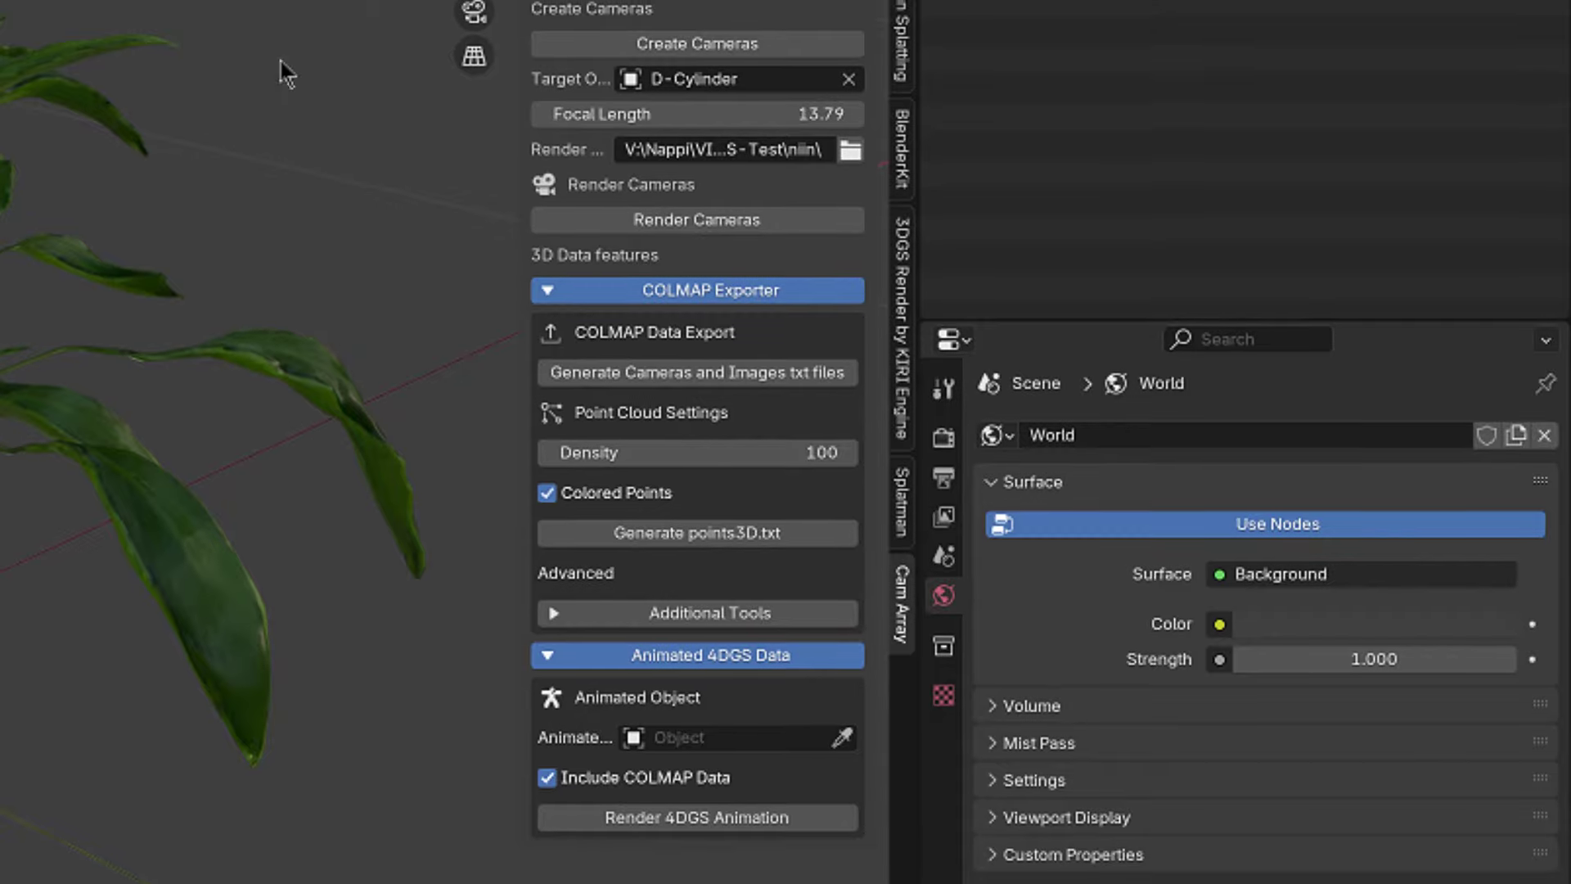
- Generate the Minimum Cam Angles 26 pre-made array object around the potted plant
{"action": "left_click", "coordinate": [1276, 117]}
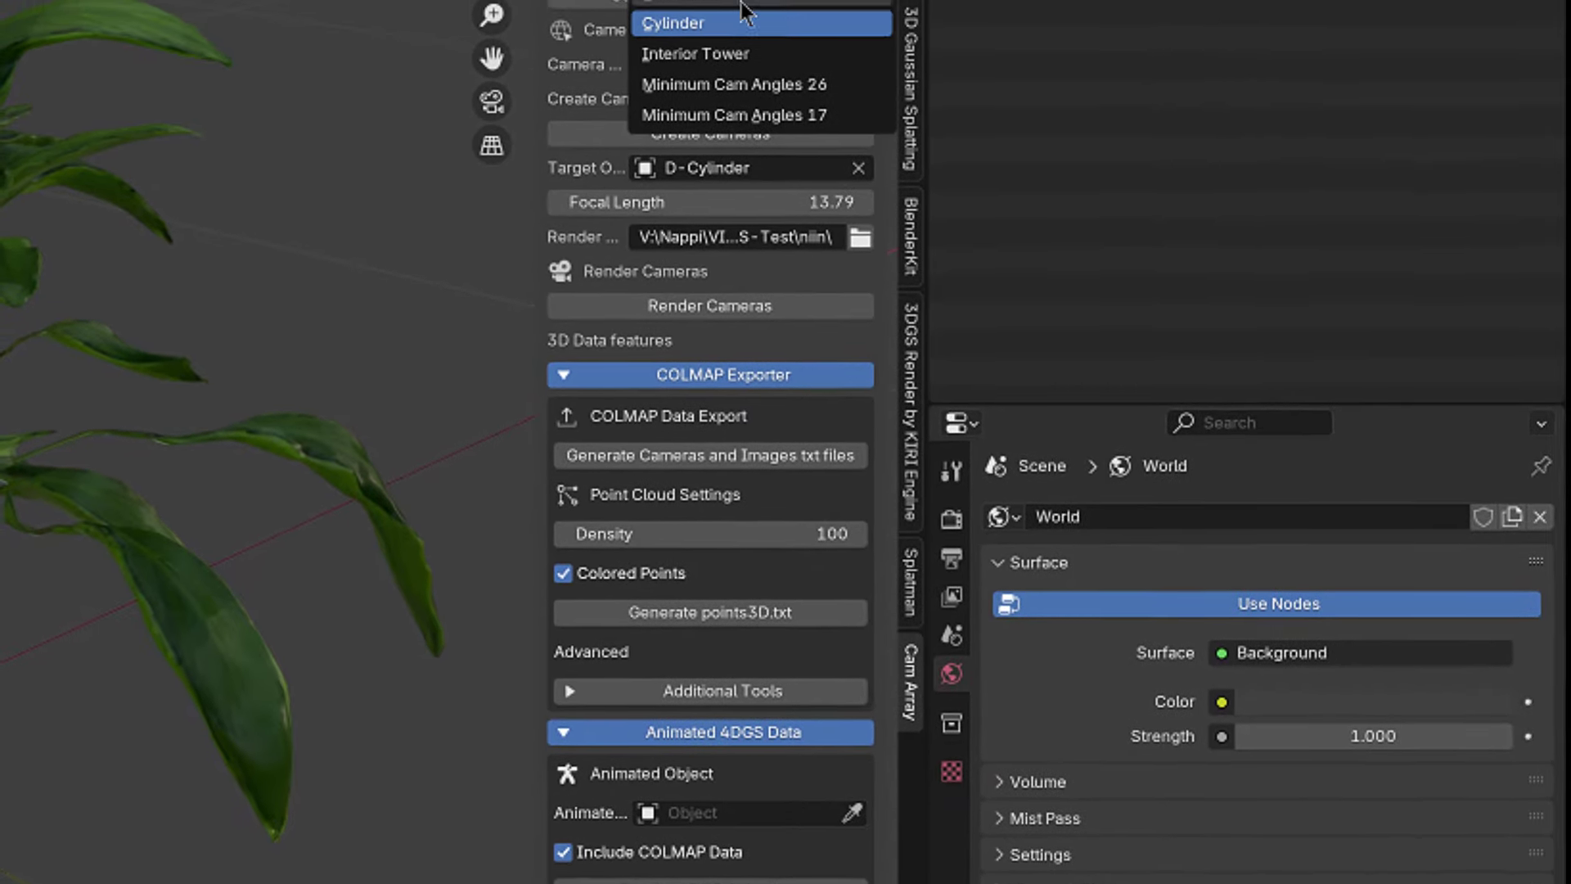
{"action": "left_click", "coordinate": [761, 61]}
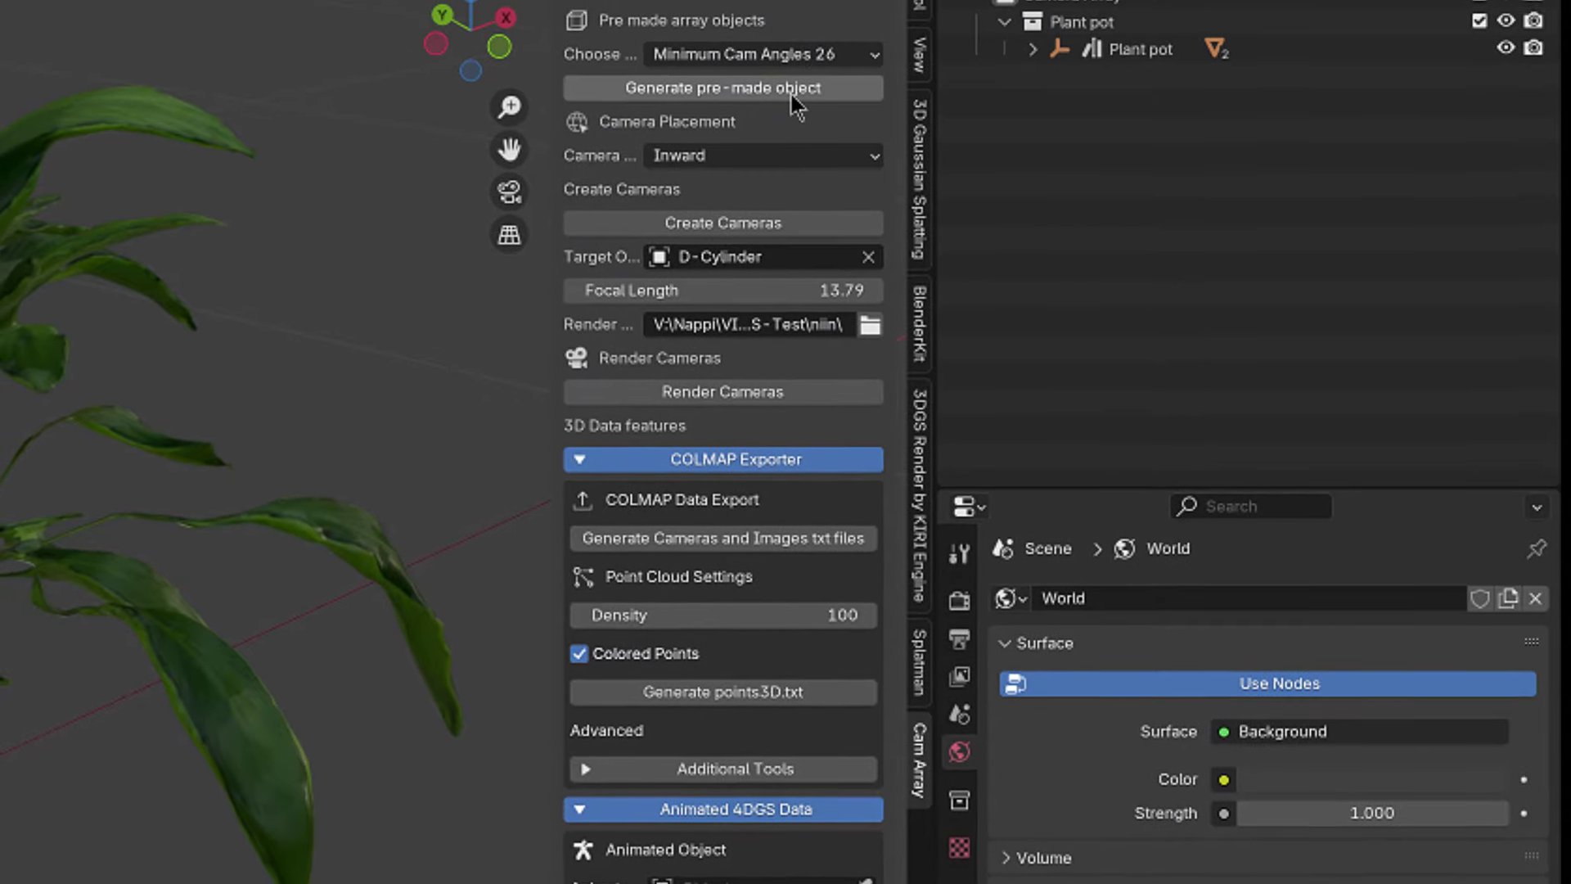
{"action": "left_click", "coordinate": [786, 66]}
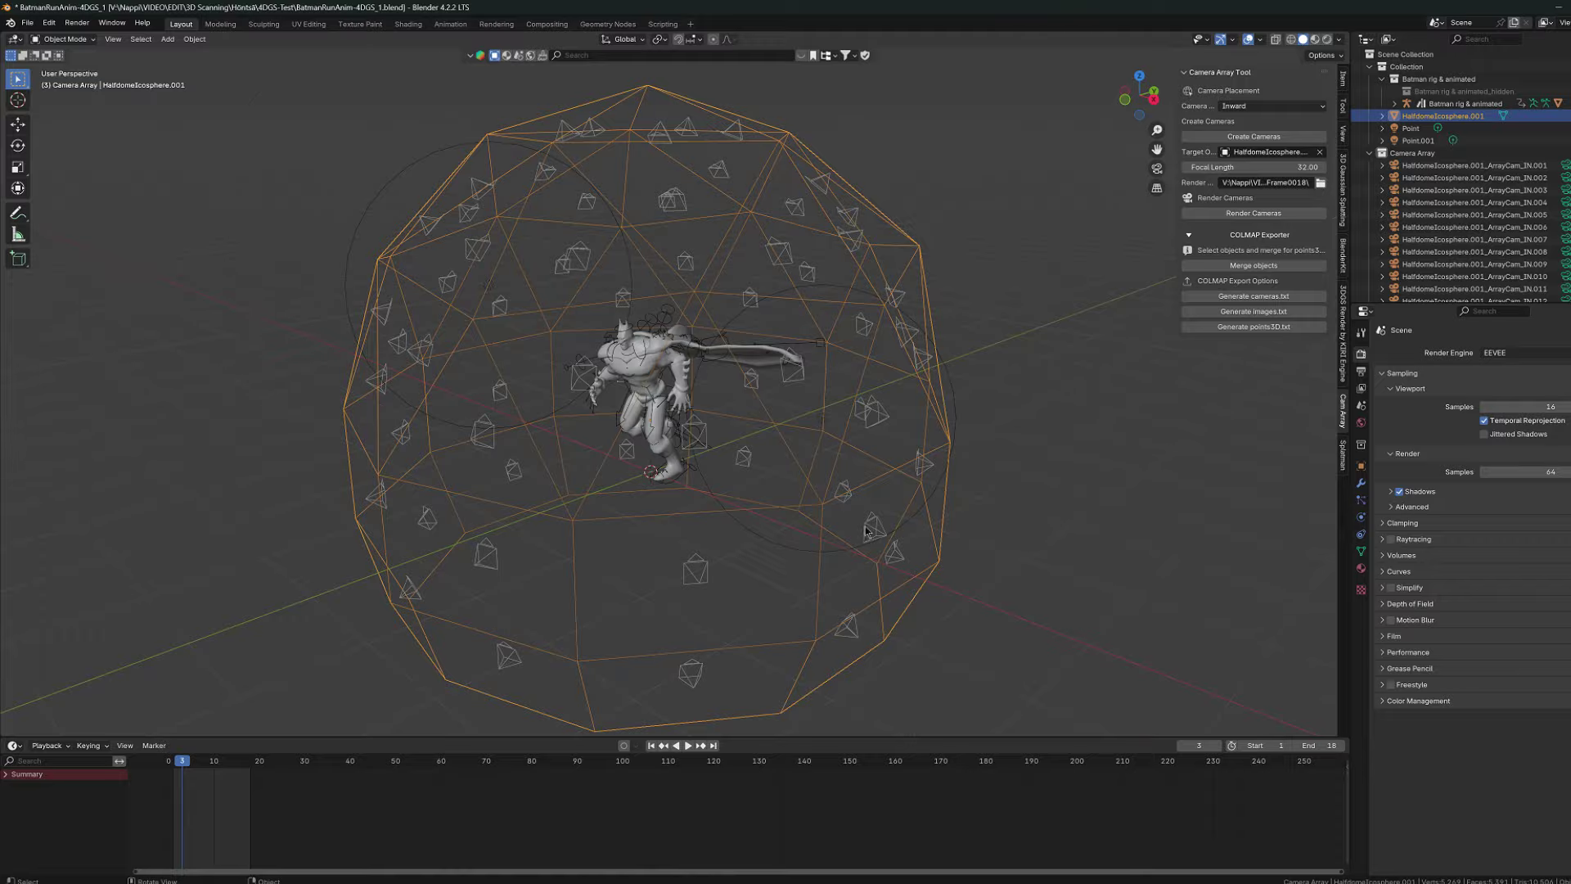
- Play the running Batman animation inside the camera dome and adjust the array cameras' focal length
{"action": "scroll", "coordinate": [864, 535], "scroll_direction": "up", "scroll_amount": 1}
{"action": "key", "text": "space"}
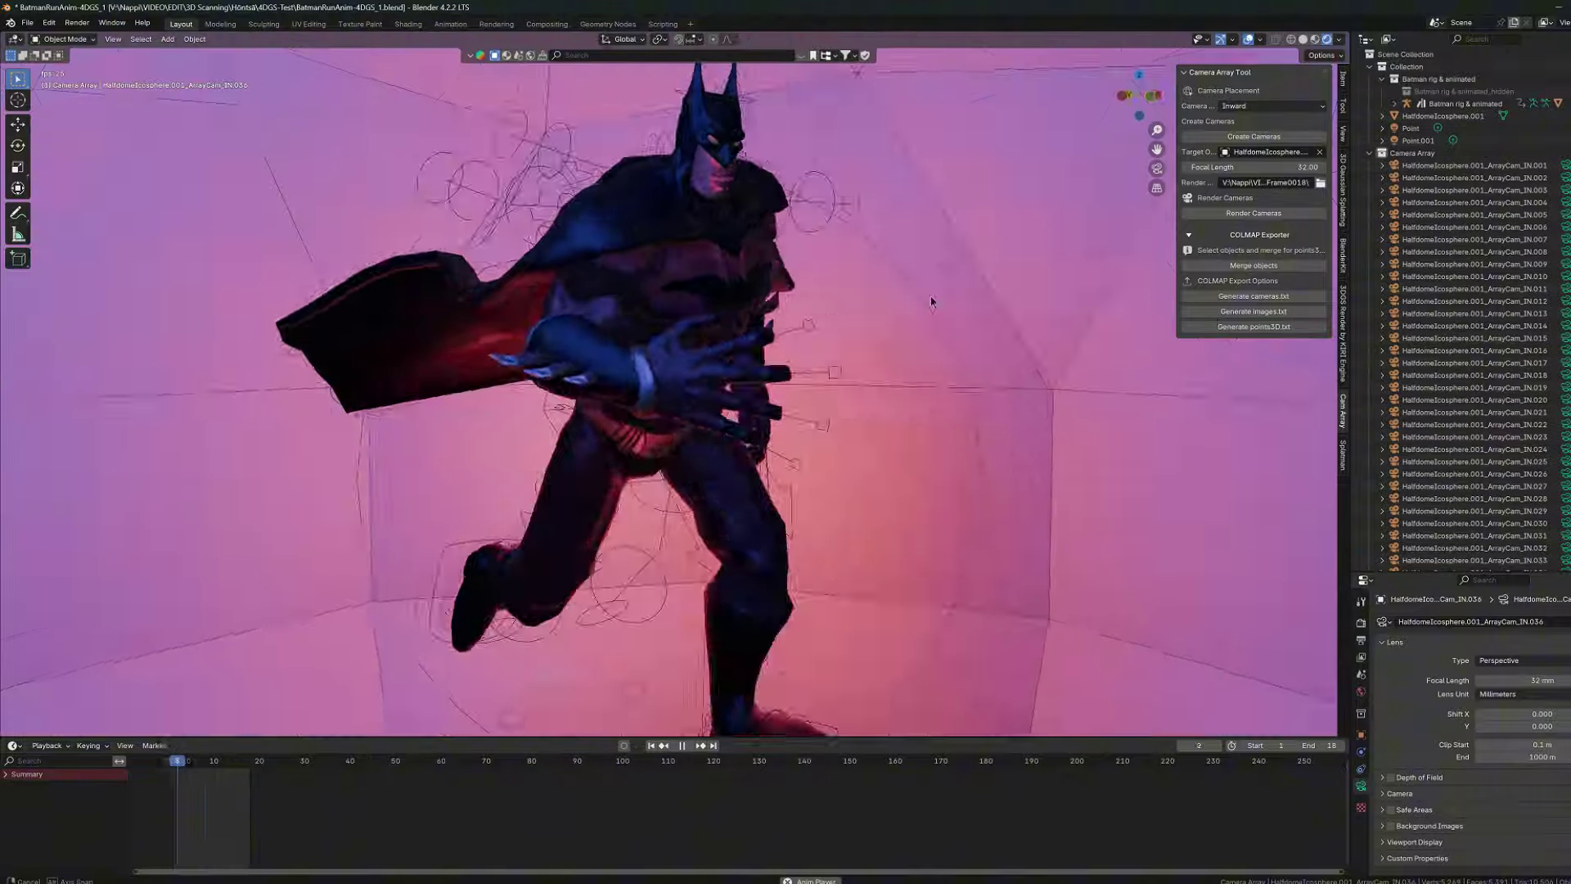
{"action": "middle_click_drag", "start_coordinate": [890, 289], "coordinate": [808, 274]}
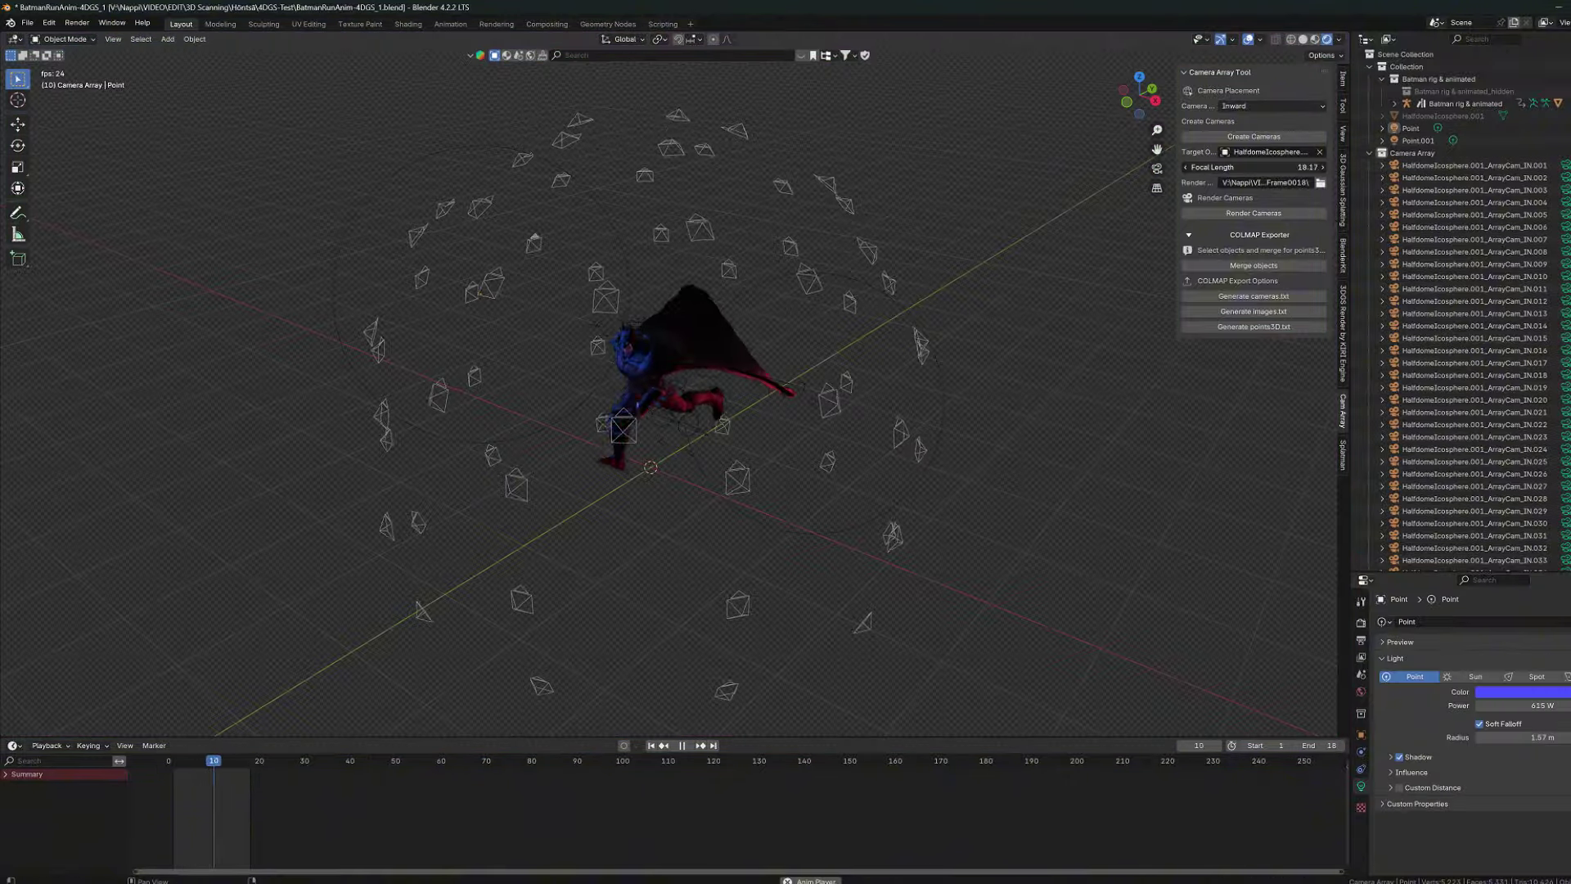
{"action": "left_click_drag", "start_coordinate": [1254, 167], "coordinate": [1292, 167]}
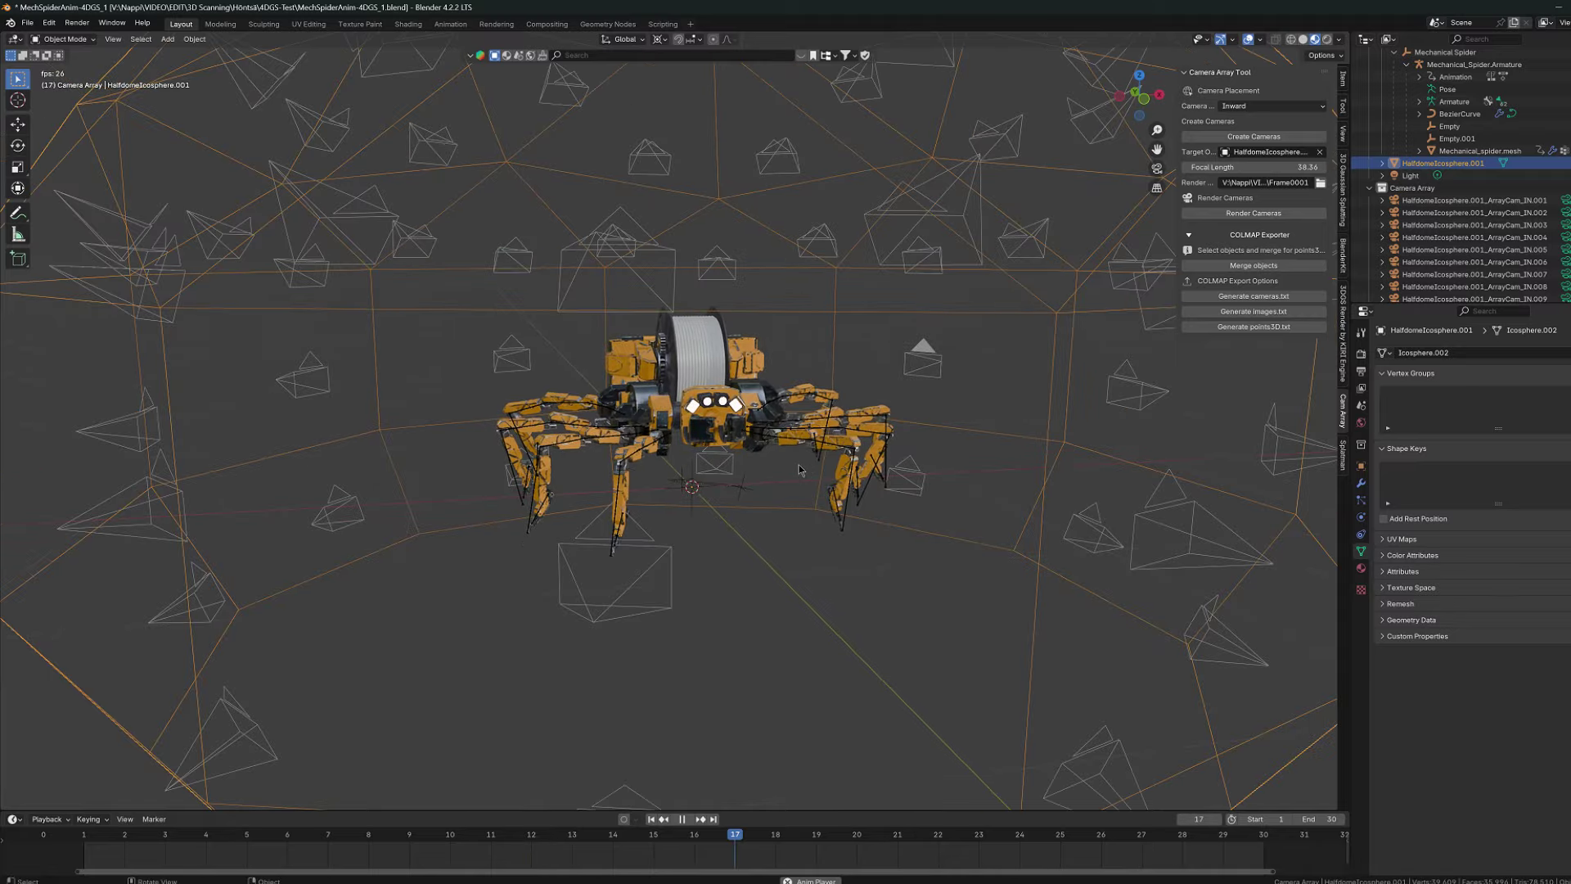
{"action": "middle_click_drag", "start_coordinate": [800, 469], "coordinate": [823, 470]}
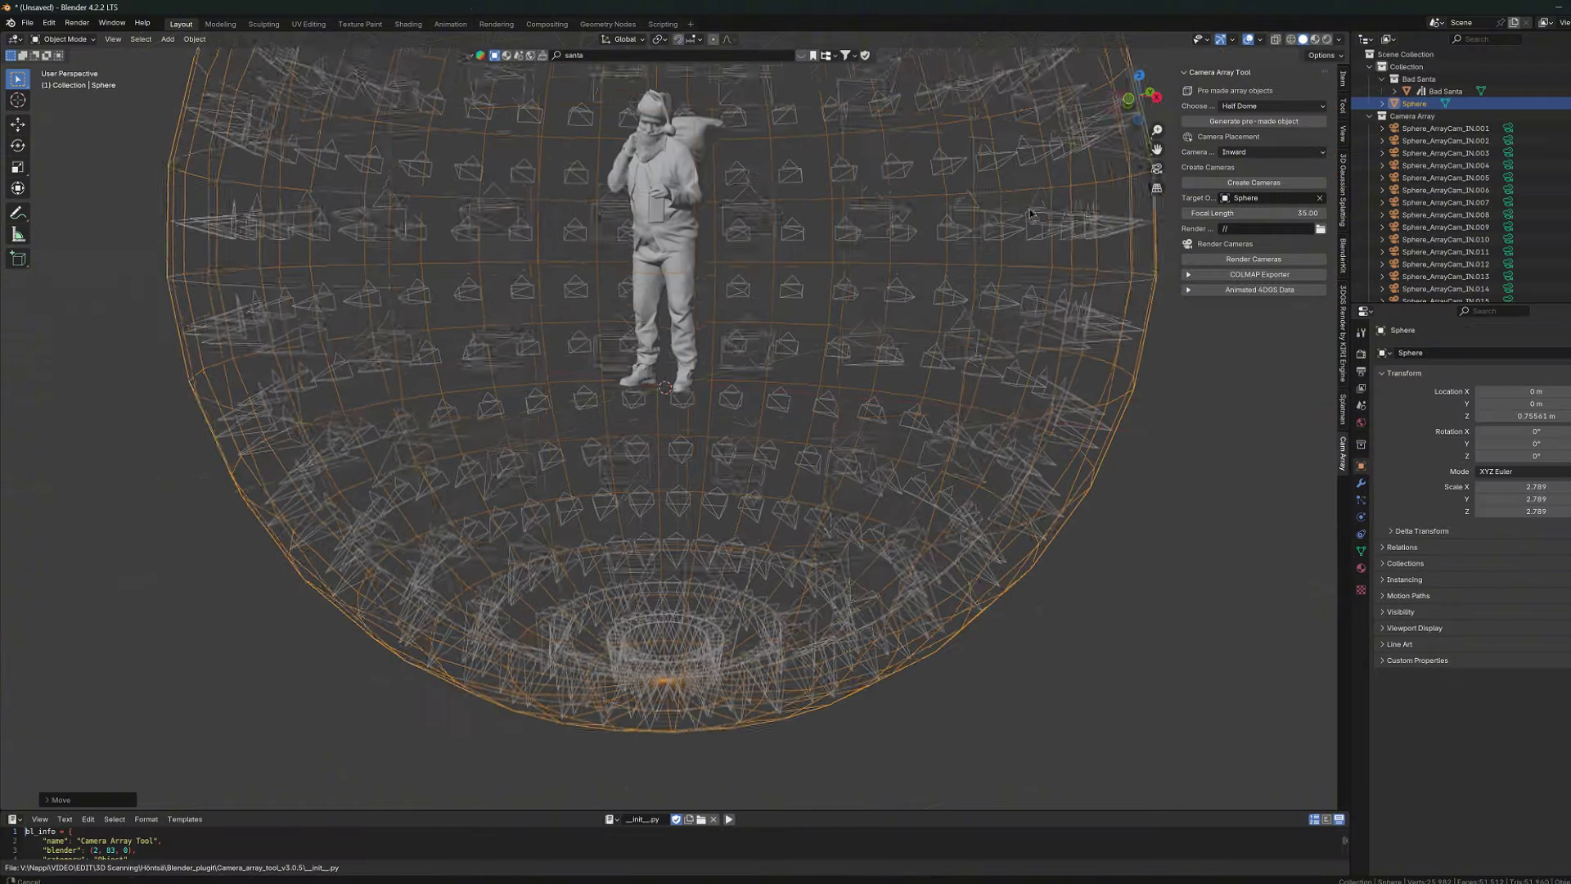
{"action": "middle_click_drag", "start_coordinate": [1002, 327], "coordinate": [1016, 362]}
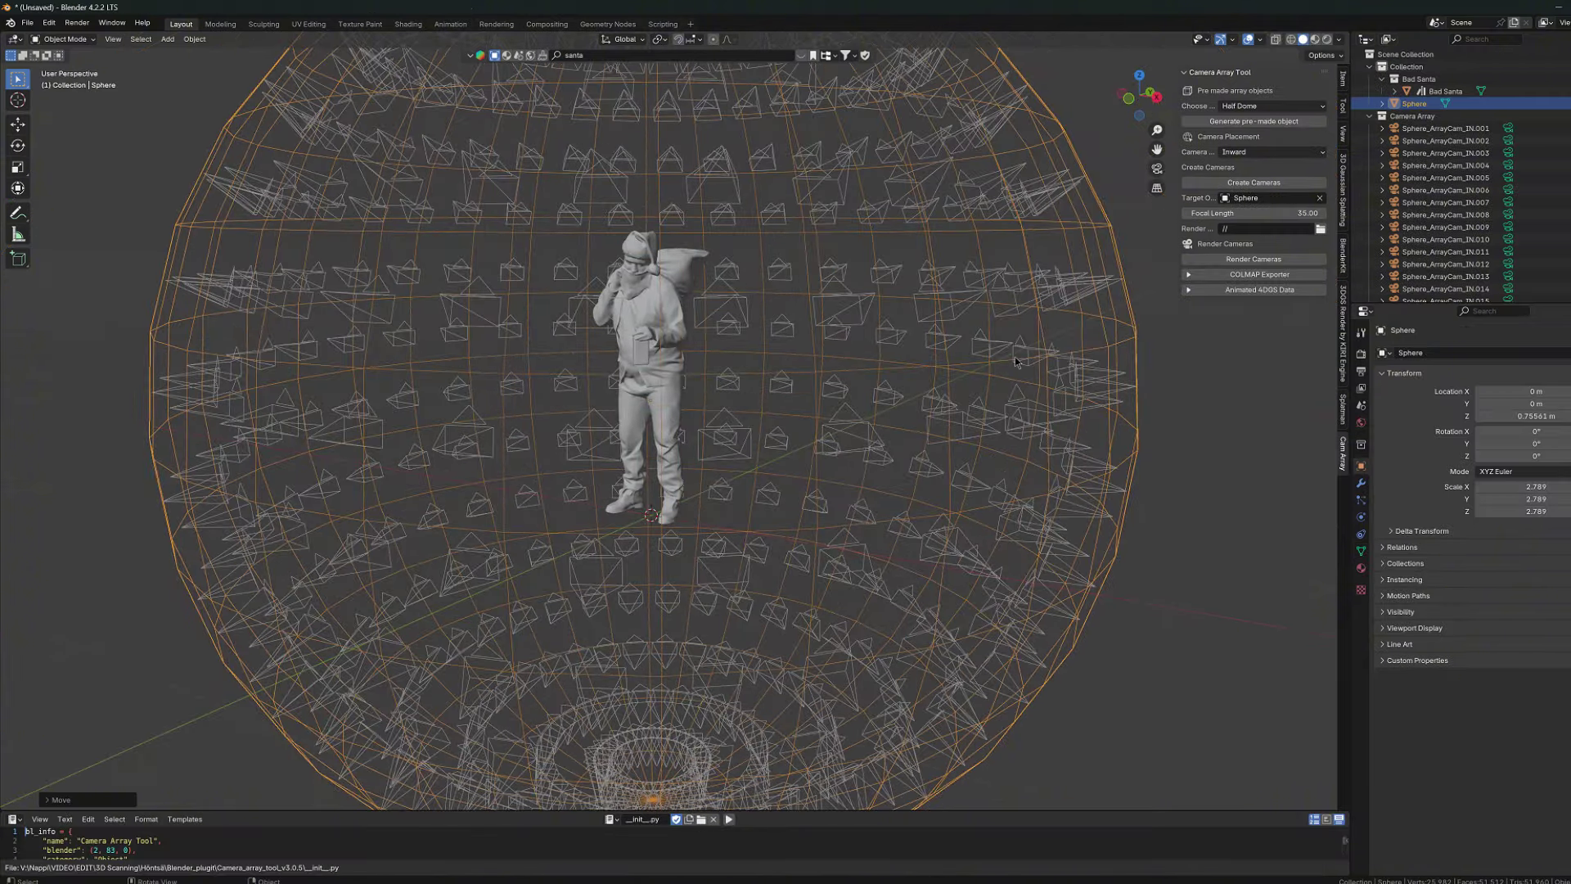
{"action": "left_click", "coordinate": [1136, 101]}
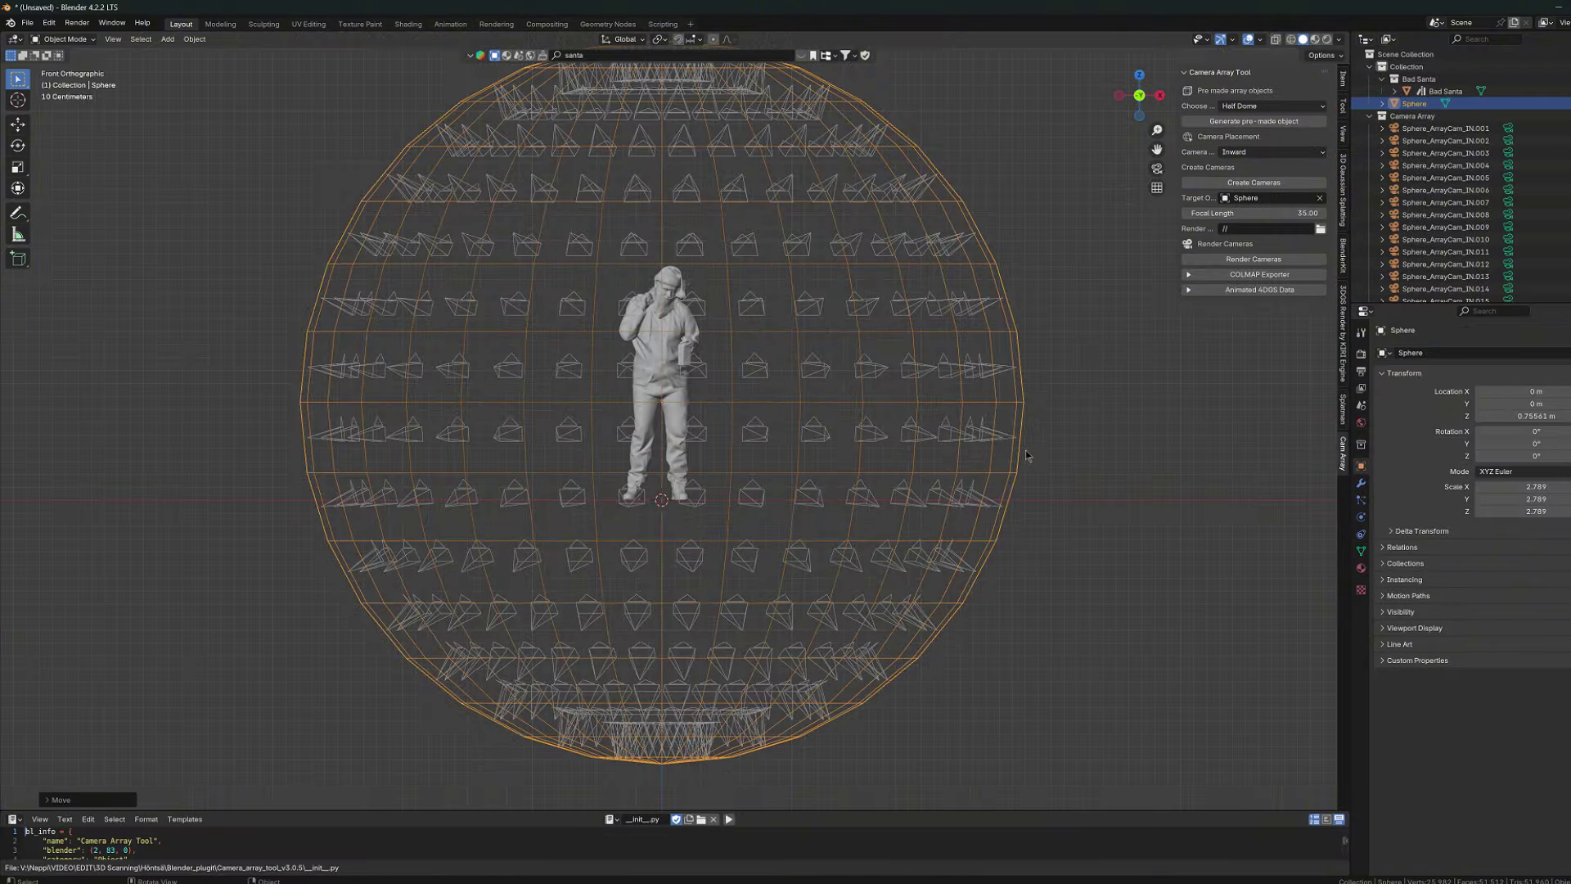
{"action": "scroll", "coordinate": [1015, 466], "scroll_direction": "down", "scroll_amount": 1}
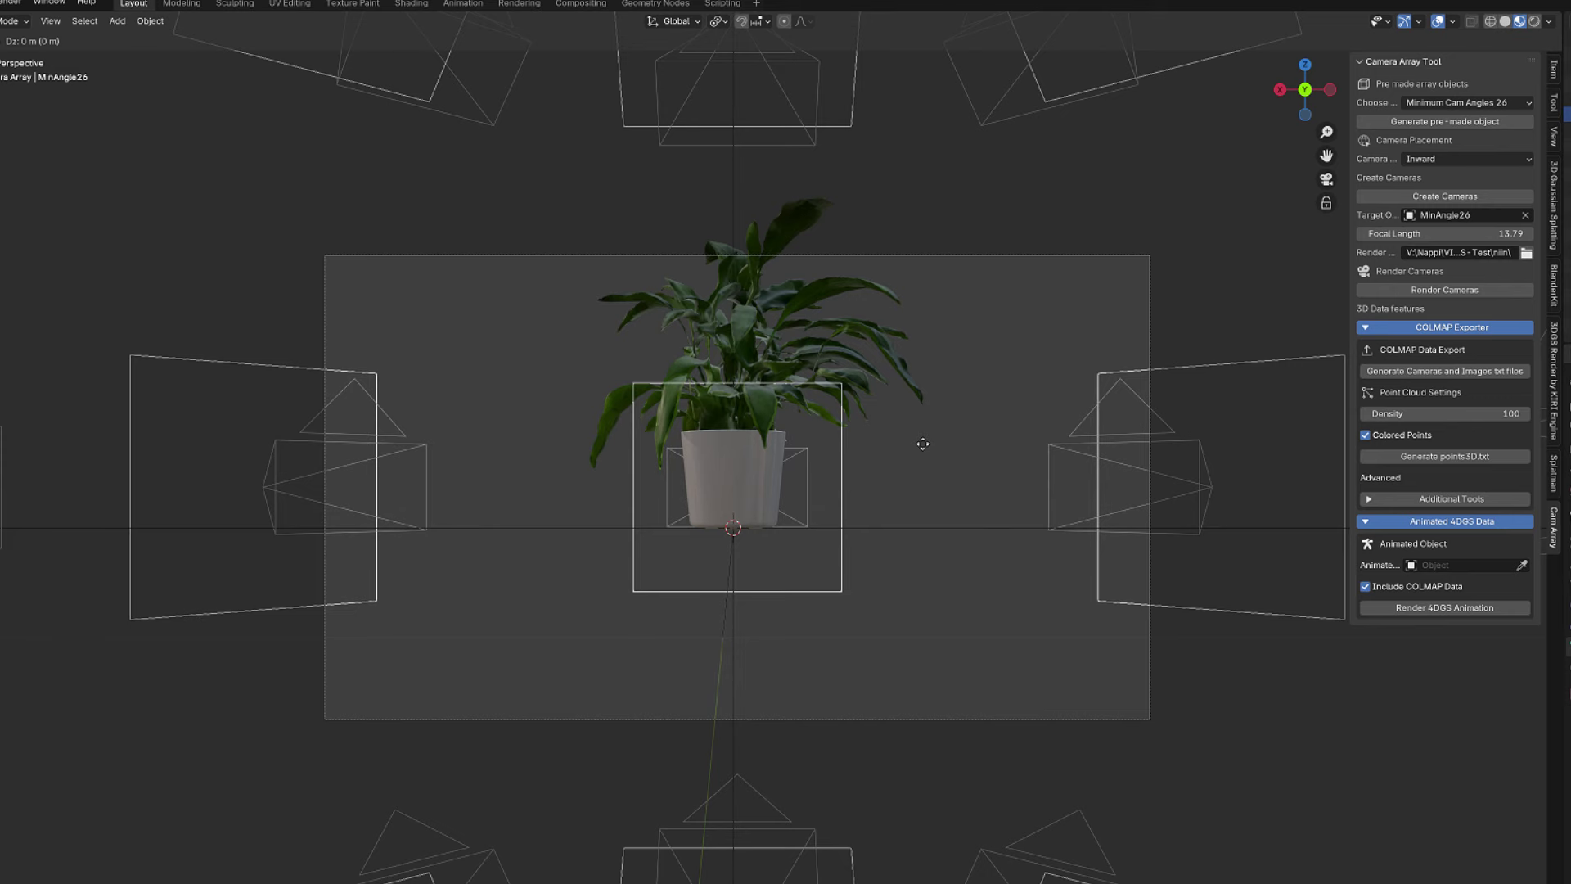
- Move the MinAngle26 array object upward along the Z axis around the potted plant
{"action": "left_click", "coordinate": [941, 304]}
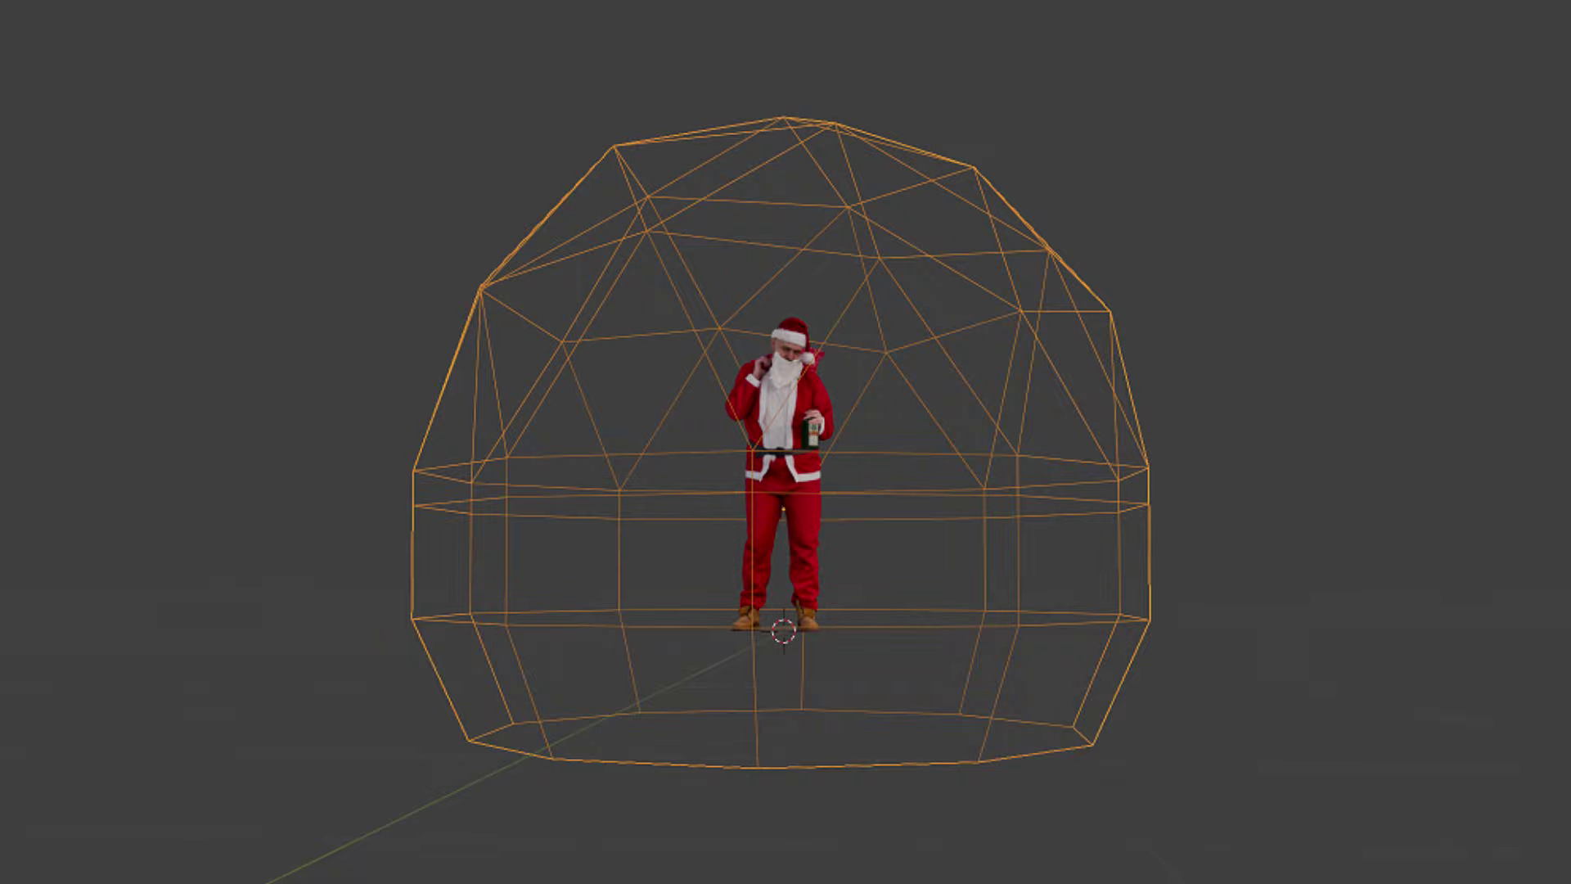
{"action": "middle_click_drag", "start_coordinate": [1455, 631], "coordinate": [554, 660]}
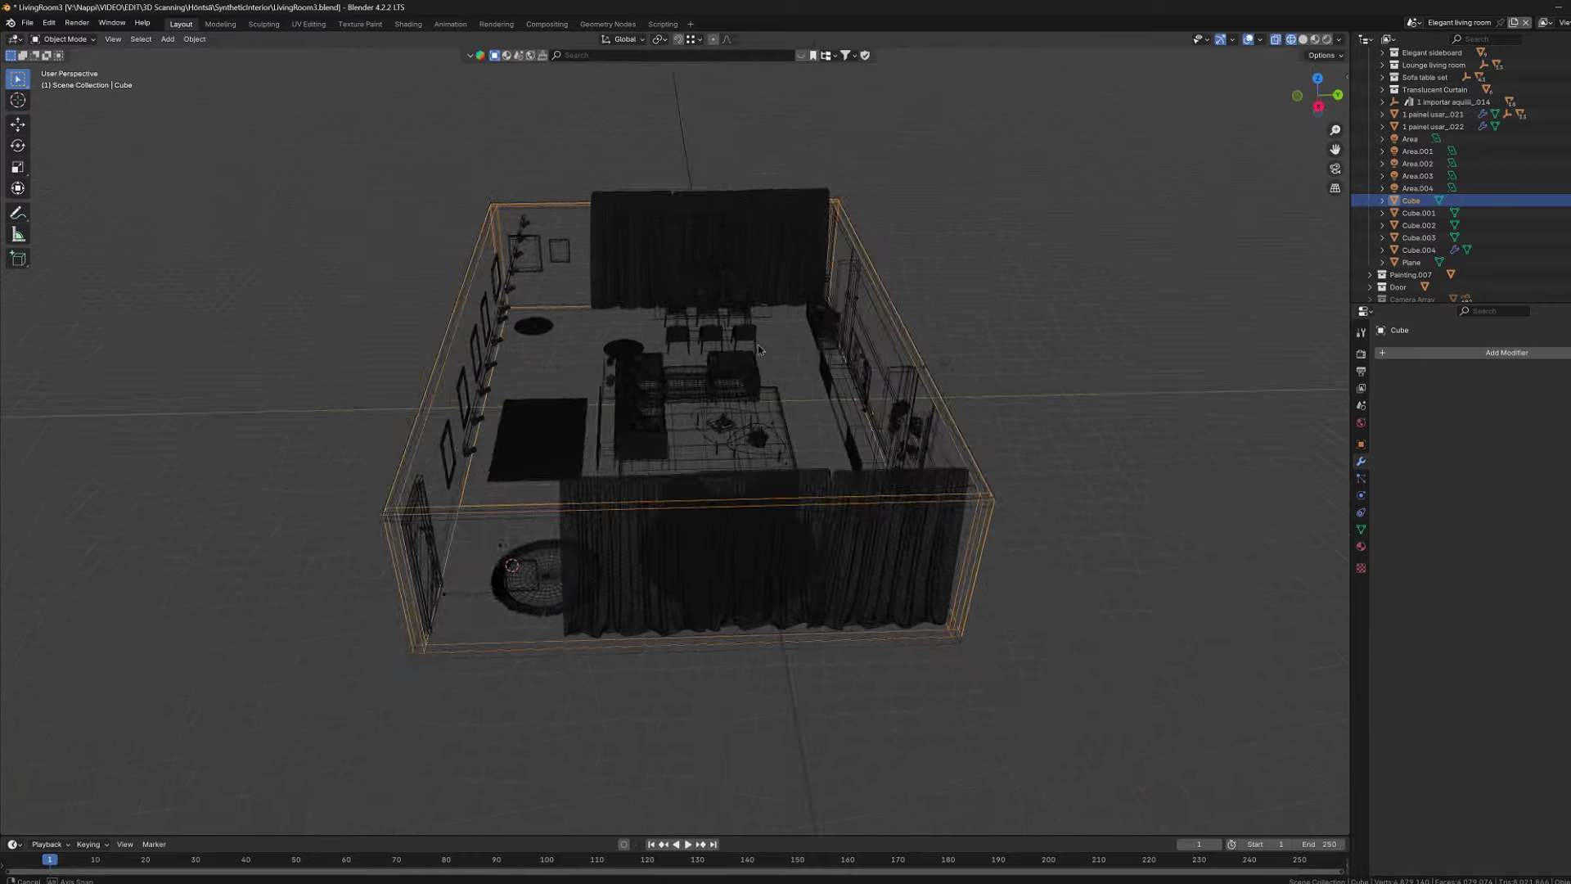
- Set the viewport's solid shading color to Random for the living room objects
{"action": "middle_click_drag", "start_coordinate": [806, 336], "coordinate": [837, 343]}
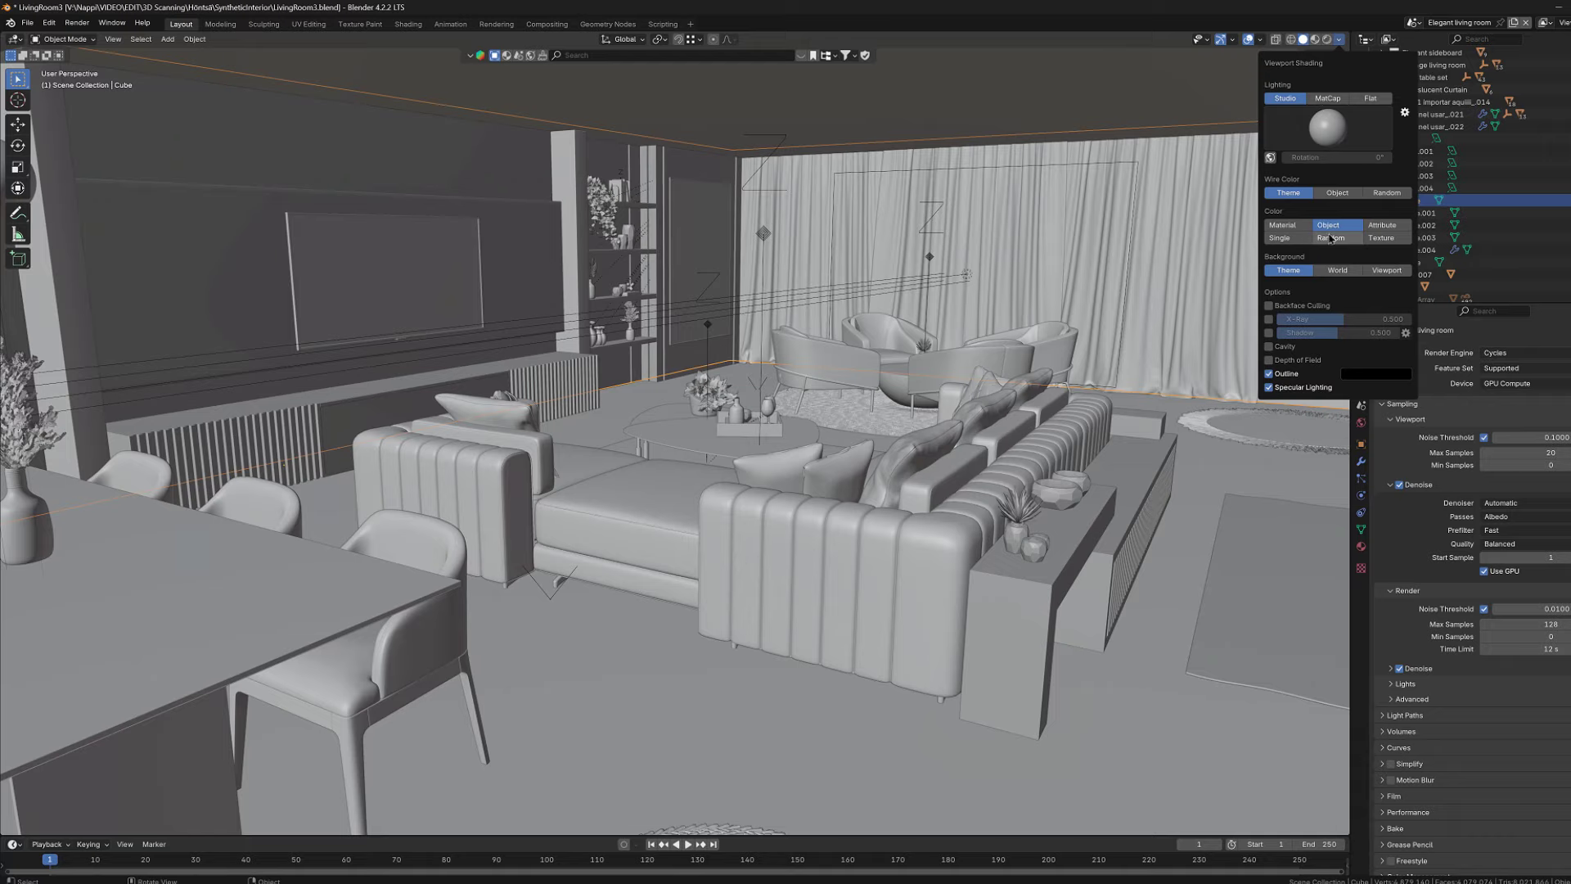
{"action": "left_click", "coordinate": [1330, 238]}
{"action": "middle_click_drag", "start_coordinate": [900, 335], "coordinate": [946, 343]}
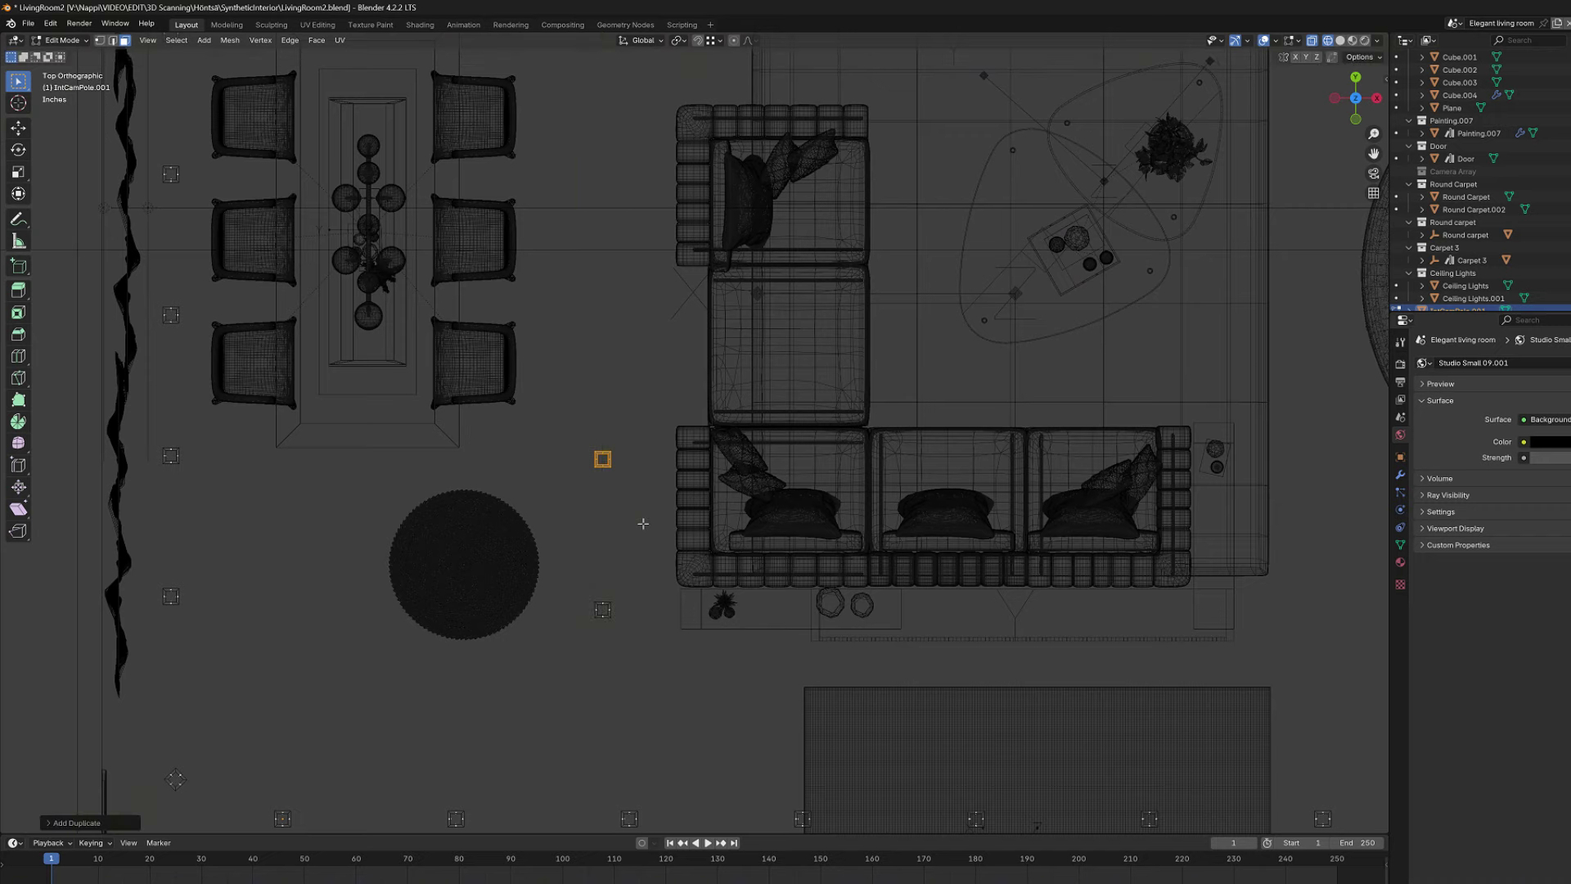
- Switch the living room viewport from wireframe to solid shading
{"action": "middle_click_drag", "start_coordinate": [639, 508], "coordinate": [1152, 337]}
{"action": "scroll", "coordinate": [877, 446], "scroll_direction": "up", "scroll_amount": 4}
{"action": "left_click", "coordinate": [1339, 41]}
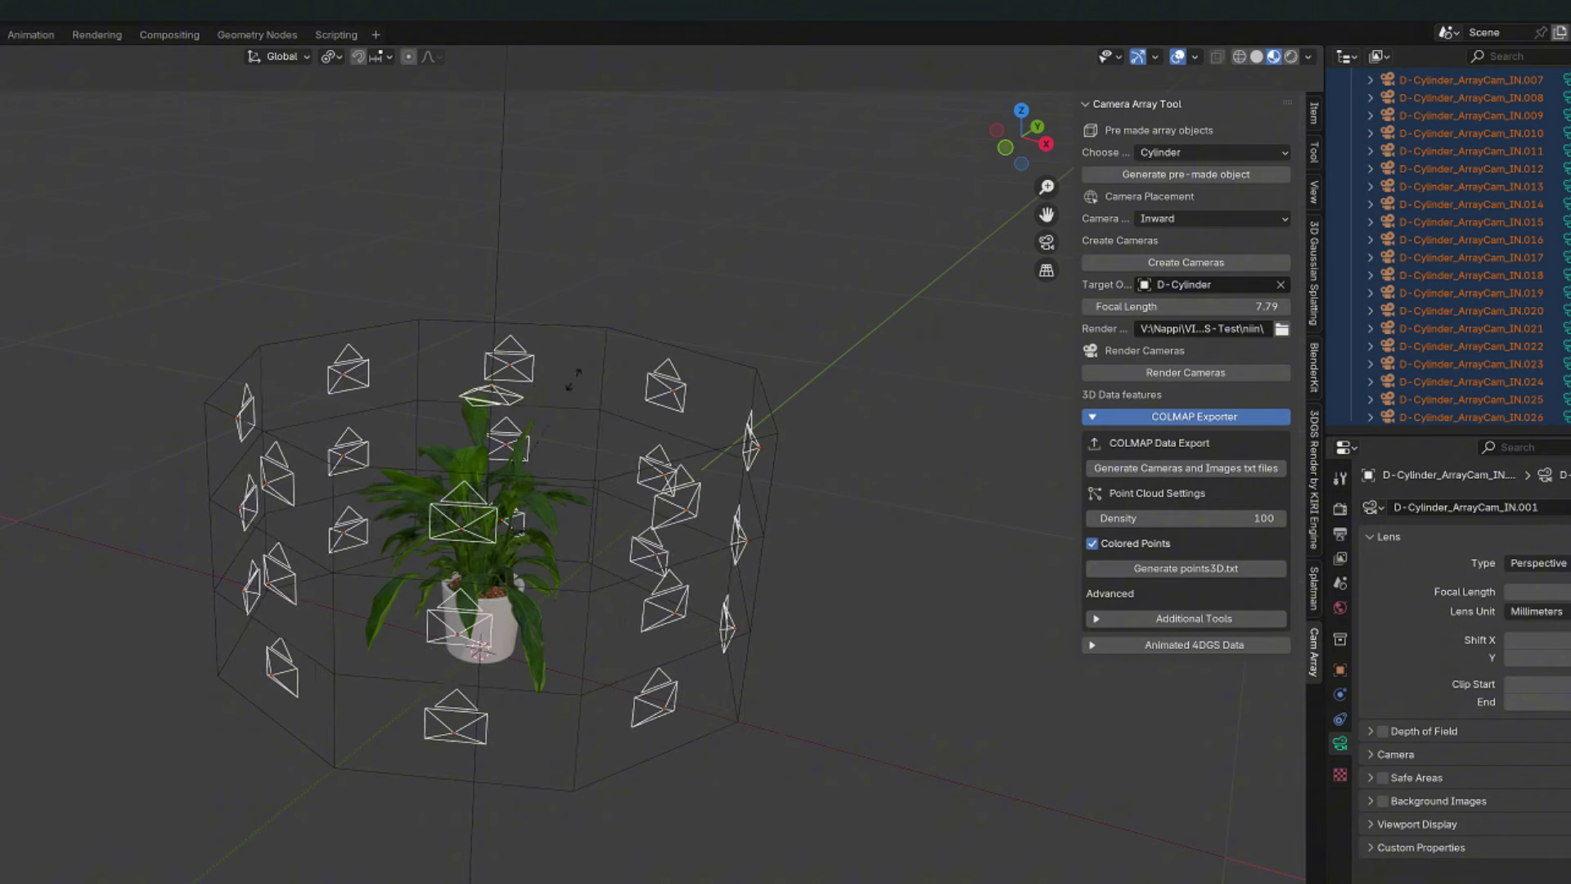
{"action": "key", "text": "a"}
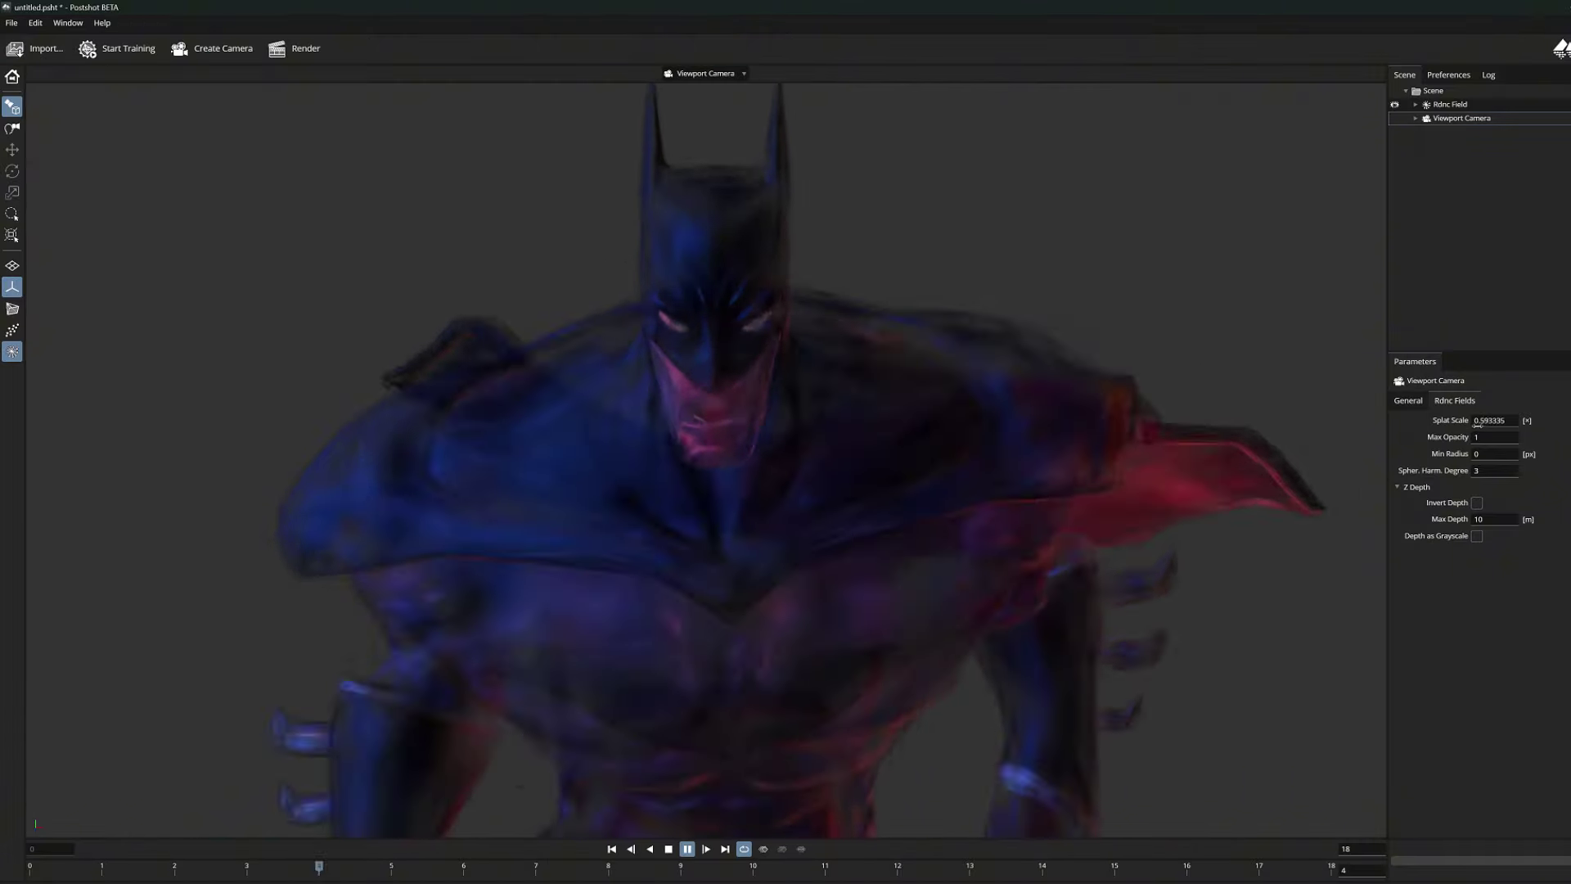
- Adjust the Splat Scale of the Viewport Camera for the Batman splat in Postshot
{"action": "left_click_drag", "start_coordinate": [1490, 421], "coordinate": [1555, 421]}
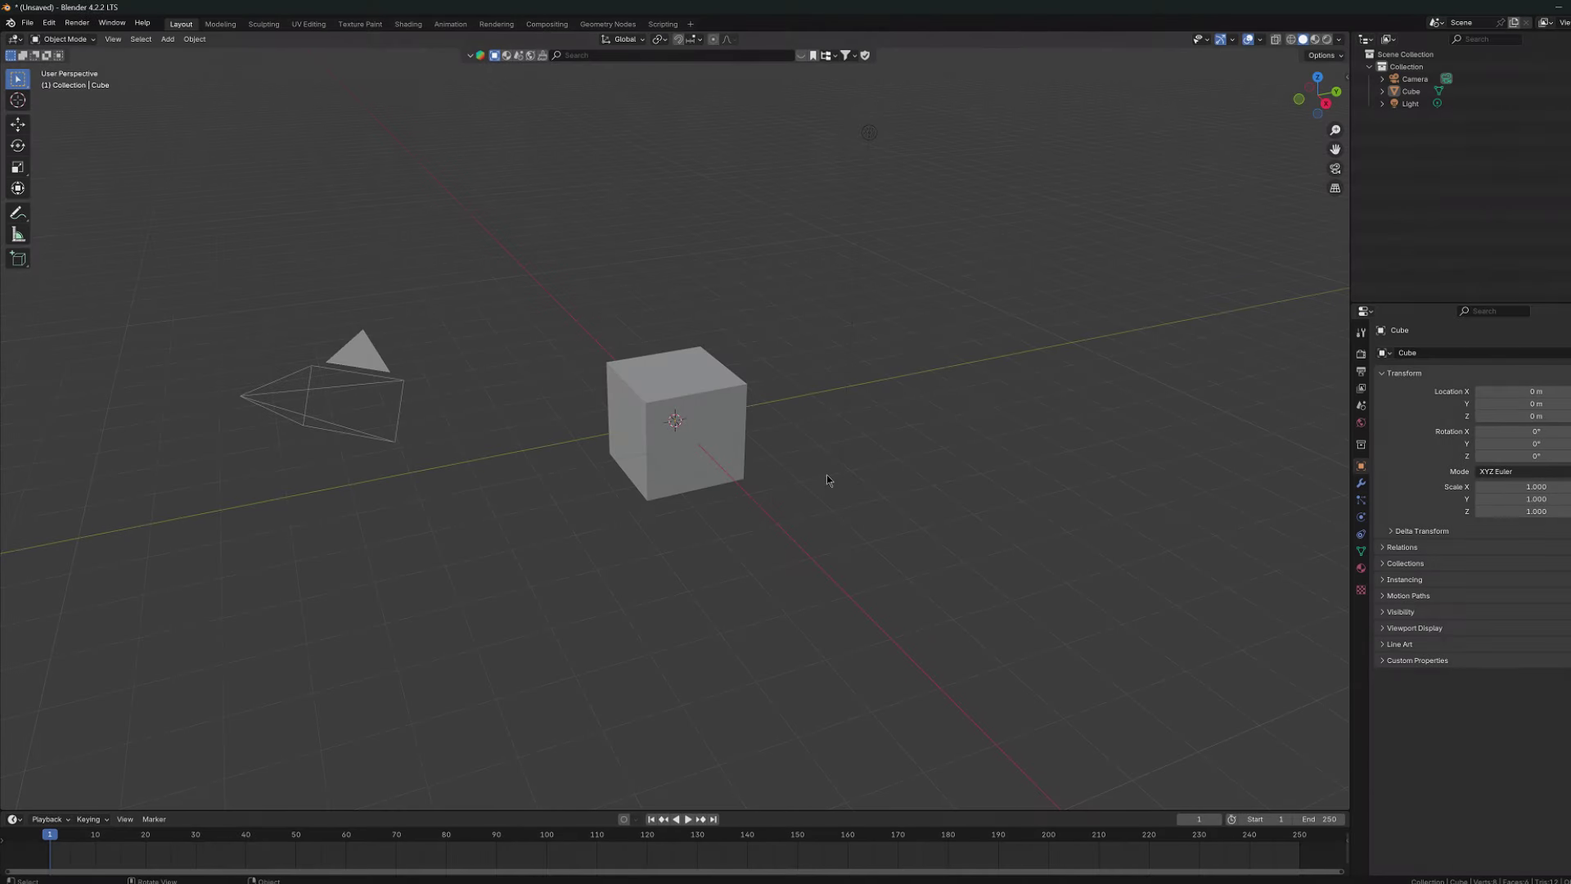
- Switch to Blender and show the Camera Array Tool settings beside the 3D viewport
{"action": "middle_click_drag", "start_coordinate": [832, 480], "coordinate": [834, 482]}
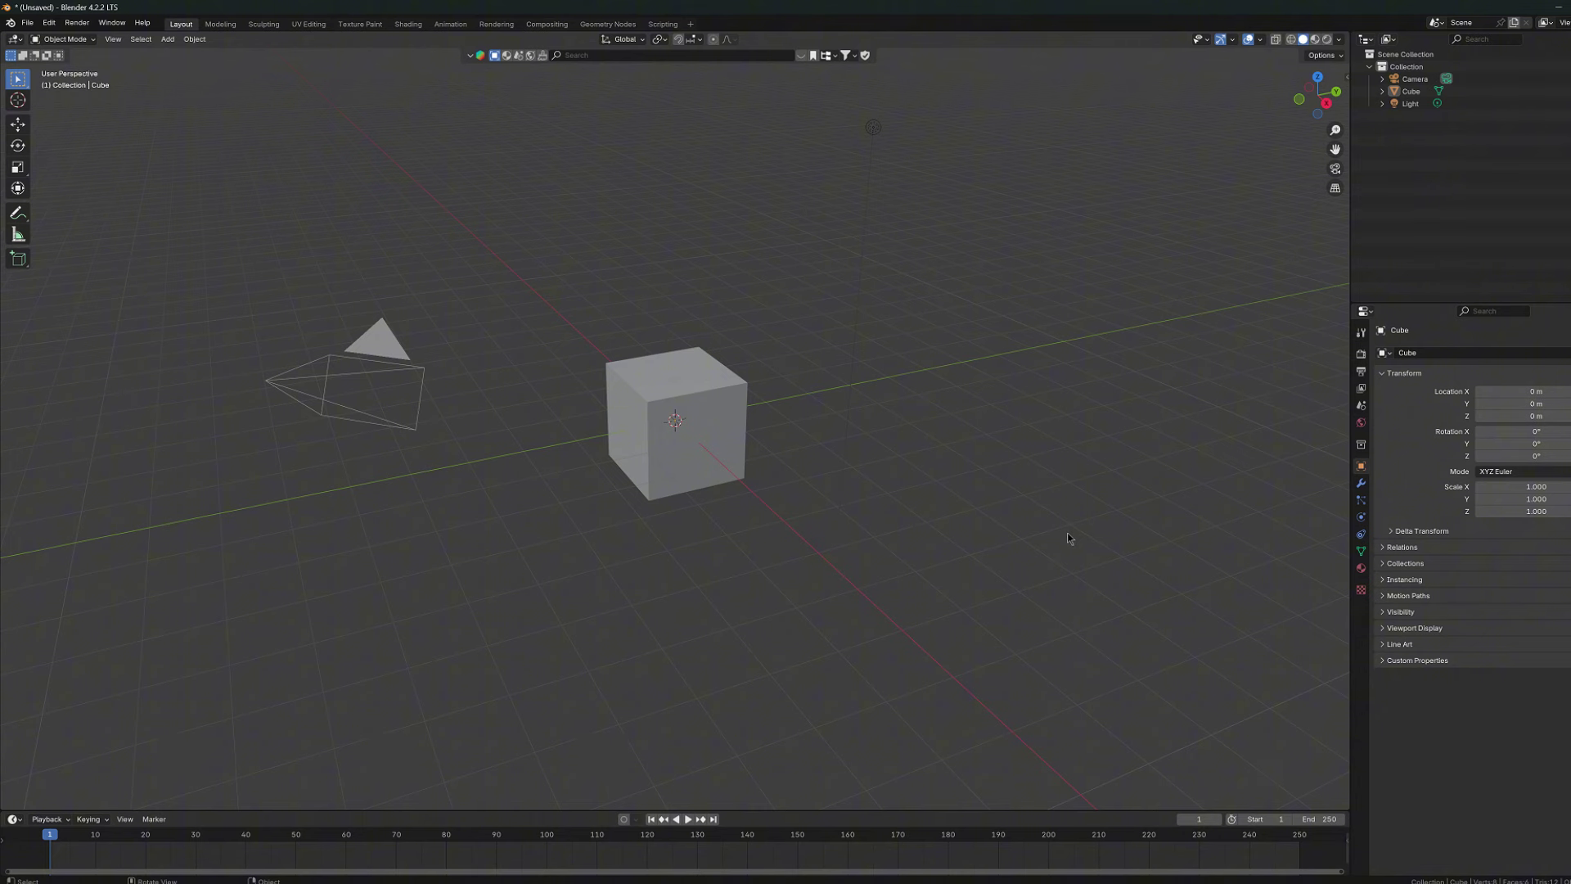
{"action": "key", "text": "n"}
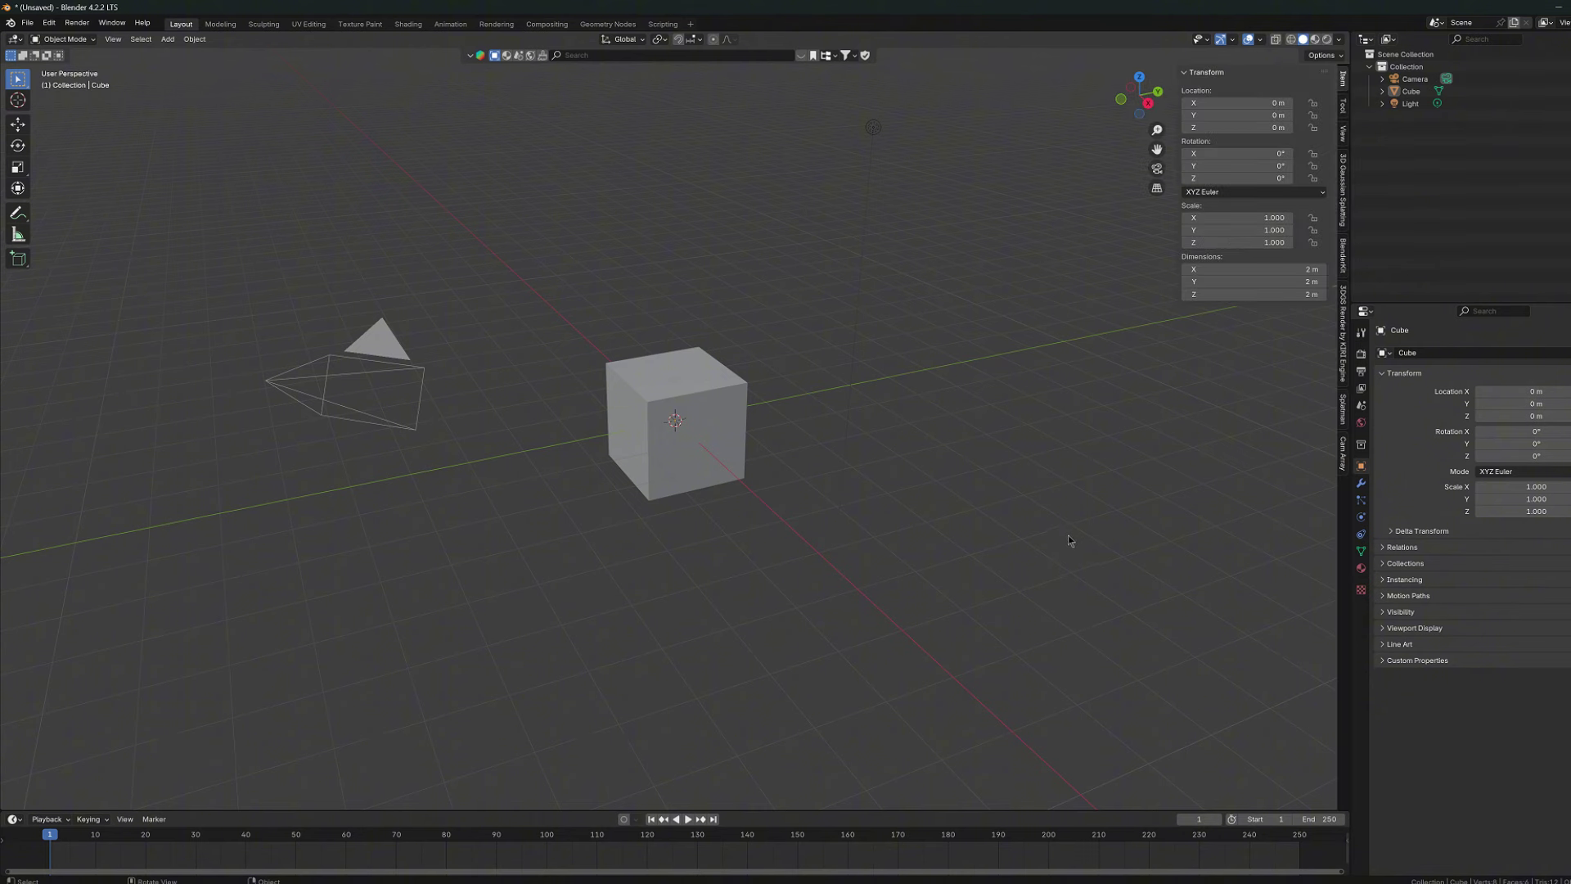
{"action": "key", "text": "n"}
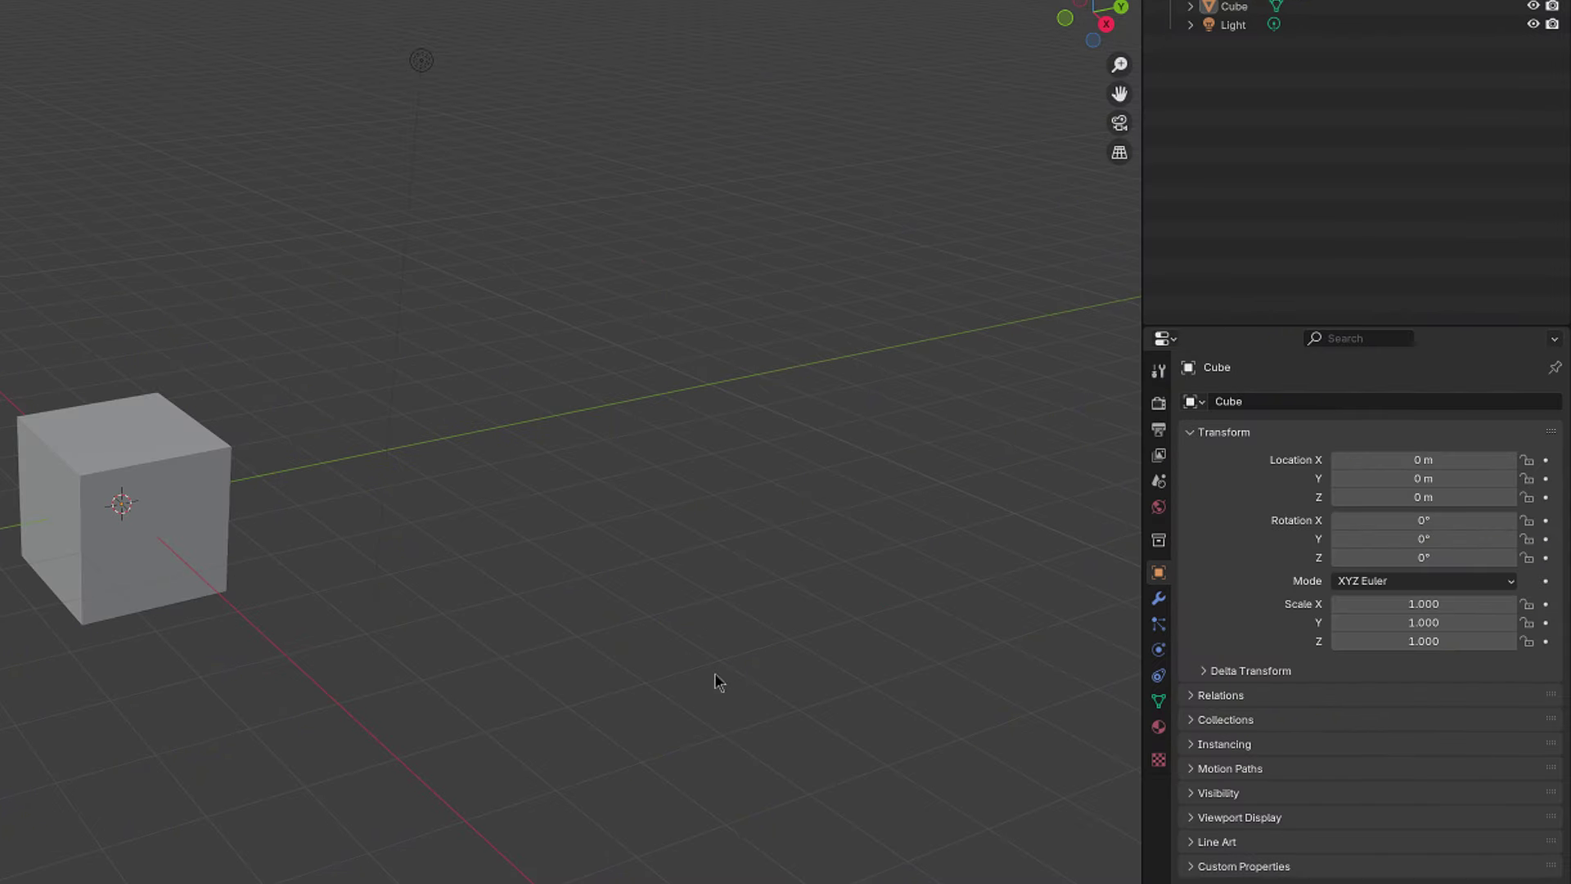
{"action": "key", "text": "n"}
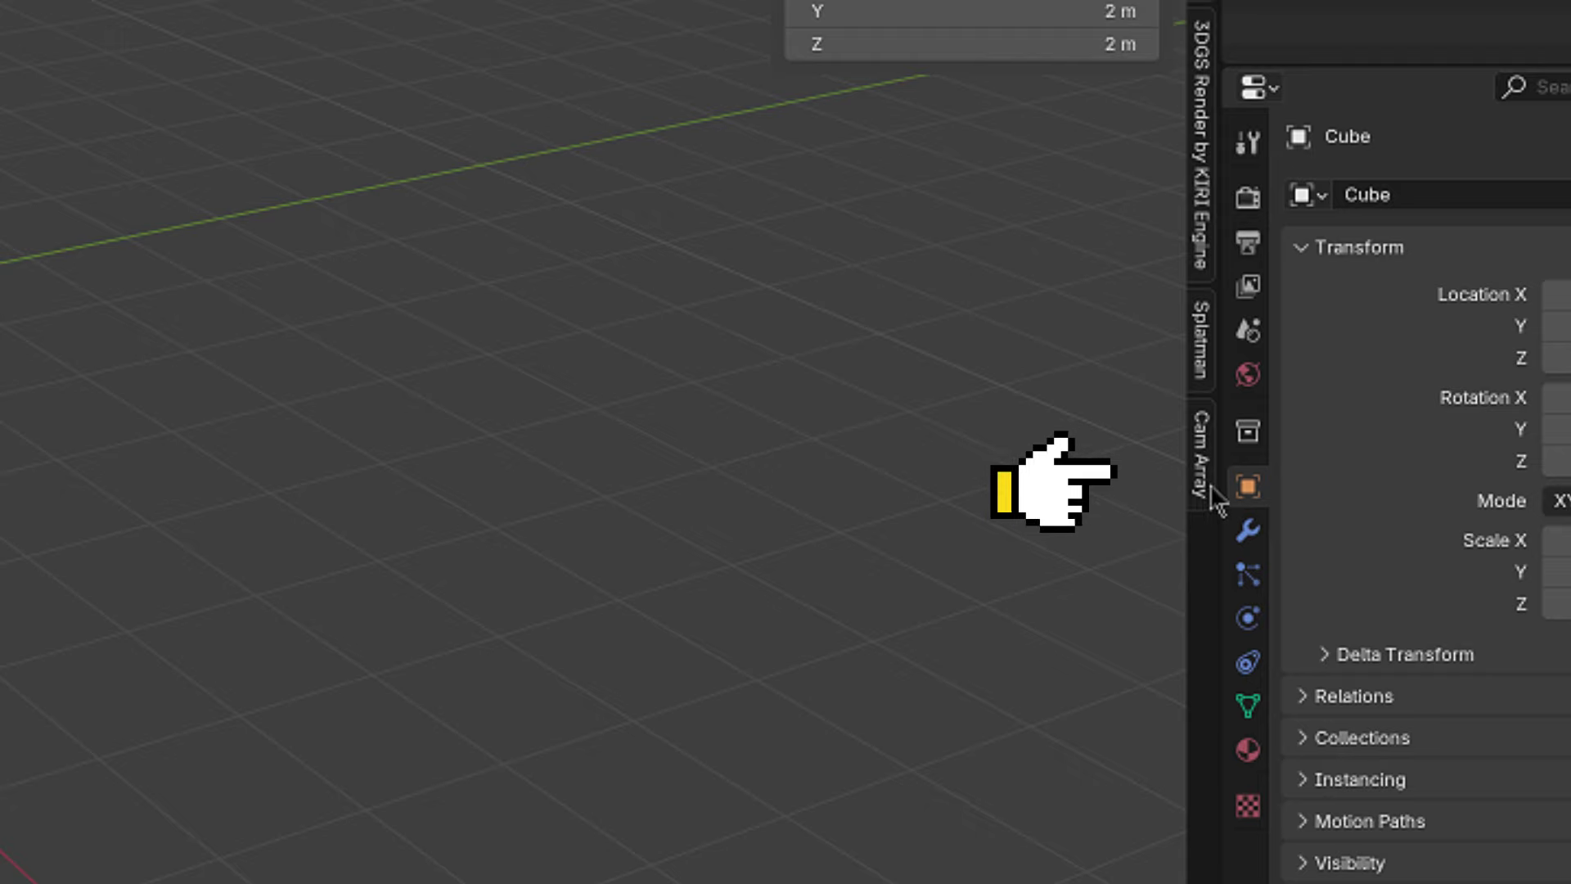
{"action": "left_click", "coordinate": [1212, 487]}
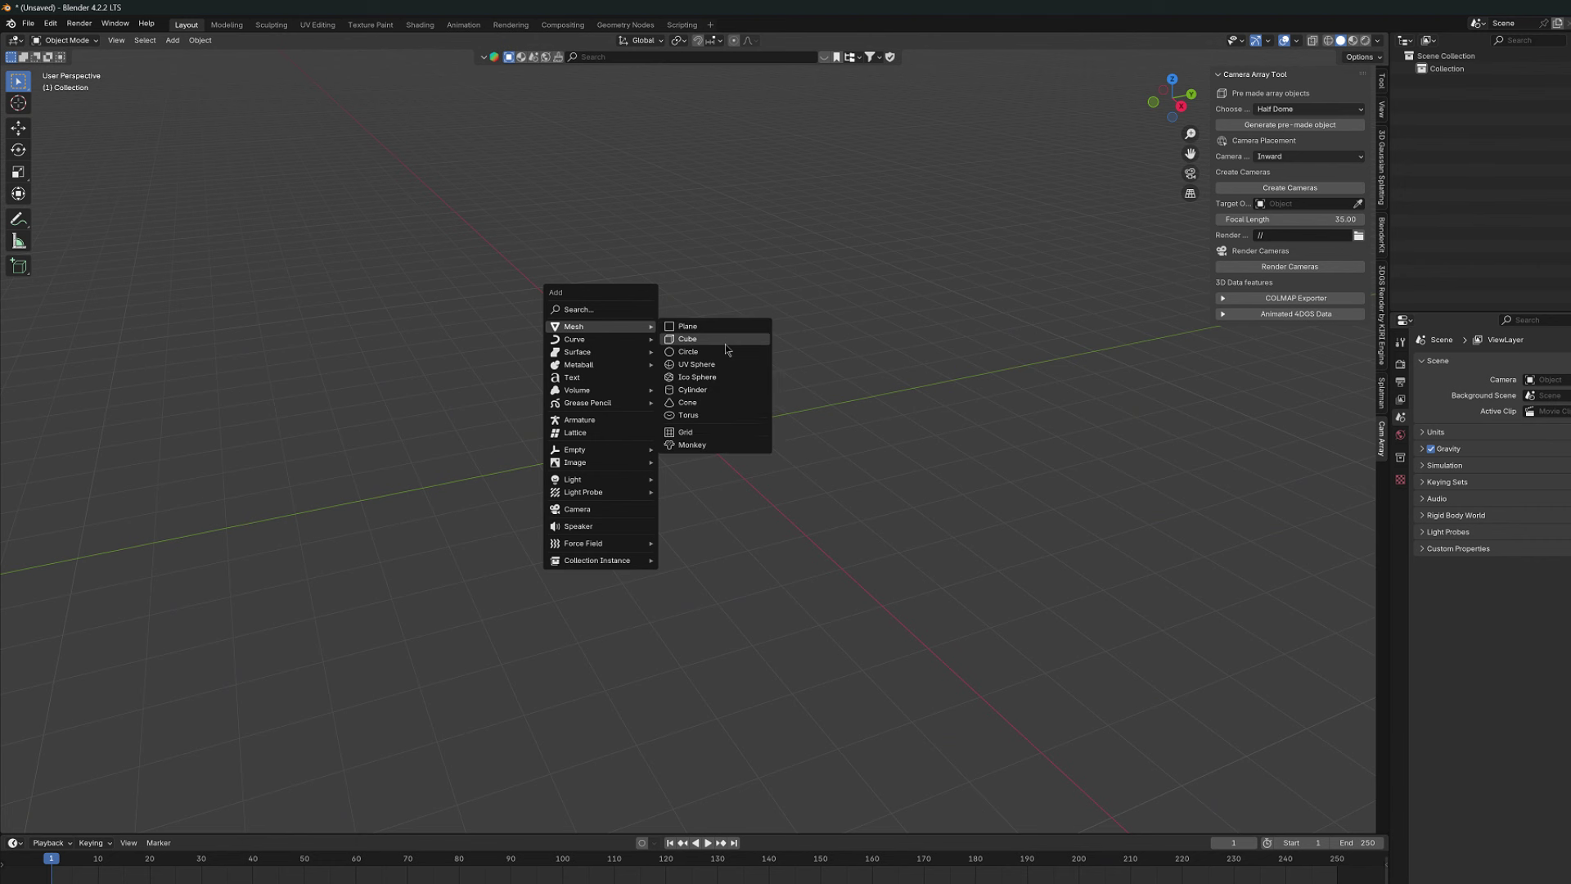
- Add a UV sphere at the scene origin and scale it up uniformly
{"action": "left_click", "coordinate": [725, 345]}
{"action": "key", "text": "s"}
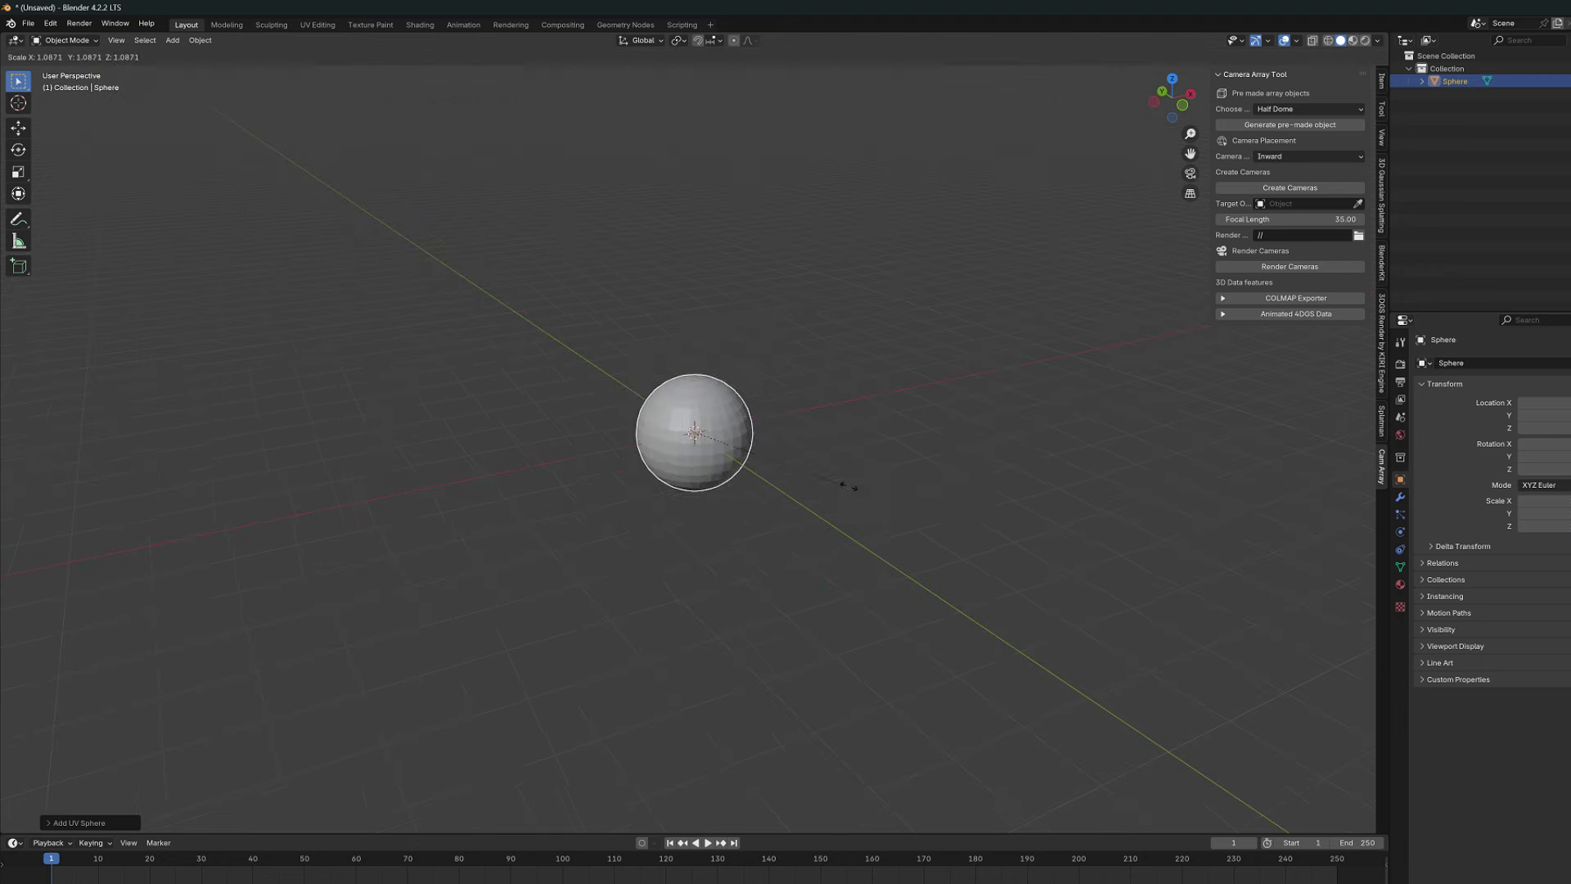
{"action": "left_click", "coordinate": [1149, 544]}
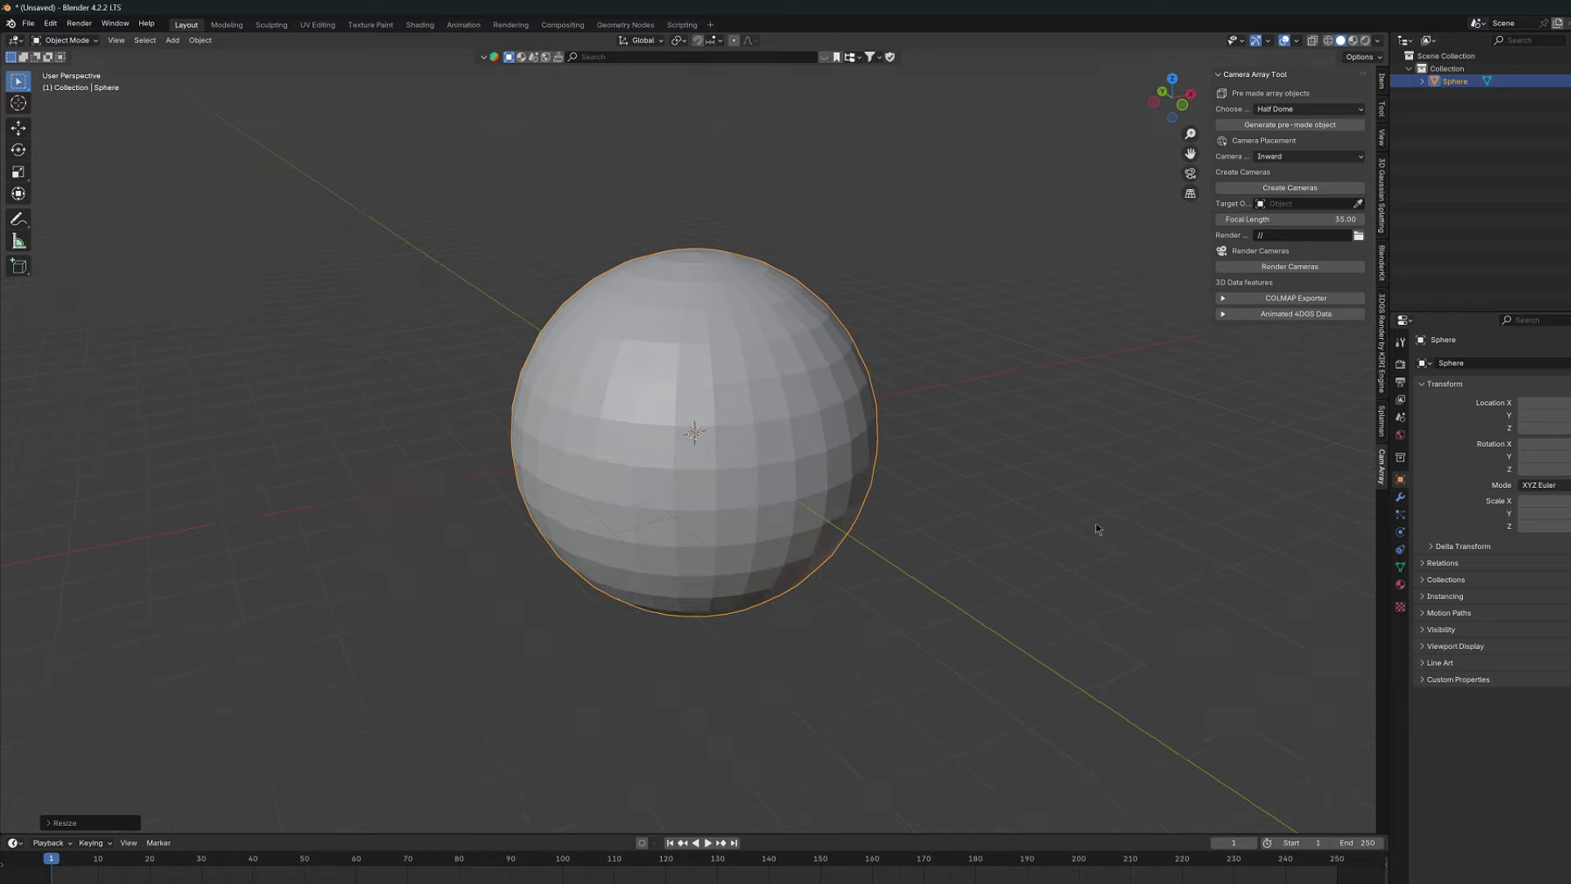
- Display the enlarged sphere in wireframe shading
{"action": "middle_click_drag", "start_coordinate": [1097, 523], "coordinate": [999, 510]}
{"action": "left_click", "coordinate": [1328, 40]}
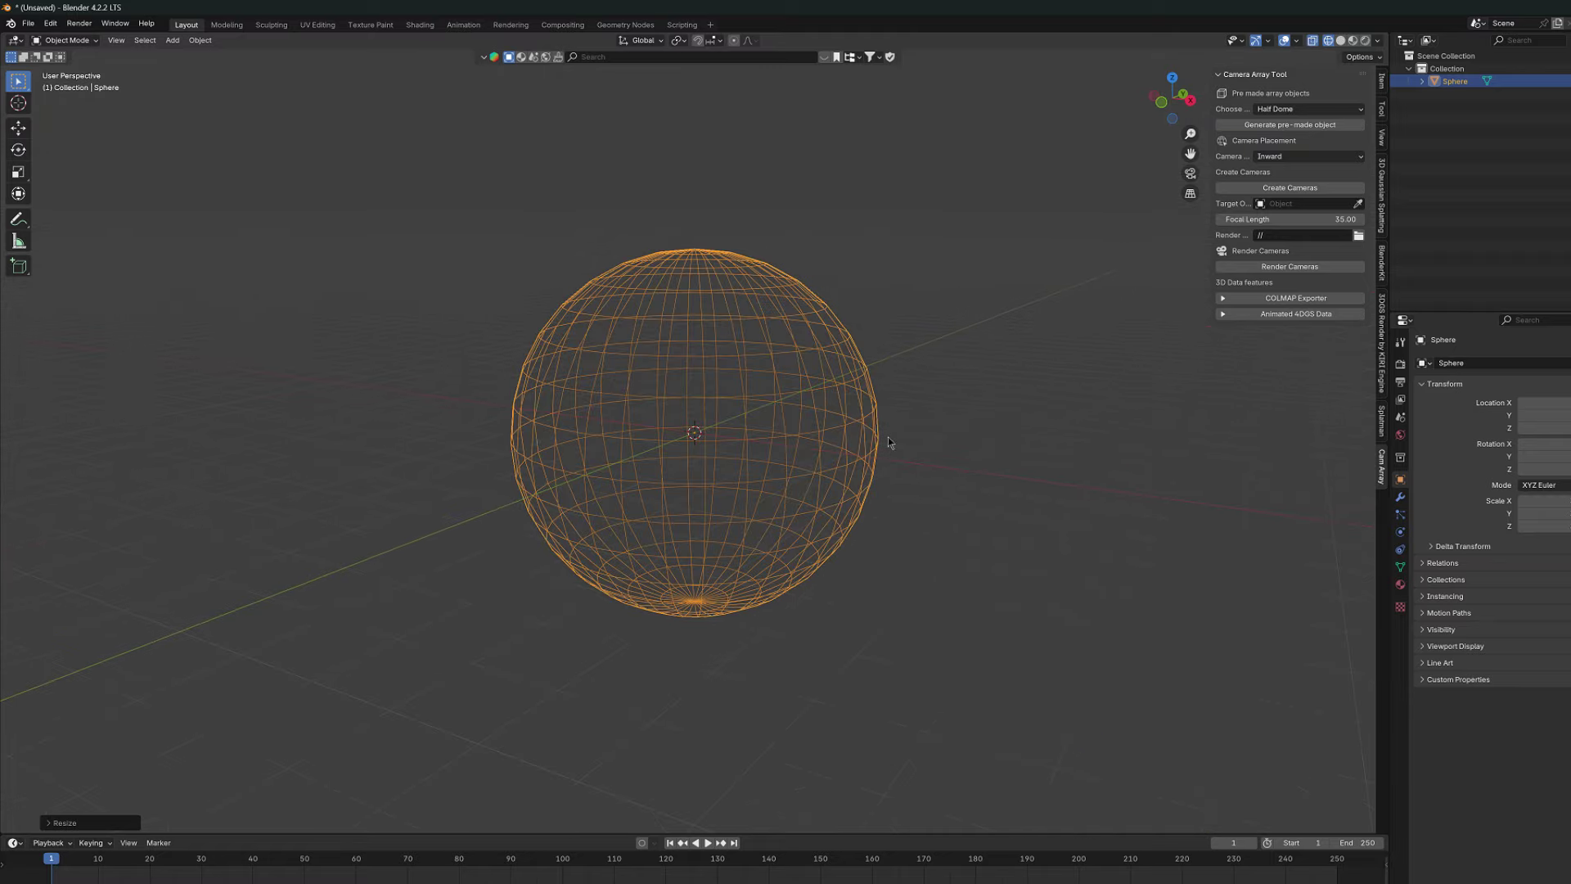
{"action": "mouse_move", "coordinate": [896, 446]}
{"action": "middle_mouse_down"}
{"action": "mouse_move", "coordinate": [891, 459]}
{"action": "mouse_move", "coordinate": [932, 473]}
{"action": "middle_mouse_up"}
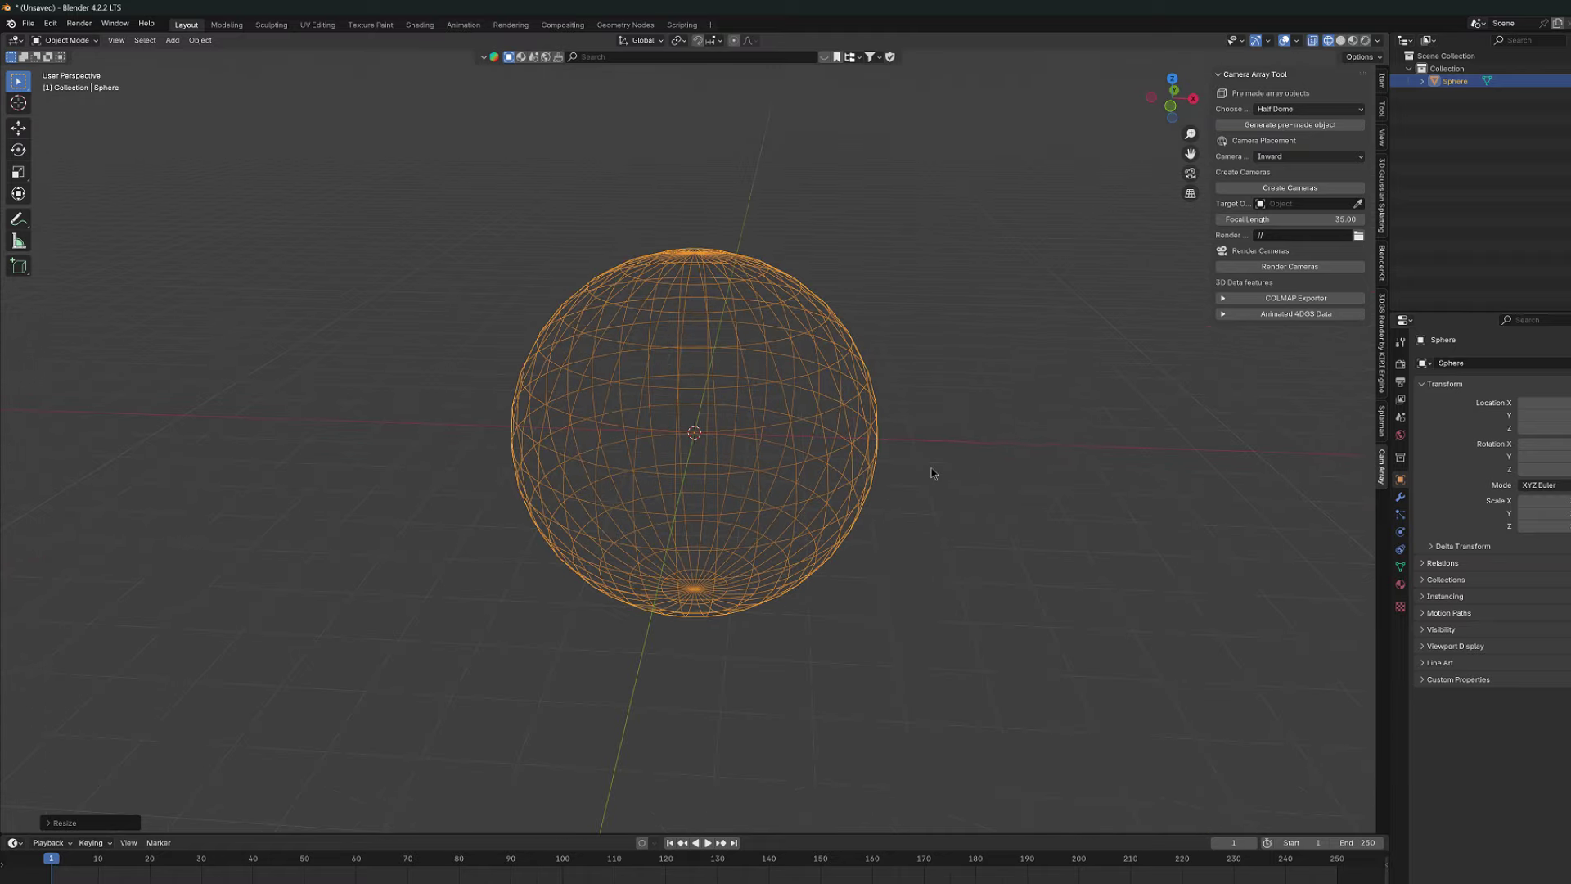
- Select only one quad face of the sphere in Edit Mode and frame the view on it
{"action": "key", "text": "Tab"}
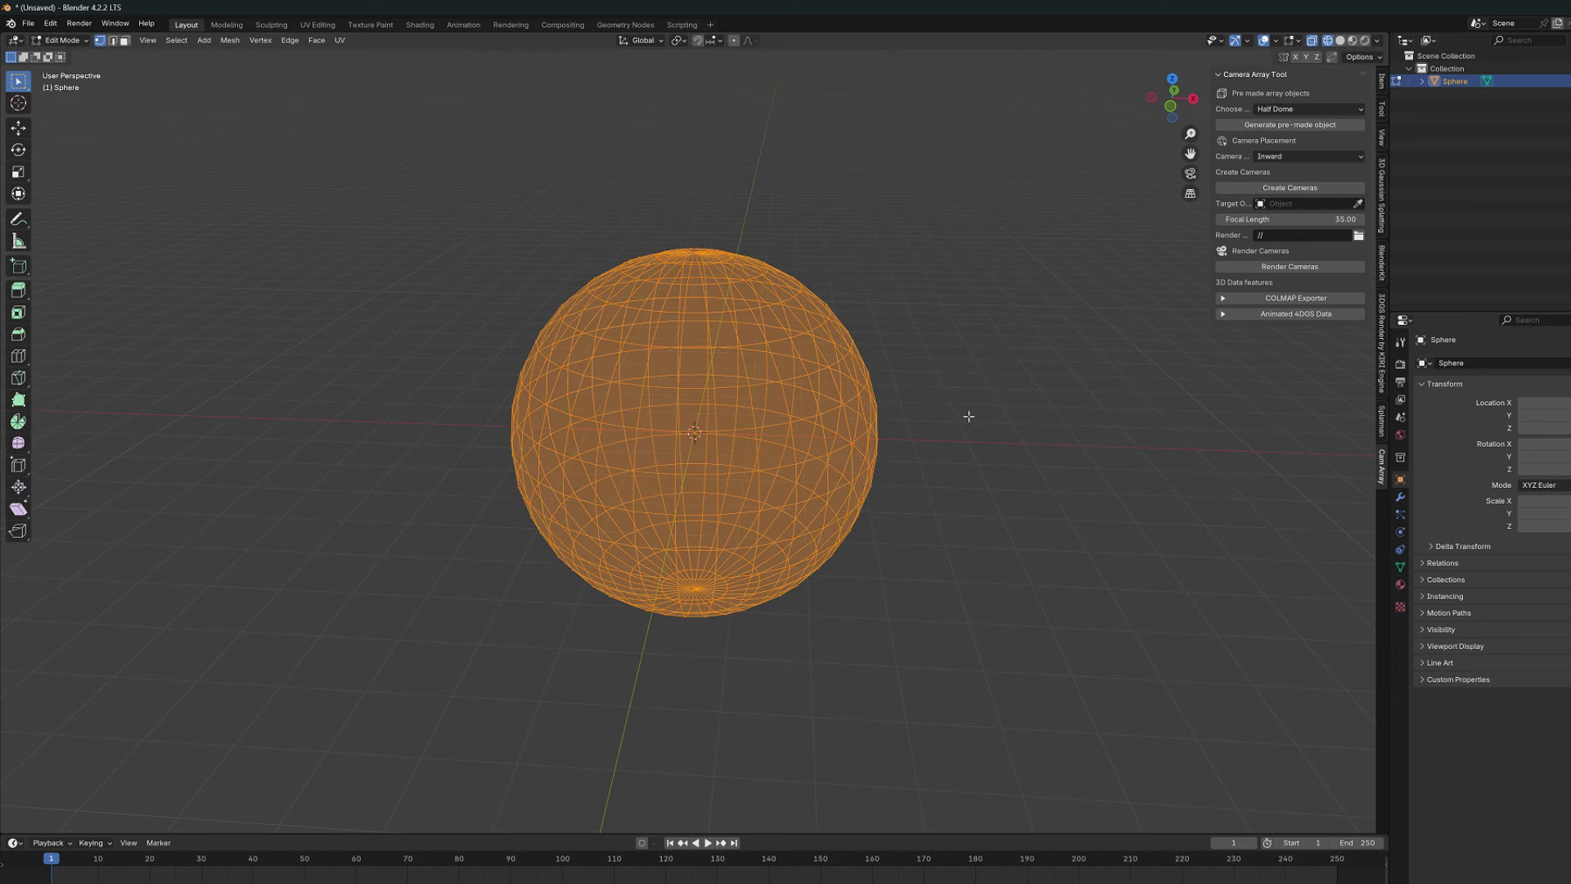
{"action": "key", "text": "alt+a"}
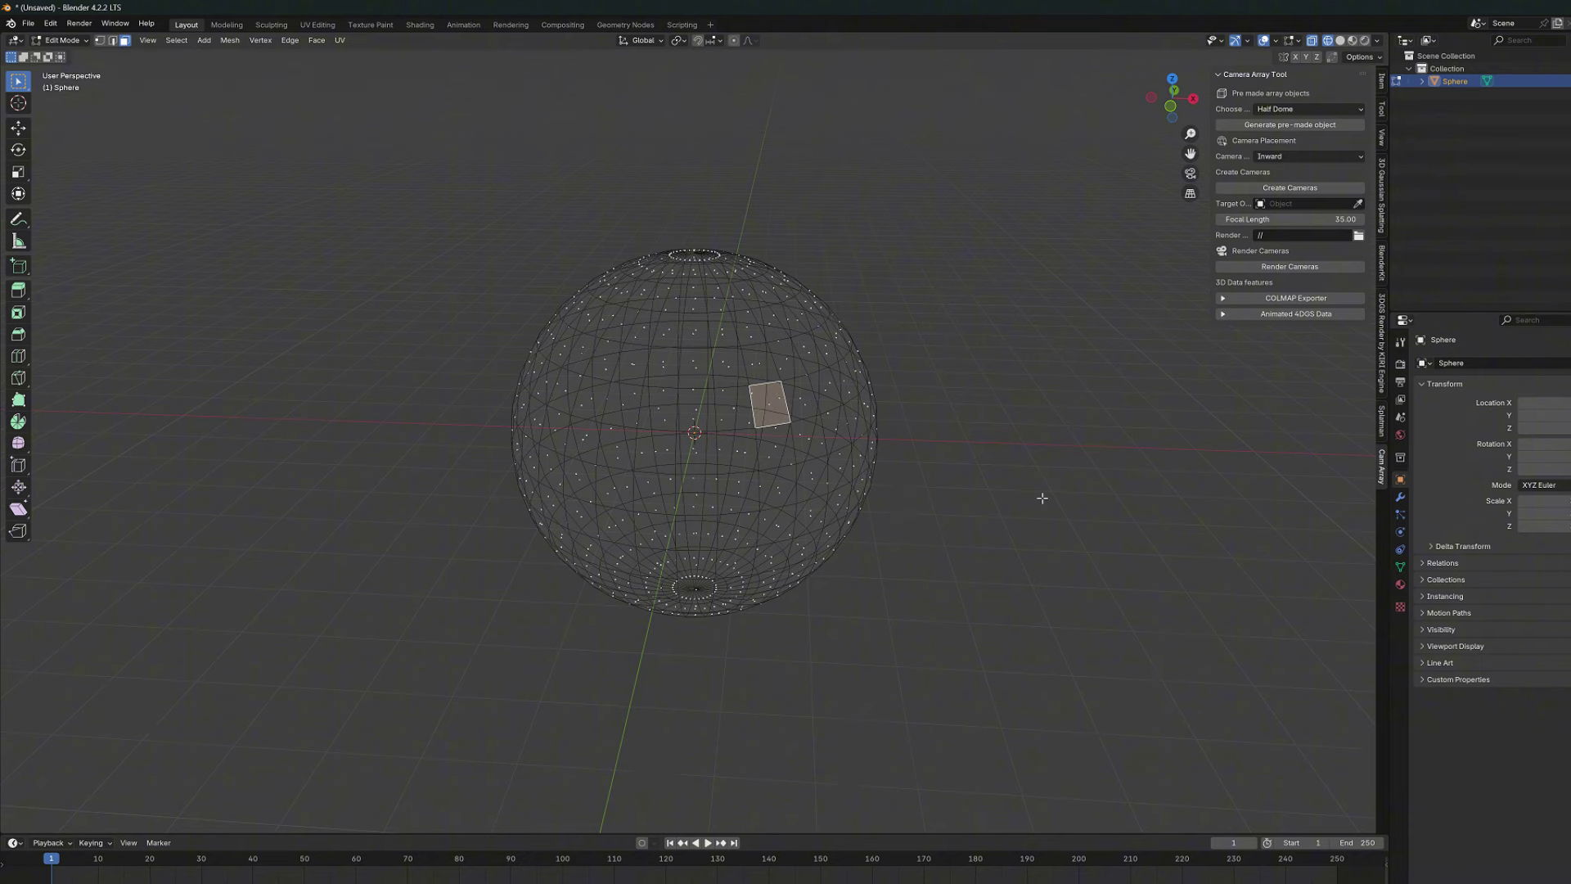
{"action": "key", "text": "KP_Decimal"}
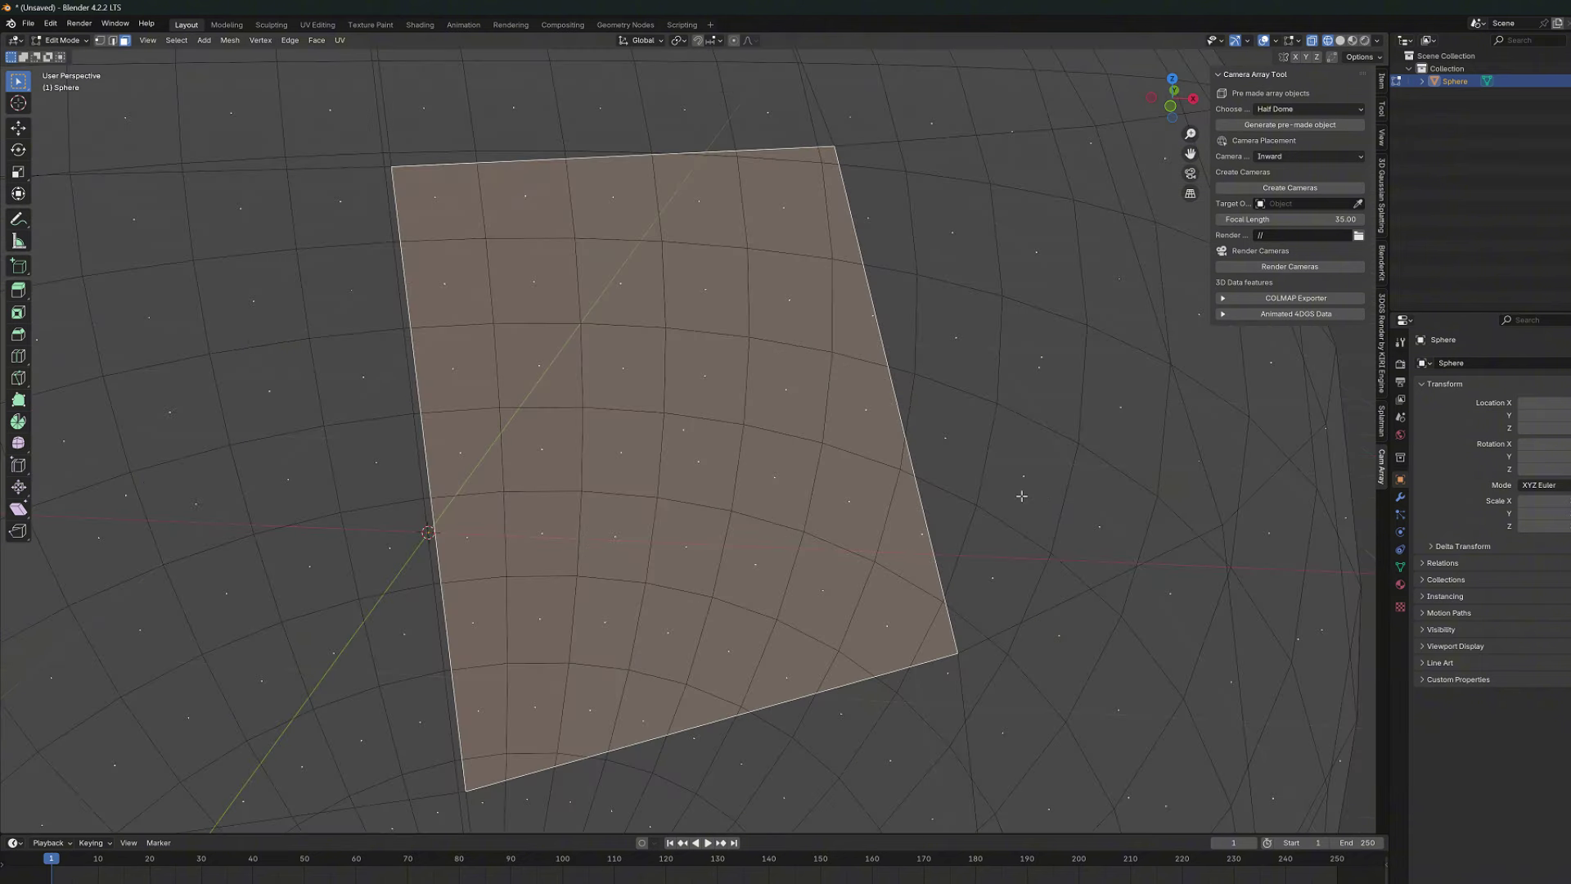
{"action": "mouse_move", "coordinate": [1023, 496]}
{"action": "middle_mouse_down"}
{"action": "mouse_move", "coordinate": [1023, 470]}
{"action": "mouse_move", "coordinate": [1036, 475]}
{"action": "mouse_move", "coordinate": [1000, 491]}
{"action": "middle_mouse_up"}
{"action": "scroll", "coordinate": [1037, 480], "scroll_direction": "down", "scroll_amount": 2}
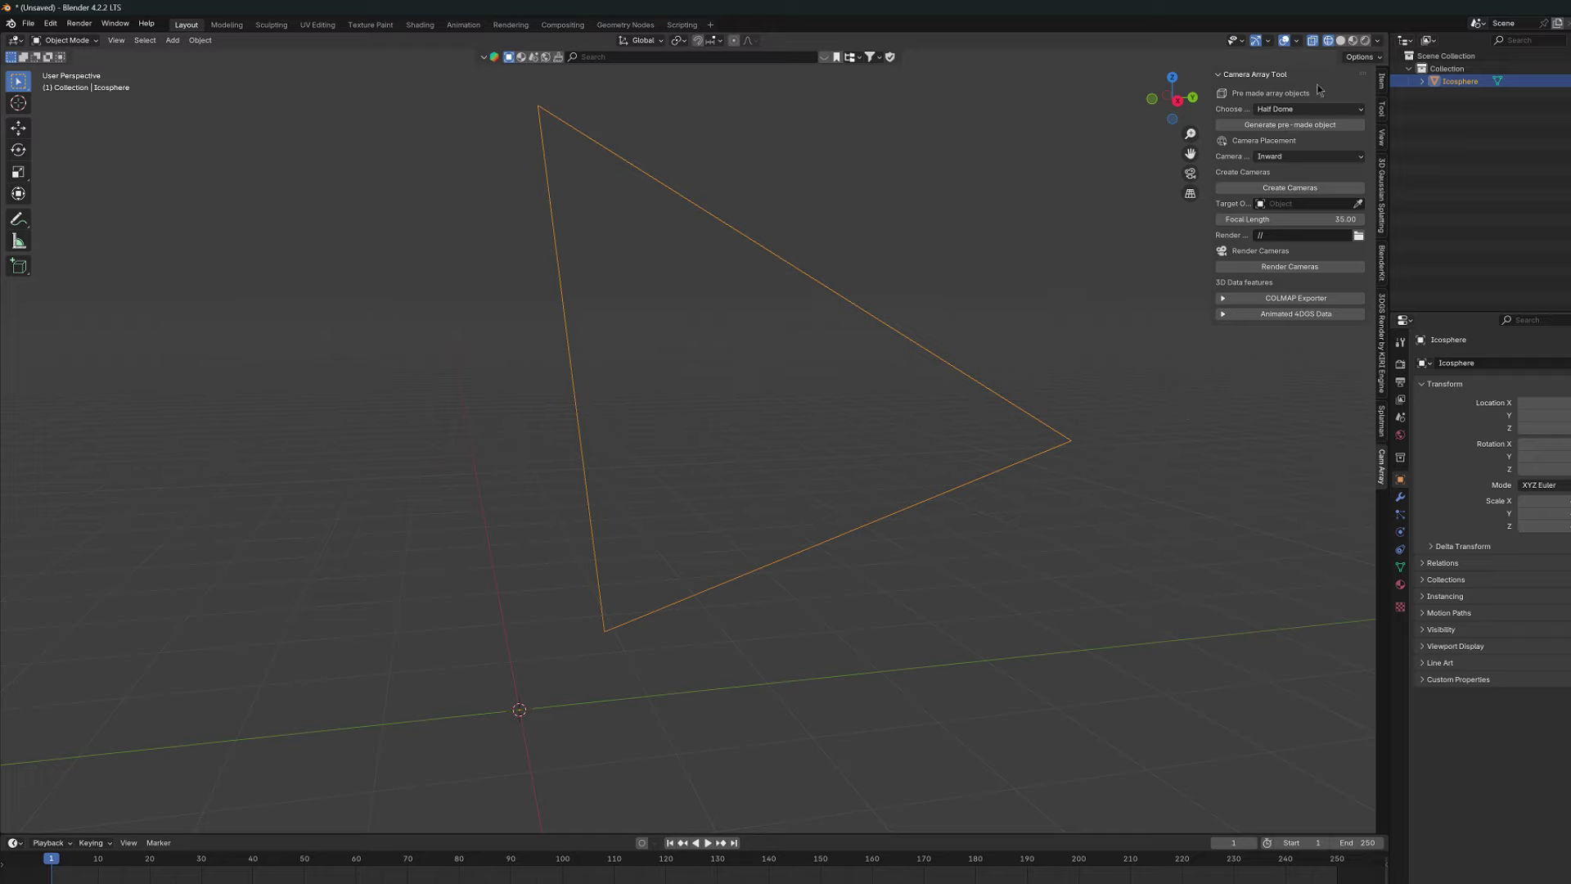
- Use solid shading and hide all of the sphere's faces except the selected quad
{"action": "left_click", "coordinate": [1340, 40]}
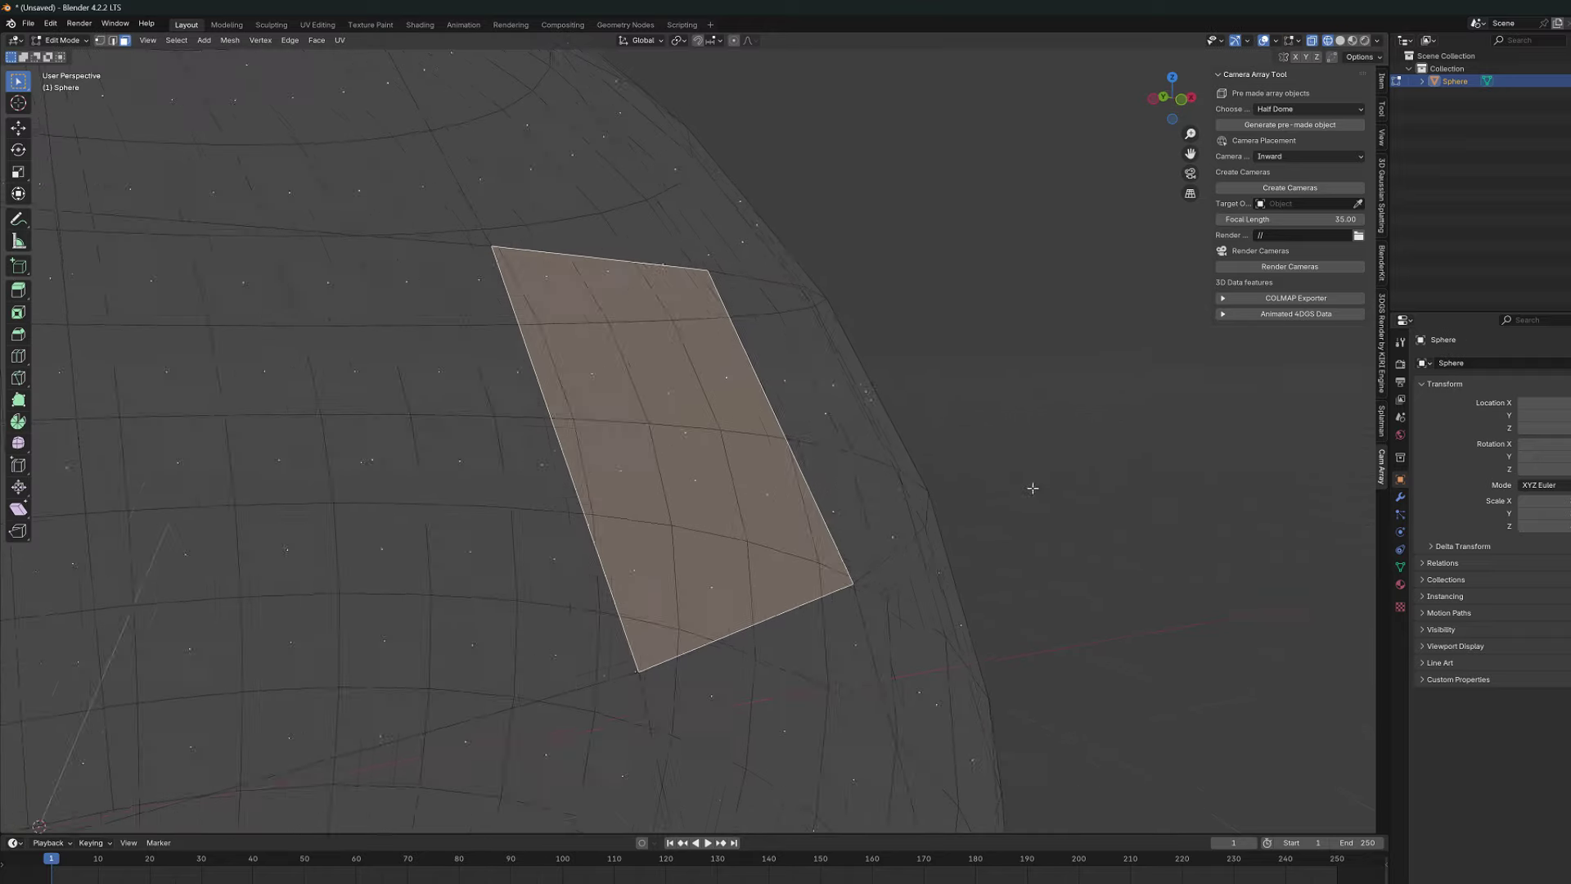
{"action": "middle_click_drag", "start_coordinate": [1045, 483], "coordinate": [994, 495]}
{"action": "key", "text": "shift+h"}
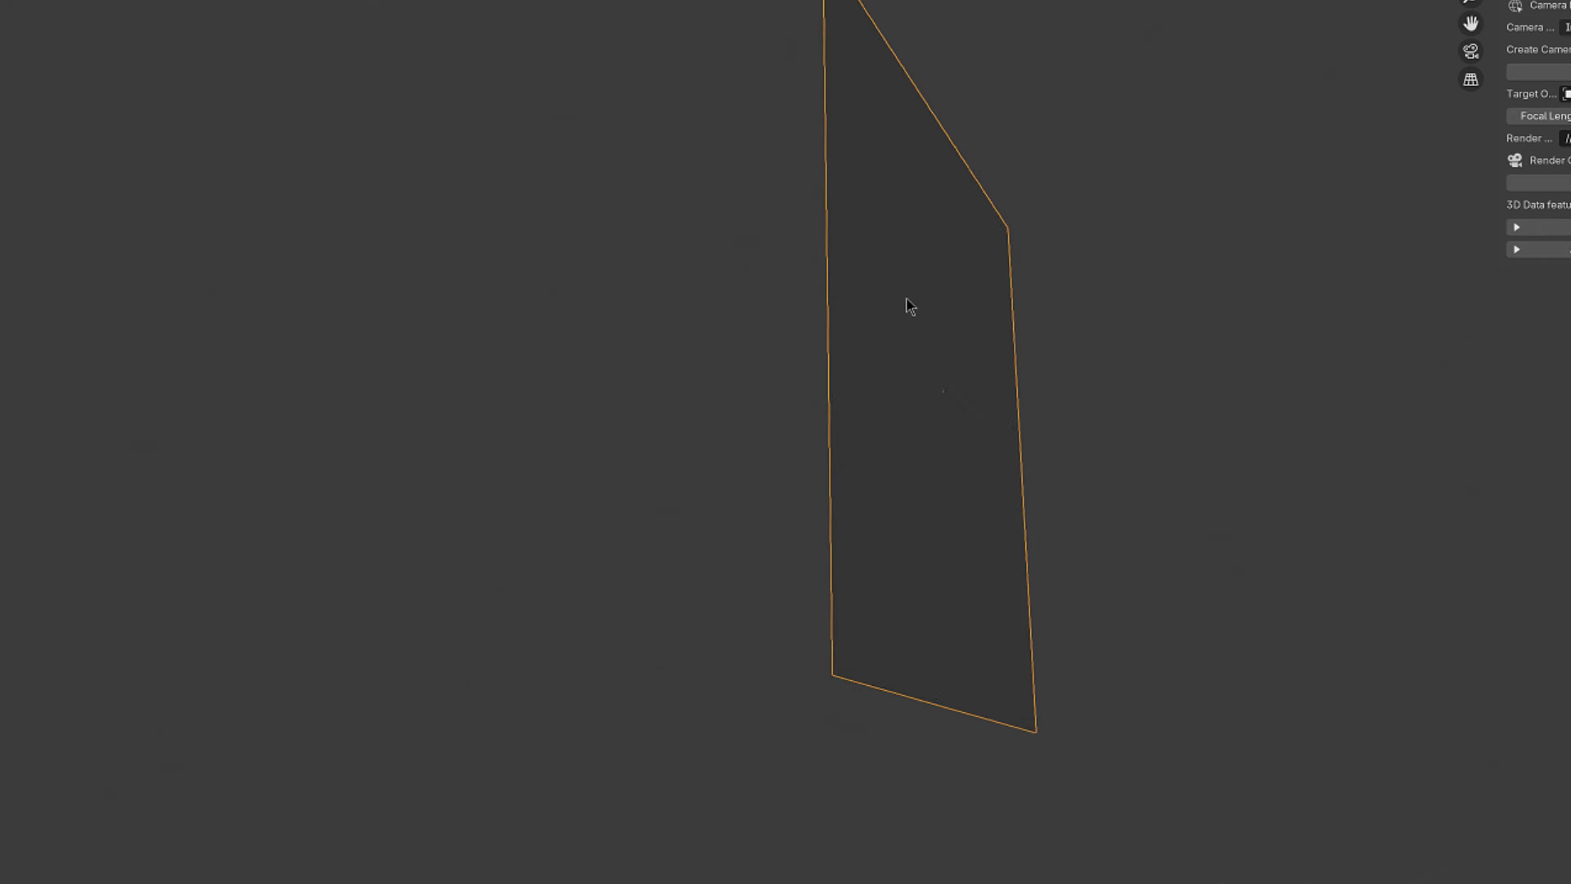
- Create cameras for the isolated quad face with Inward placement
{"action": "middle_click_drag", "start_coordinate": [906, 306], "coordinate": [998, 315]}
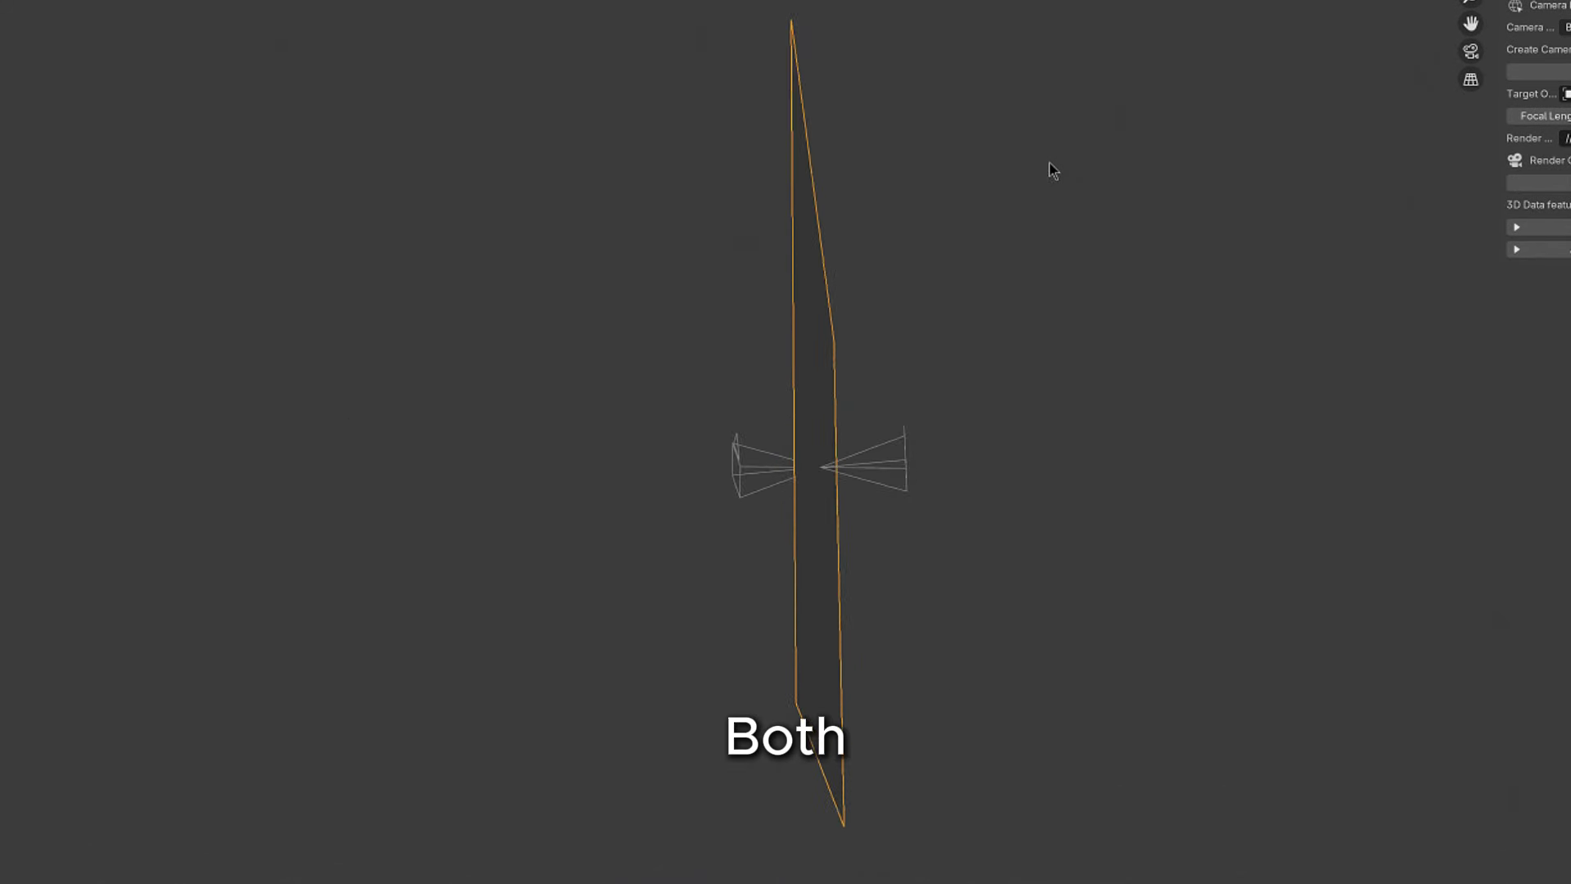
{"action": "middle_click_drag", "start_coordinate": [1049, 164], "coordinate": [1035, 170]}
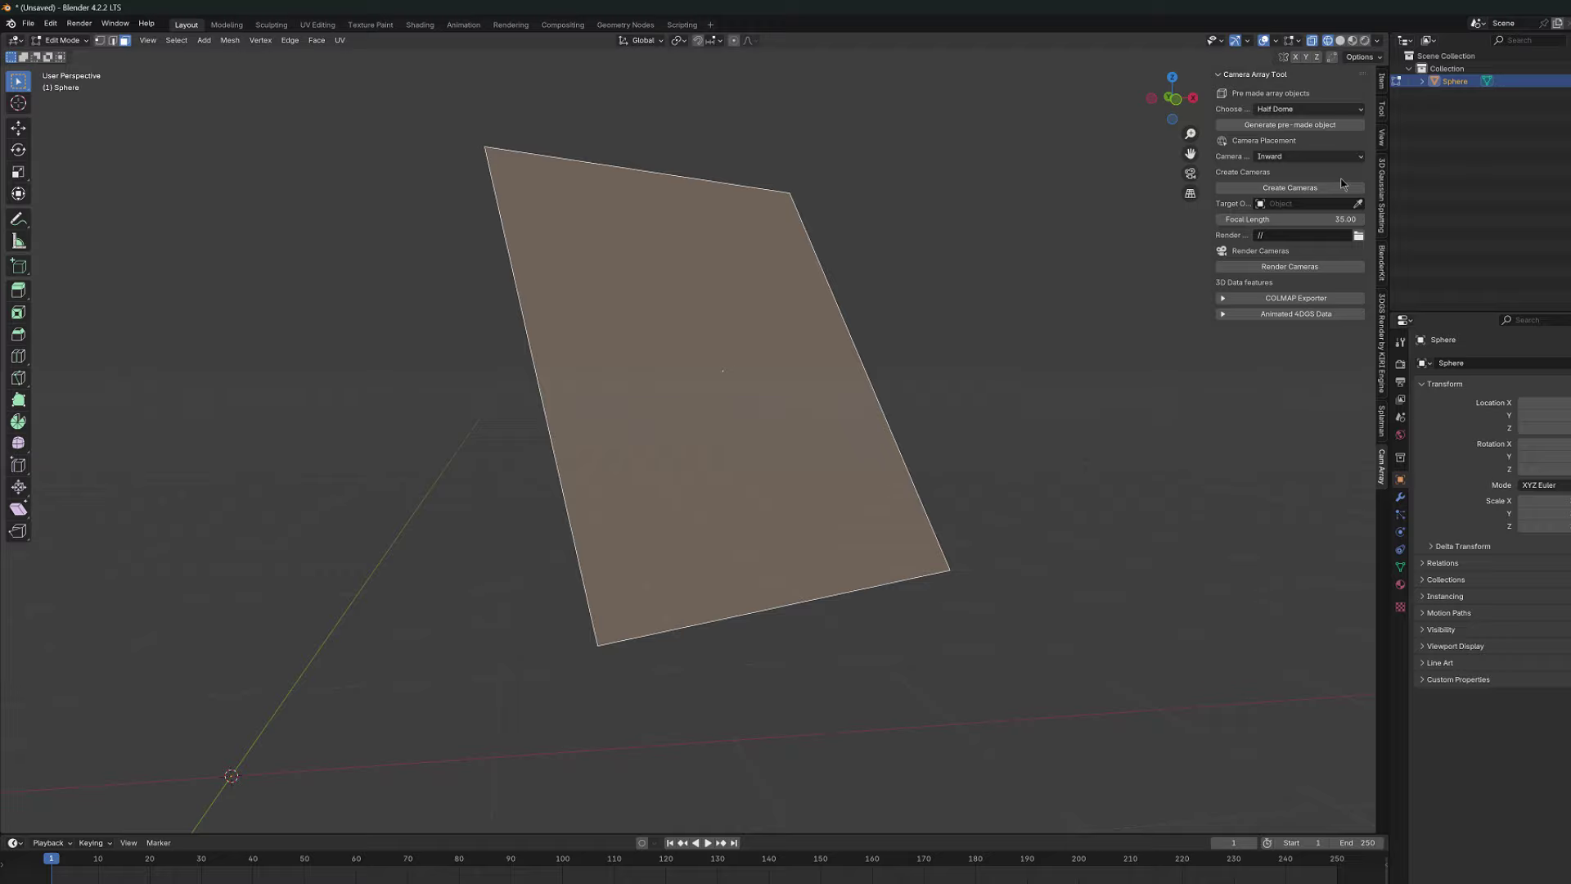
{"action": "left_click", "coordinate": [1340, 189]}
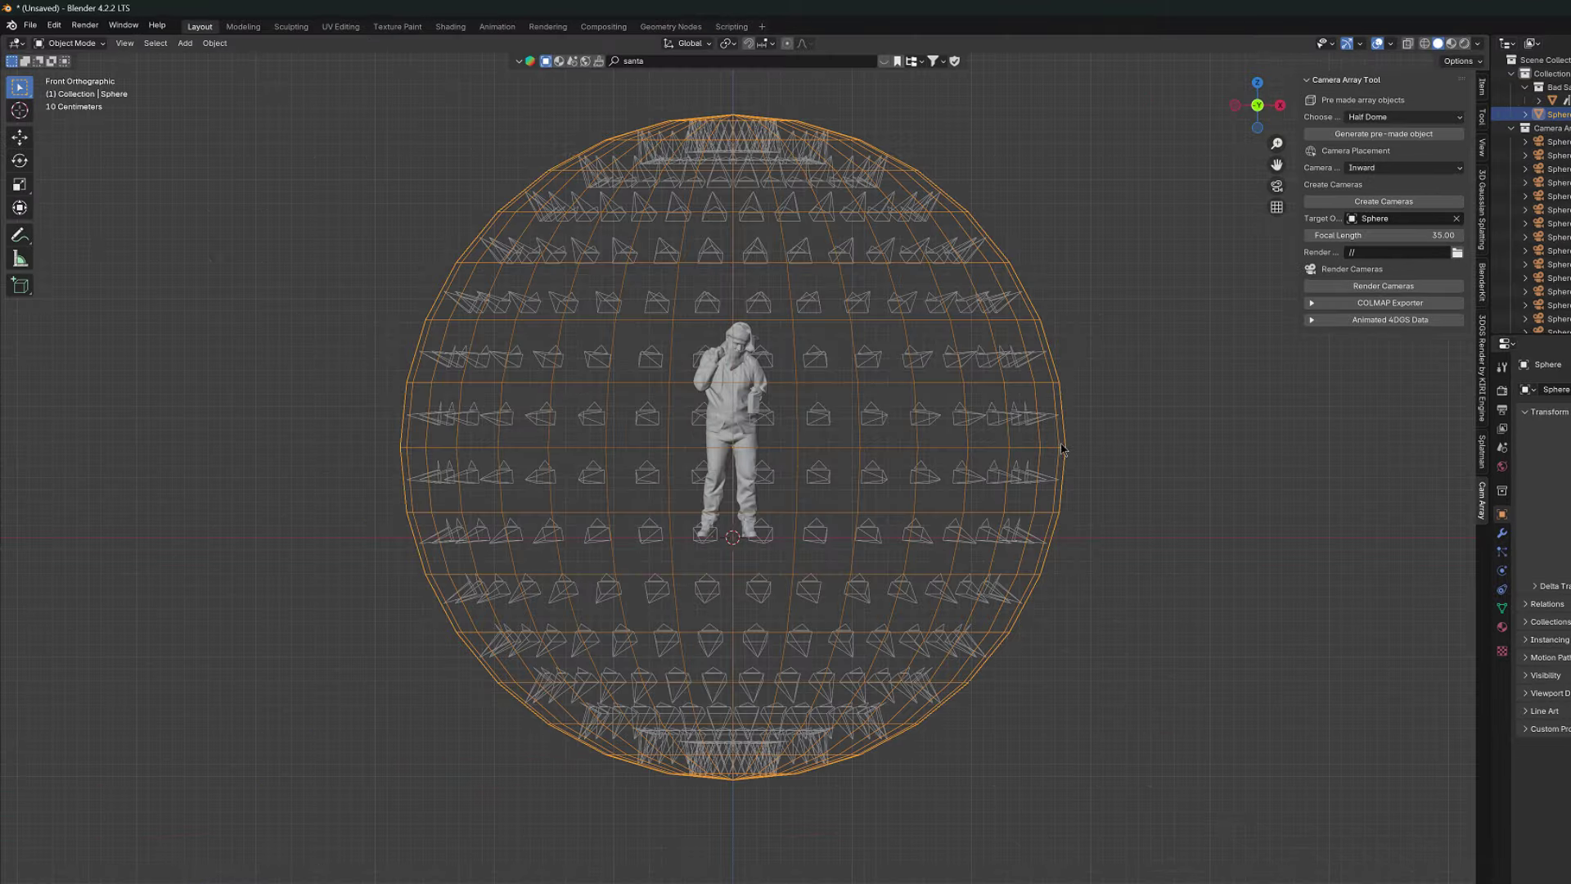
- Scale the camera sphere down around the standing figure
{"action": "key", "text": "s"}
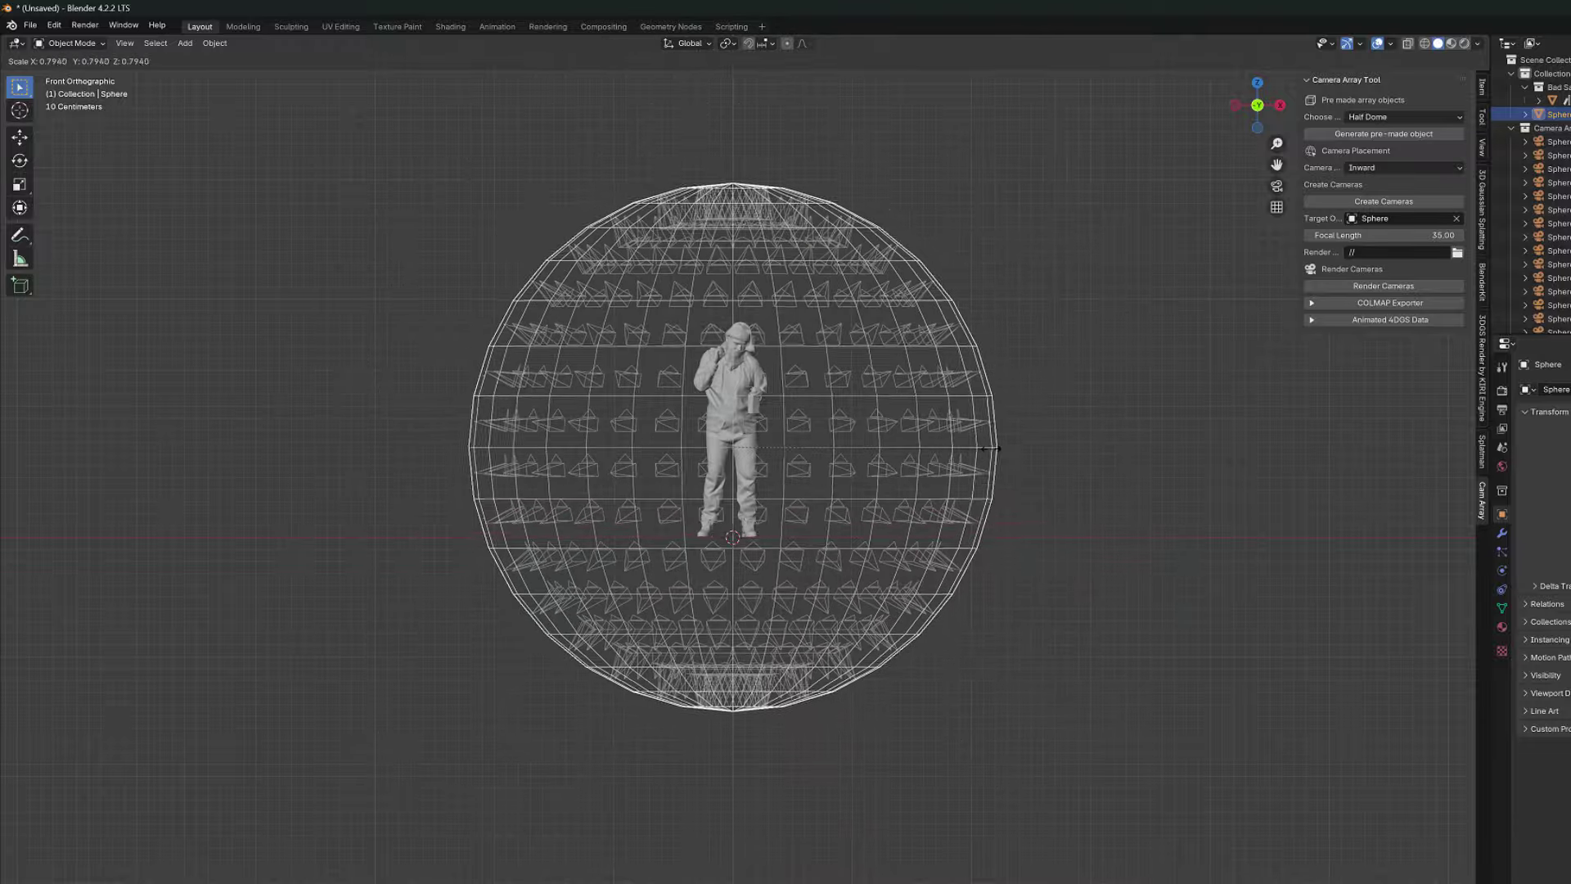
{"action": "left_click", "coordinate": [1027, 456]}
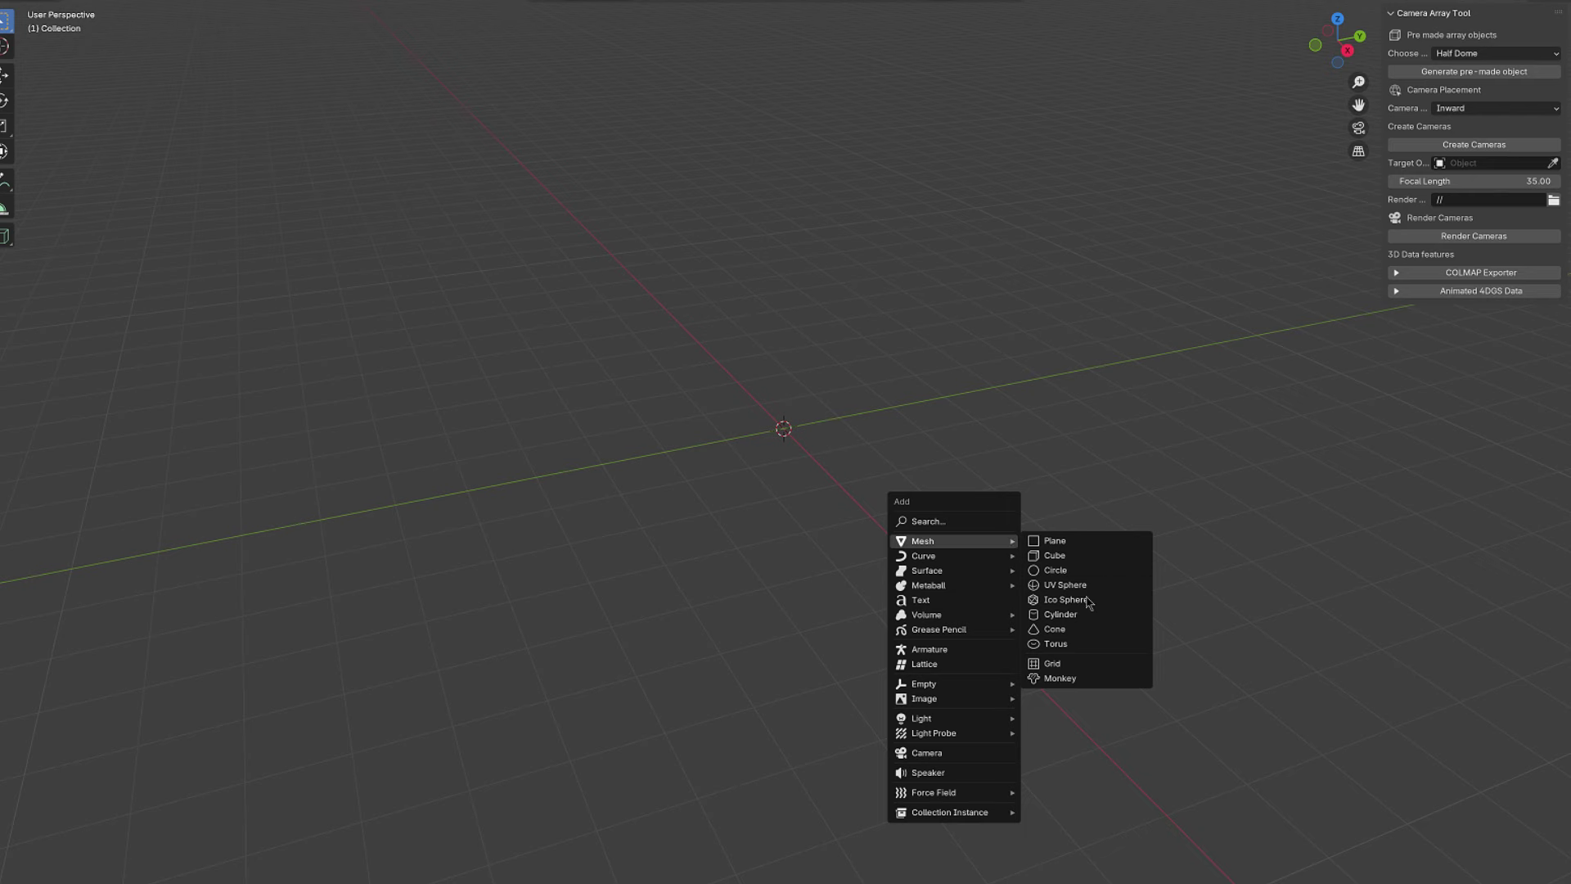
- Add an ico sphere mesh at the world origin and enlarge it
{"action": "left_click", "coordinate": [1089, 603]}
{"action": "key", "text": "s"}
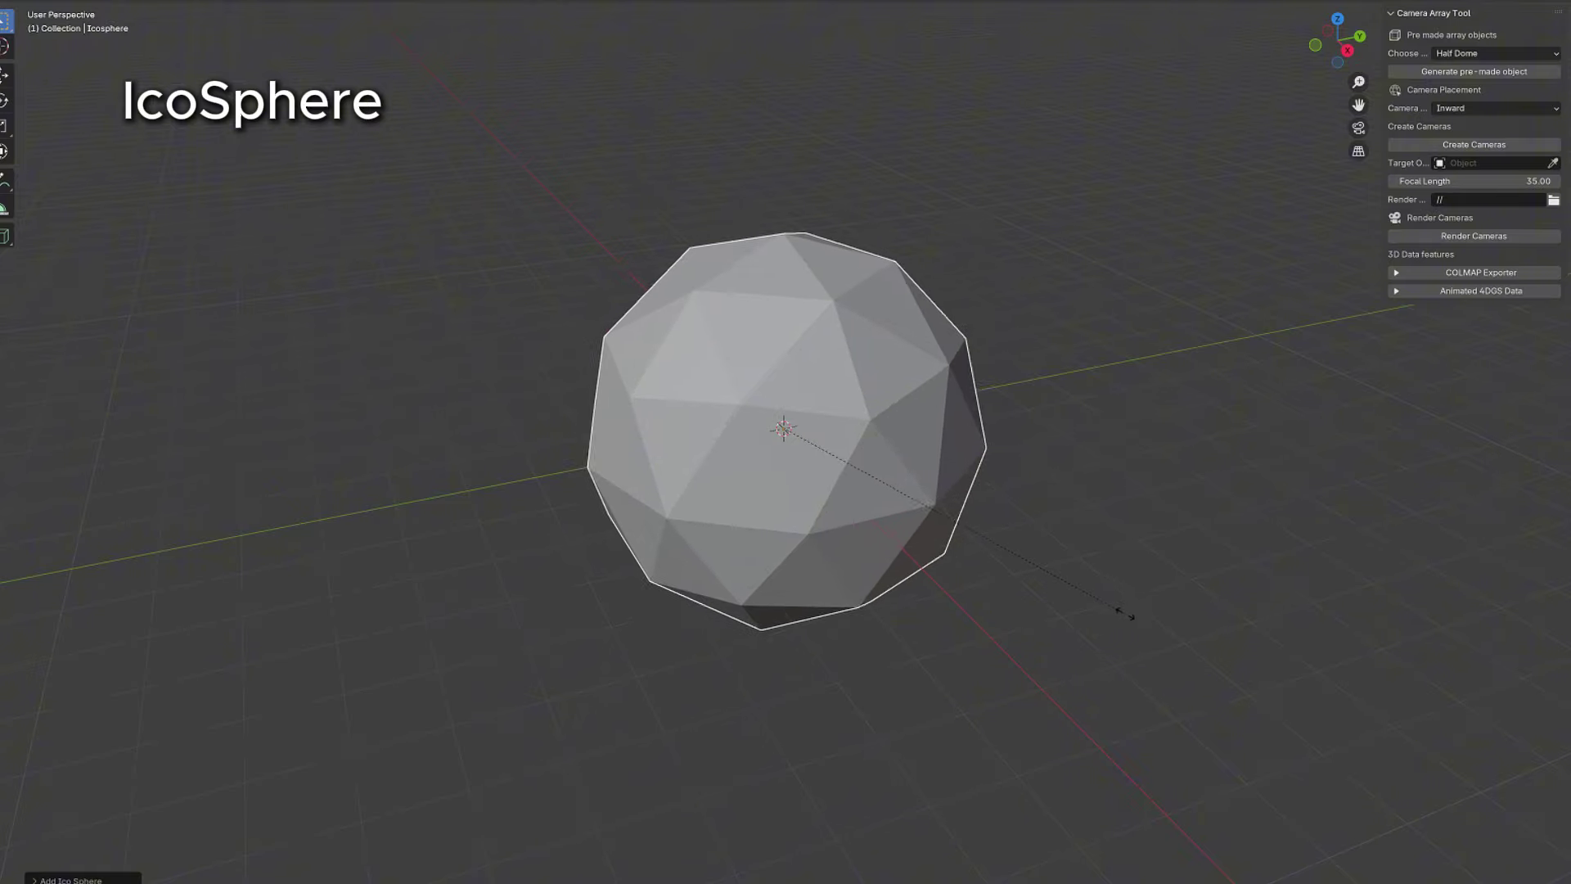
- Create cameras on all faces of the ico sphere with Inward placement
{"action": "left_click", "coordinate": [1465, 152]}
{"action": "middle_click_drag", "start_coordinate": [1063, 409], "coordinate": [1084, 456]}
{"action": "scroll", "coordinate": [1080, 464], "scroll_direction": "up", "scroll_amount": 4}
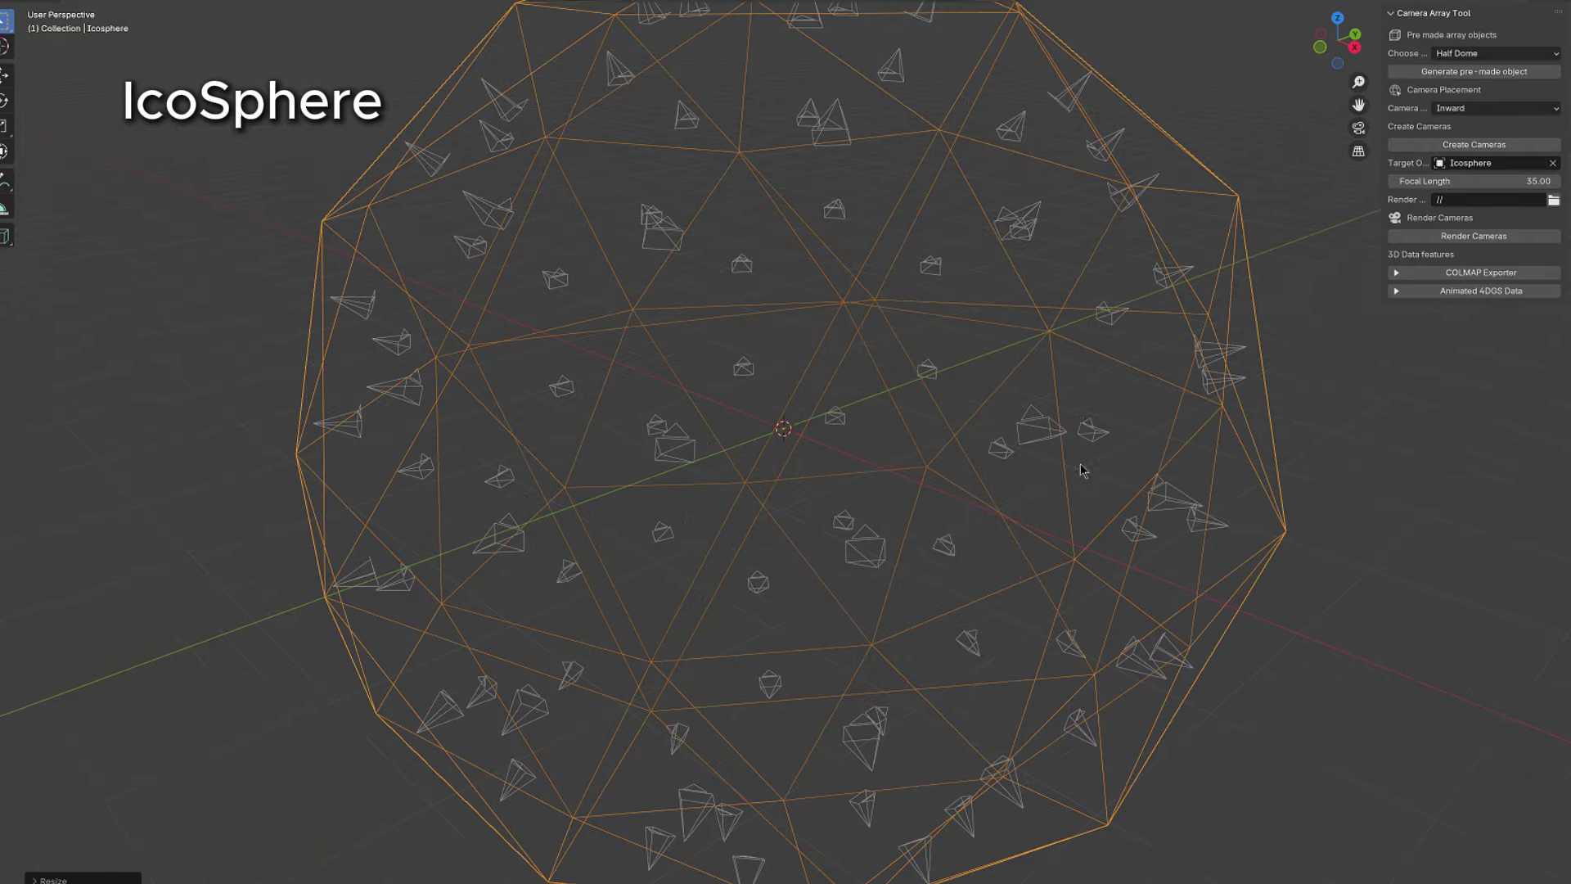
{"action": "scroll", "coordinate": [1080, 469], "scroll_direction": "down", "scroll_amount": 4}
{"action": "middle_click_drag", "start_coordinate": [1091, 459], "coordinate": [1170, 475]}
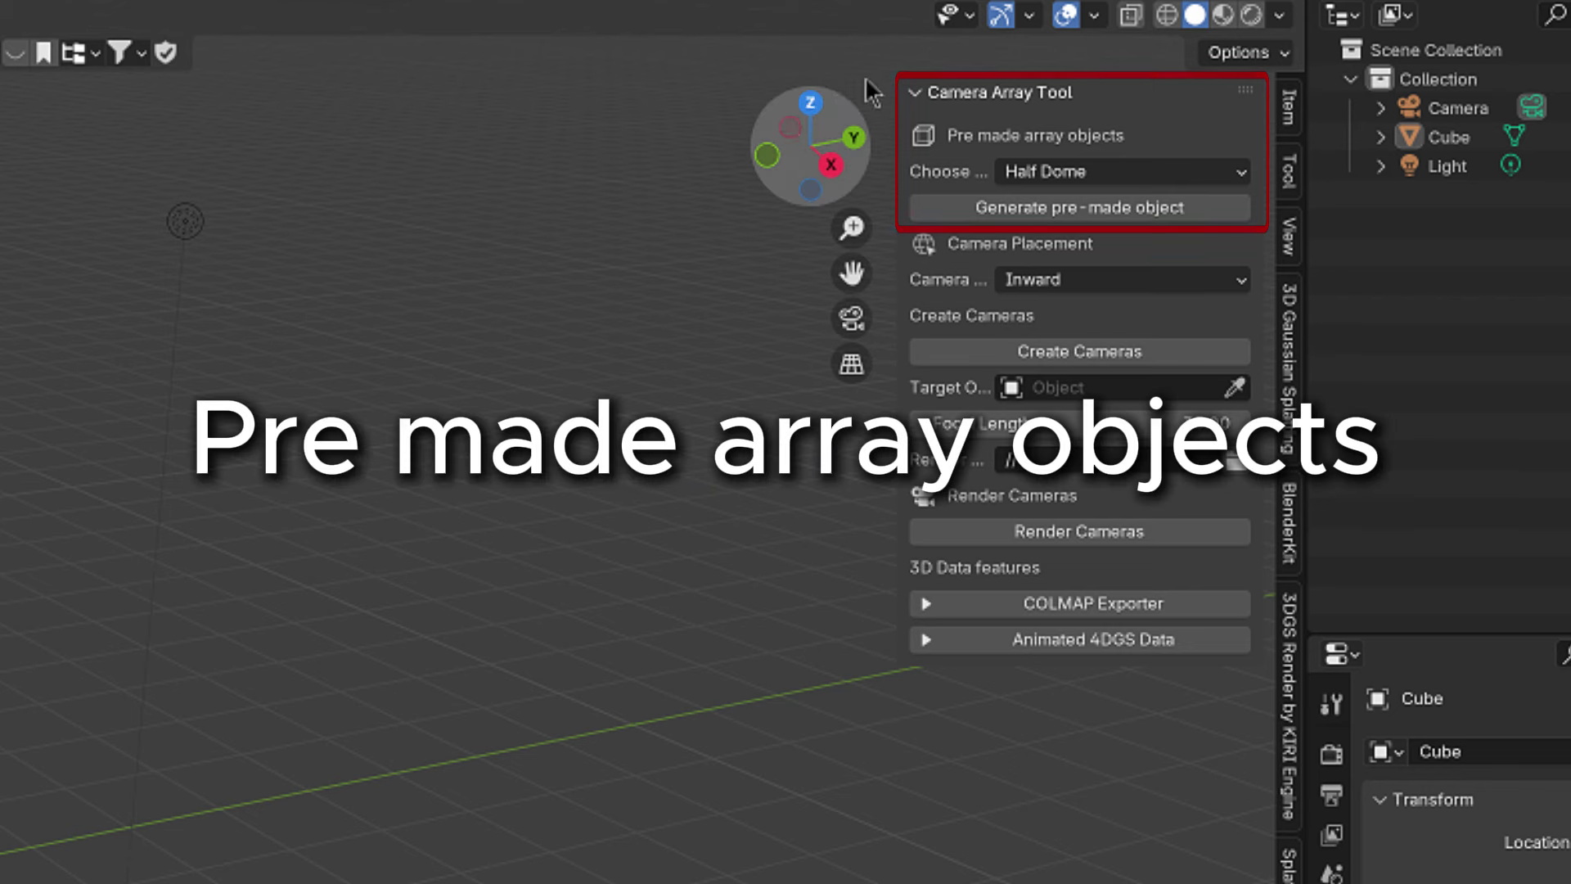
- Generate the Half Dome pre-made array object
{"action": "left_click", "coordinate": [1185, 173]}
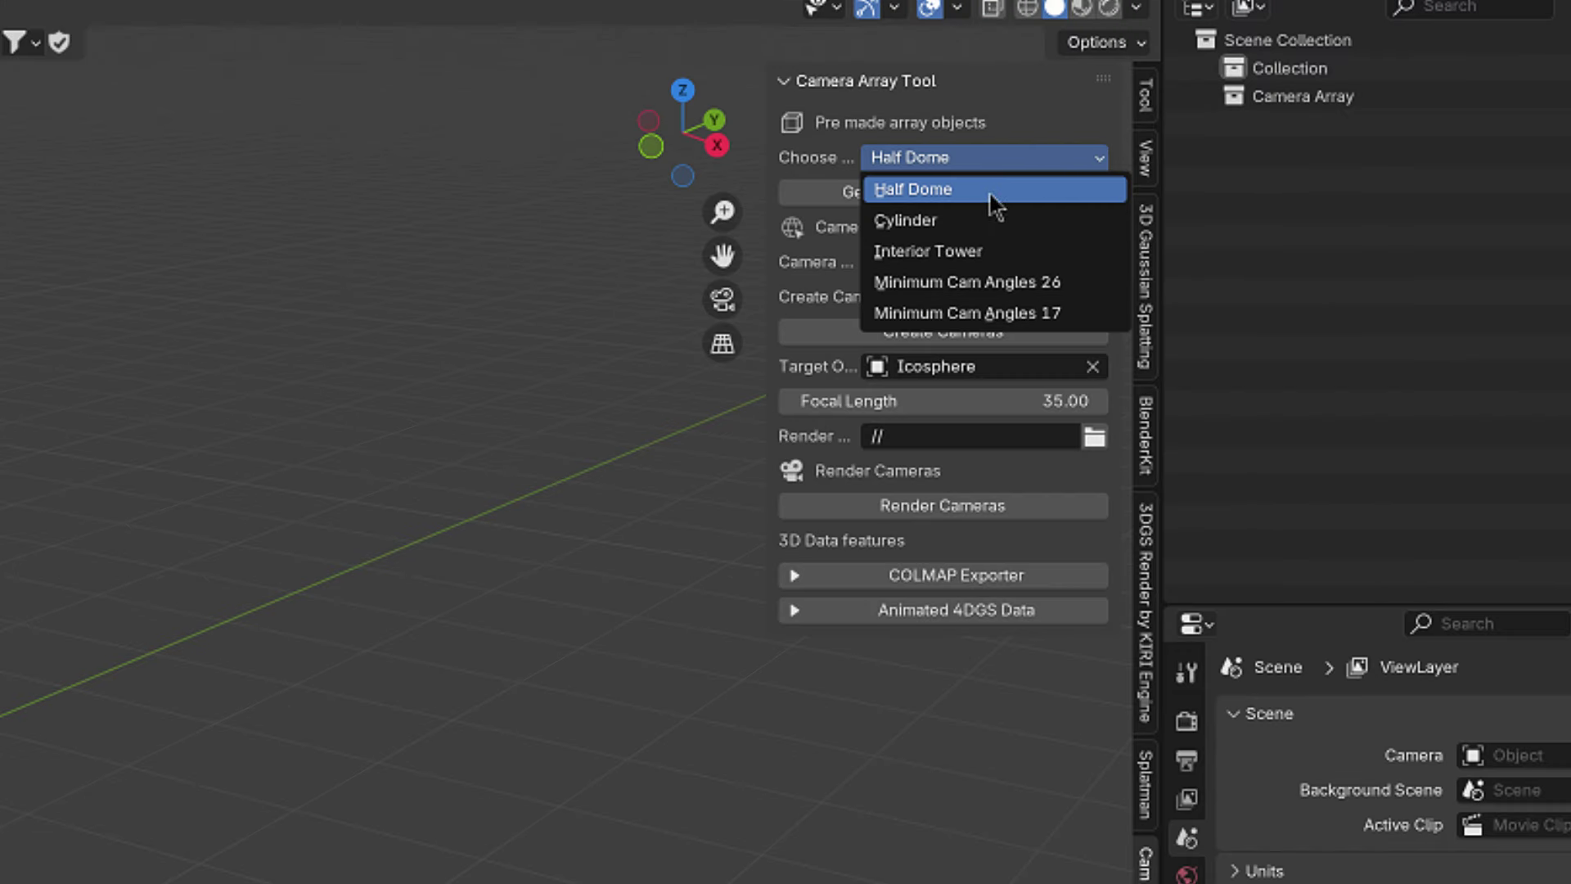
{"action": "left_click", "coordinate": [989, 195]}
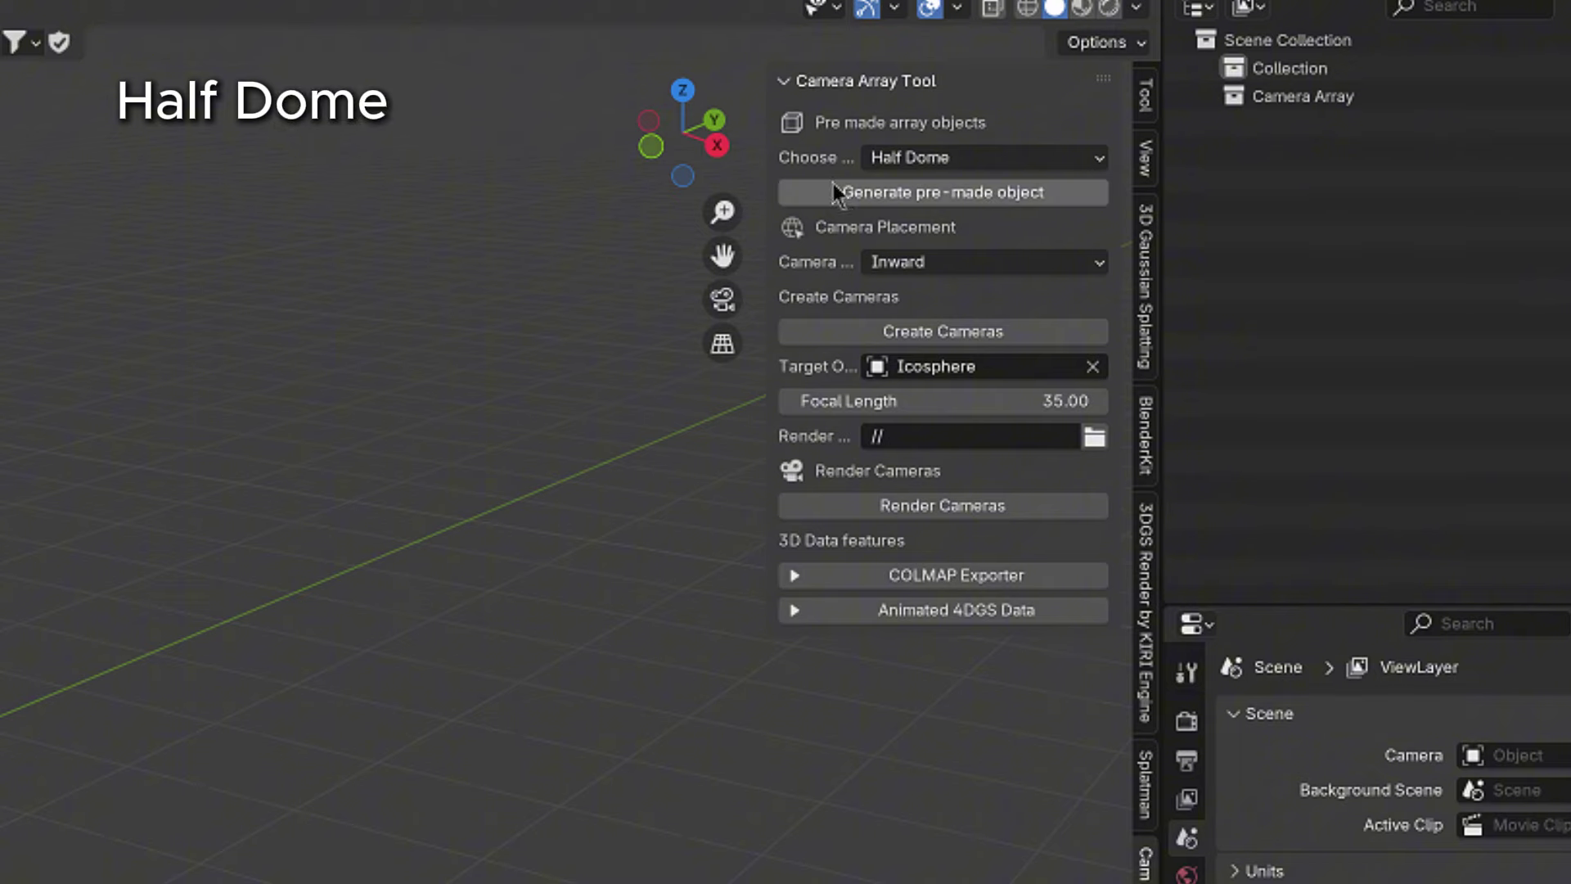
{"action": "left_click", "coordinate": [836, 193]}
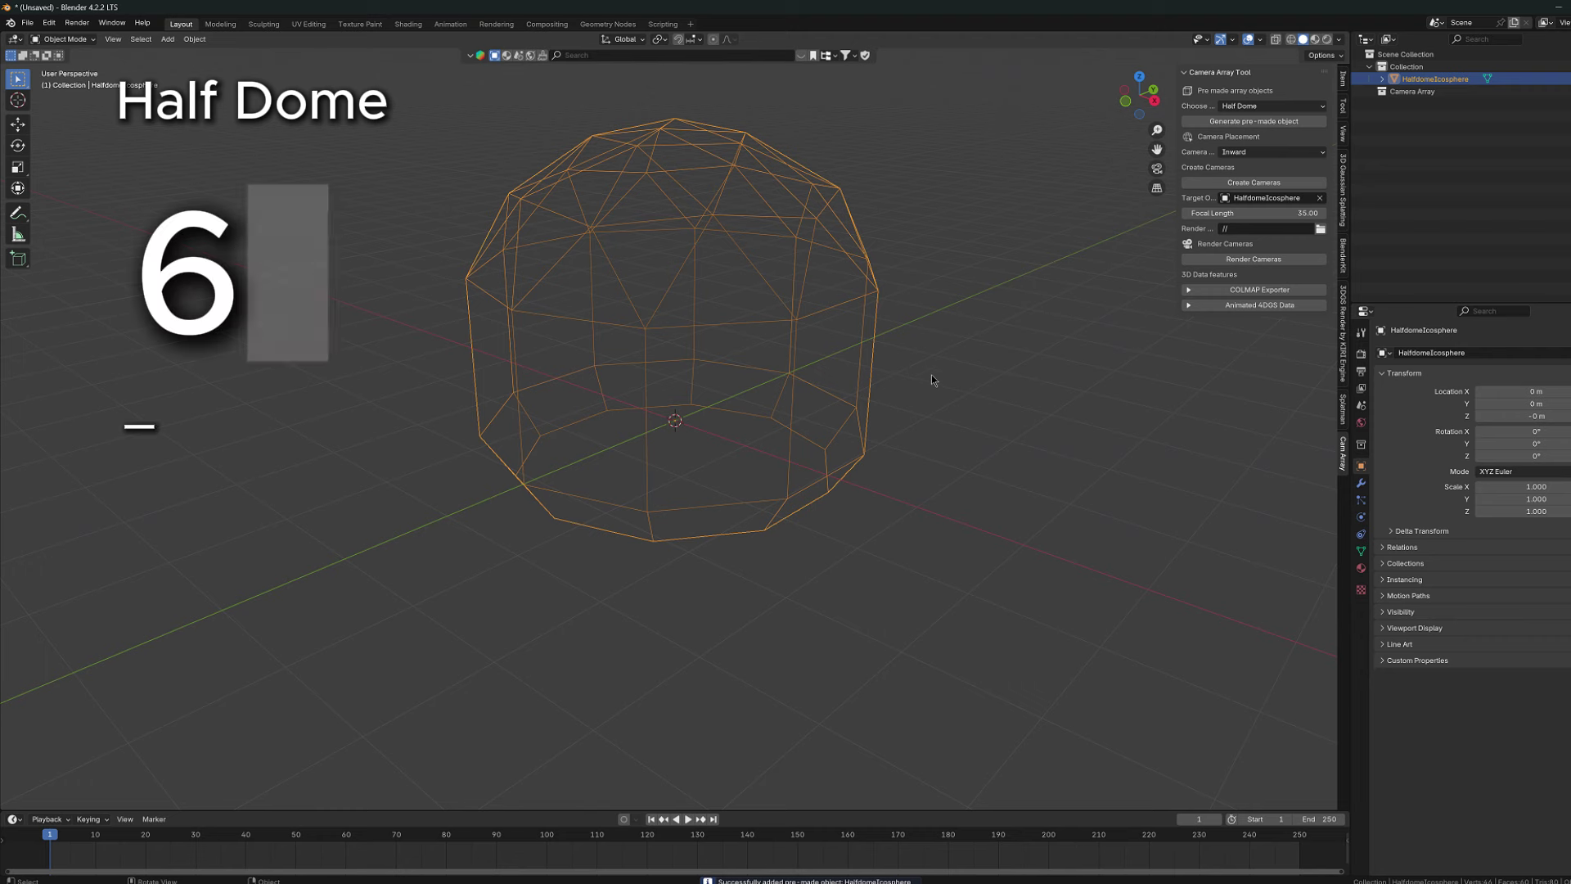
{"action": "middle_click_drag", "start_coordinate": [931, 375], "coordinate": [928, 434]}
- Create Inward cameras on the half dome's faces and display the scene in material preview shading
{"action": "left_click", "coordinate": [1246, 183]}
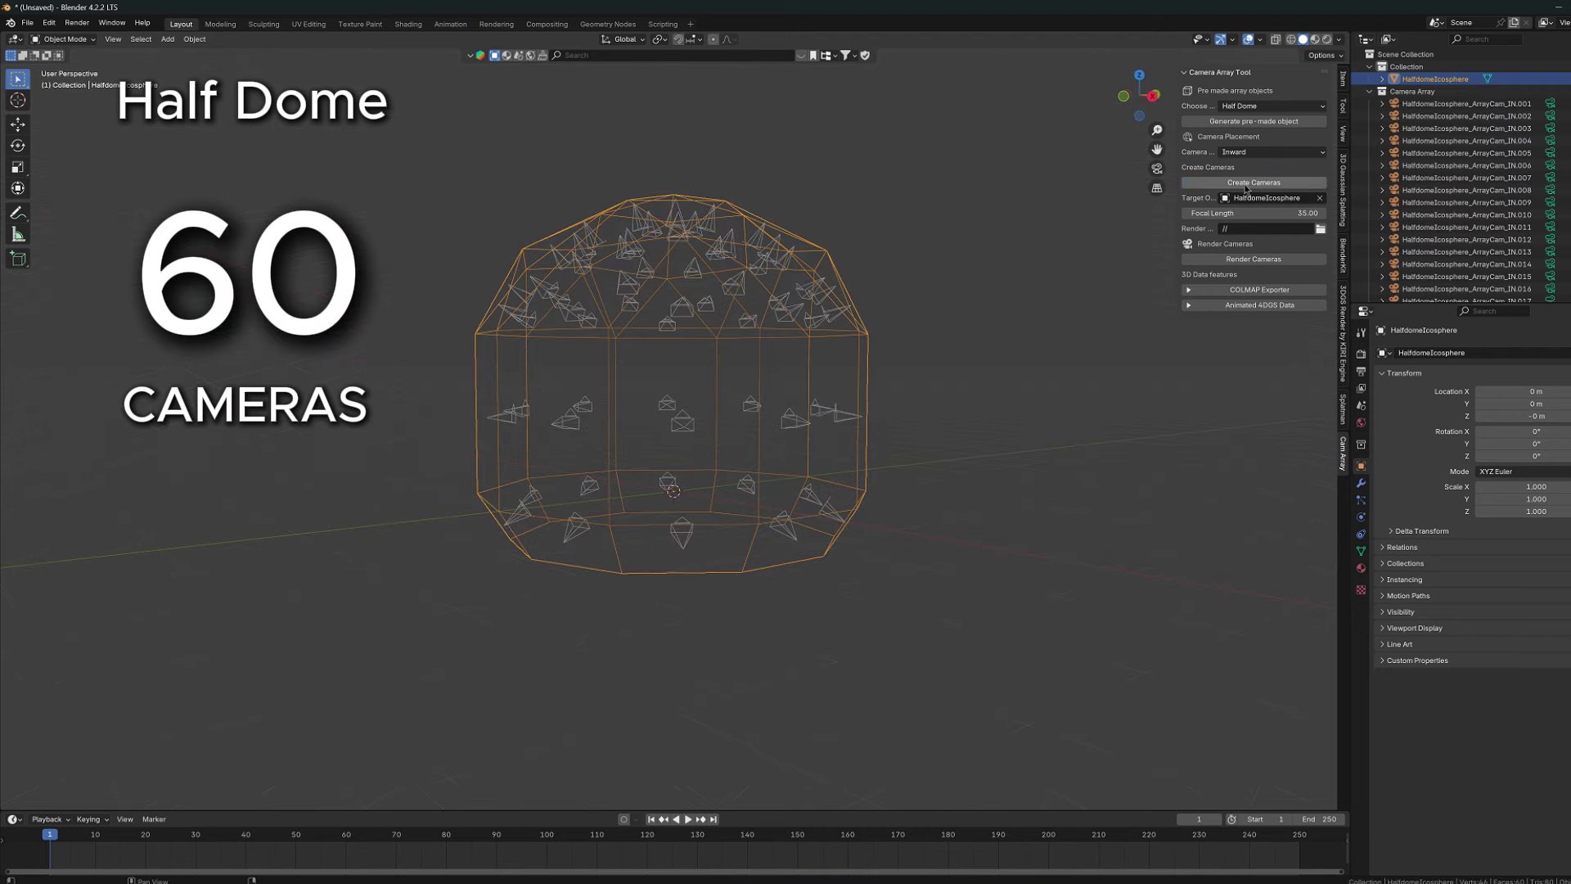
{"action": "middle_click_drag", "start_coordinate": [920, 305], "coordinate": [966, 309]}
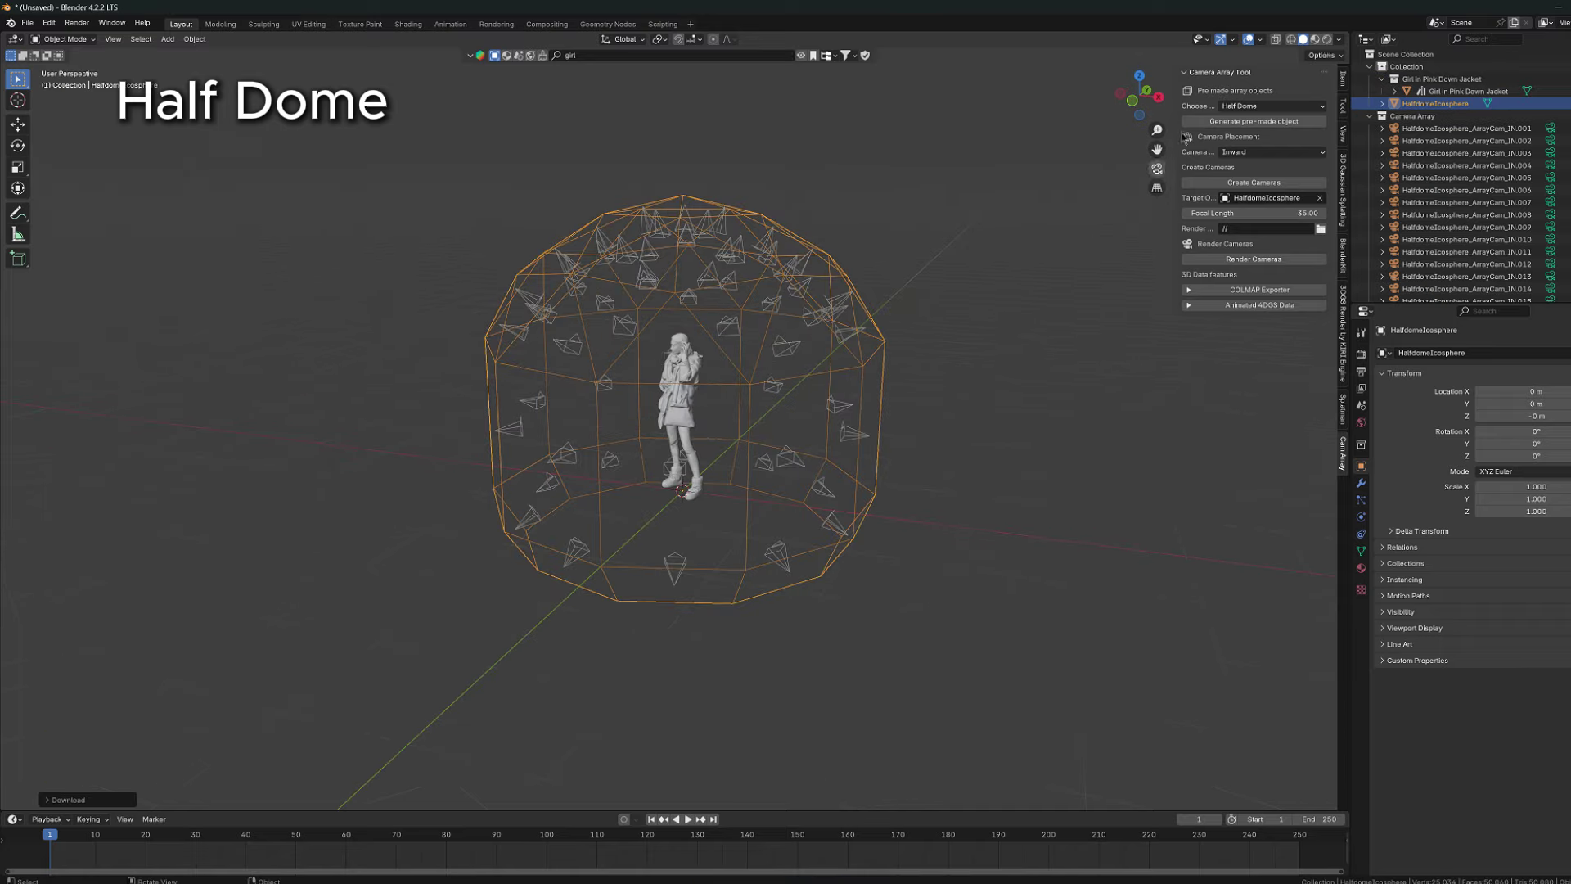
{"action": "left_click", "coordinate": [1315, 39]}
{"action": "scroll", "coordinate": [980, 390], "scroll_direction": "up", "scroll_amount": 4}
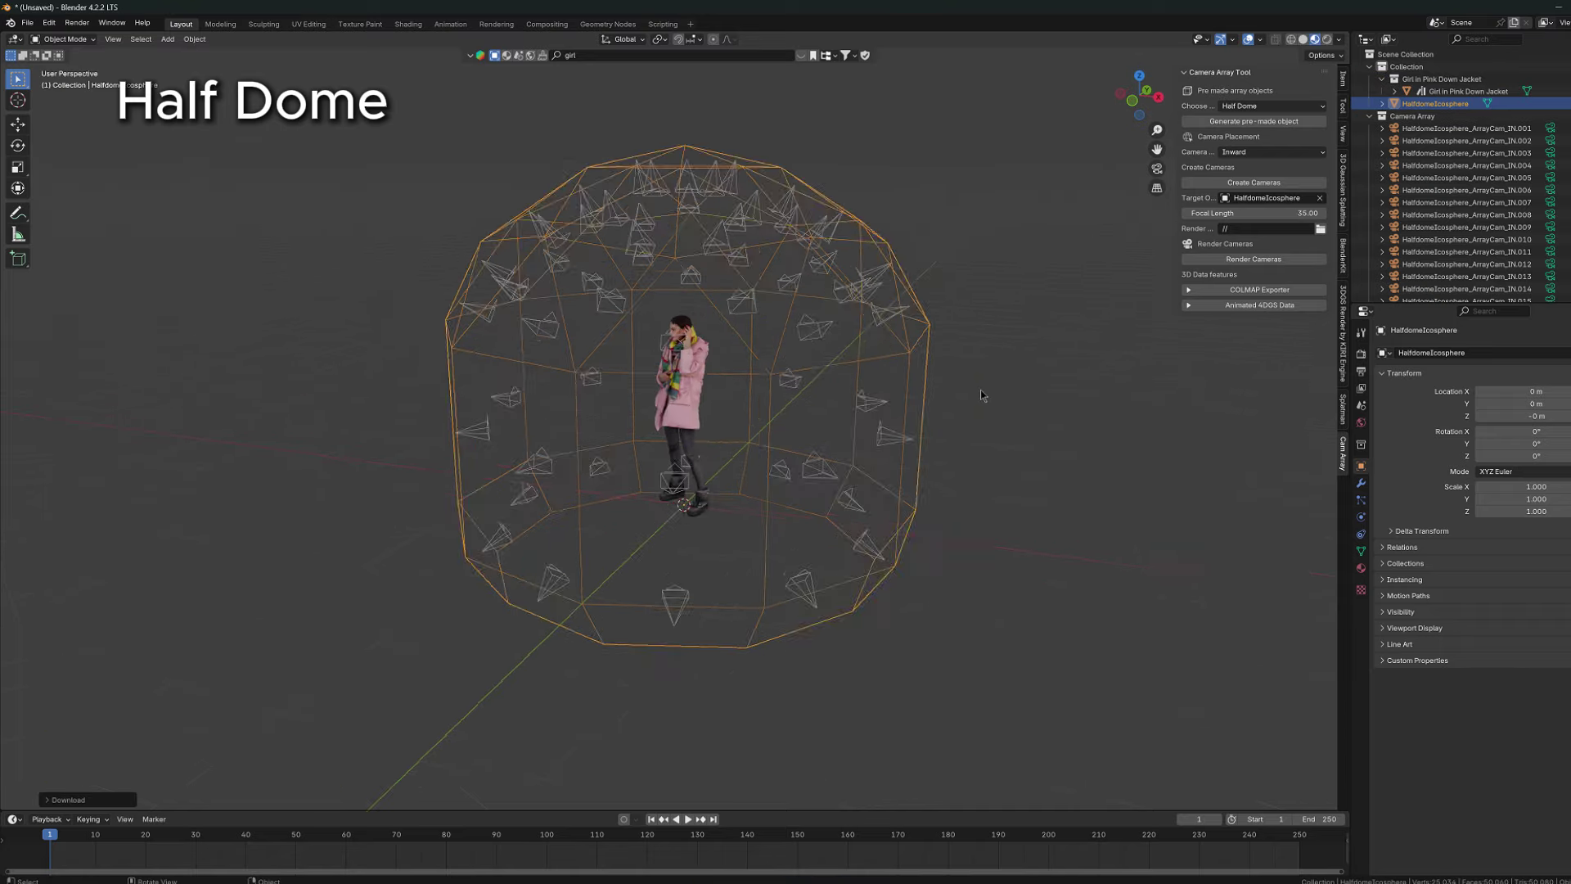
{"action": "middle_click_drag", "start_coordinate": [981, 396], "coordinate": [1023, 403]}
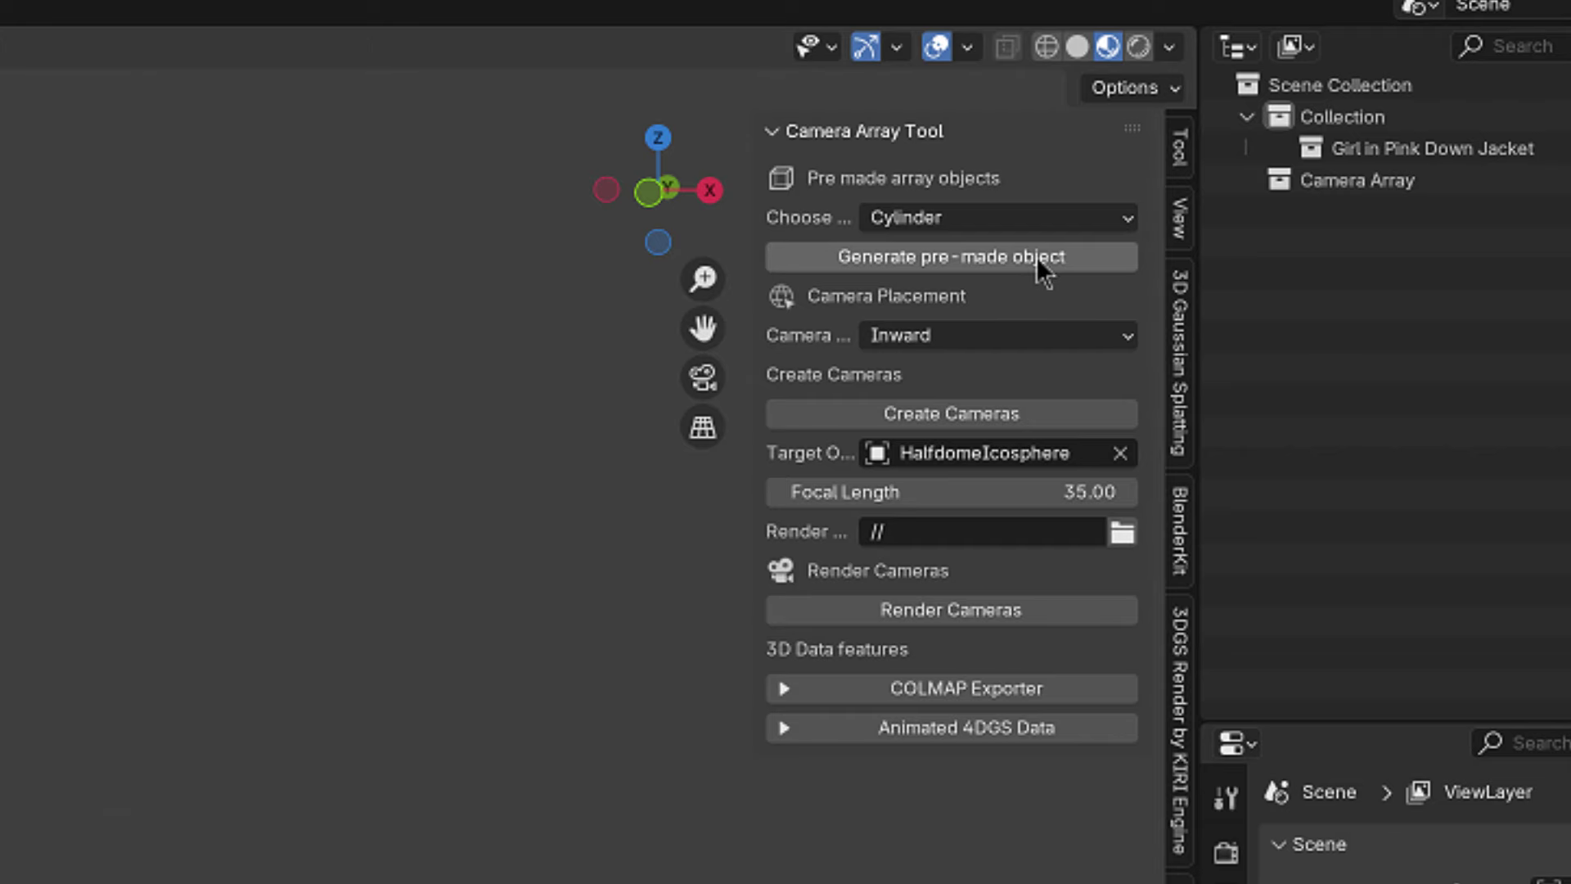
- Generate the Cylinder pre-made array object
{"action": "left_click", "coordinate": [1036, 254]}
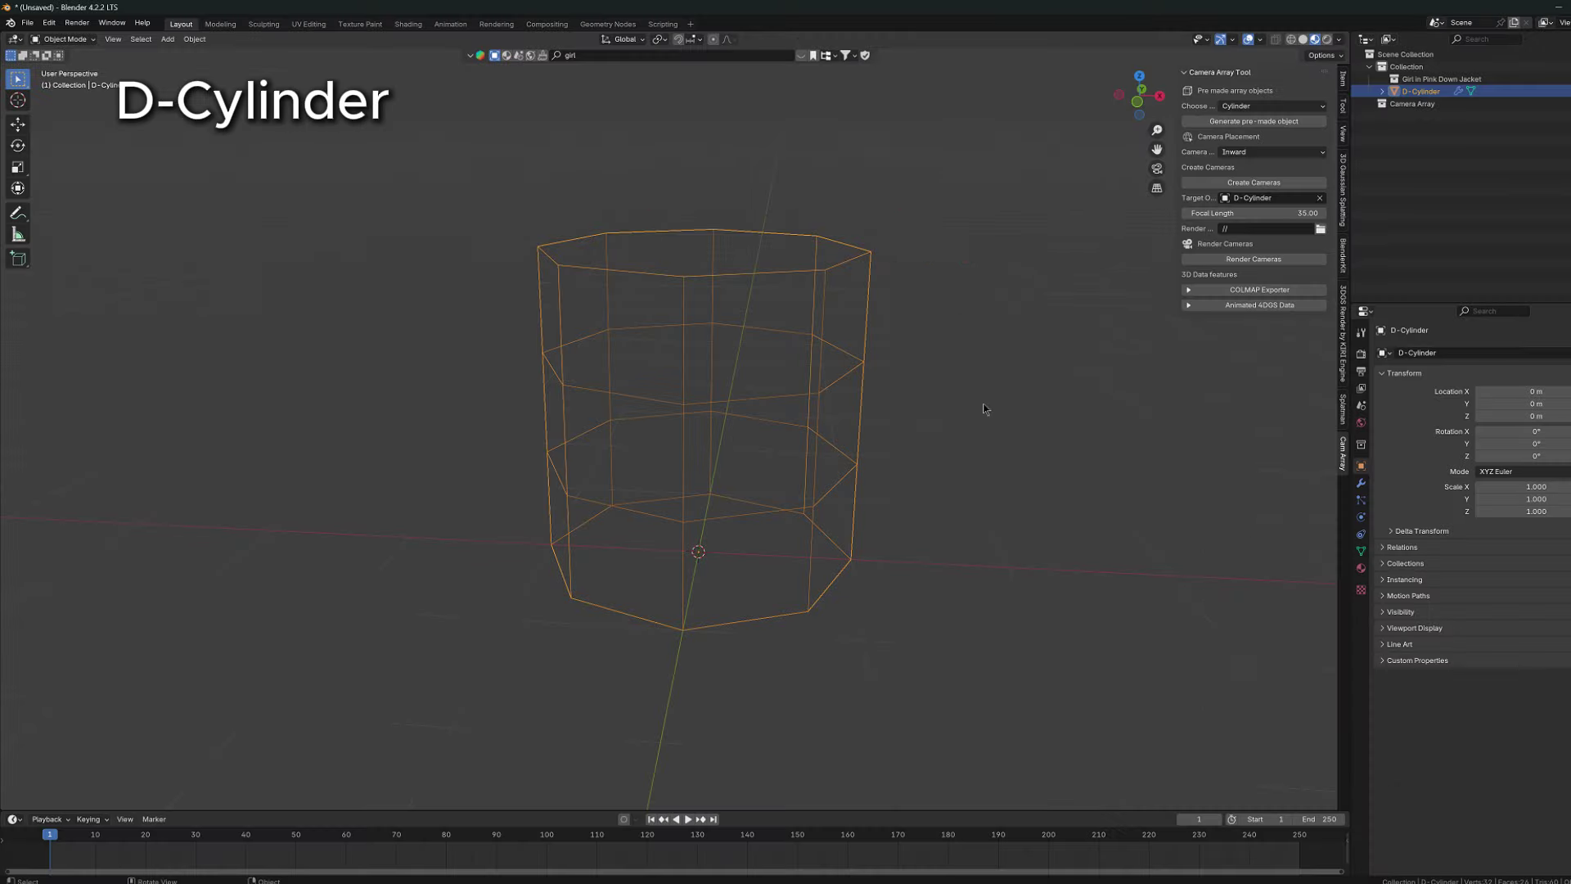
{"action": "middle_click_drag", "start_coordinate": [1077, 469], "coordinate": [1009, 469]}
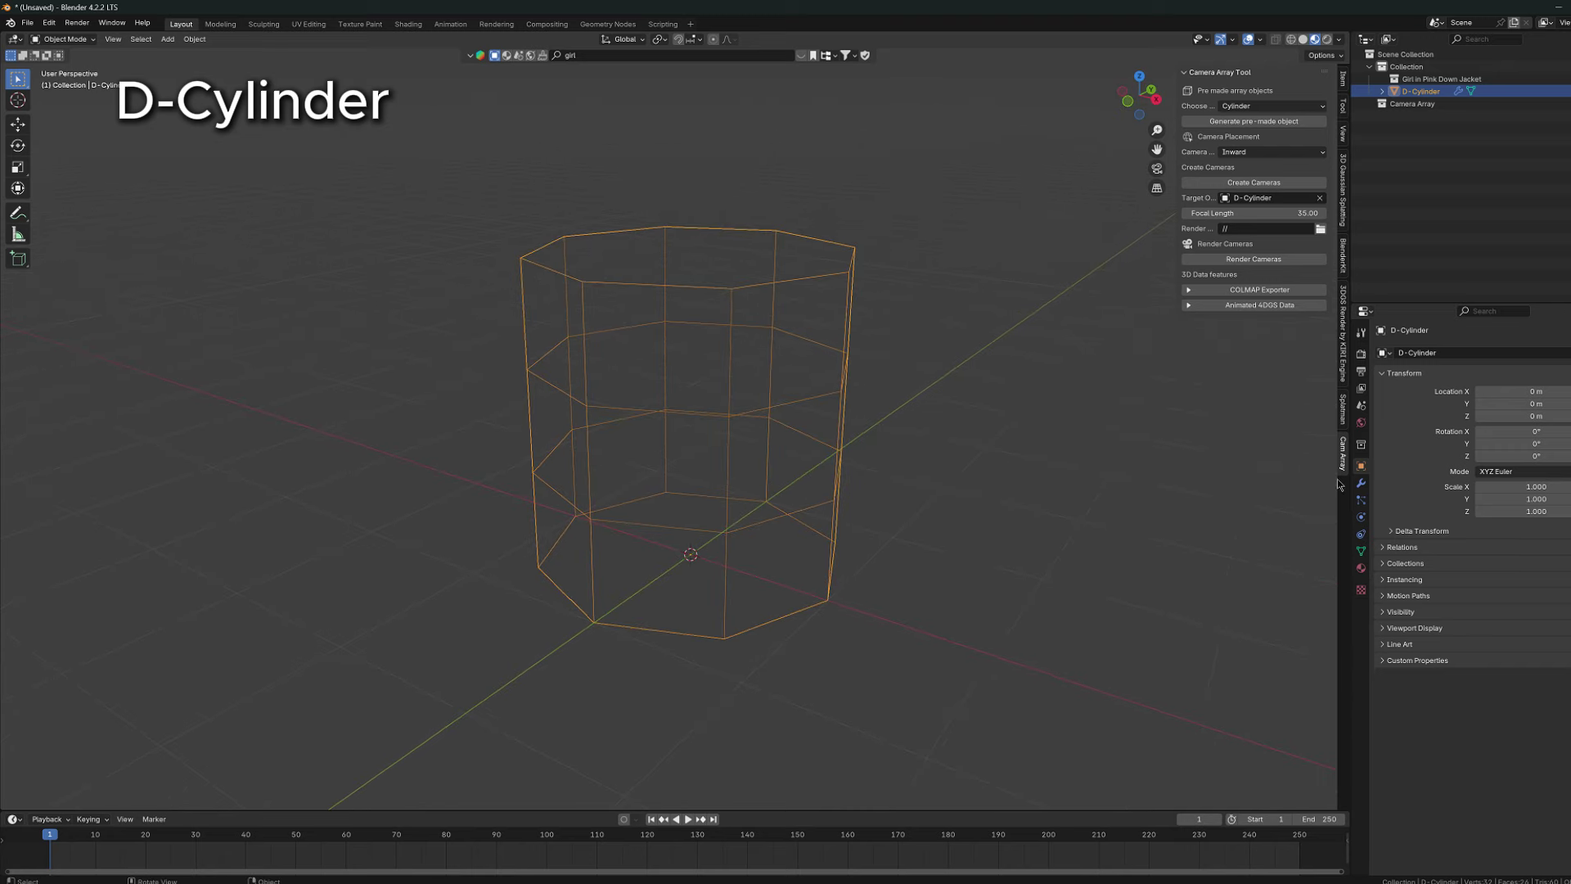
- Set the cylinder's Vertices to 28 in its Geometry Nodes modifier and try different Vertices and Side Segments values
{"action": "left_click", "coordinate": [1360, 483]}
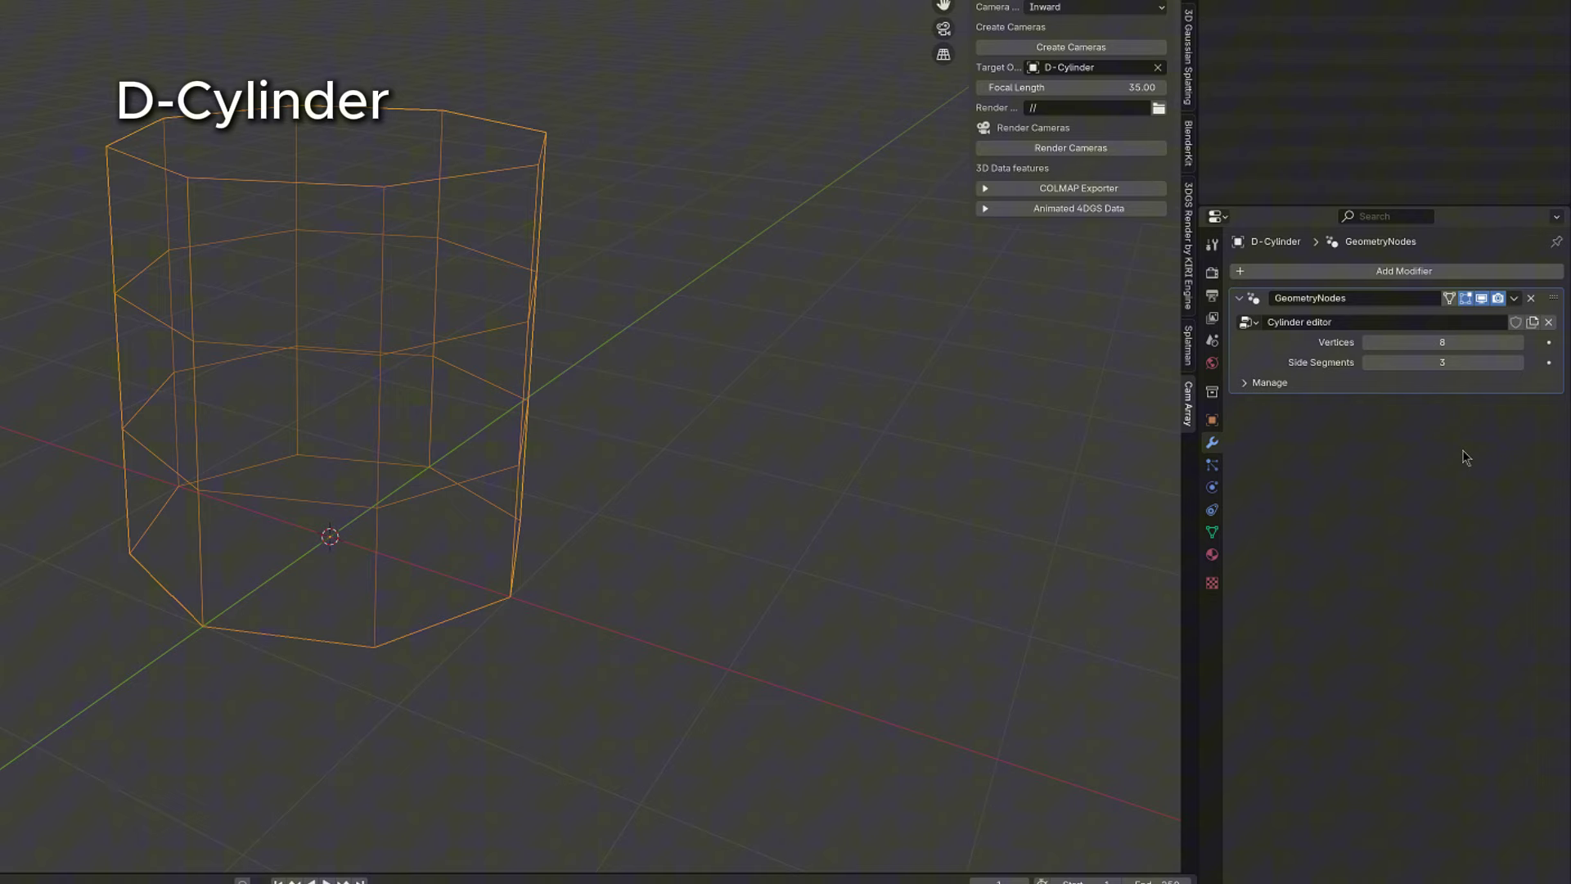
{"action": "double_click", "coordinate": [1442, 342]}
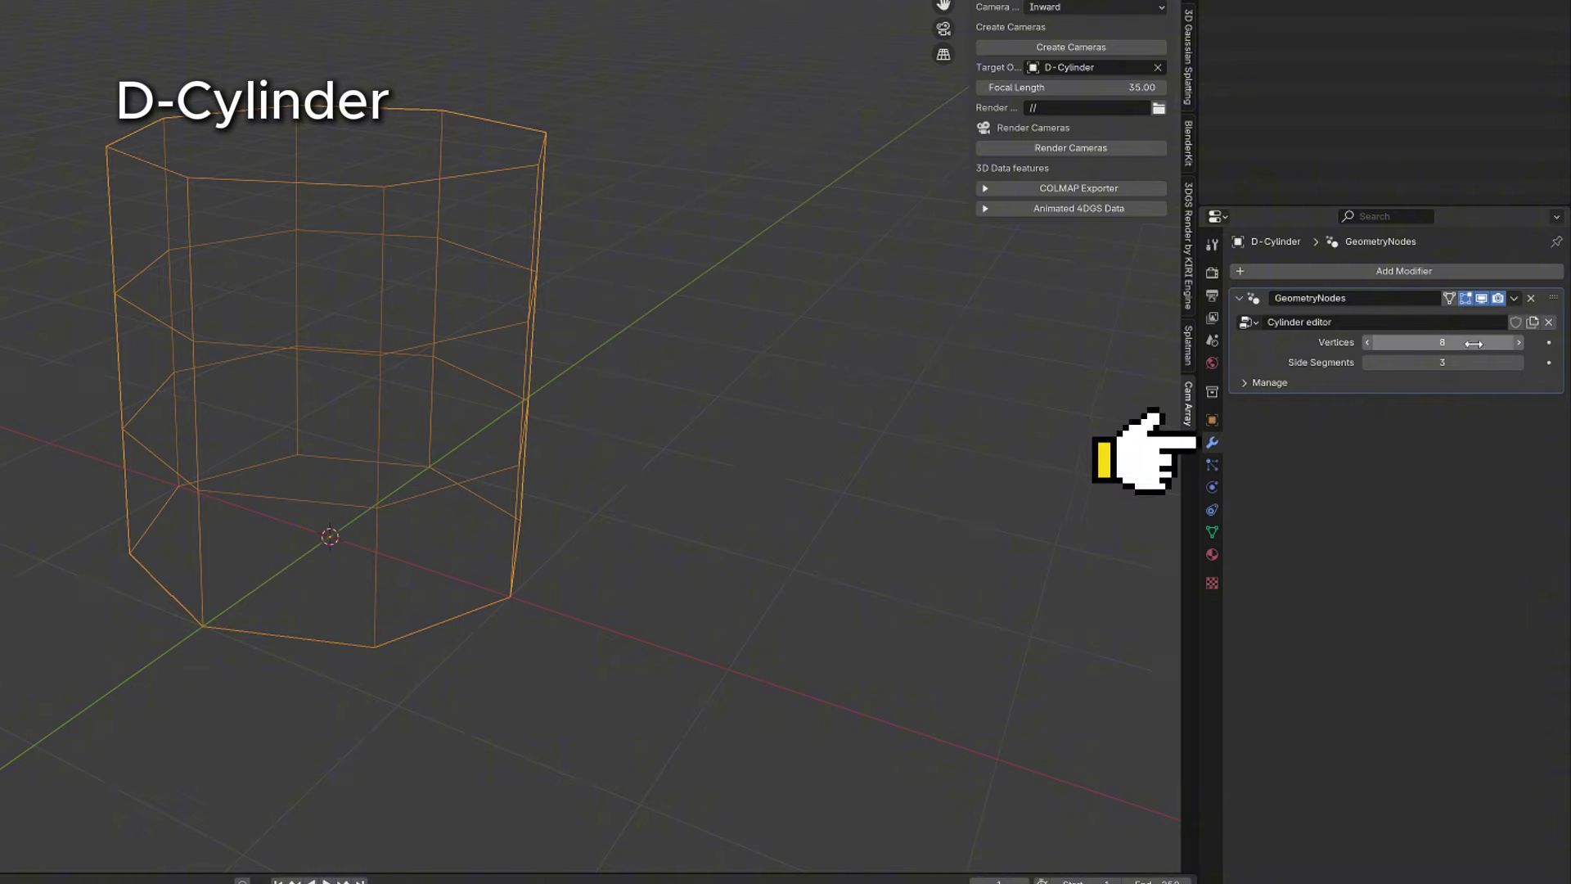
{"action": "type", "text": "28"}
{"action": "key", "text": "Return"}
{"action": "left_click_drag", "start_coordinate": [1442, 342], "coordinate": [1377, 365]}
{"action": "left_click_drag", "start_coordinate": [1520, 365], "coordinate": [1544, 365]}
{"action": "left_click", "coordinate": [1519, 363]}
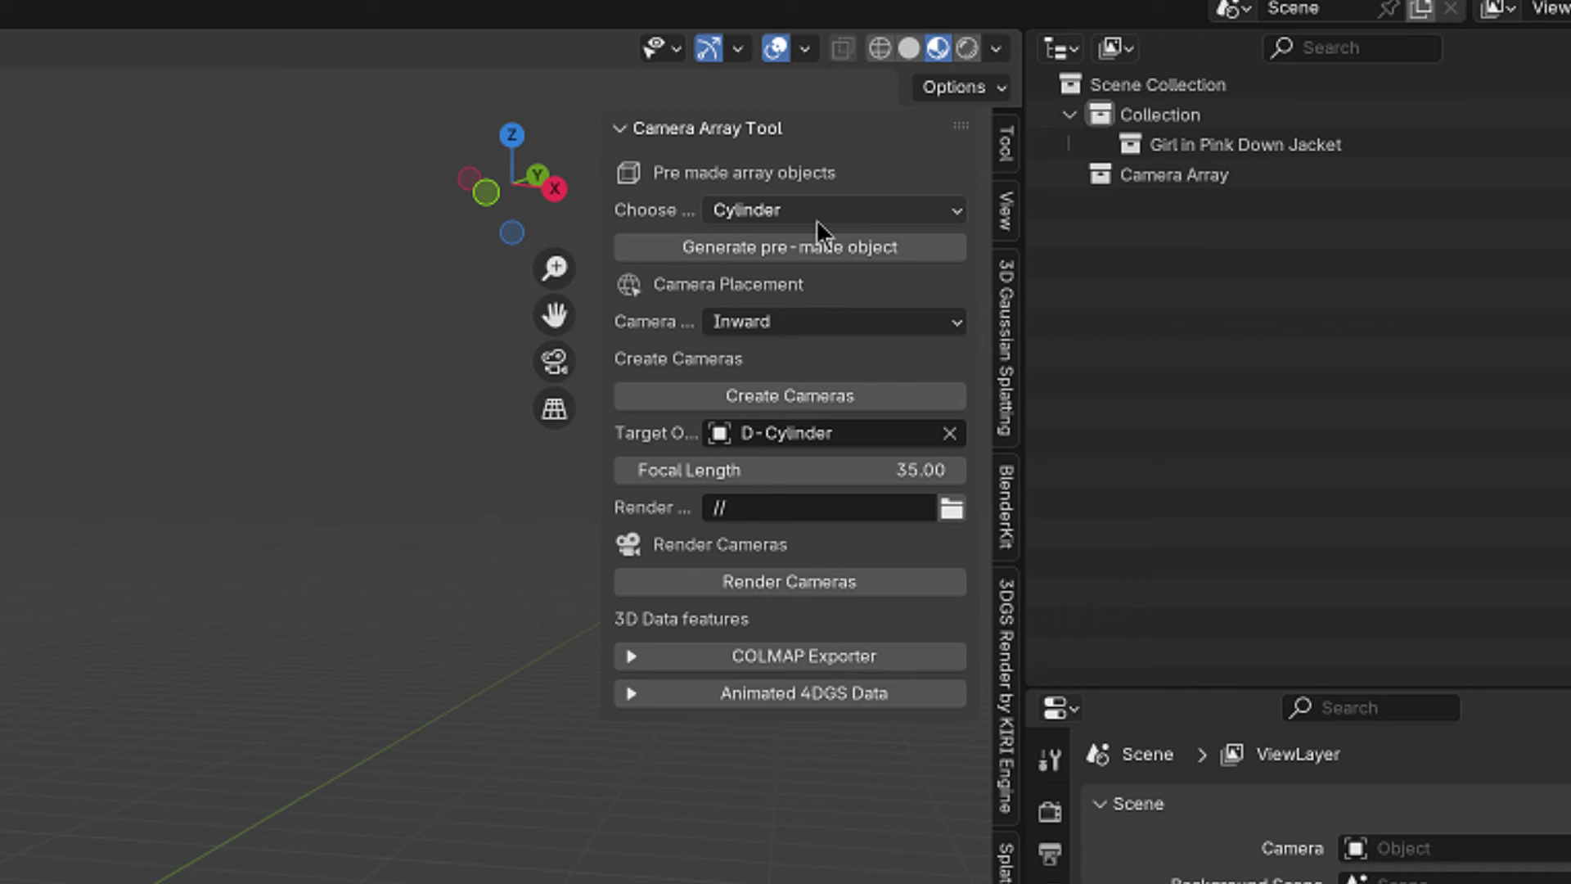
- Generate the Interior Tower pre-made array object
{"action": "left_click", "coordinate": [817, 215]}
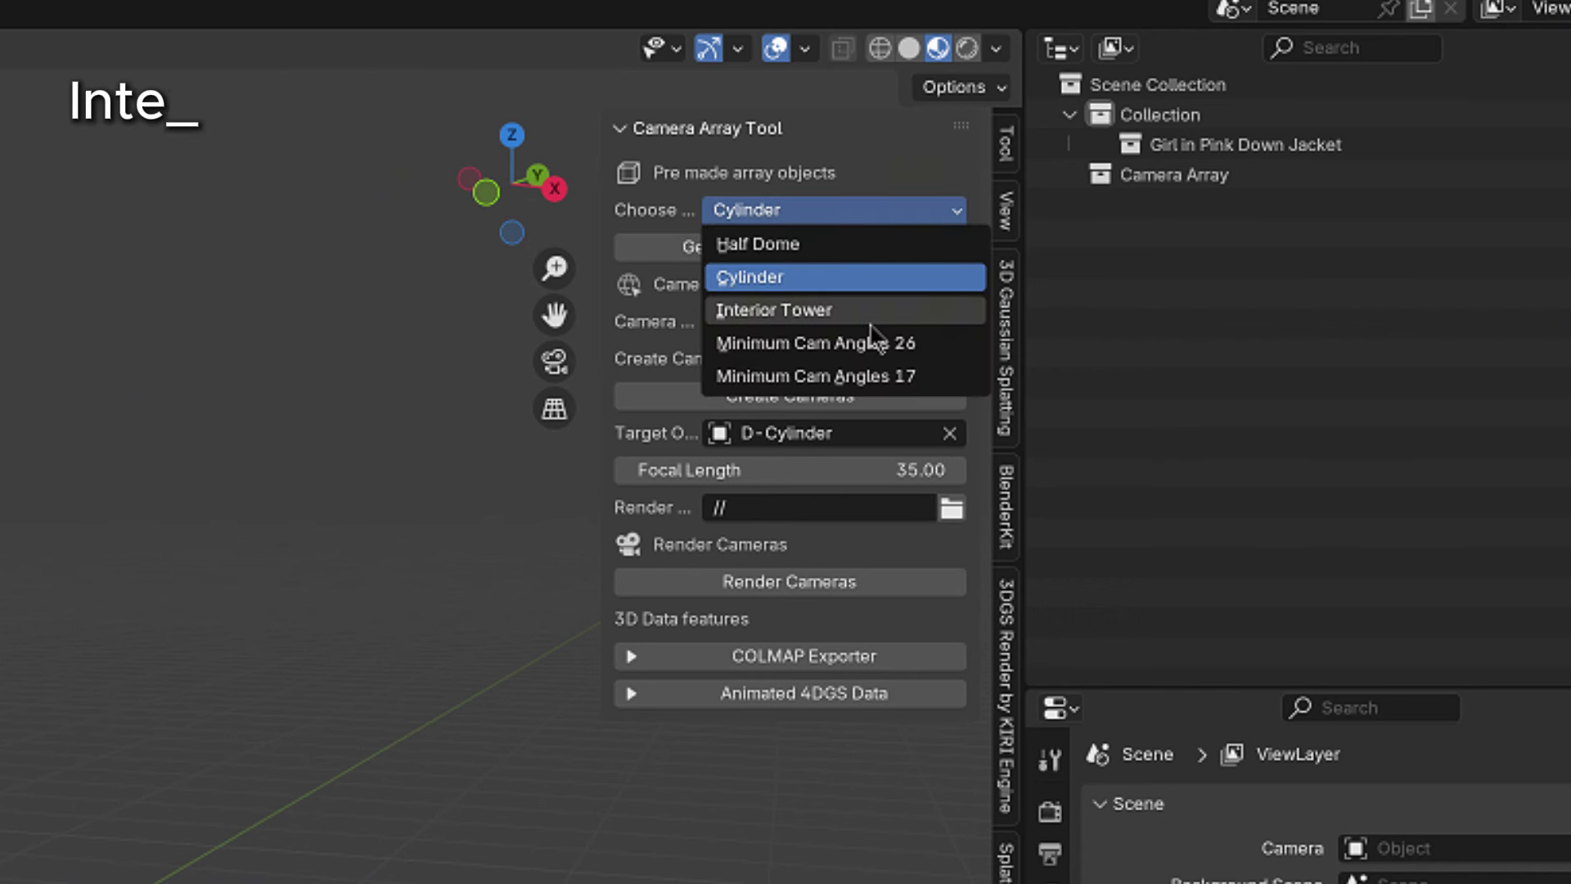
{"action": "left_click", "coordinate": [870, 319]}
{"action": "left_click", "coordinate": [863, 249]}
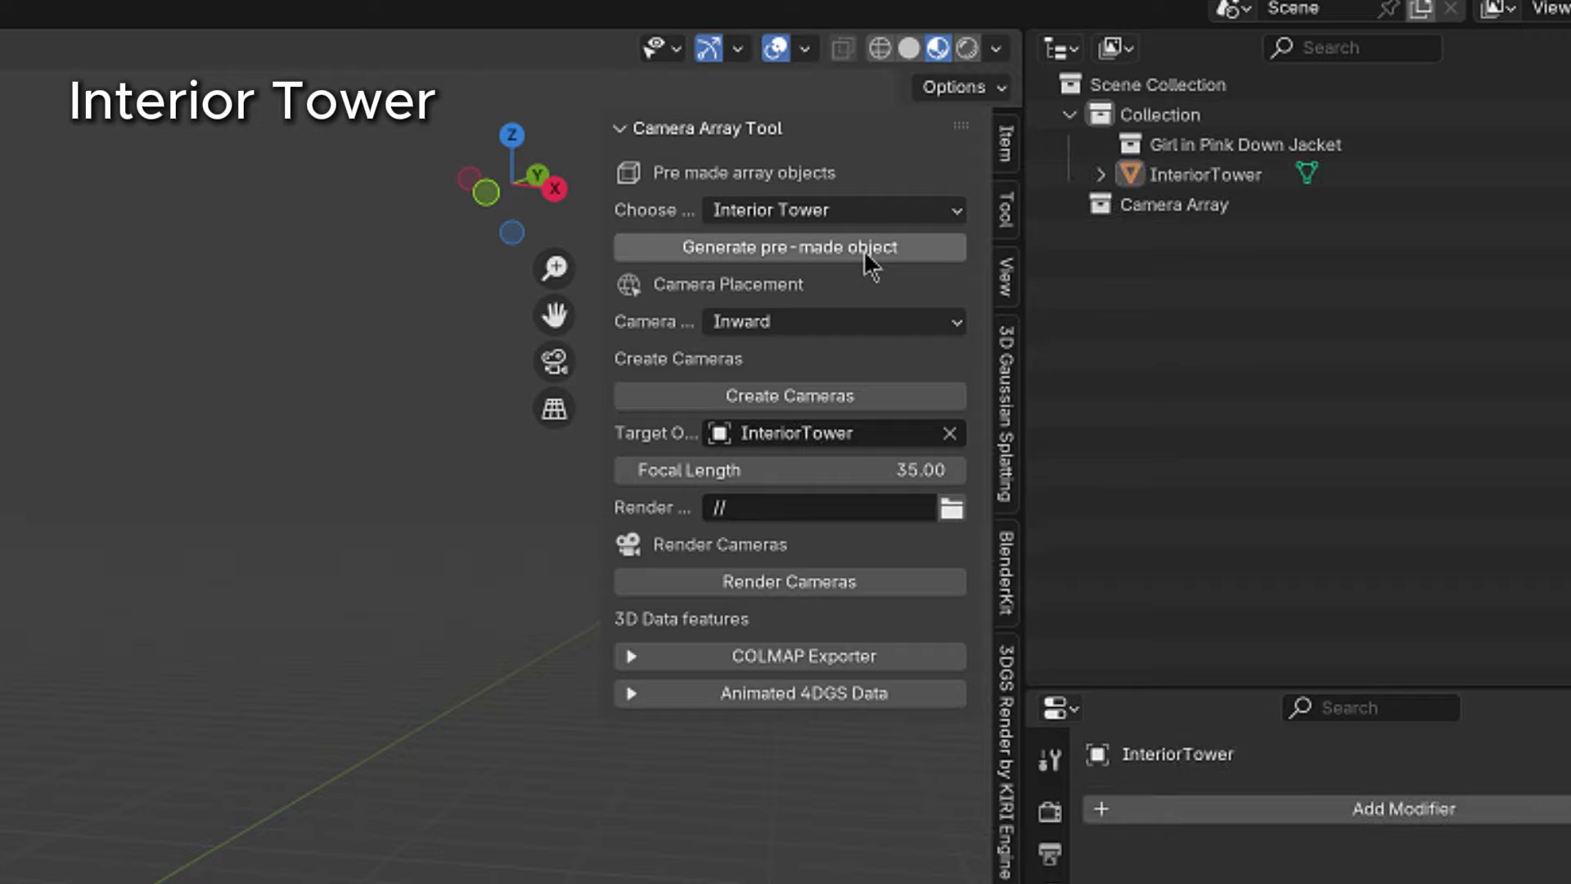
{"action": "mouse_move", "coordinate": [941, 527]}
{"action": "middle_mouse_down"}
{"action": "mouse_move", "coordinate": [1103, 517]}
{"action": "mouse_move", "coordinate": [945, 509]}
{"action": "middle_mouse_up"}
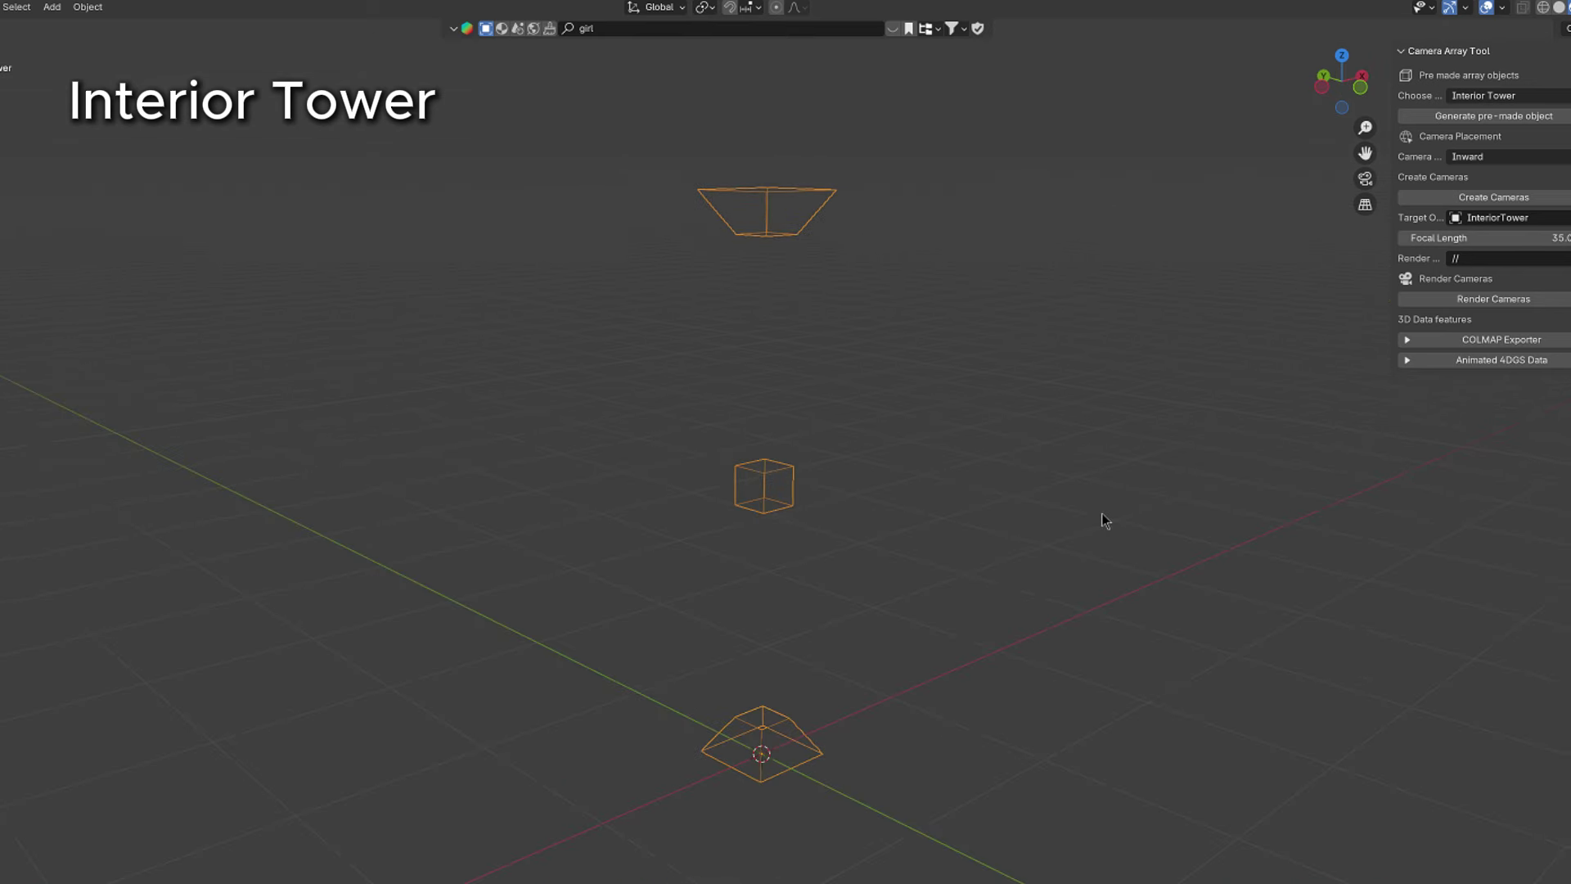
- Create cameras on the interior tower's faces with Outward placement
{"action": "left_click", "coordinate": [1539, 158]}
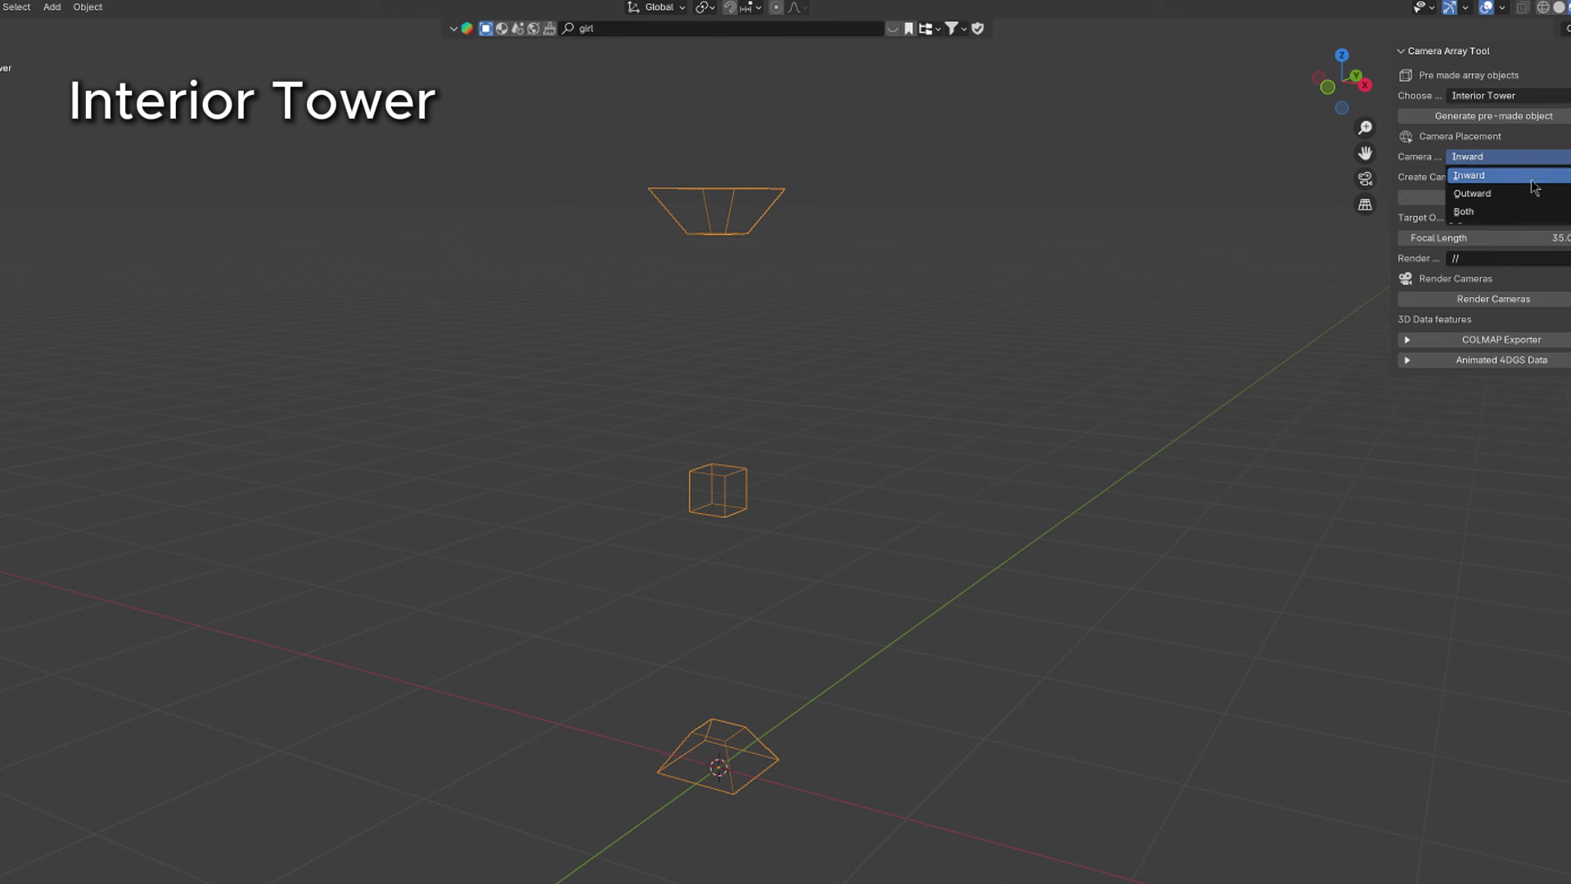
{"action": "left_click", "coordinate": [1522, 196]}
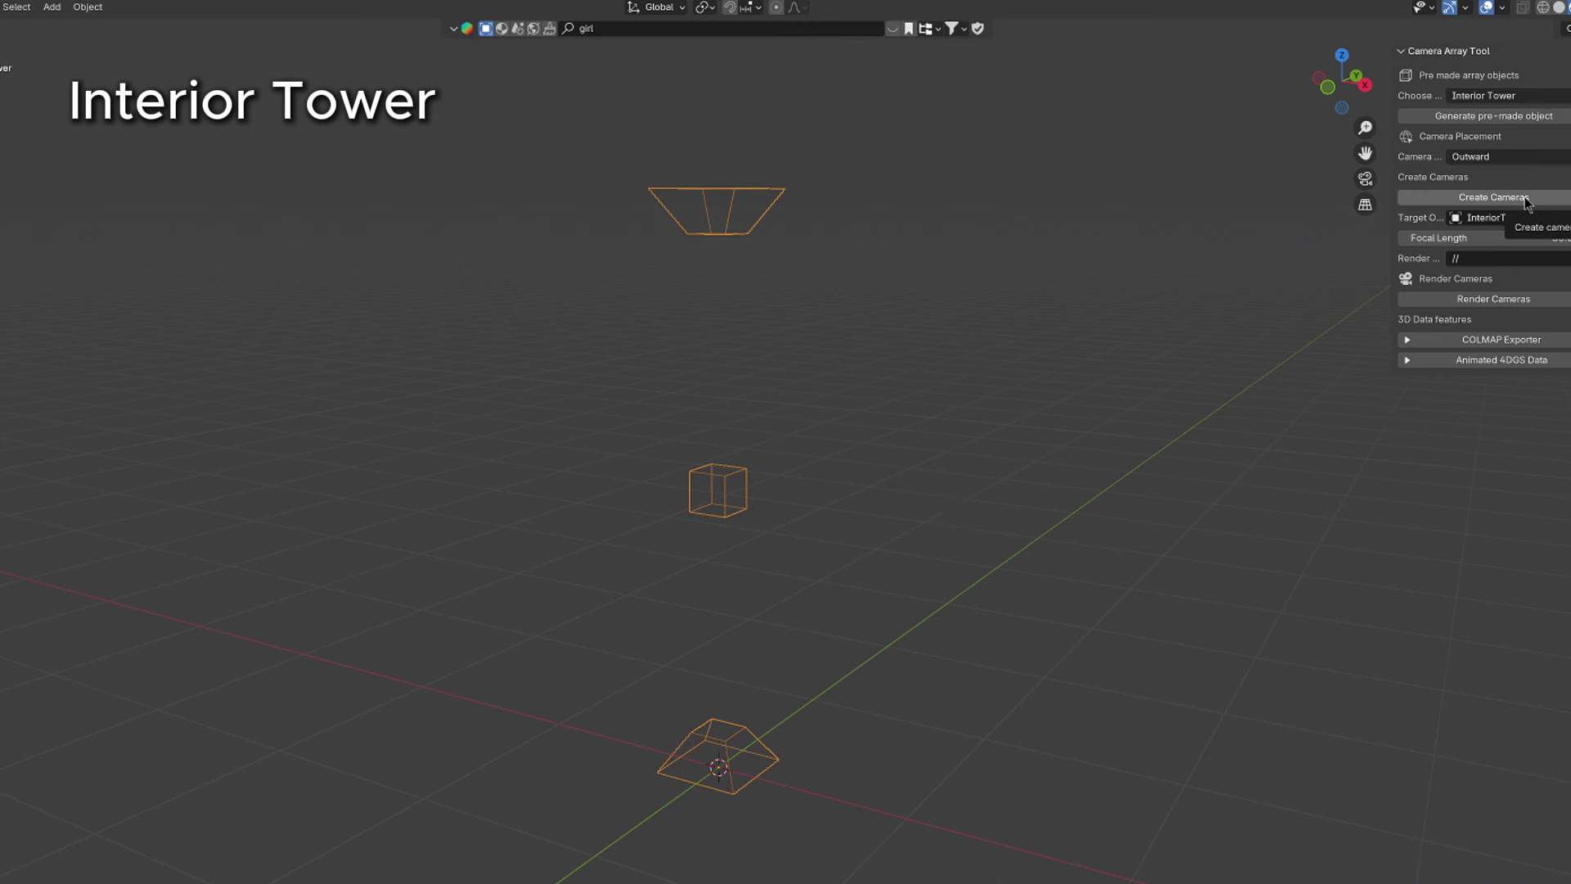
{"action": "left_click", "coordinate": [1524, 199]}
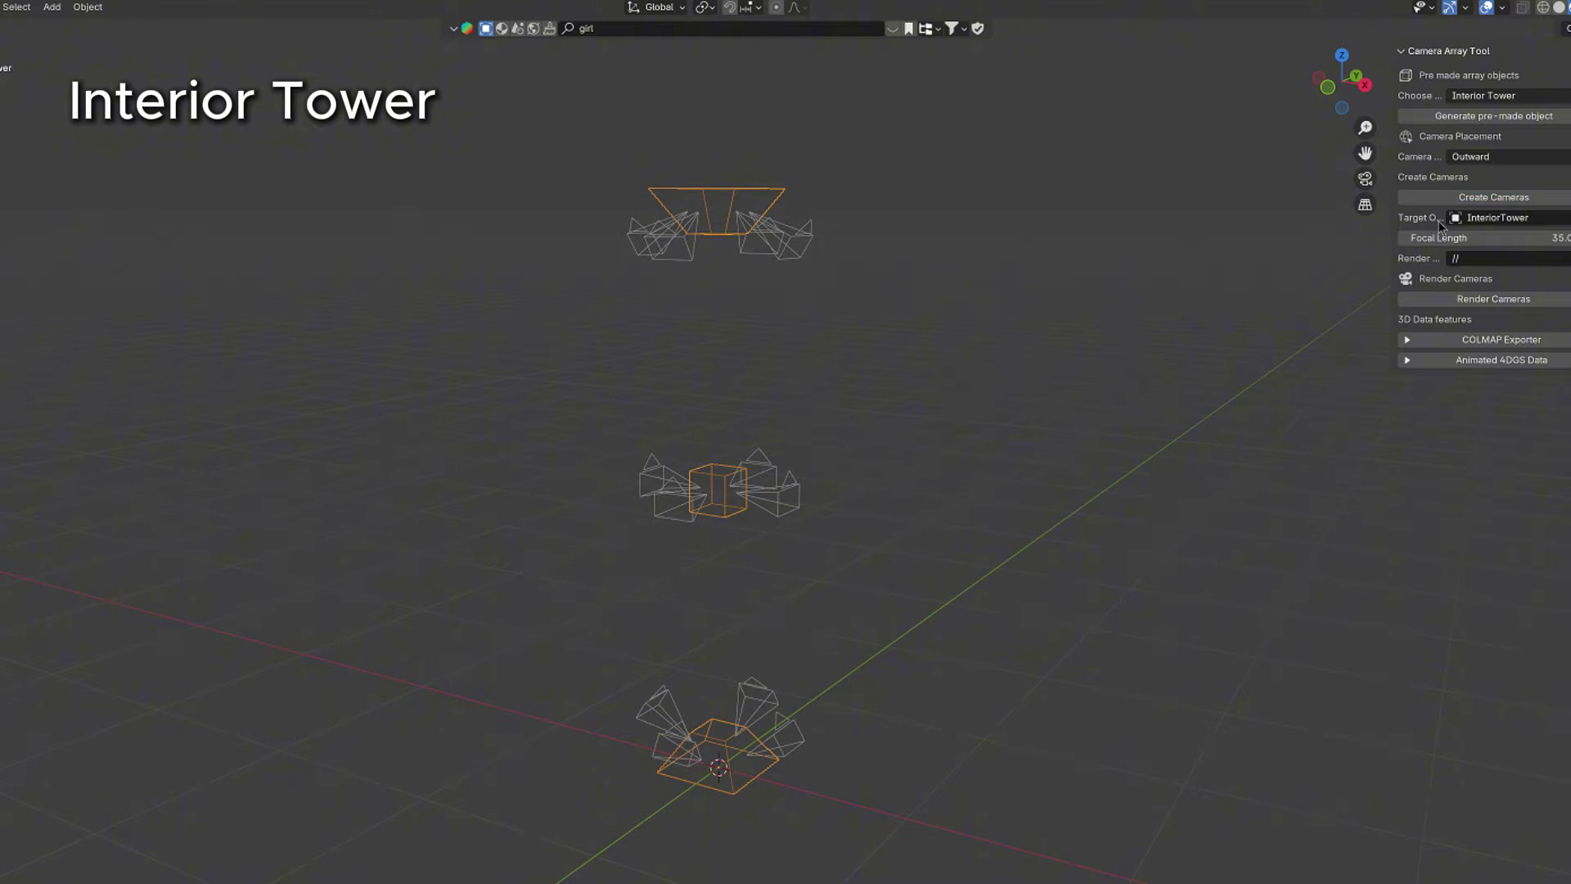
{"action": "middle_click_drag", "start_coordinate": [1028, 379], "coordinate": [1167, 372]}
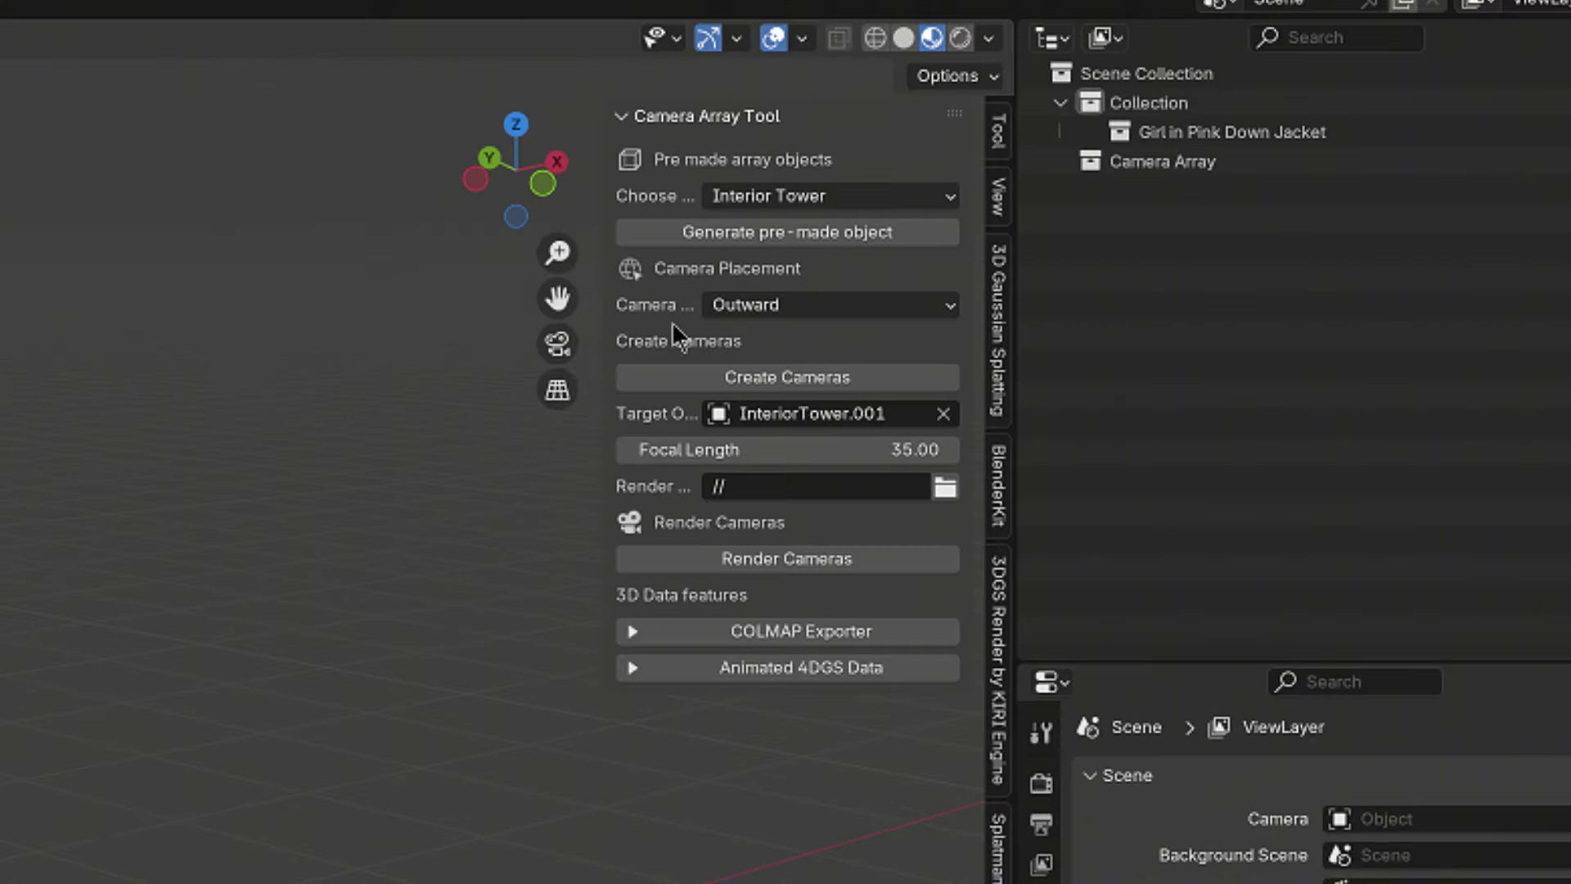
- Generate the Minimum Cam Angles 26 pre-made array object and select it
{"action": "left_click", "coordinate": [818, 199]}
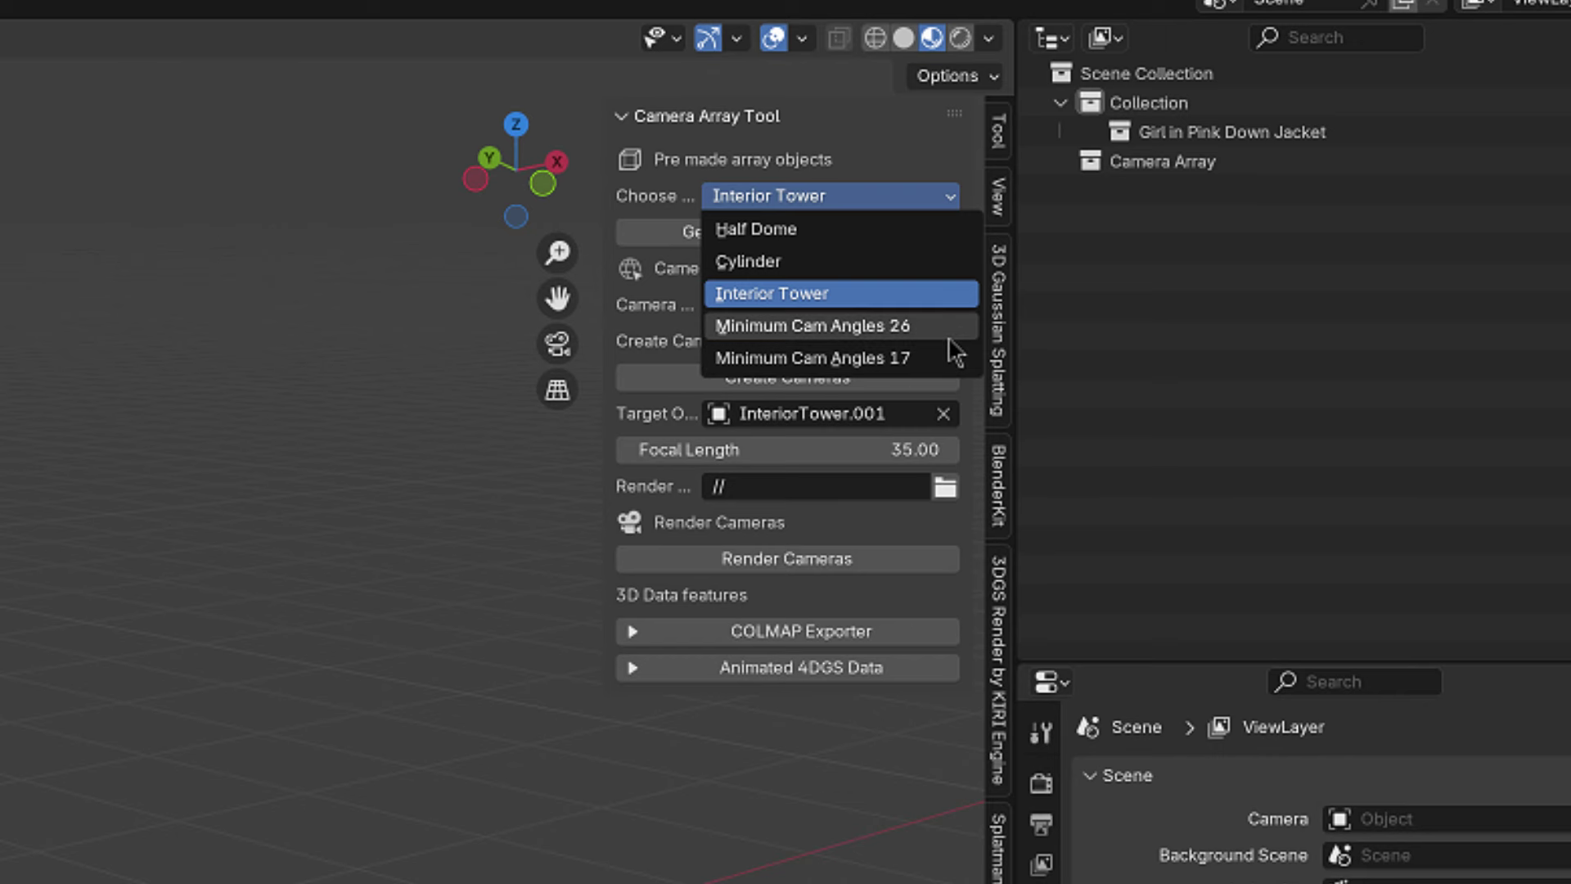
{"action": "left_click", "coordinate": [947, 326]}
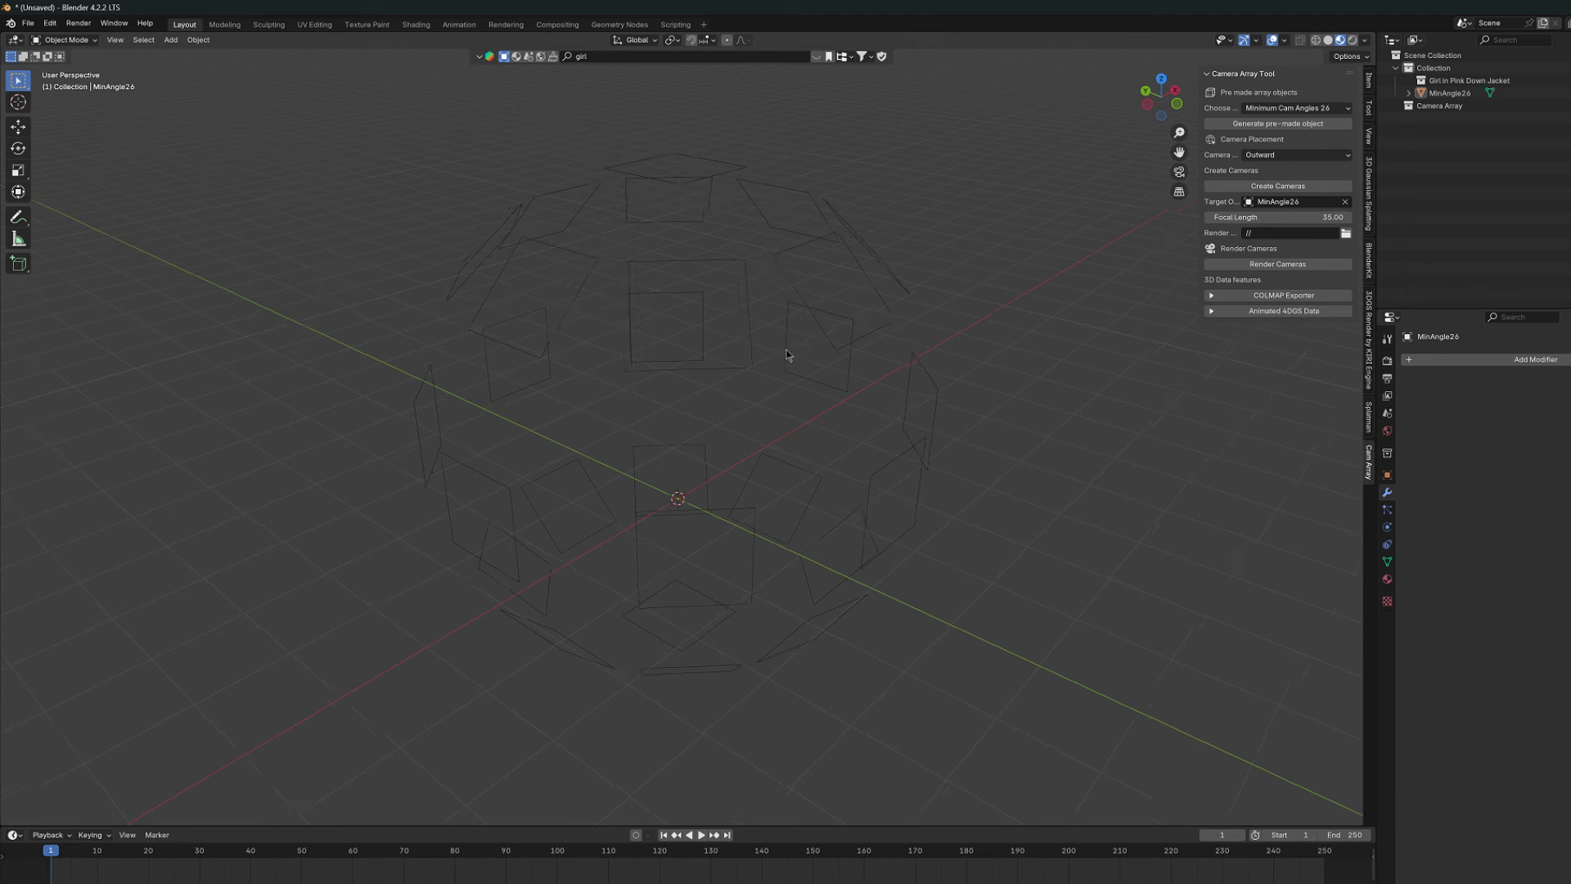
{"action": "middle_click_drag", "start_coordinate": [786, 355], "coordinate": [812, 334]}
{"action": "left_click", "coordinate": [825, 306]}
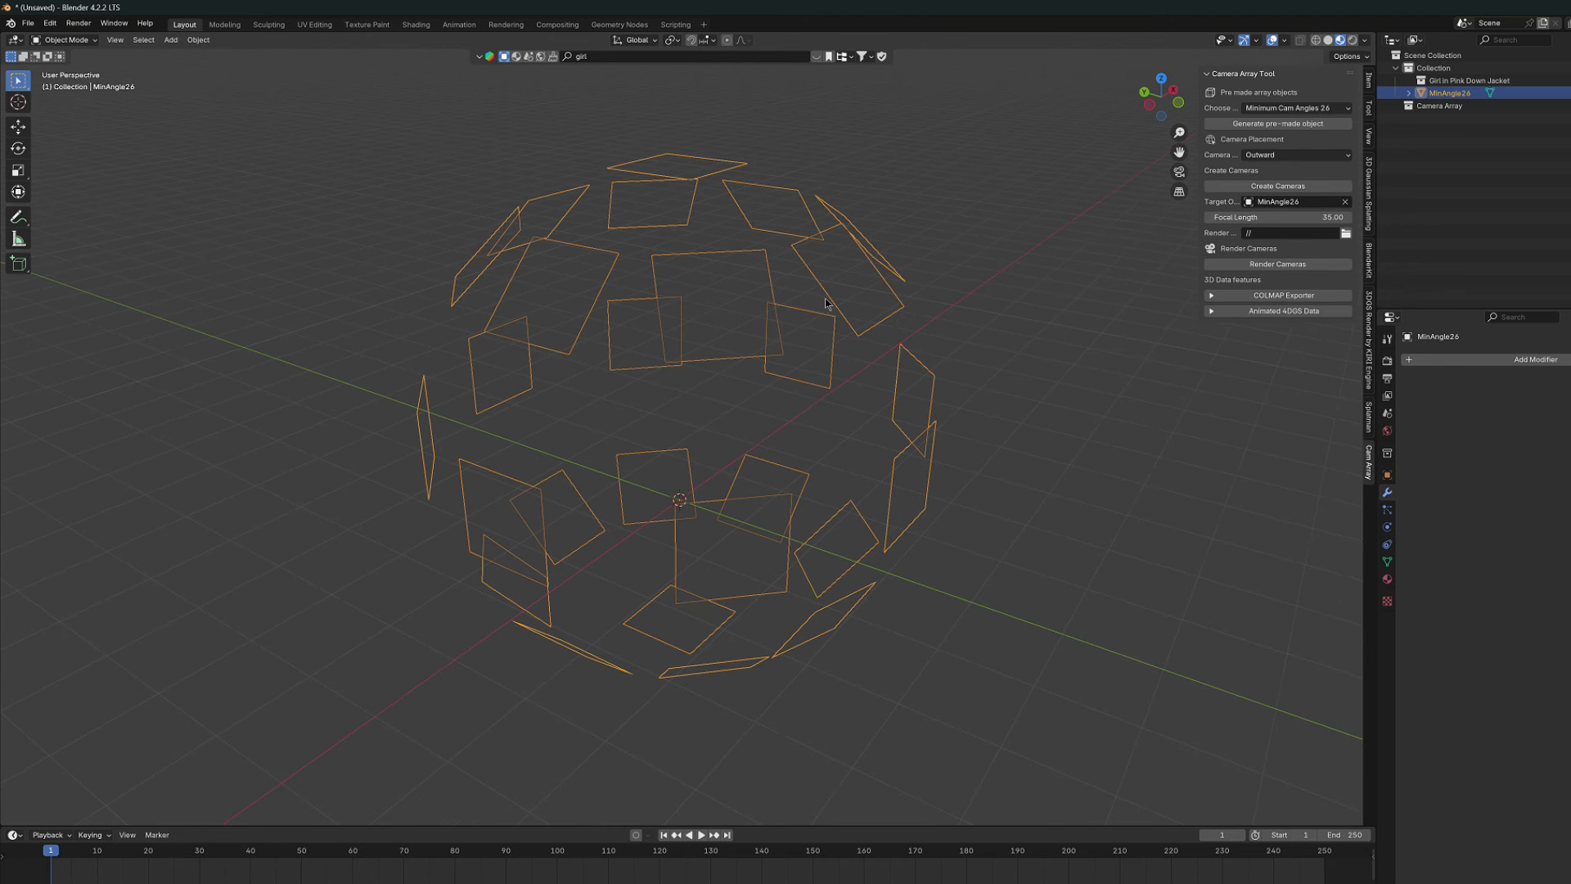
{"action": "middle_click_drag", "start_coordinate": [934, 439], "coordinate": [1063, 426]}
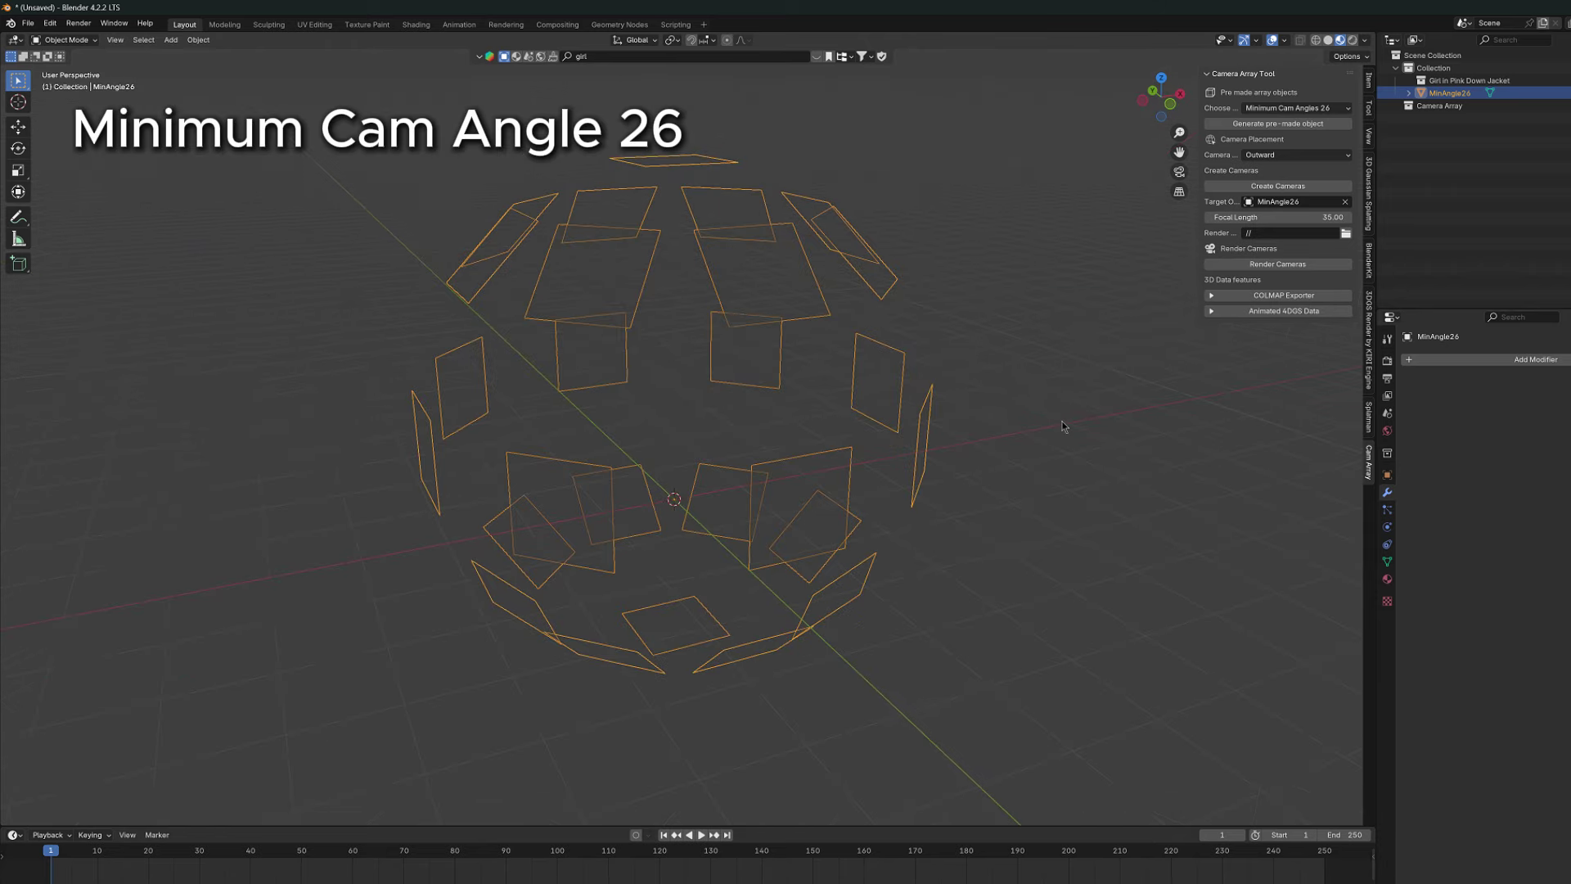
- Switch the viewport to rendered shading and select the Minimum Cam Angles 17 array object
{"action": "left_click", "coordinate": [1352, 40]}
{"action": "mouse_move", "coordinate": [822, 342]}
{"action": "middle_mouse_down"}
{"action": "mouse_move", "coordinate": [839, 360]}
{"action": "mouse_move", "coordinate": [900, 365]}
{"action": "middle_mouse_up"}
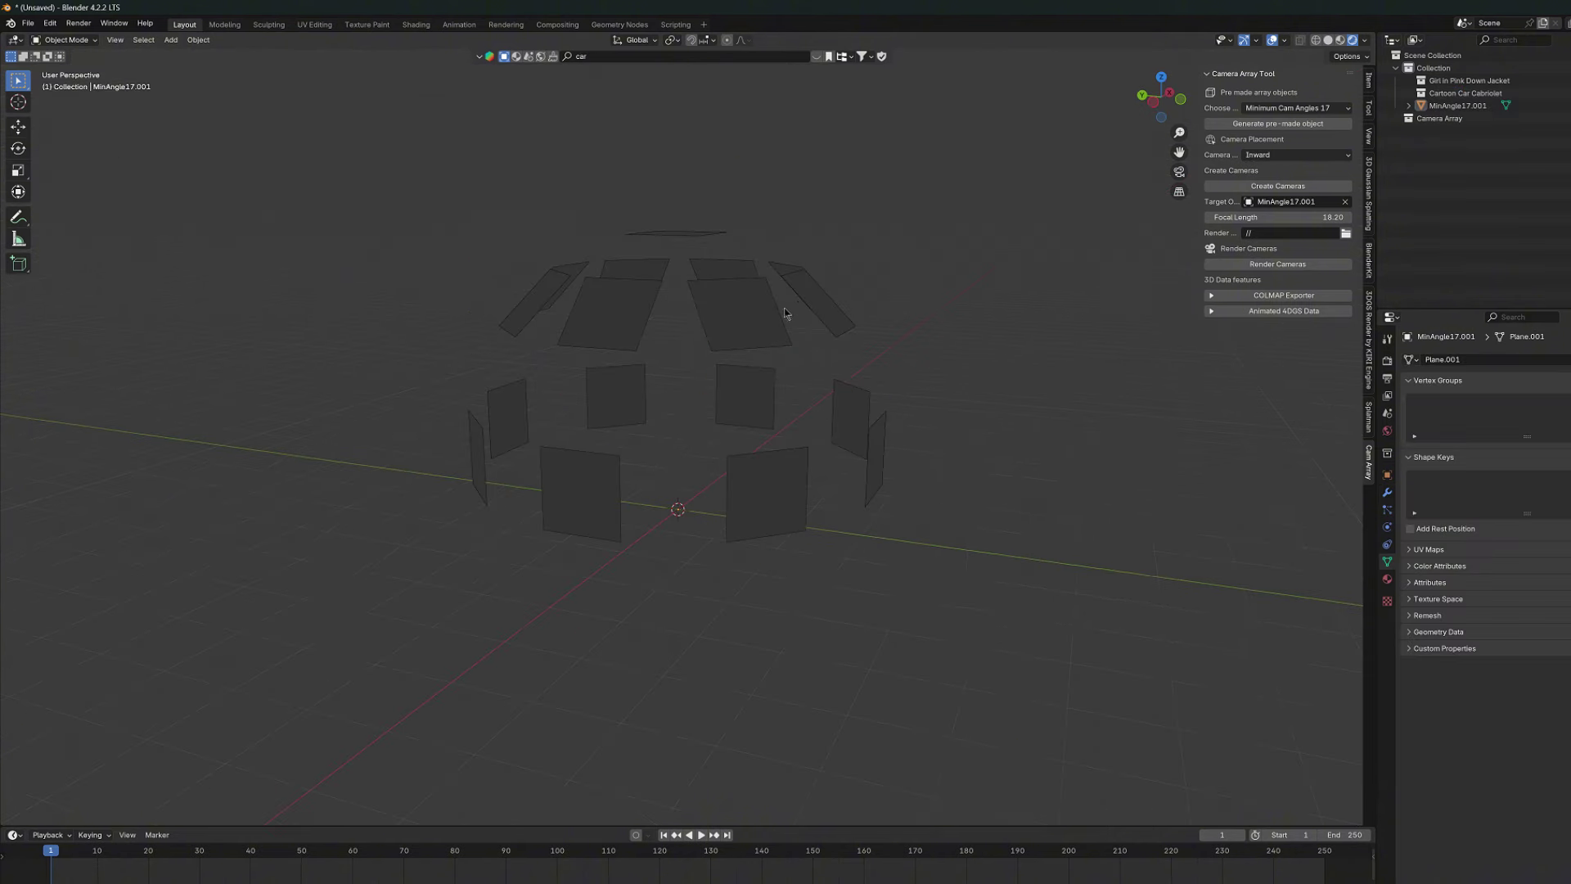
{"action": "left_click", "coordinate": [785, 314]}
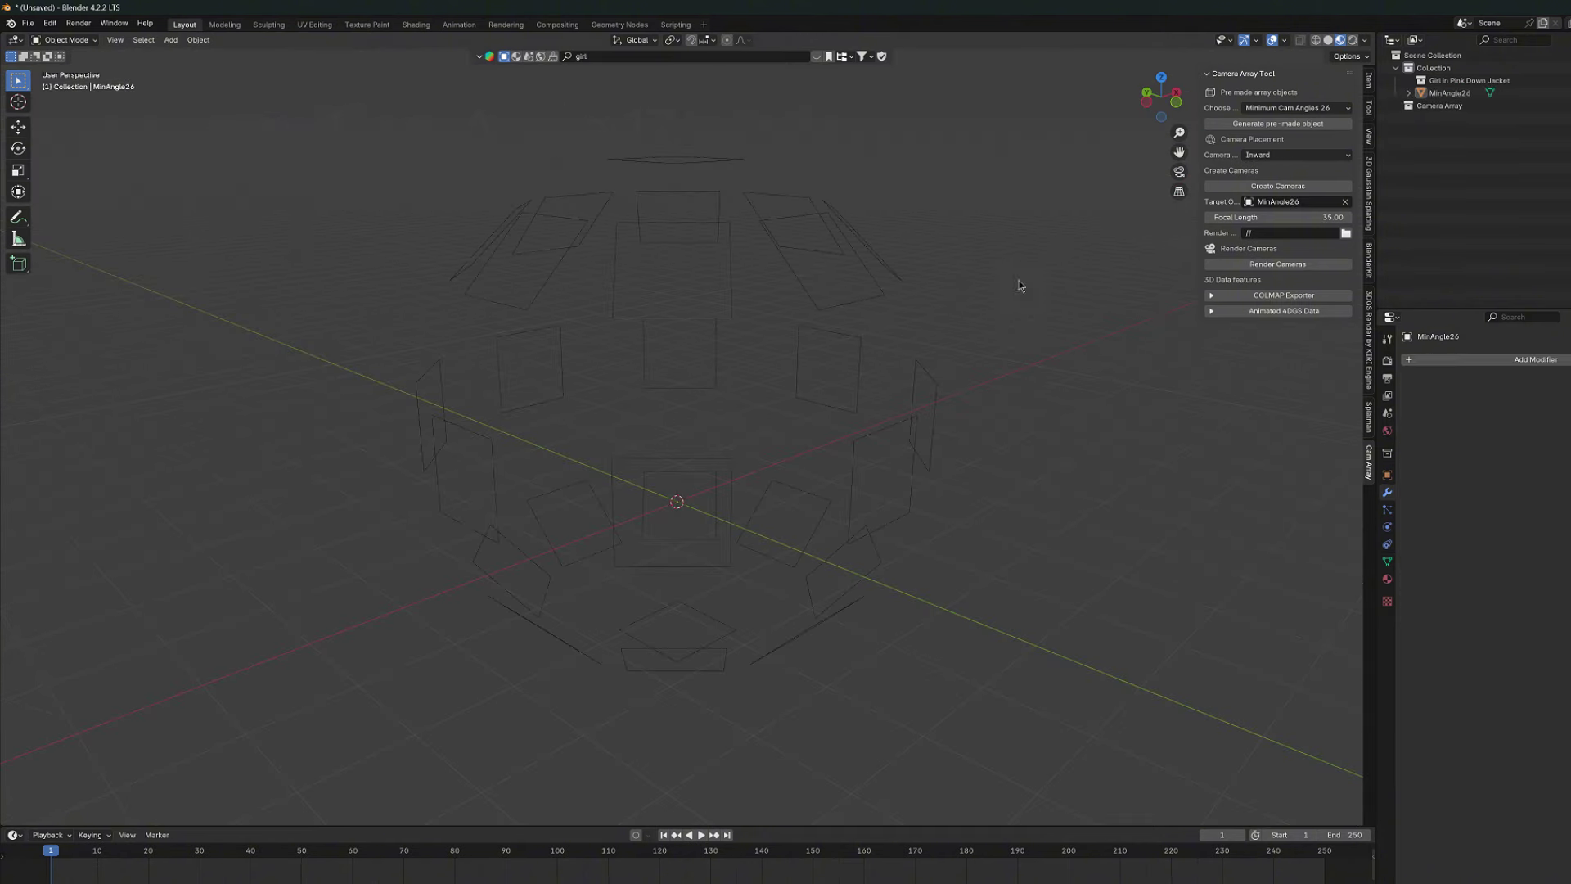
- Select the Minimum Cam Angles 26 array object and create Inward cameras on its faces
{"action": "left_click", "coordinate": [857, 305]}
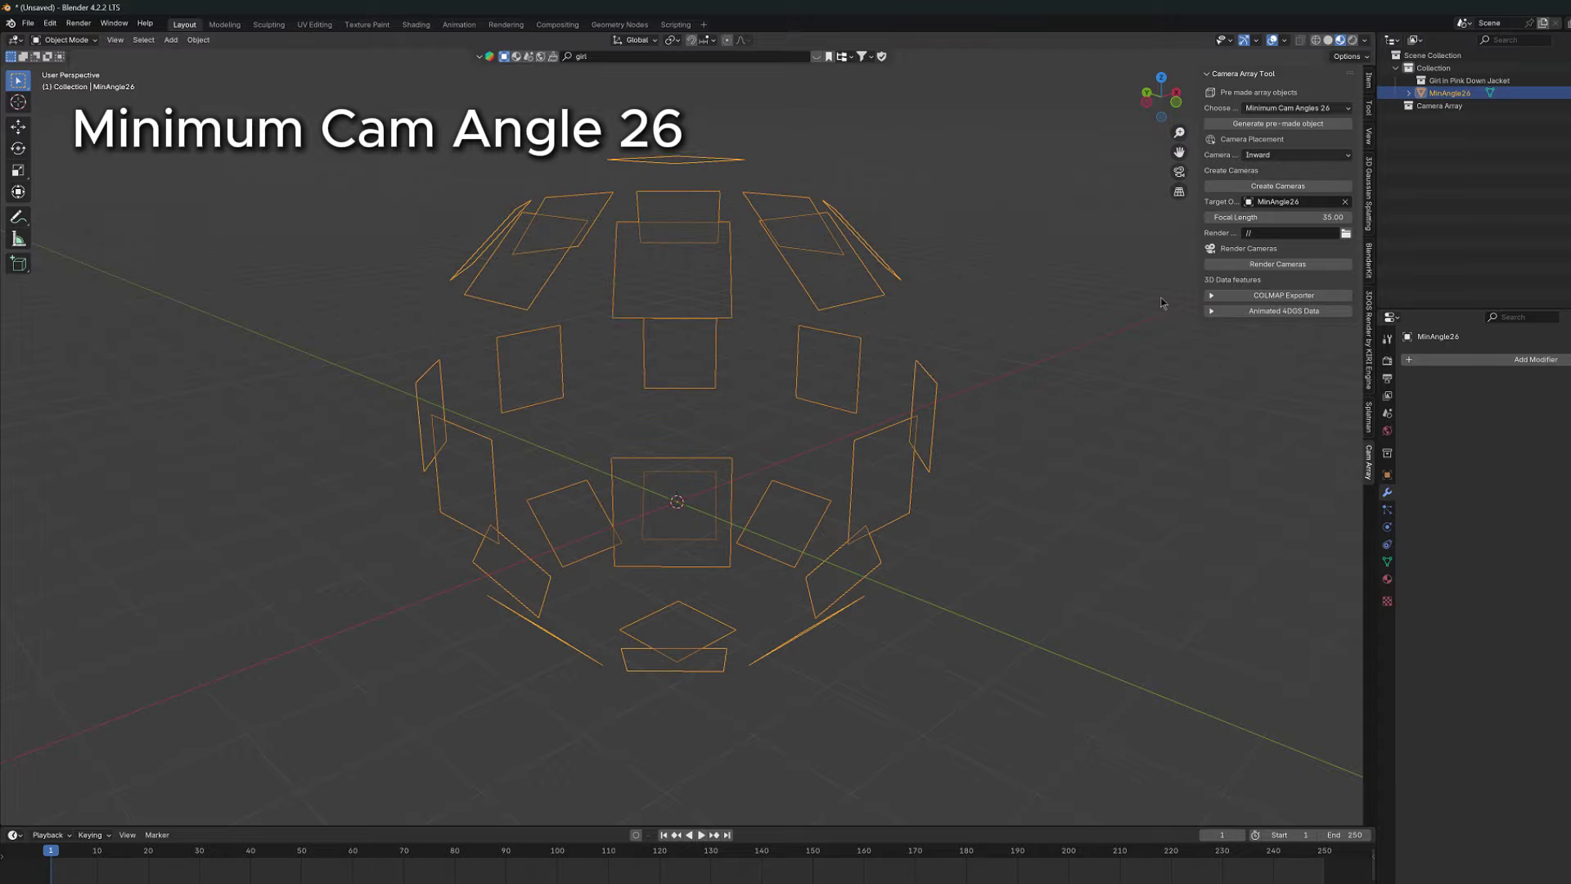
{"action": "left_click", "coordinate": [1297, 194]}
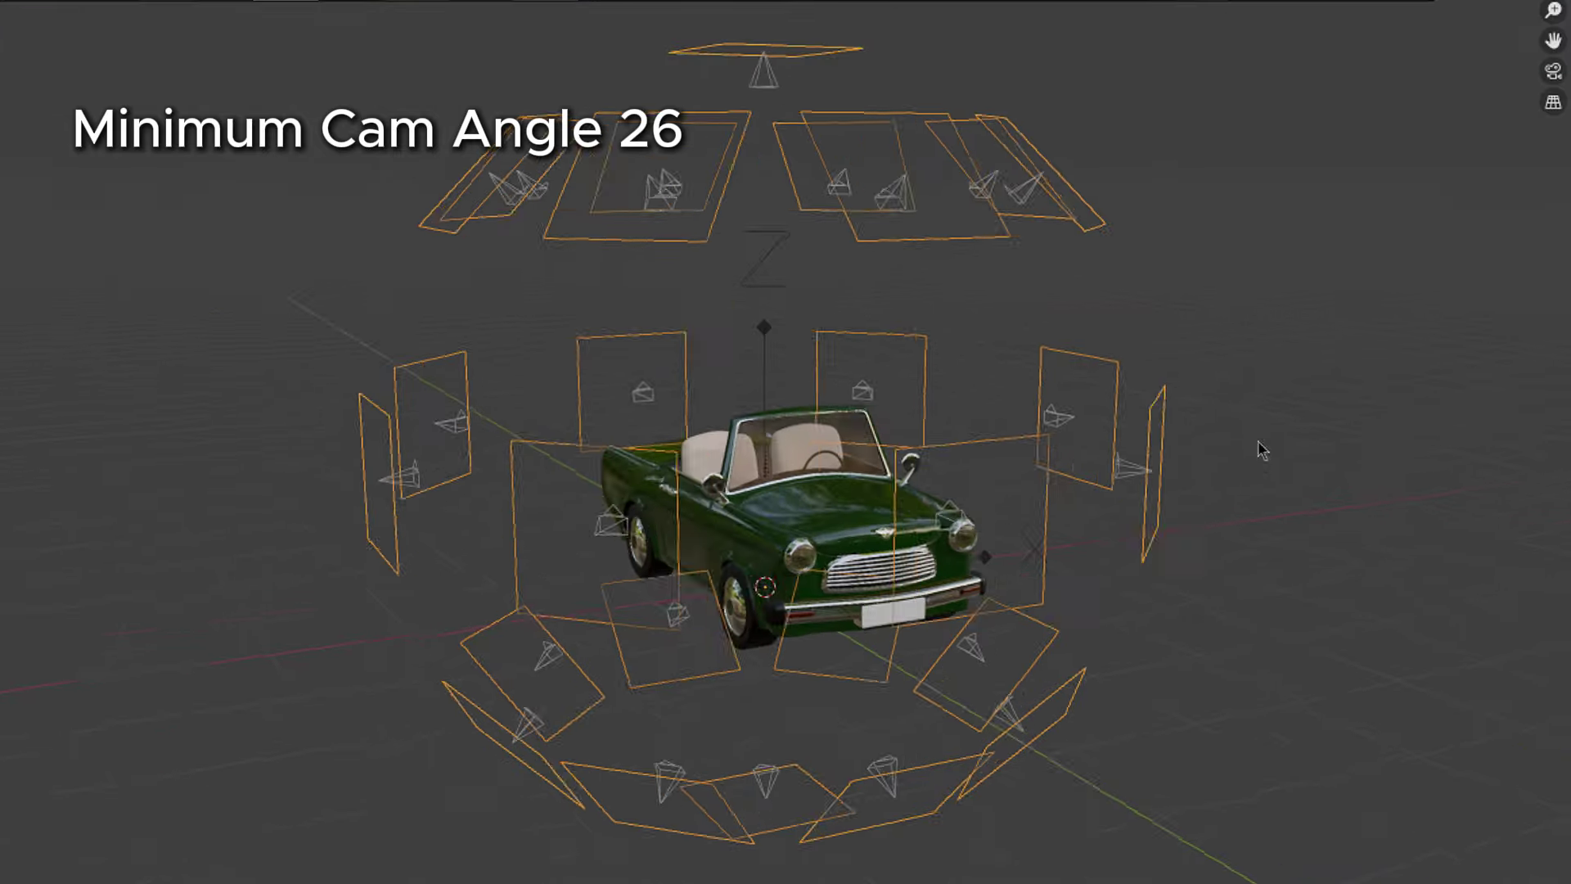
{"action": "middle_click_drag", "start_coordinate": [1254, 449], "coordinate": [1121, 448]}
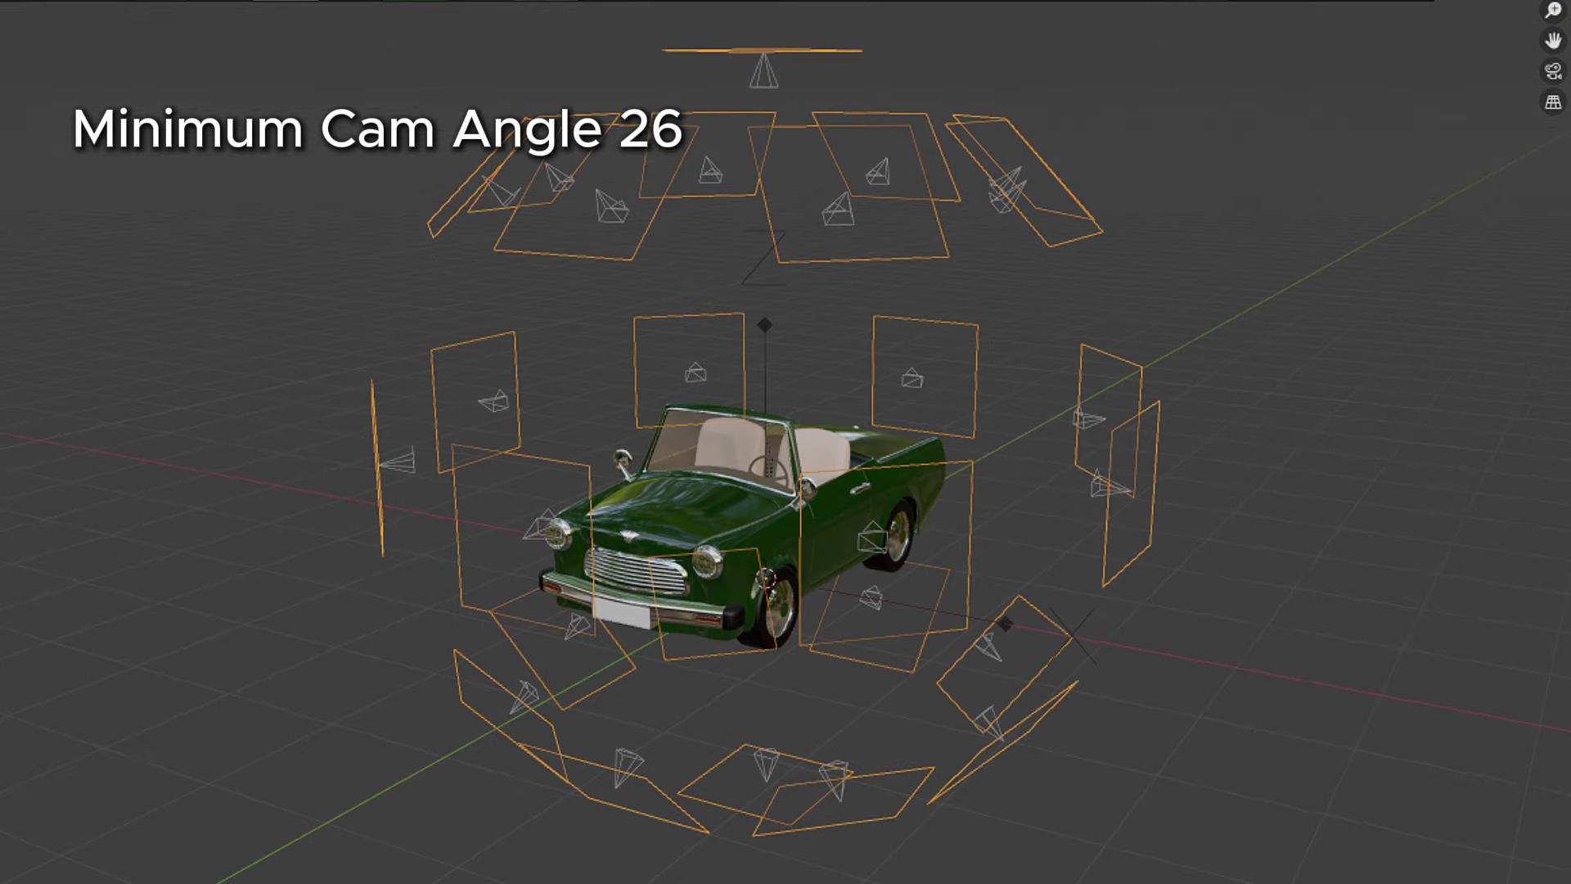
{"action": "key", "text": "KP_1"}
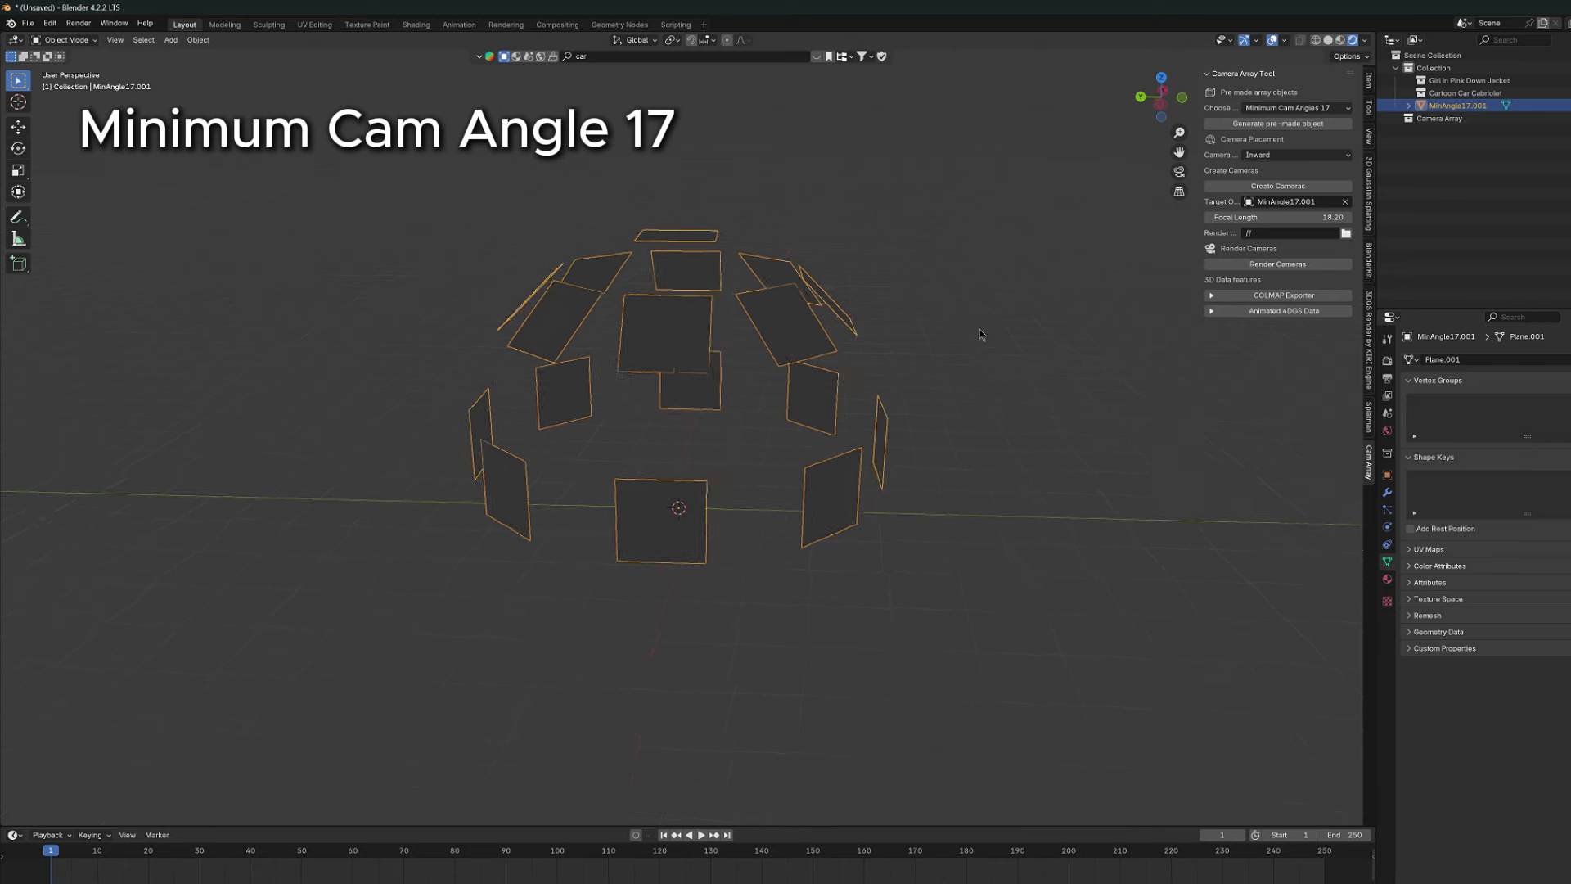
{"action": "middle_click_drag", "start_coordinate": [980, 329], "coordinate": [939, 330]}
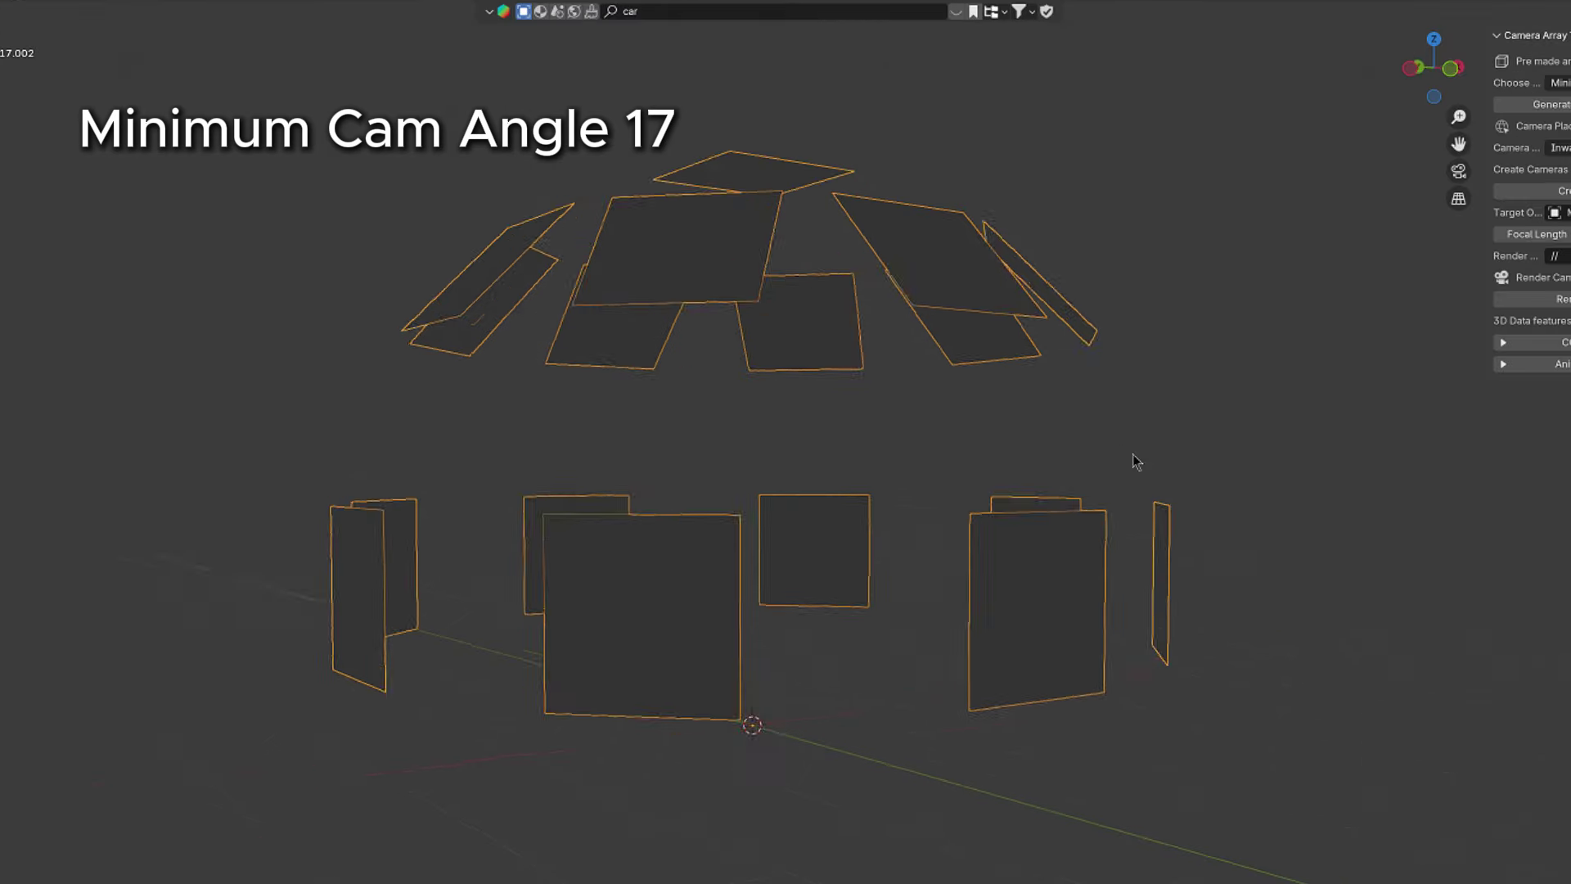
- Look through several Minimum Cam Angles 26 cameras, including 017, 020 and 024, to examine how each frames the car
{"action": "mouse_move", "coordinate": [1137, 462]}
{"action": "middle_mouse_down"}
{"action": "mouse_move", "coordinate": [1045, 414]}
{"action": "mouse_move", "coordinate": [1144, 416]}
{"action": "mouse_move", "coordinate": [1122, 443]}
{"action": "middle_mouse_up"}
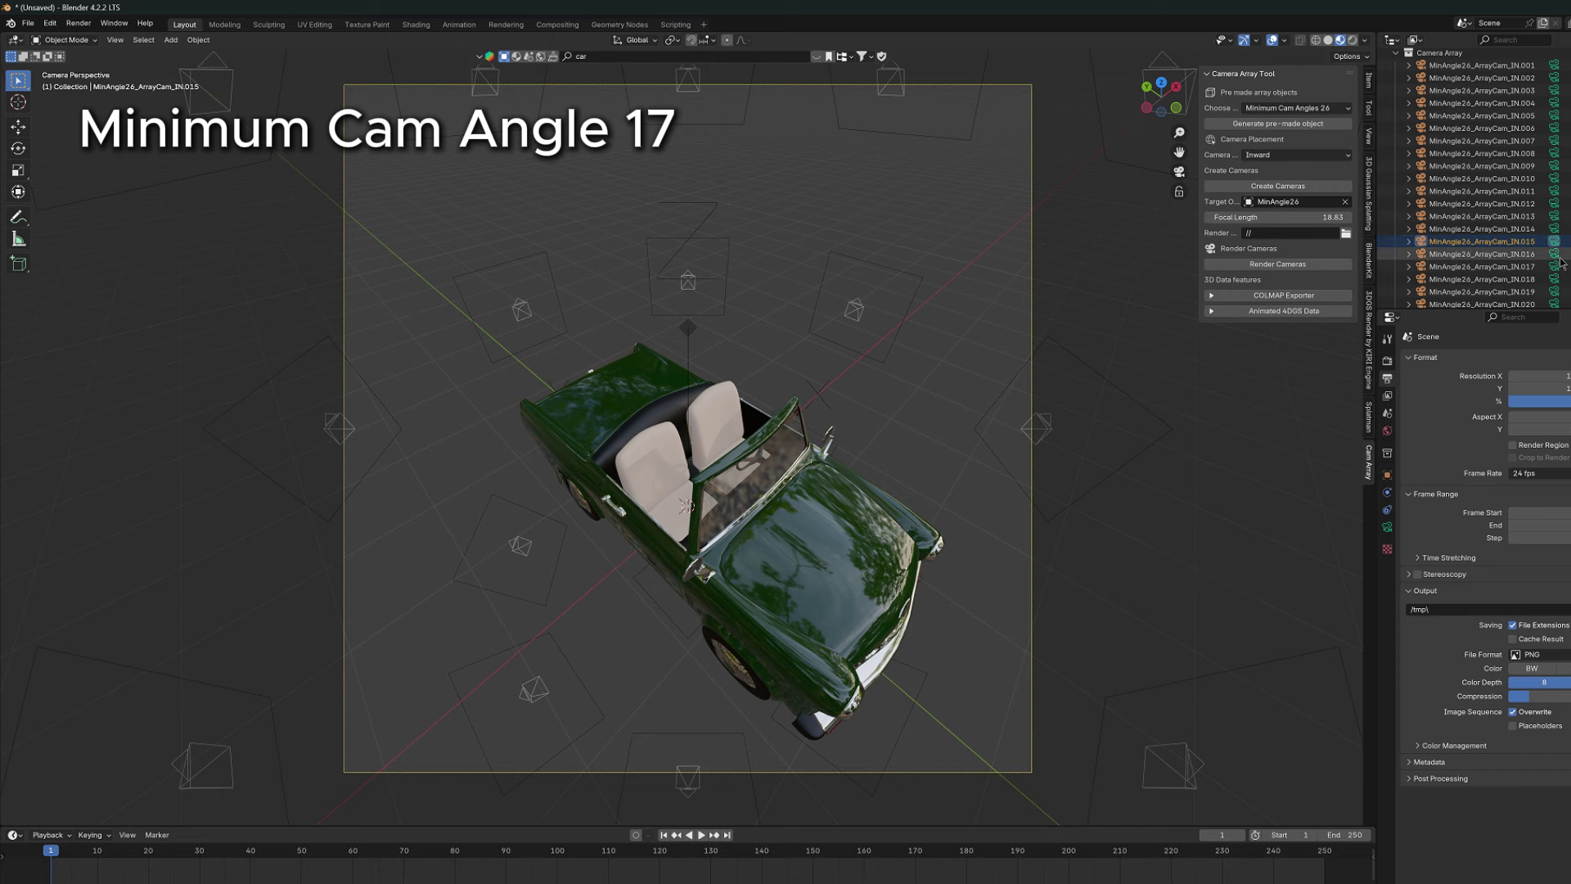
{"action": "left_click", "coordinate": [1554, 266]}
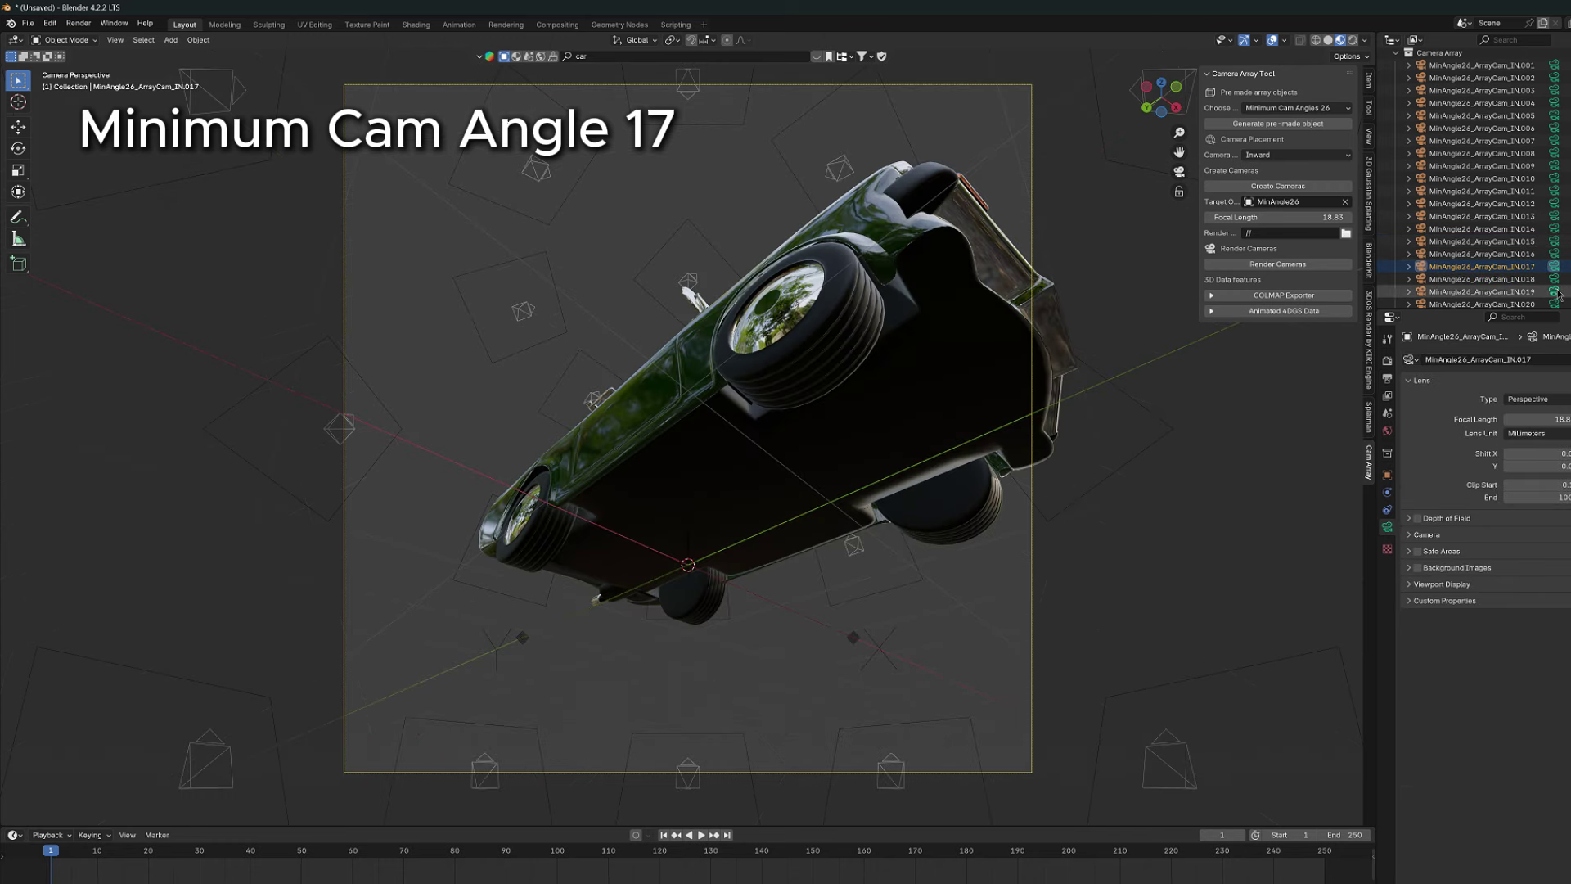
{"action": "left_click", "coordinate": [1554, 305]}
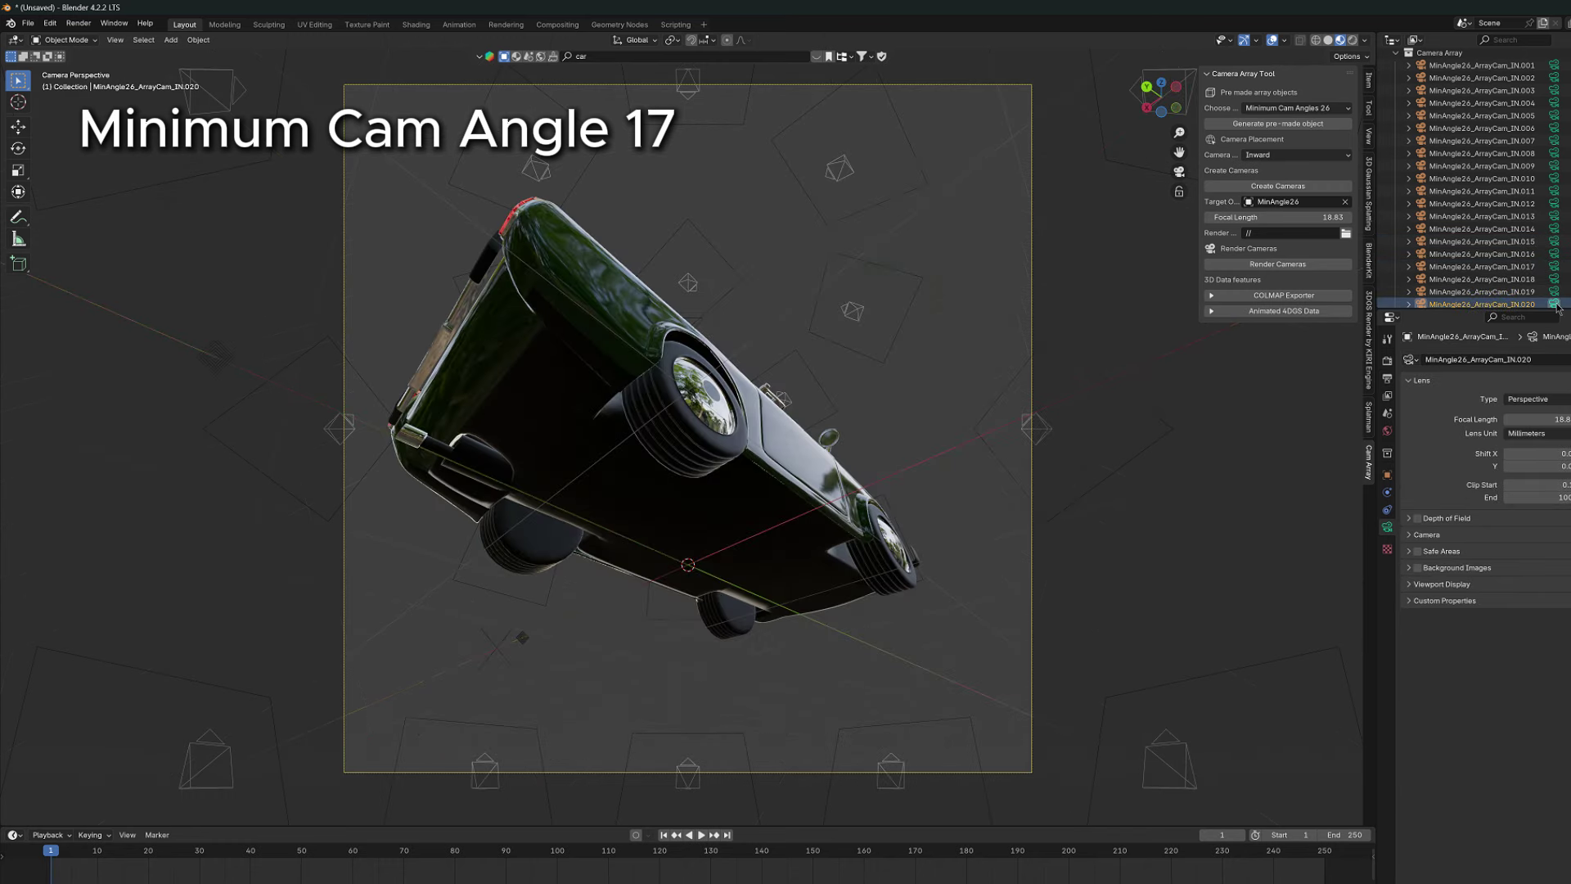
{"action": "scroll", "coordinate": [1557, 291], "scroll_direction": "down", "scroll_amount": 2}
{"action": "left_click", "coordinate": [1555, 303]}
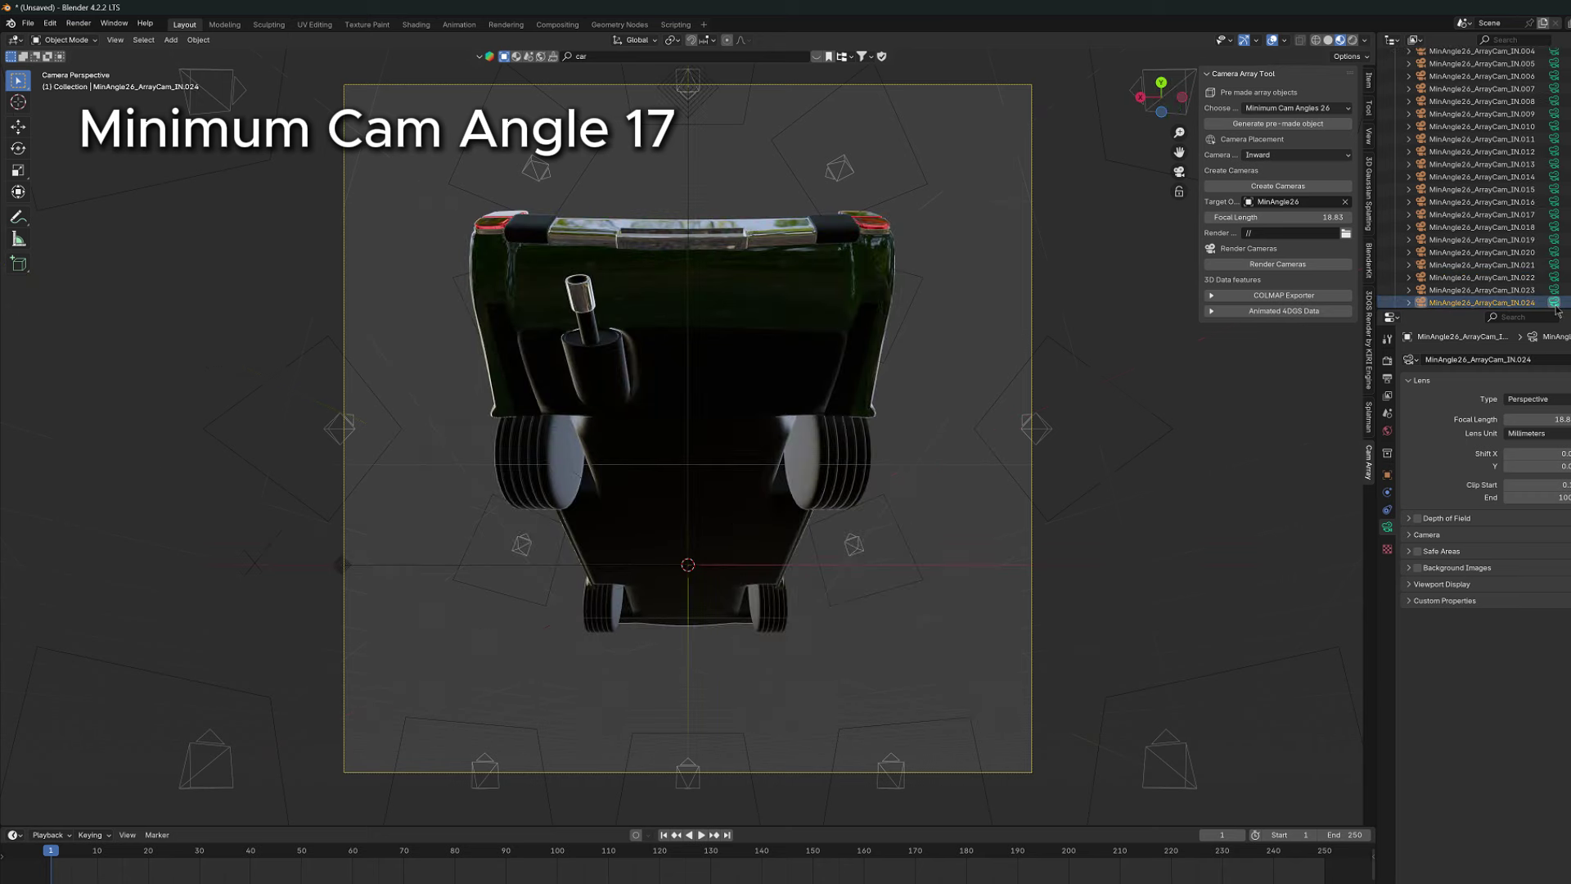
{"action": "left_click", "coordinate": [1554, 266]}
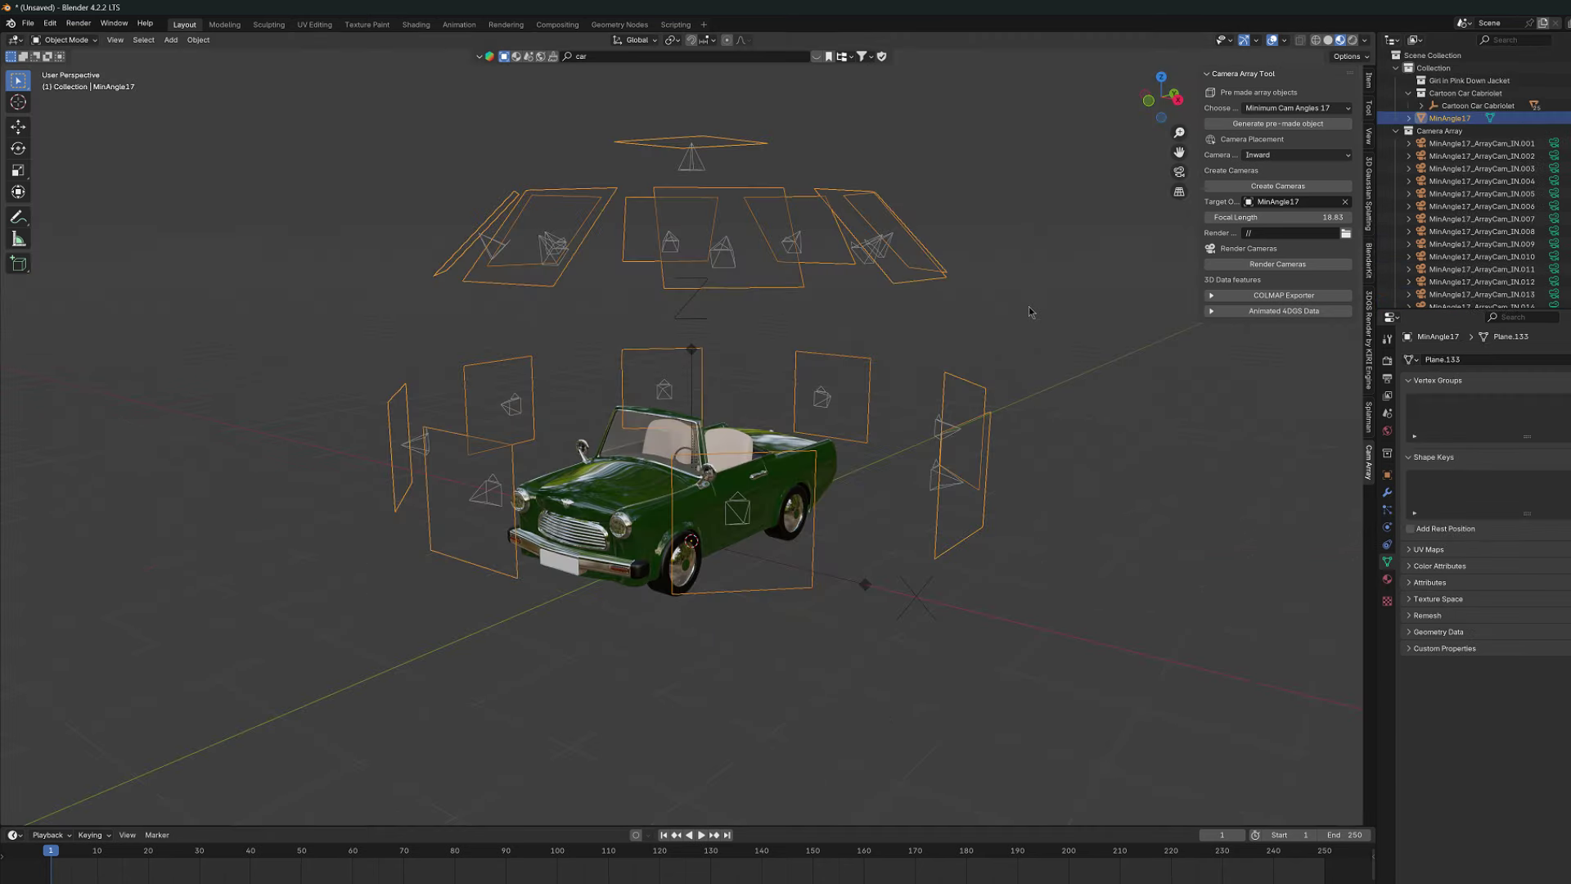
- Look through the first Minimum Cam Angles 17 camera and set the array's focal length to 18.20
{"action": "mouse_move", "coordinate": [1030, 312]}
{"action": "middle_mouse_down"}
{"action": "mouse_move", "coordinate": [1067, 308]}
{"action": "mouse_move", "coordinate": [1041, 308]}
{"action": "middle_mouse_up"}
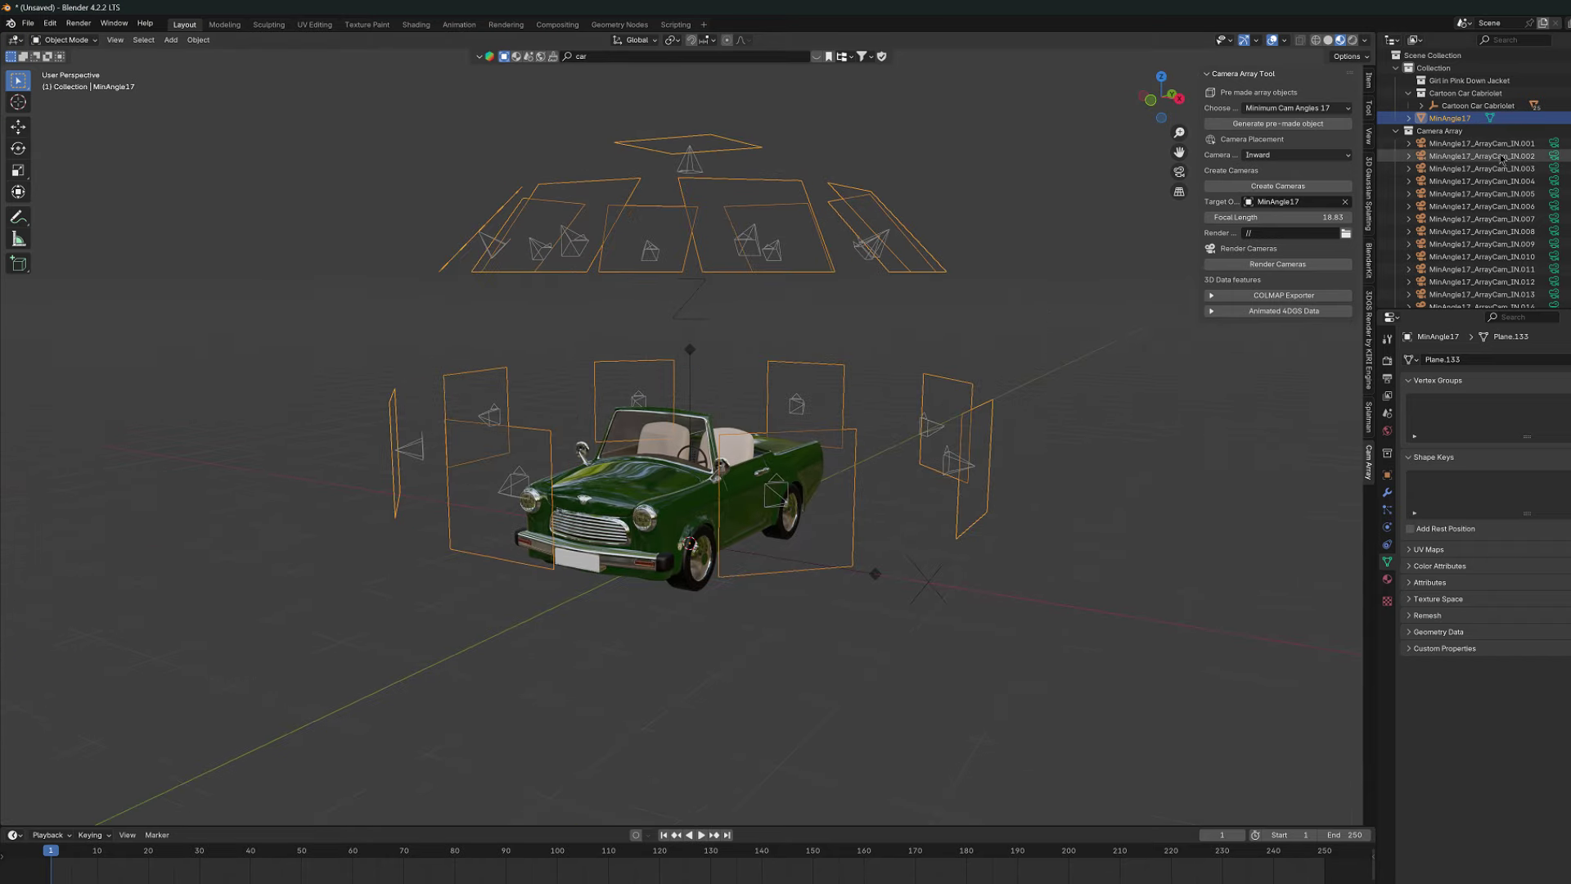
{"action": "left_click", "coordinate": [1179, 171]}
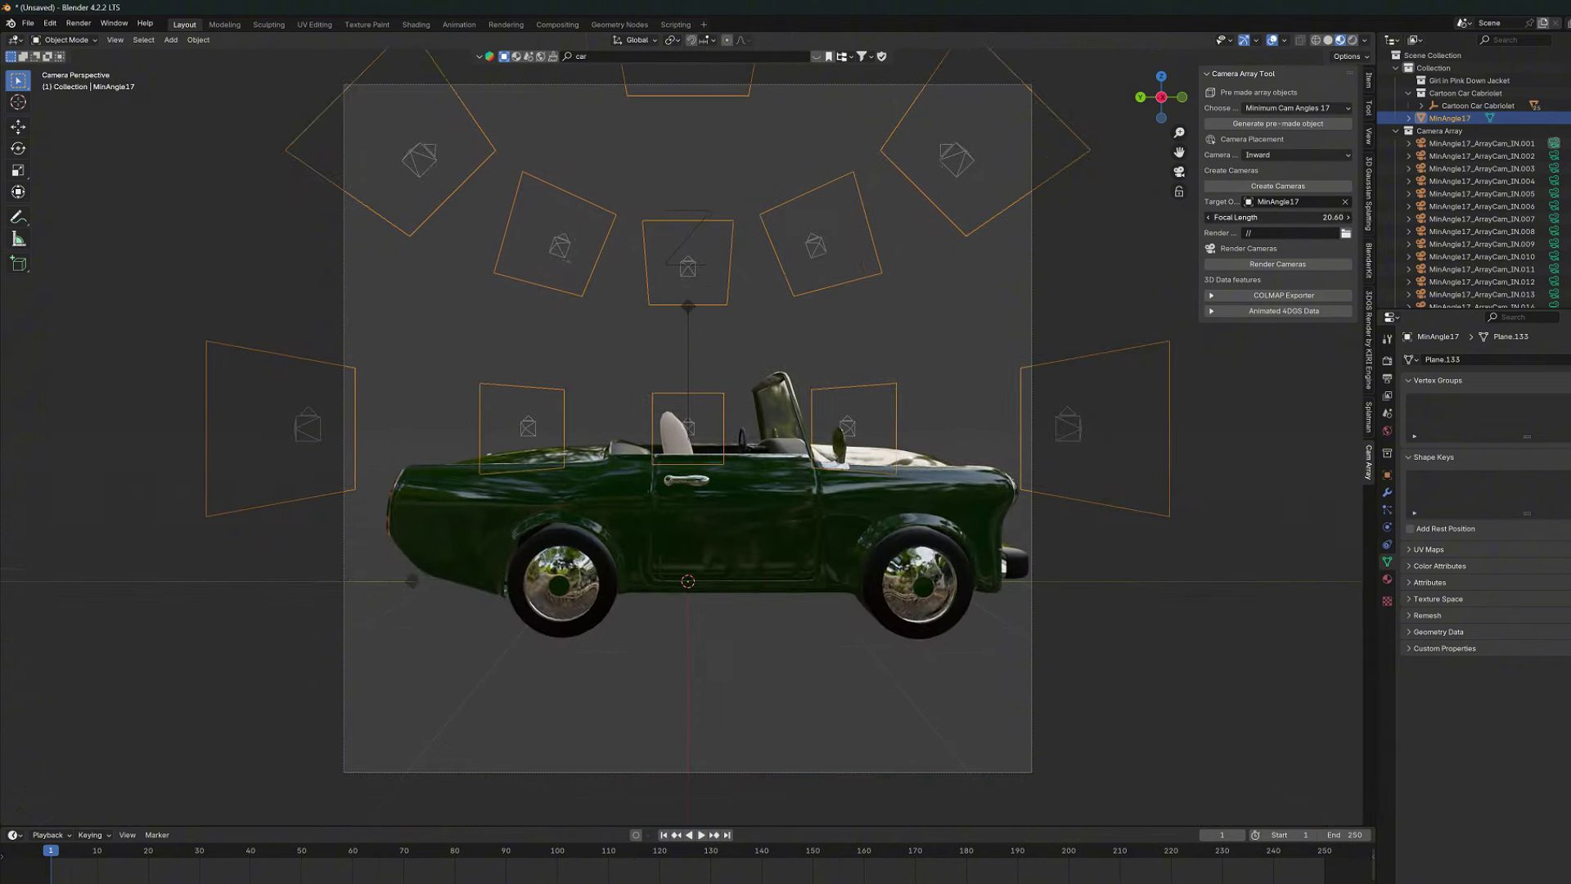
{"action": "left_click_drag", "start_coordinate": [1276, 216], "coordinate": [1261, 217]}
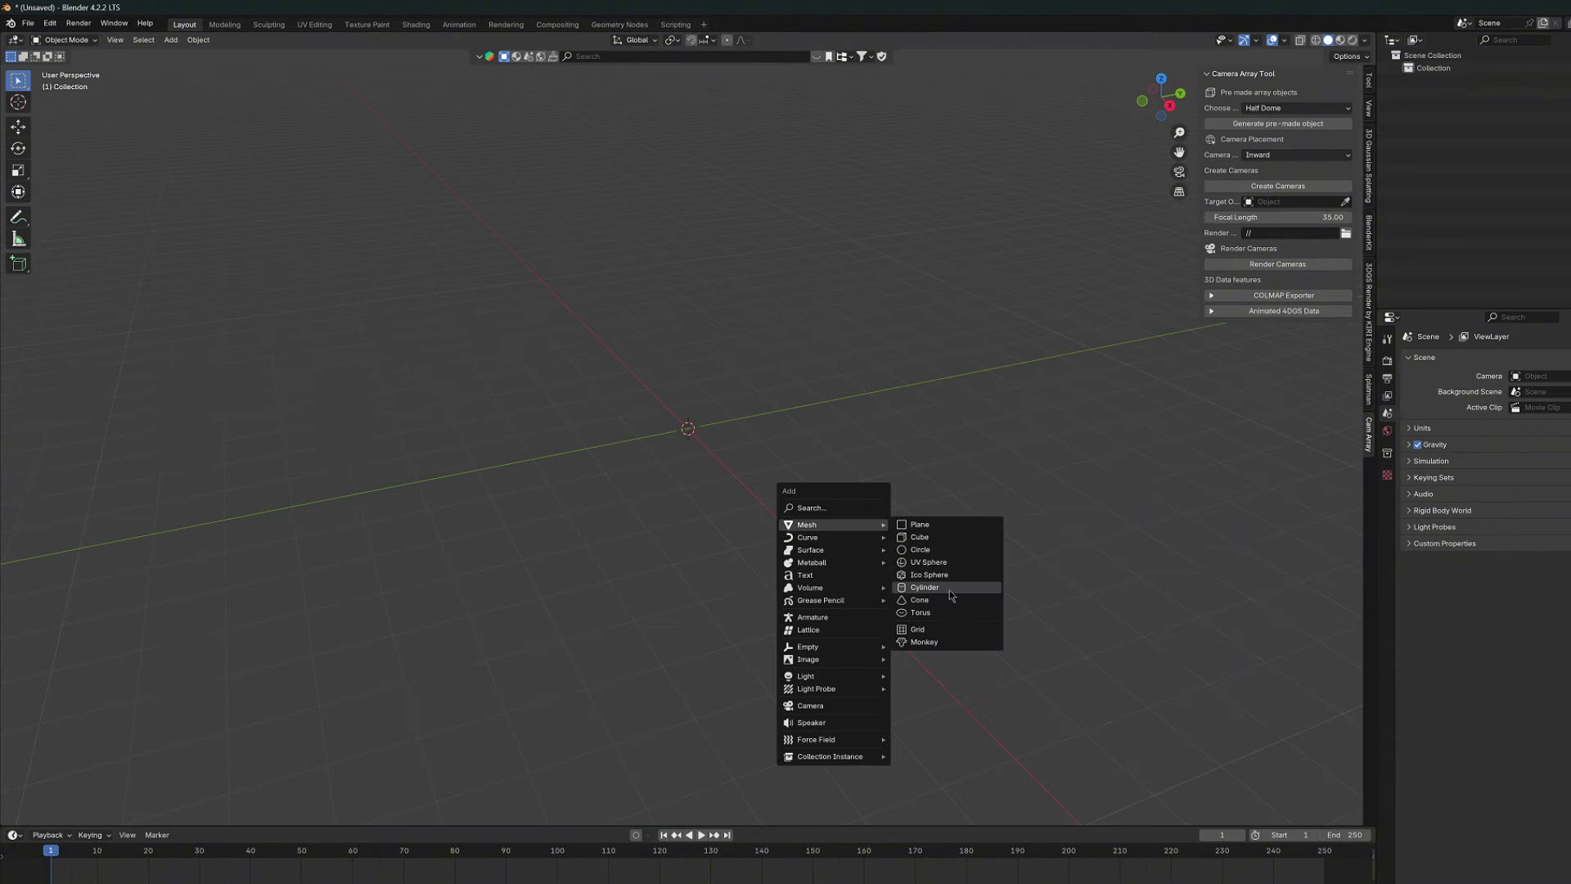
- Add an ico sphere at the world origin and scale it up uniformly to more than three times its size
{"action": "left_click", "coordinate": [947, 575]}
{"action": "key", "text": "s"}
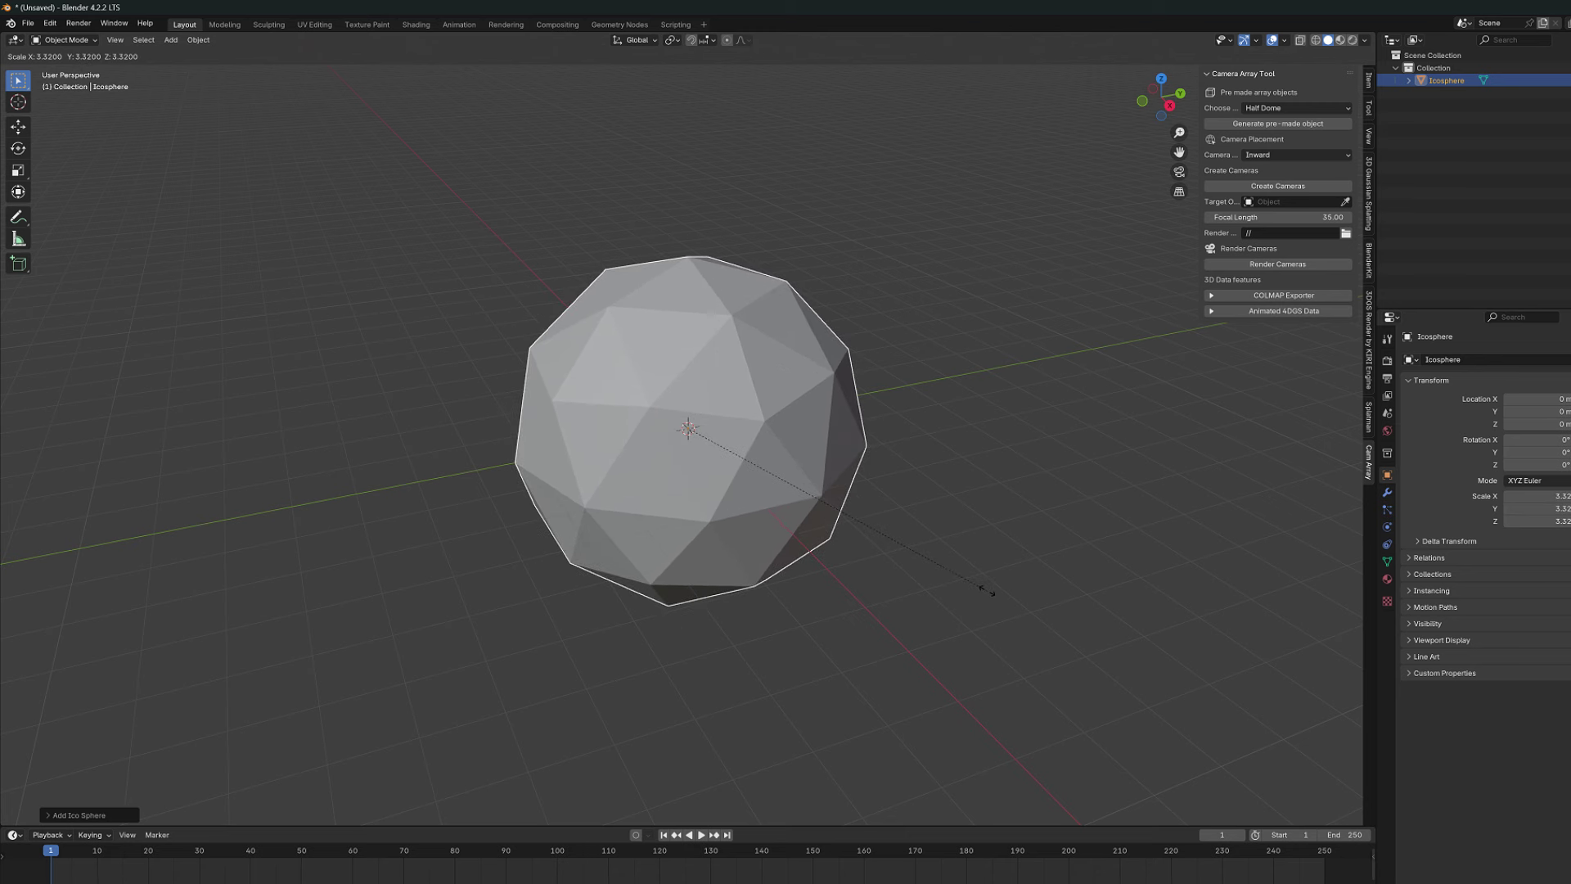
{"action": "left_click", "coordinate": [1026, 611]}
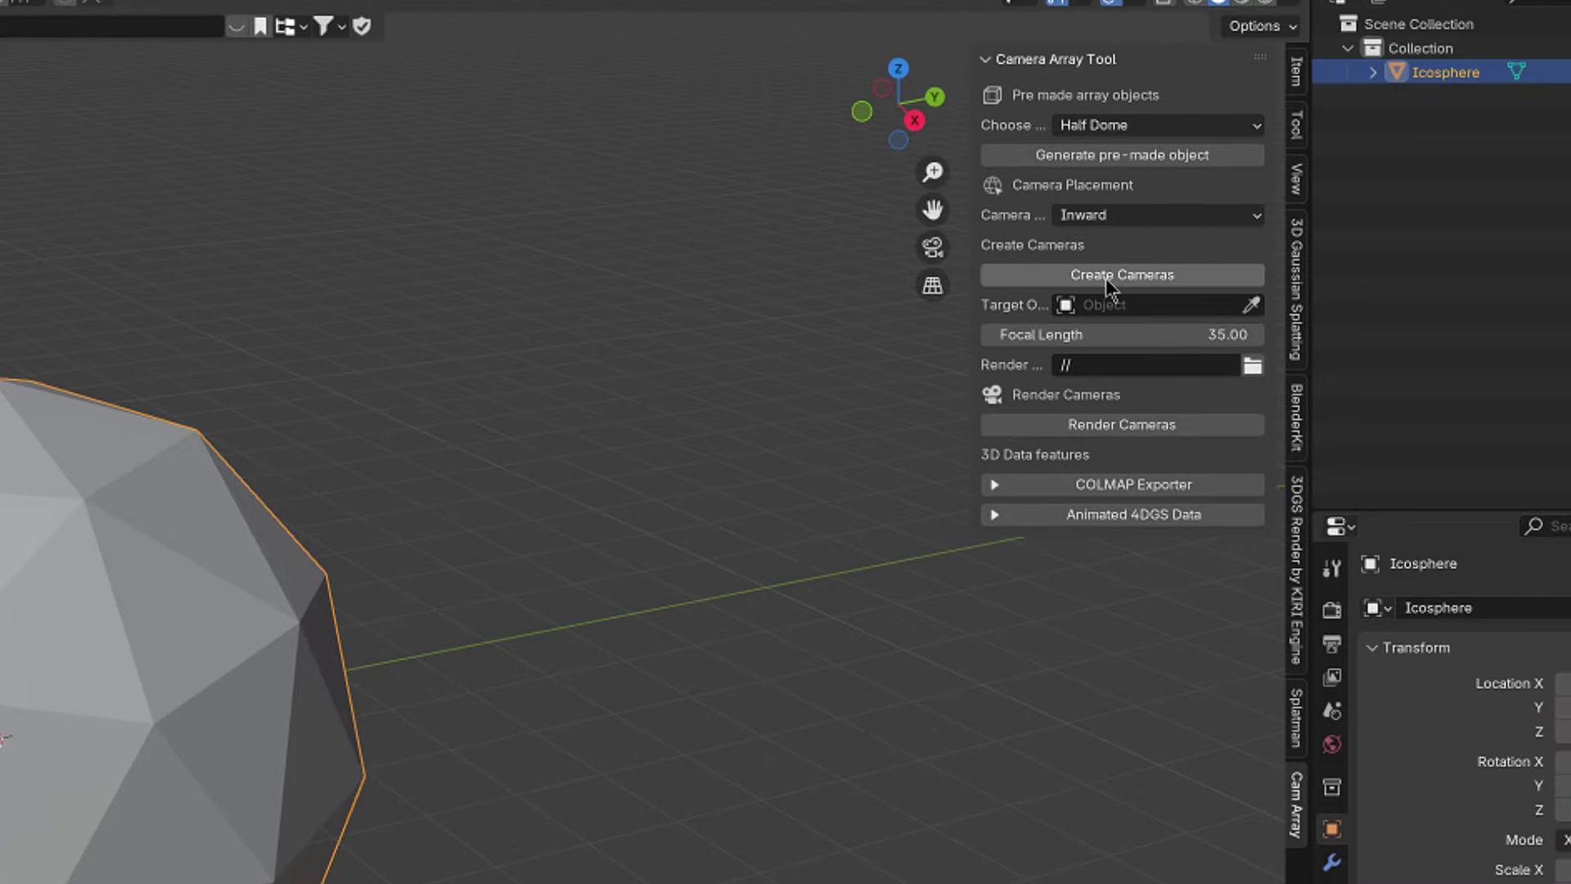
- Create Inward cameras on the faces of the ico sphere
{"action": "left_click", "coordinate": [1107, 279]}
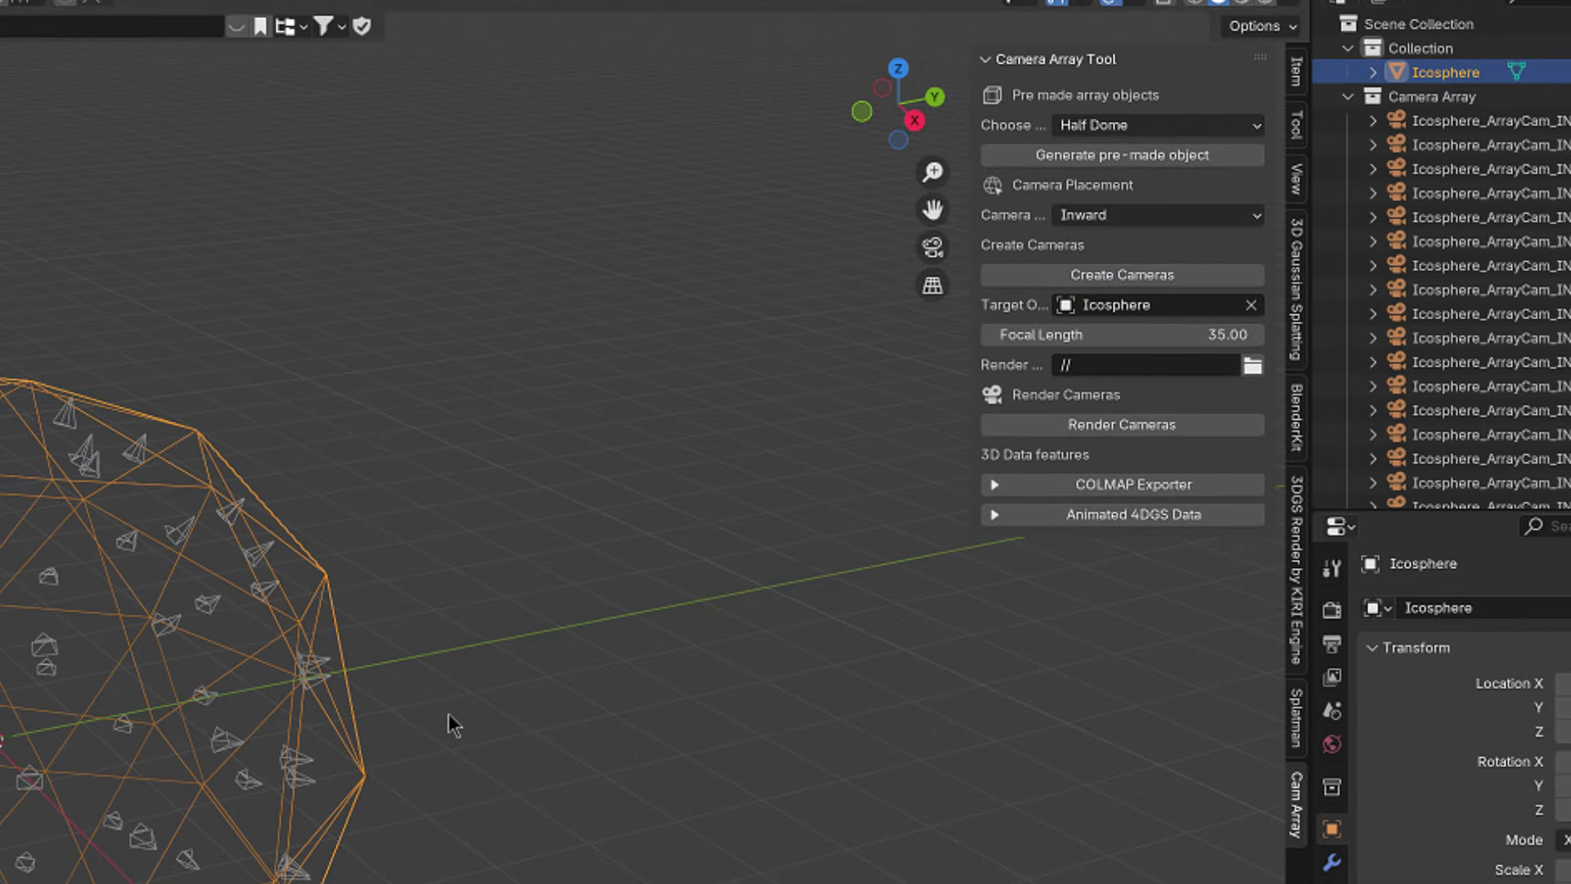
{"action": "middle_click_drag", "start_coordinate": [447, 714], "coordinate": [496, 741]}
{"action": "middle_click_drag", "start_coordinate": [1221, 451], "coordinate": [1371, 392]}
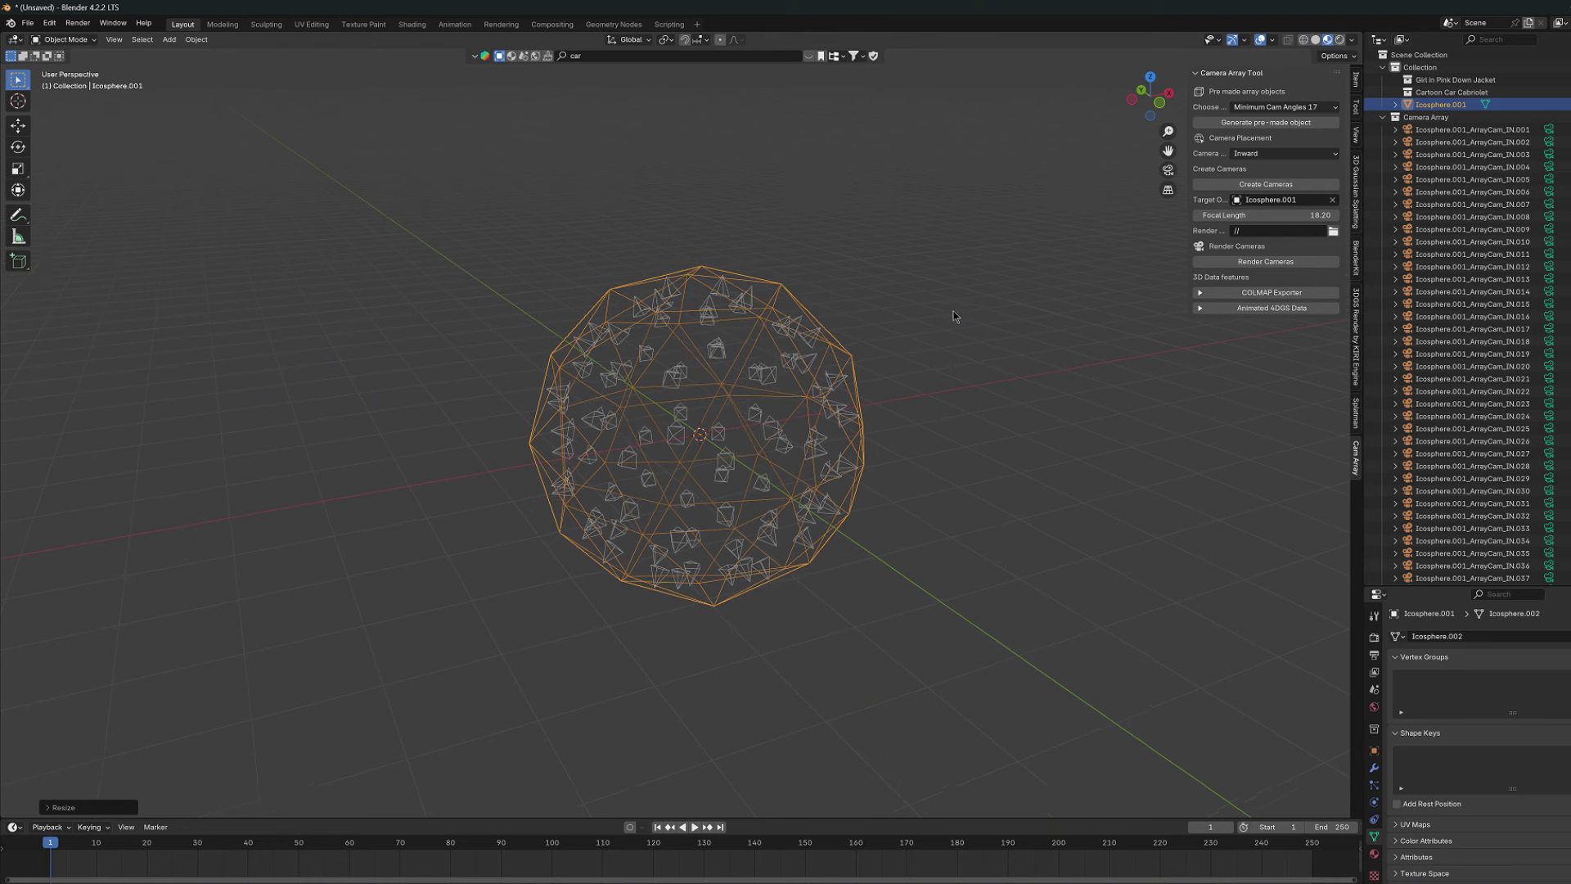
- Try moving the ico sphere with its cameras and stretching it along the Z axis
{"action": "middle_click_drag", "start_coordinate": [955, 310], "coordinate": [971, 315]}
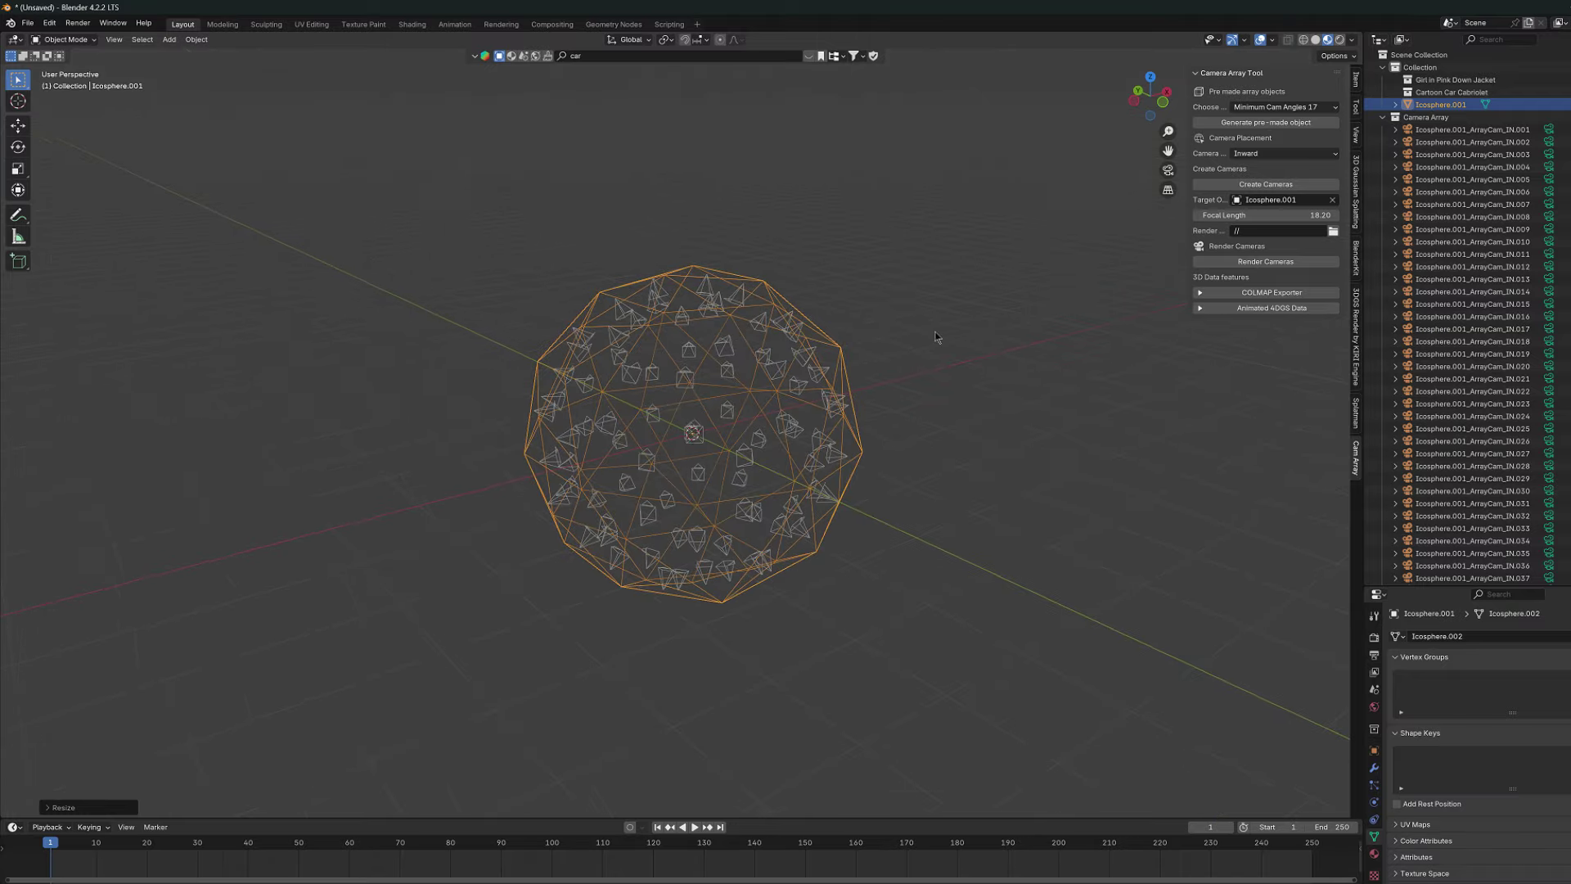
{"action": "key", "text": "g"}
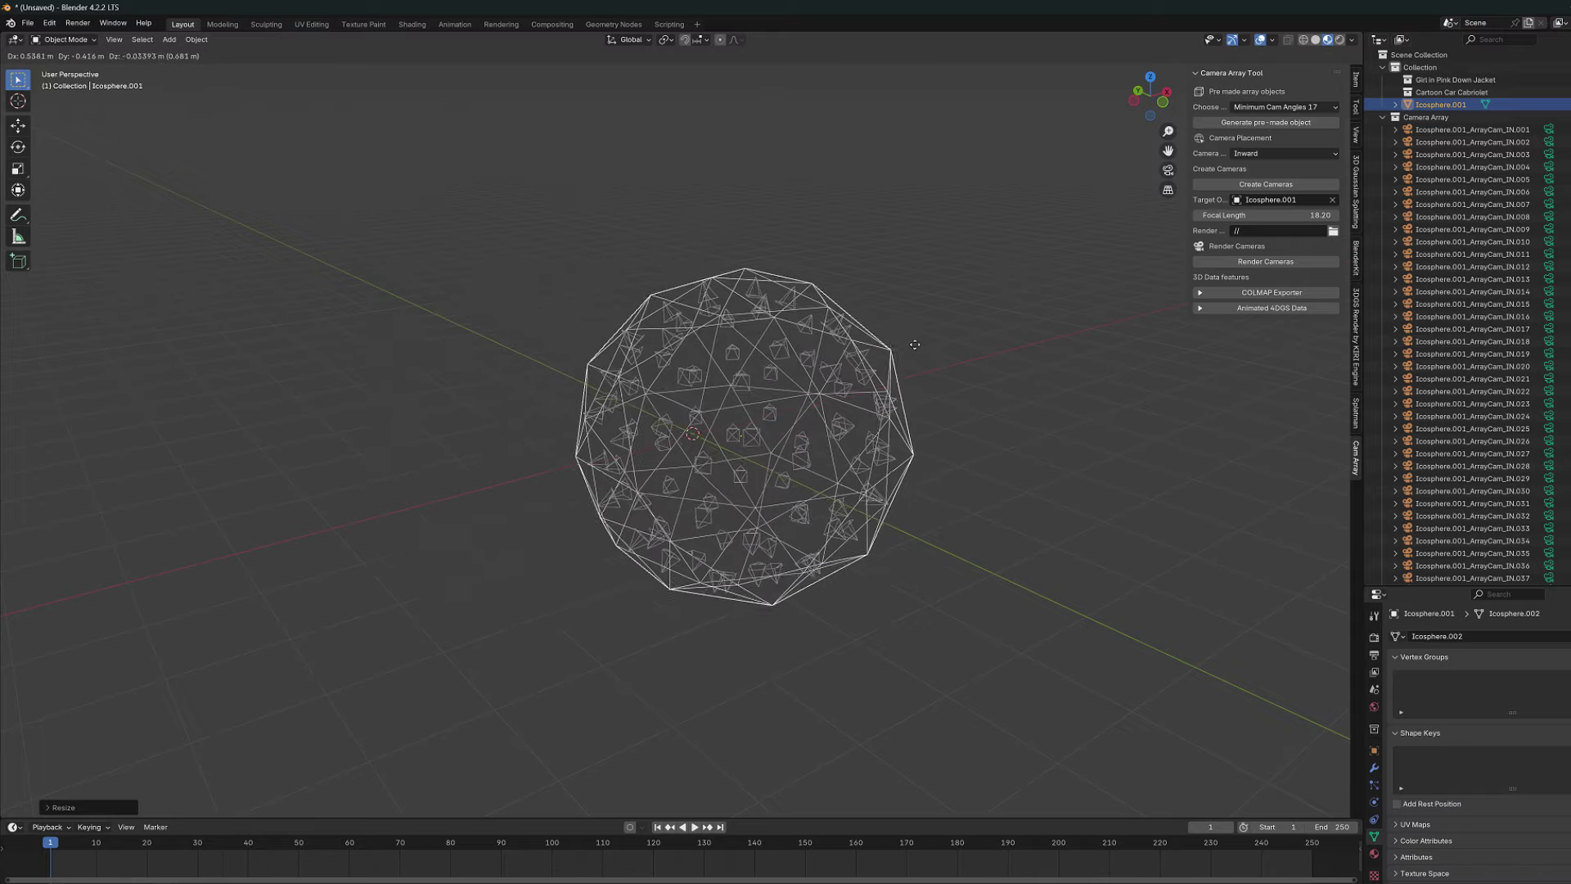
{"action": "key", "text": "Escape"}
{"action": "key", "text": "s"}
{"action": "key", "text": "z"}
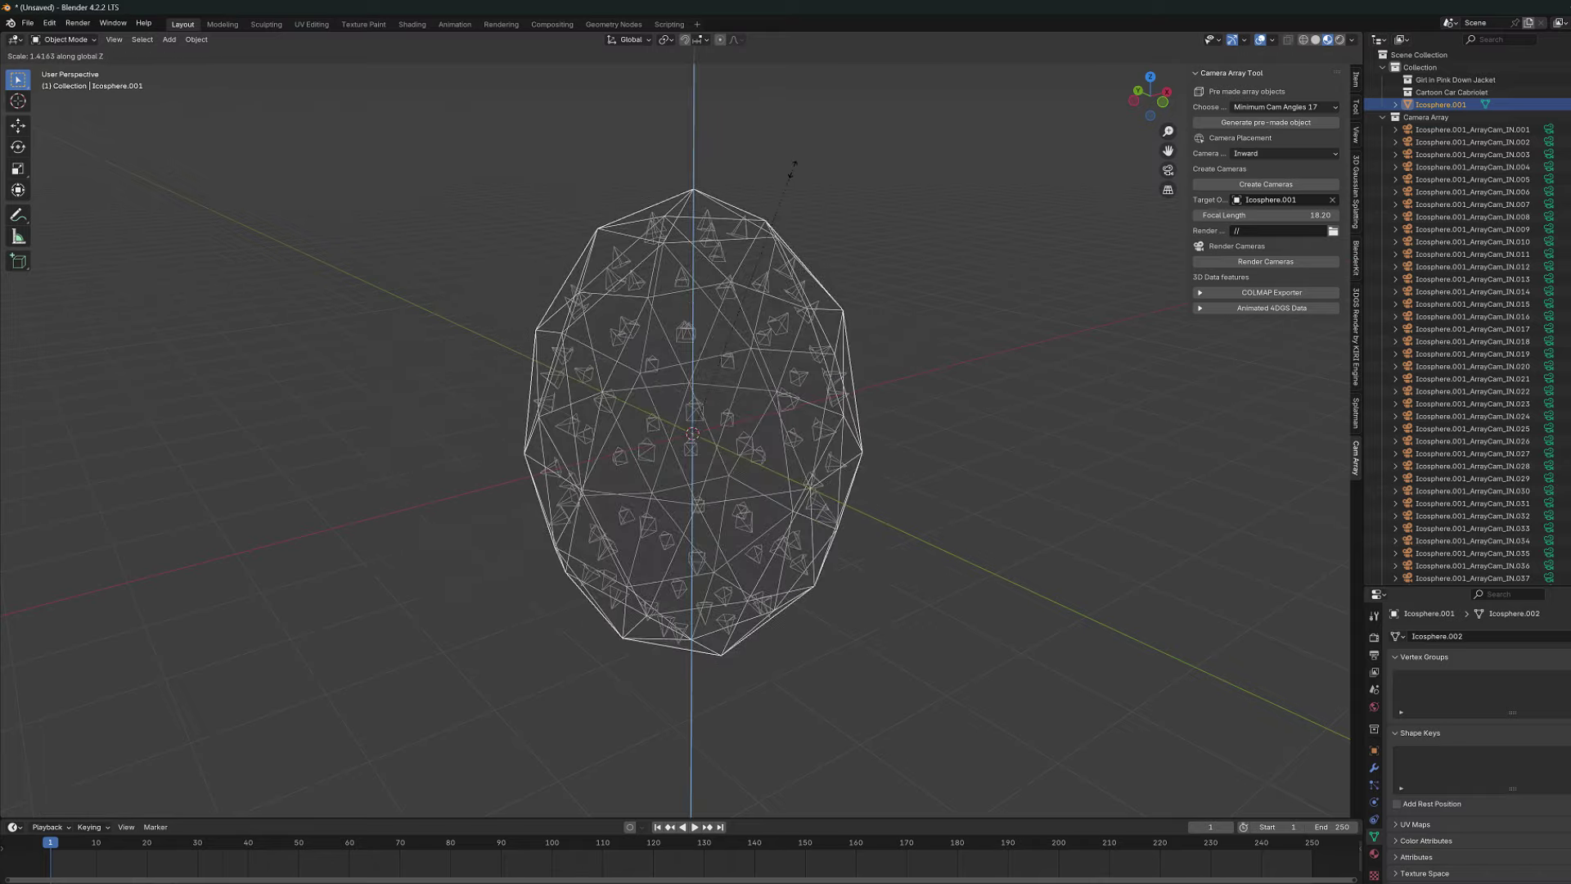
{"action": "key", "text": "Escape"}
- Scale the ico sphere up uniformly and stretch it along the Y axis into an elongated camera array
{"action": "key", "text": "s"}
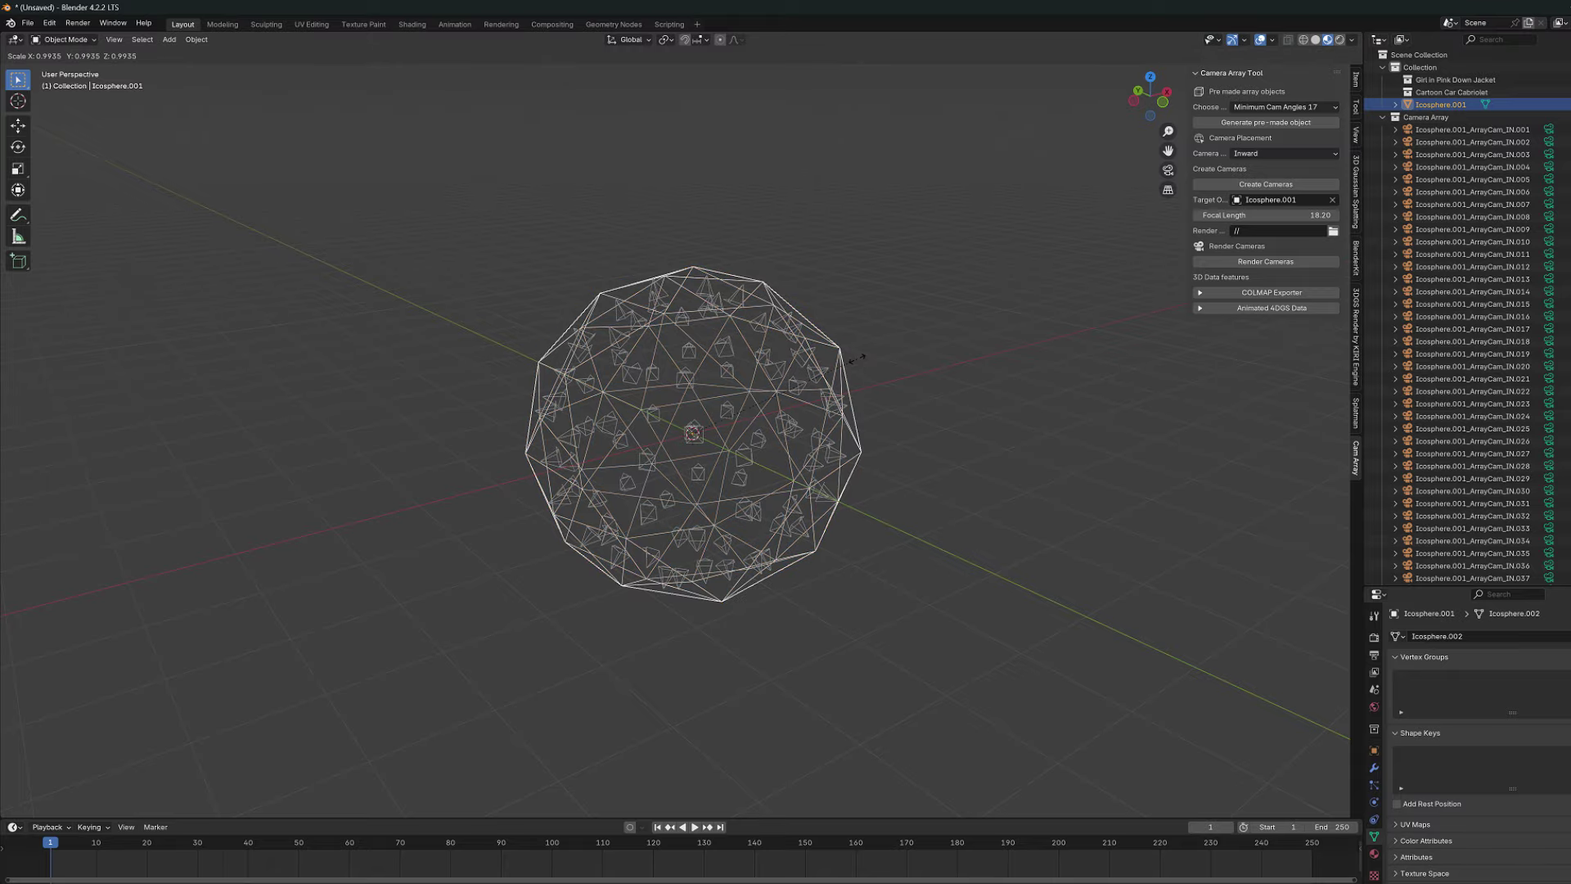
{"action": "left_click", "coordinate": [991, 349]}
{"action": "middle_click_drag", "start_coordinate": [990, 349], "coordinate": [900, 393]}
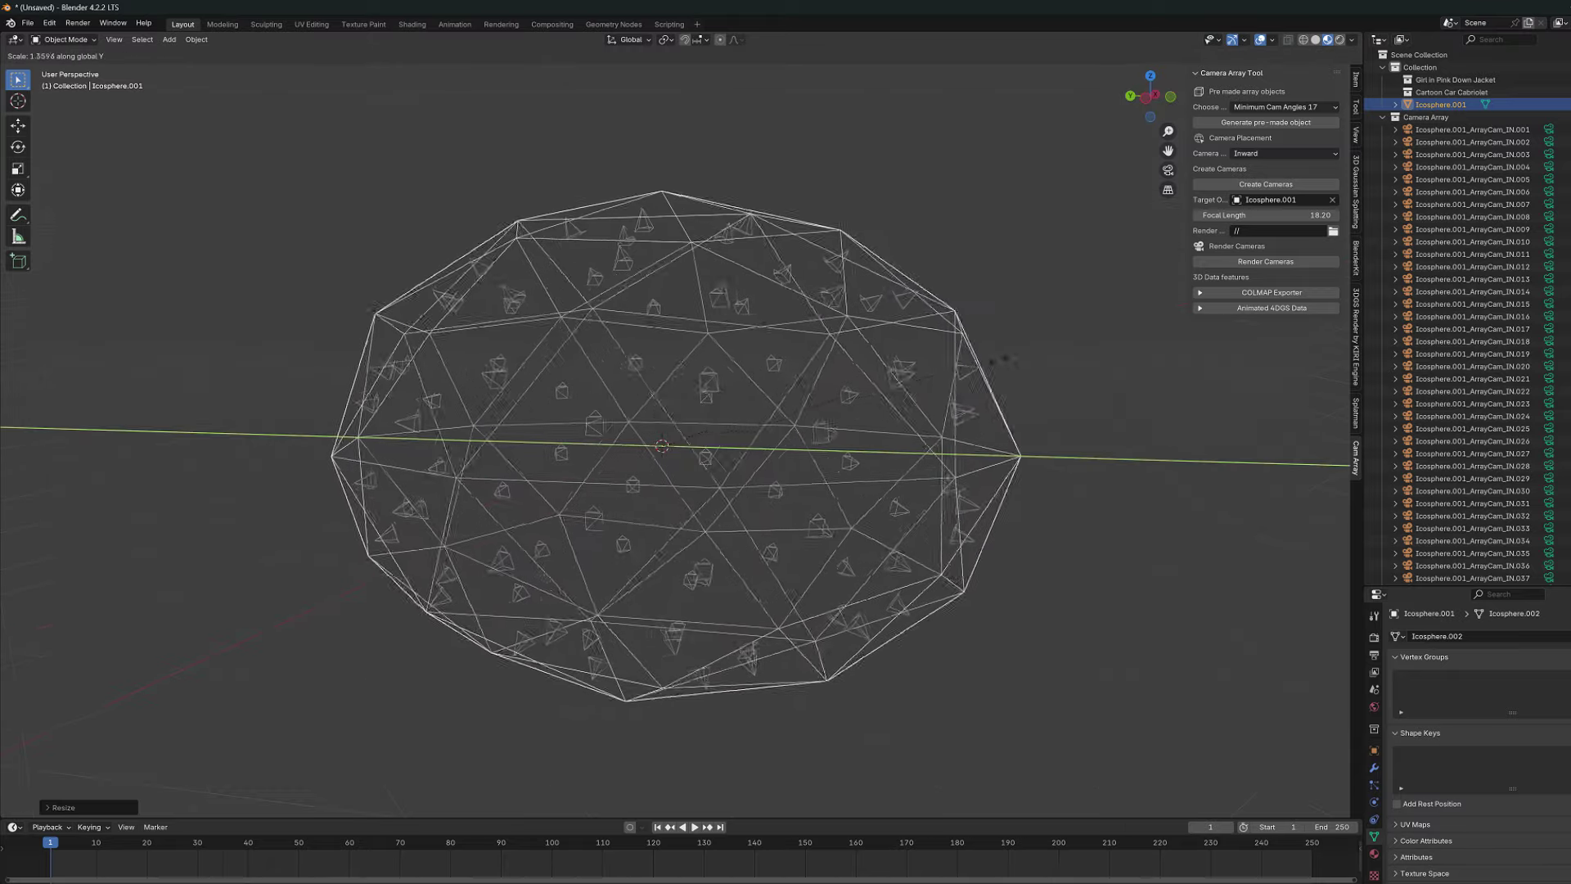
{"action": "key", "text": "s"}
{"action": "key", "text": "y"}
{"action": "left_click", "coordinate": [1075, 365]}
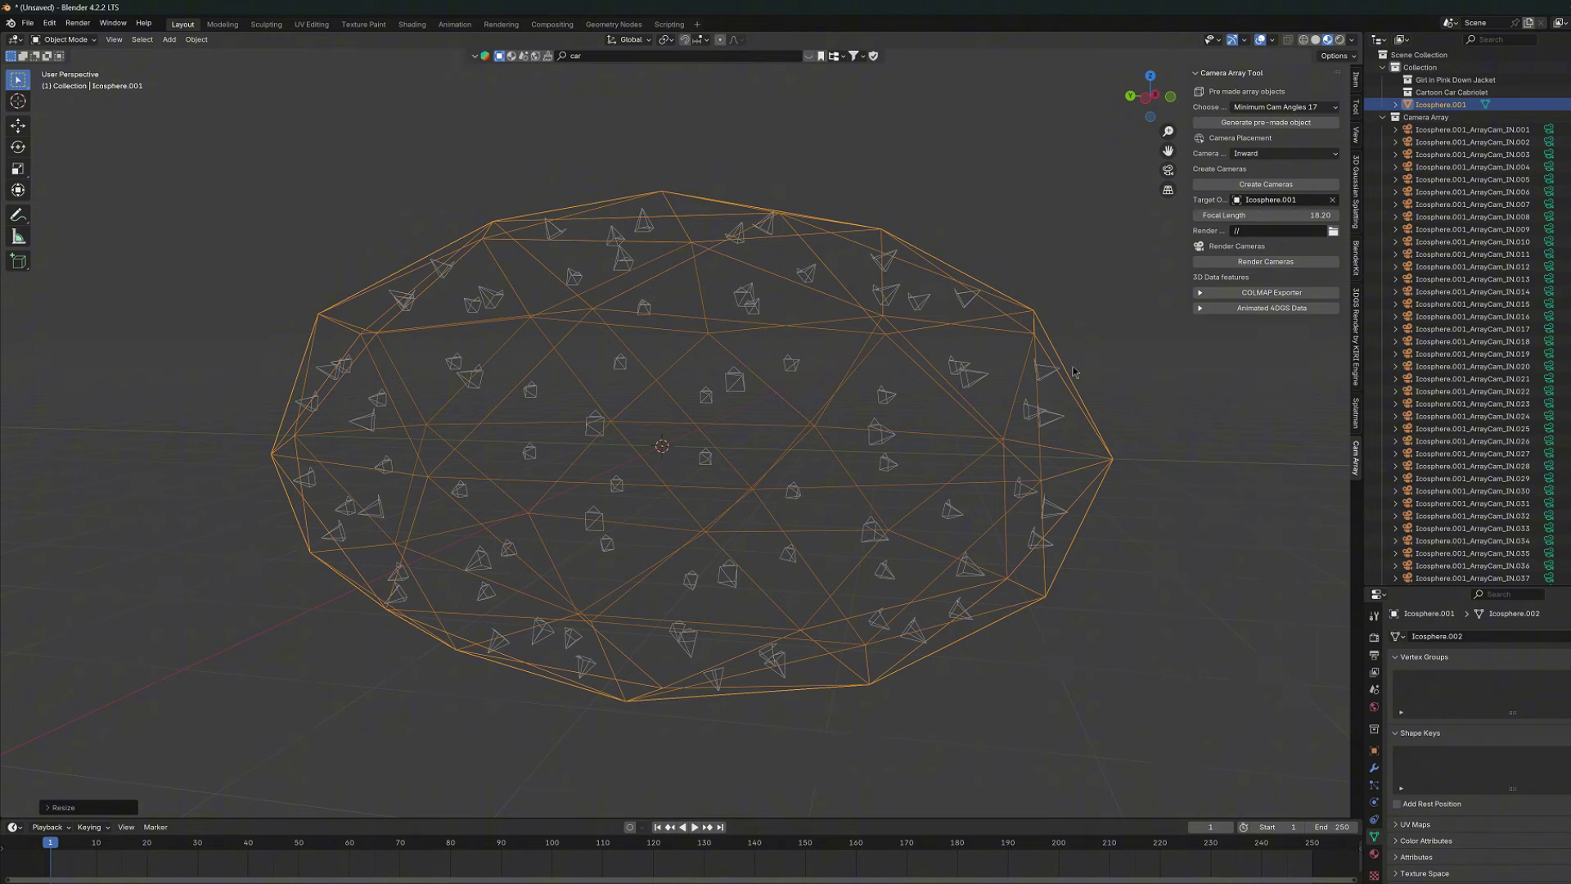
- In edit mode, scale the vertices at one Y end of the ico sphere along the Y axis from the side view
{"action": "key", "text": "Tab"}
{"action": "key", "text": "ctrl+KP_3"}
{"action": "left_click_drag", "start_coordinate": [884, 256], "coordinate": [1263, 666]}
{"action": "key", "text": "s"}
{"action": "key", "text": "y"}
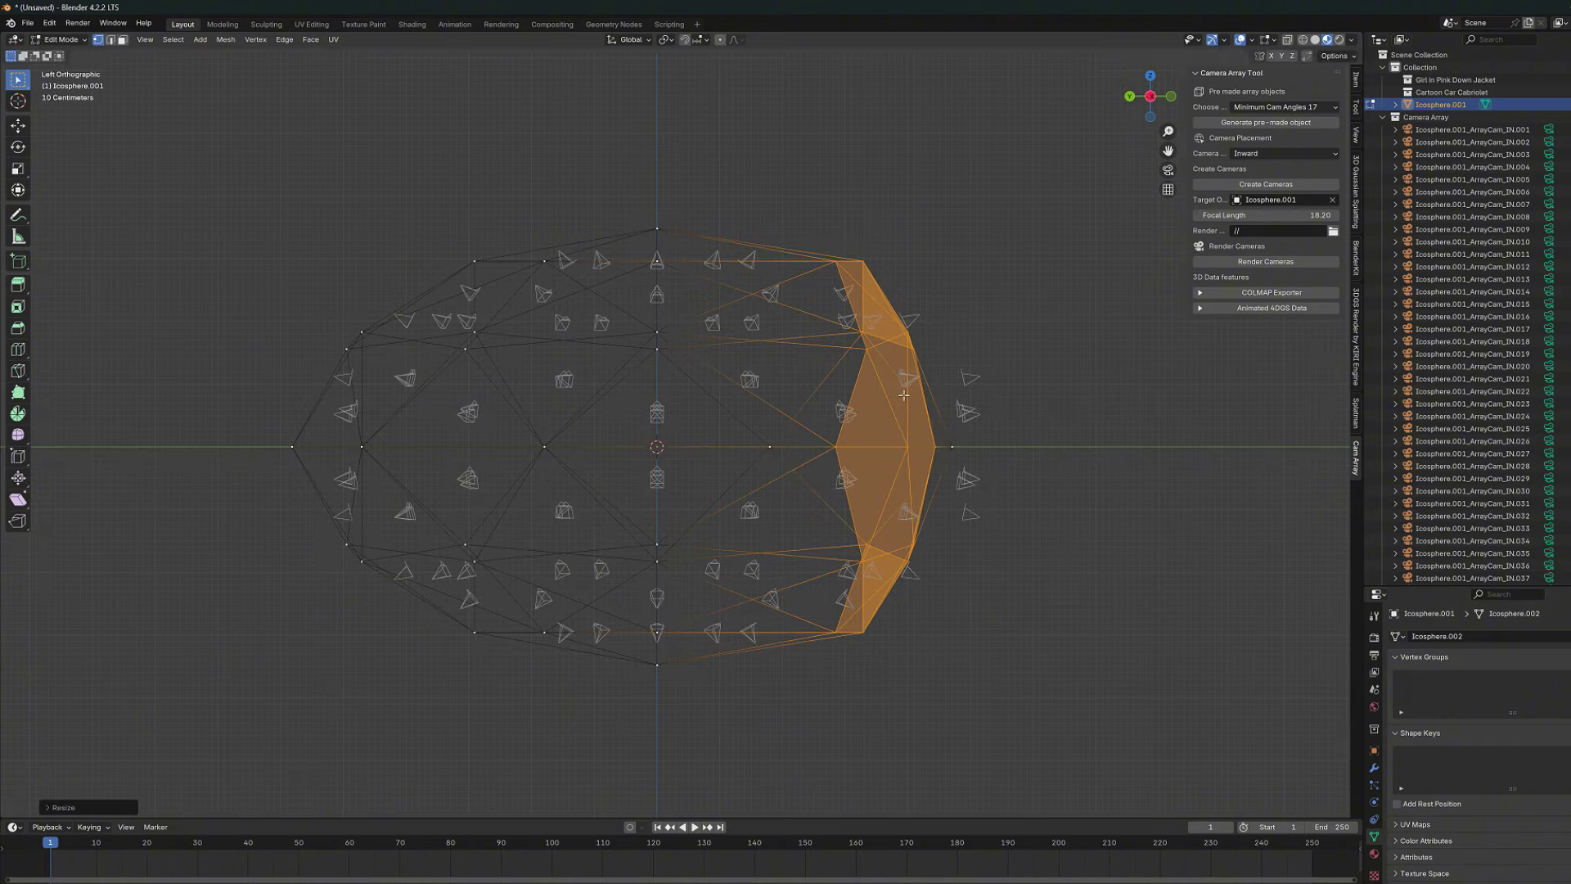
{"action": "left_click", "coordinate": [1051, 495]}
- Reposition the vertices at the opposite Y end of the ico sphere and return to object mode
{"action": "left_click_drag", "start_coordinate": [1051, 495], "coordinate": [948, 404]}
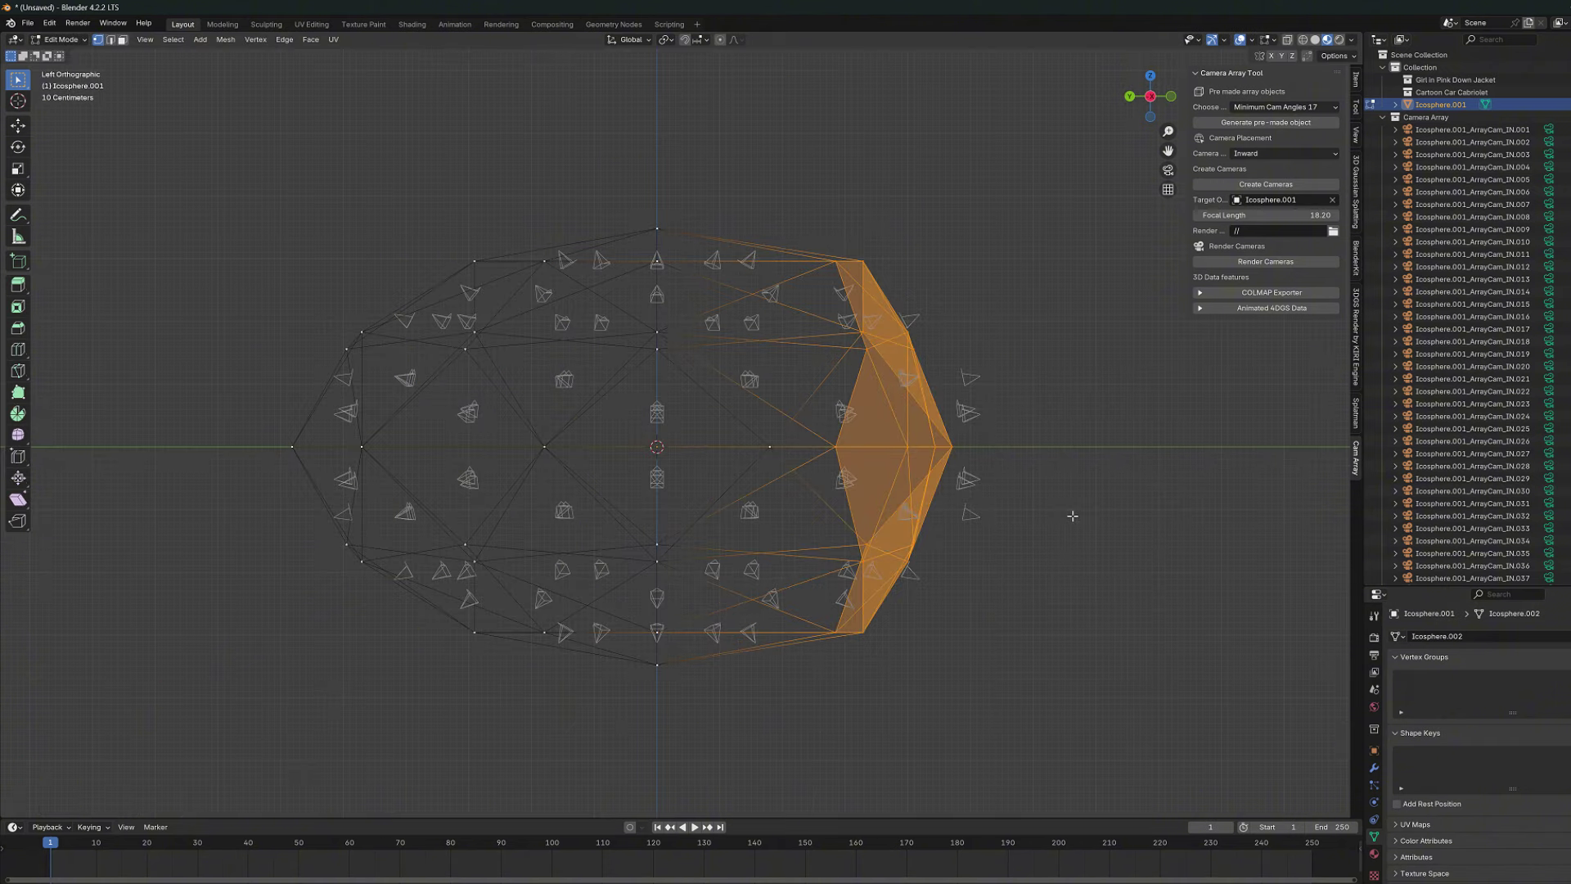
{"action": "key", "text": "g"}
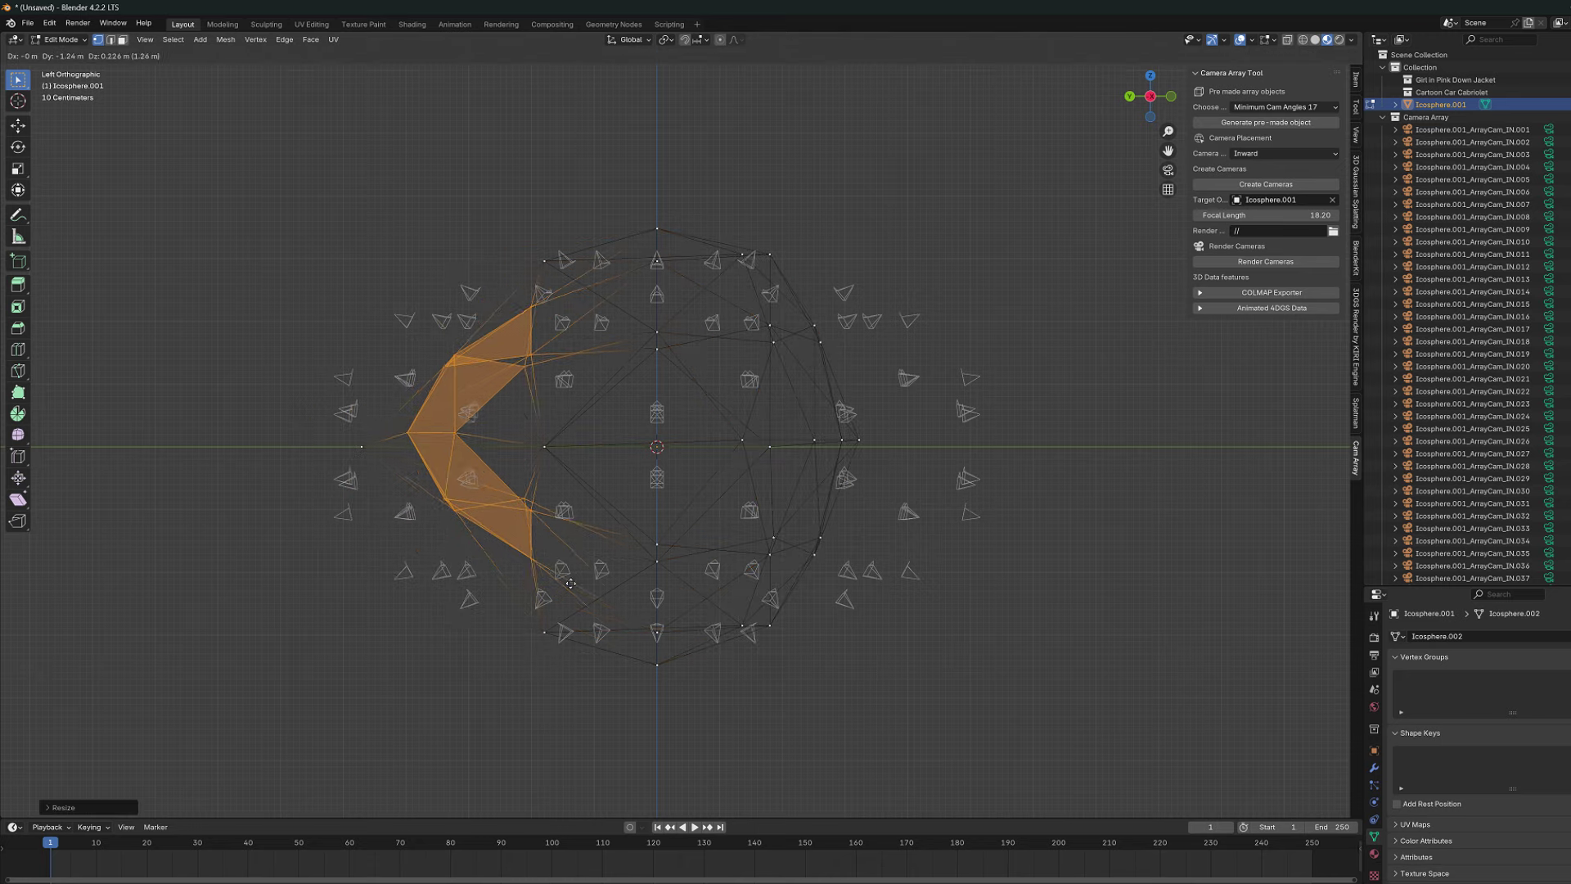
{"action": "left_click", "coordinate": [384, 491]}
{"action": "middle_click_drag", "start_coordinate": [385, 490], "coordinate": [875, 603]}
{"action": "key", "text": "Tab"}
{"action": "middle_click_drag", "start_coordinate": [958, 573], "coordinate": [1145, 589]}
- Move a group of the ico sphere's vertices in edit mode from the top view to make its shape irregular
{"action": "key", "text": "Tab"}
{"action": "key", "text": "KP_7"}
{"action": "key", "text": "g"}
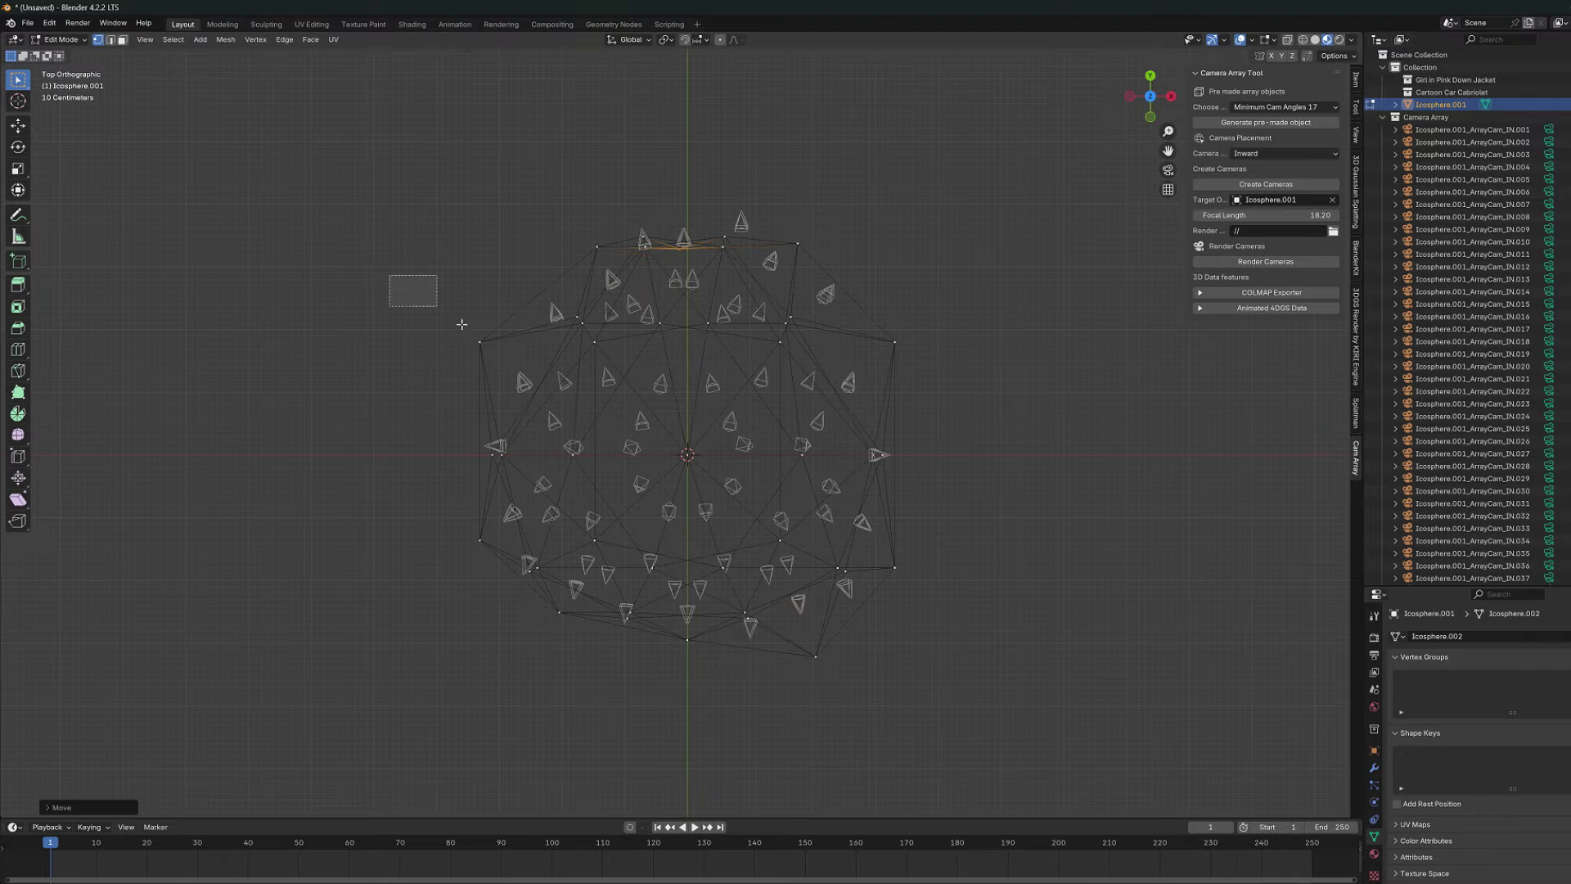
{"action": "left_click", "coordinate": [600, 290]}
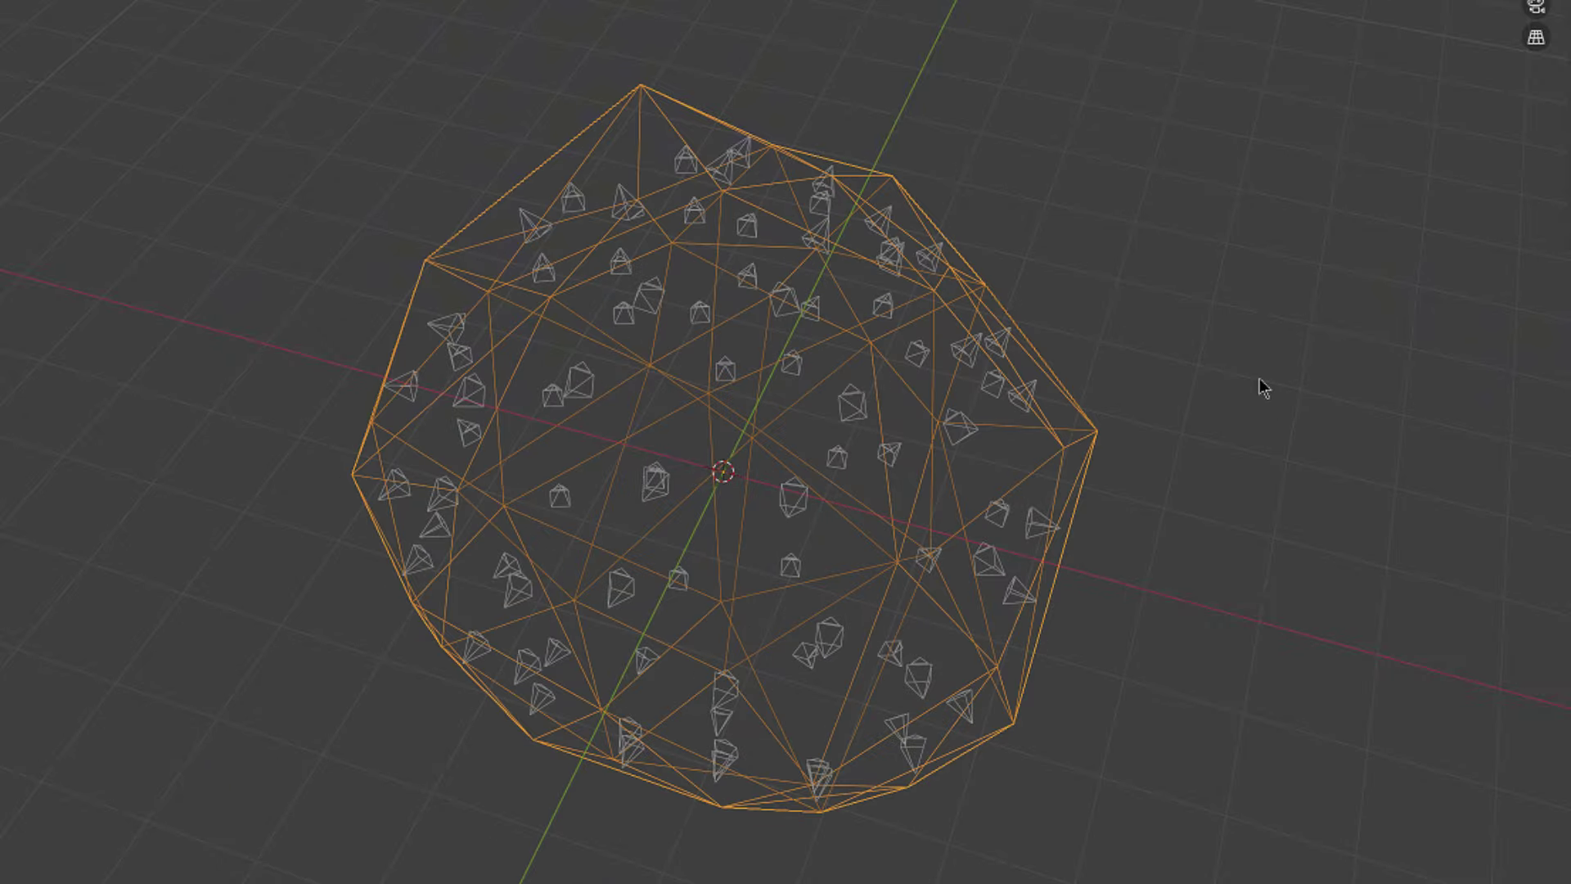
- Stretch the reshaped ico sphere with its cameras along the Z axis in object mode
{"action": "key", "text": "s"}
{"action": "key", "text": "z"}
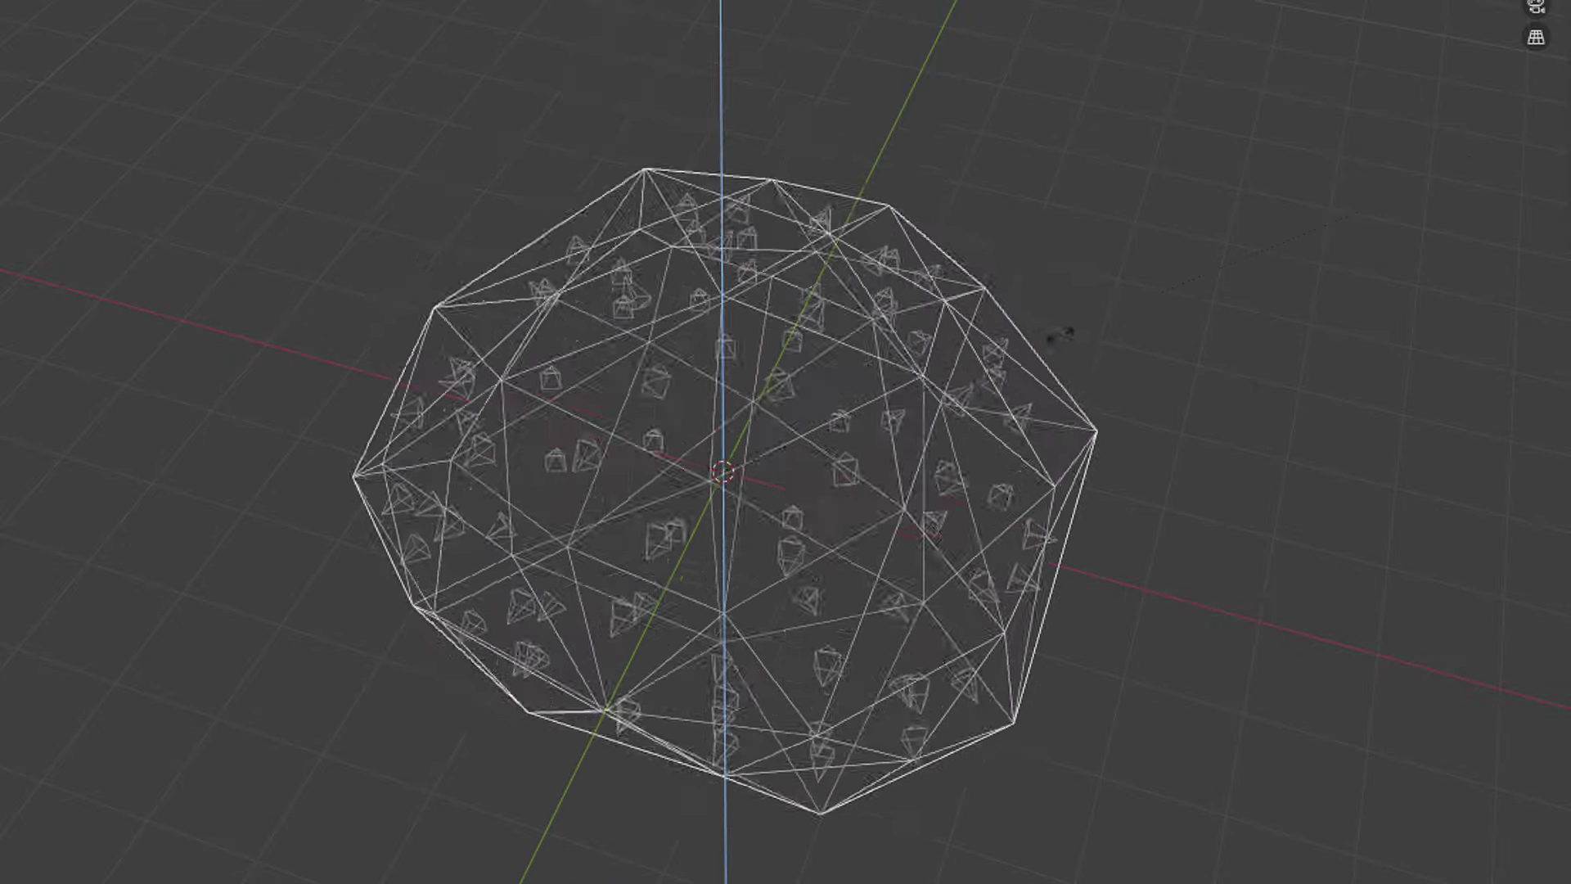
{"action": "left_click", "coordinate": [1268, 178]}
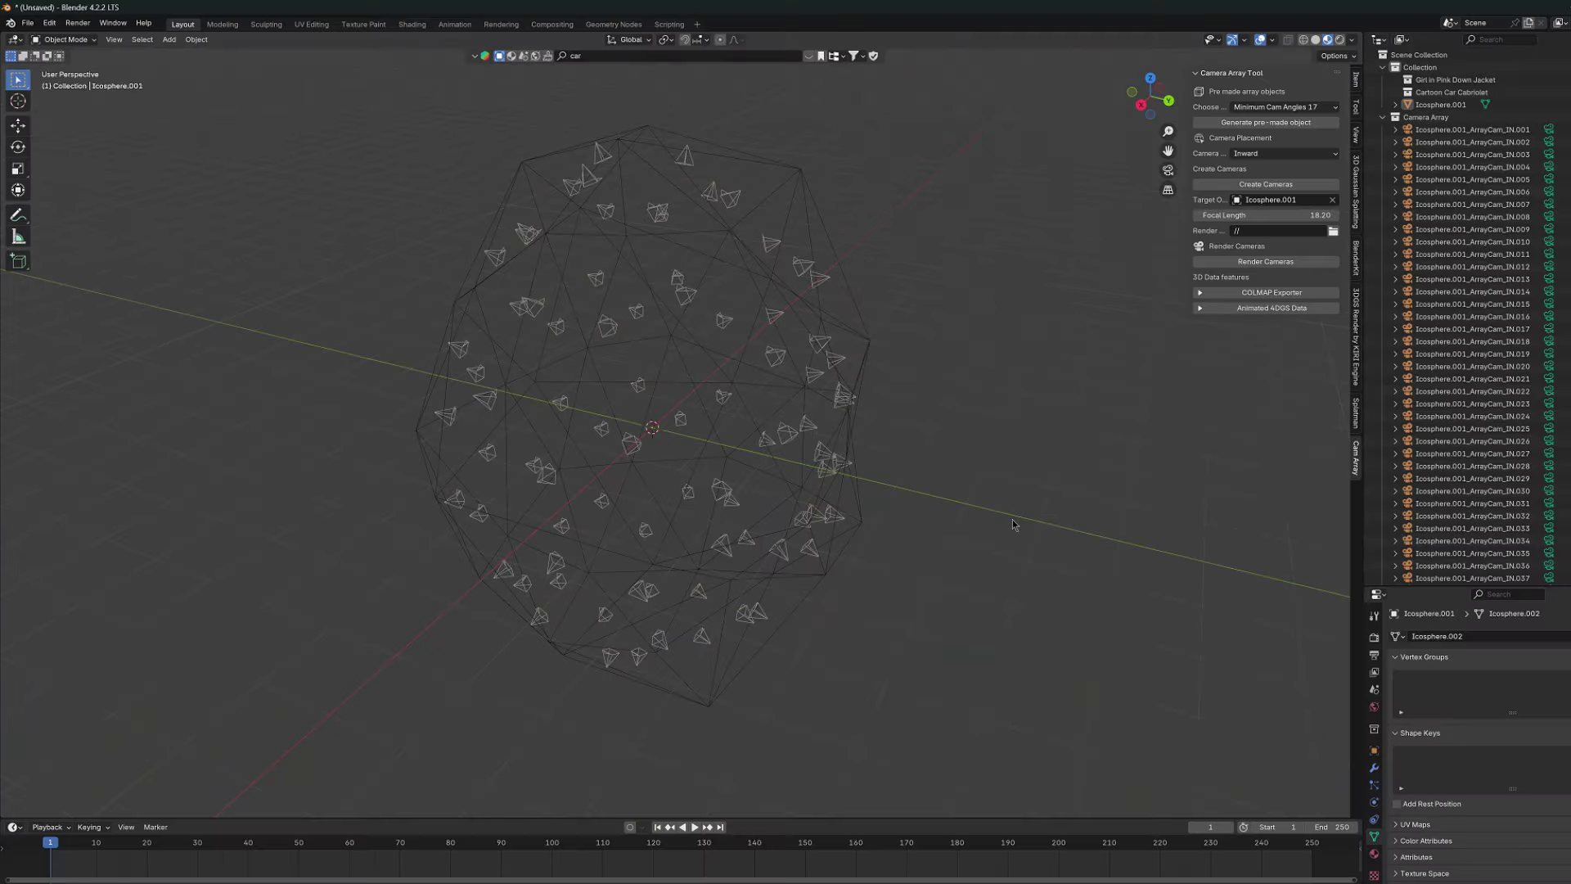
- Delete the ico sphere together with all of its array cameras
{"action": "key", "text": "a"}
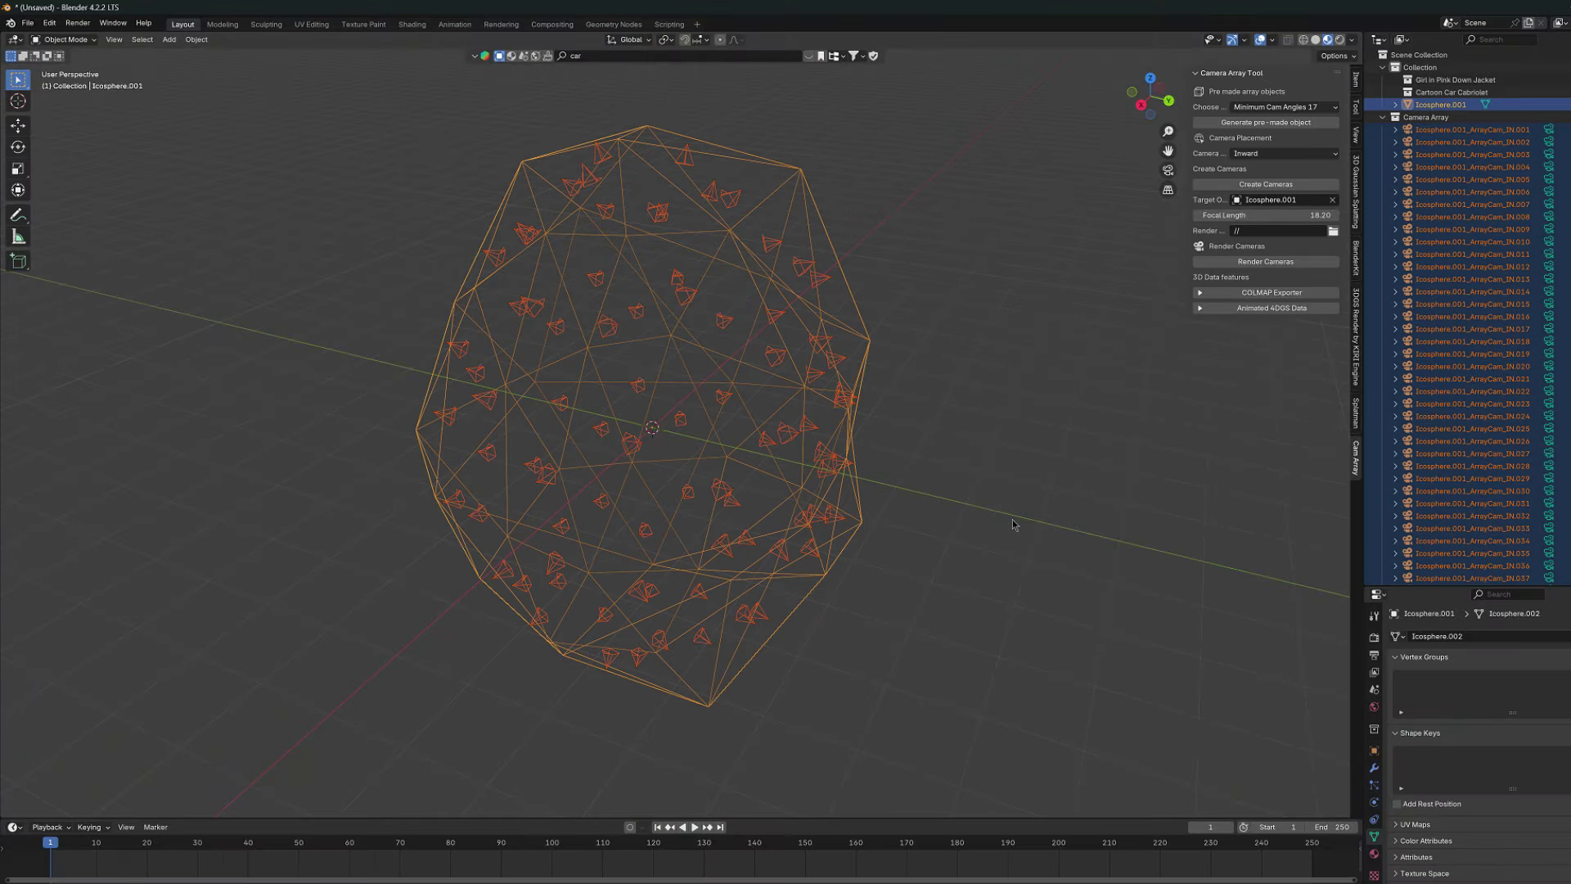
{"action": "key", "text": "Delete"}
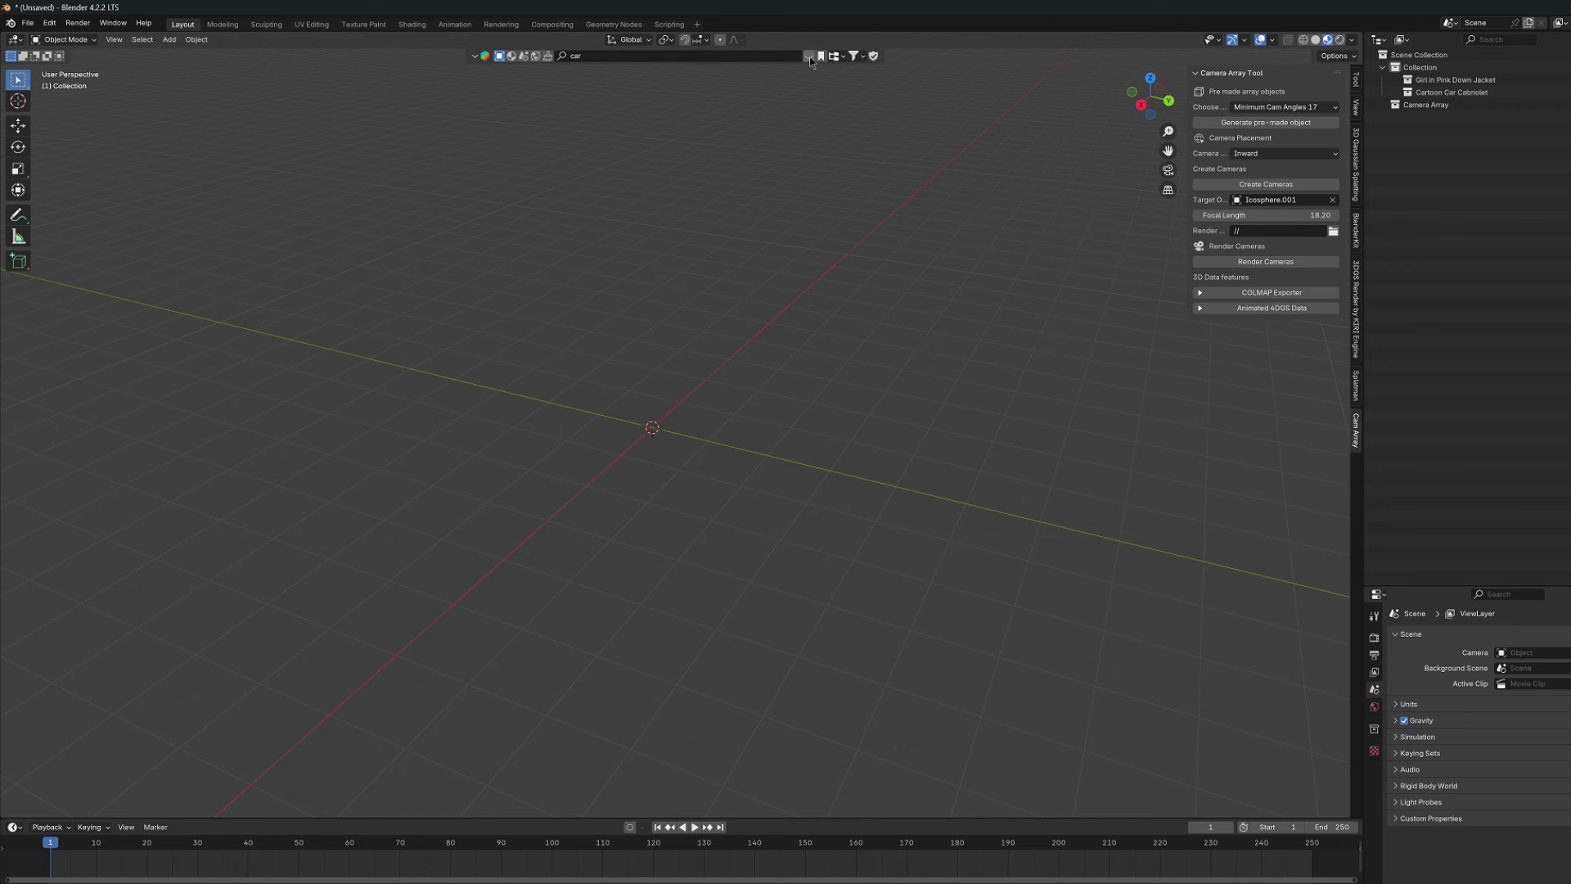
- Search the BlenderKit model library for "santa"
{"action": "left_click", "coordinate": [658, 55]}
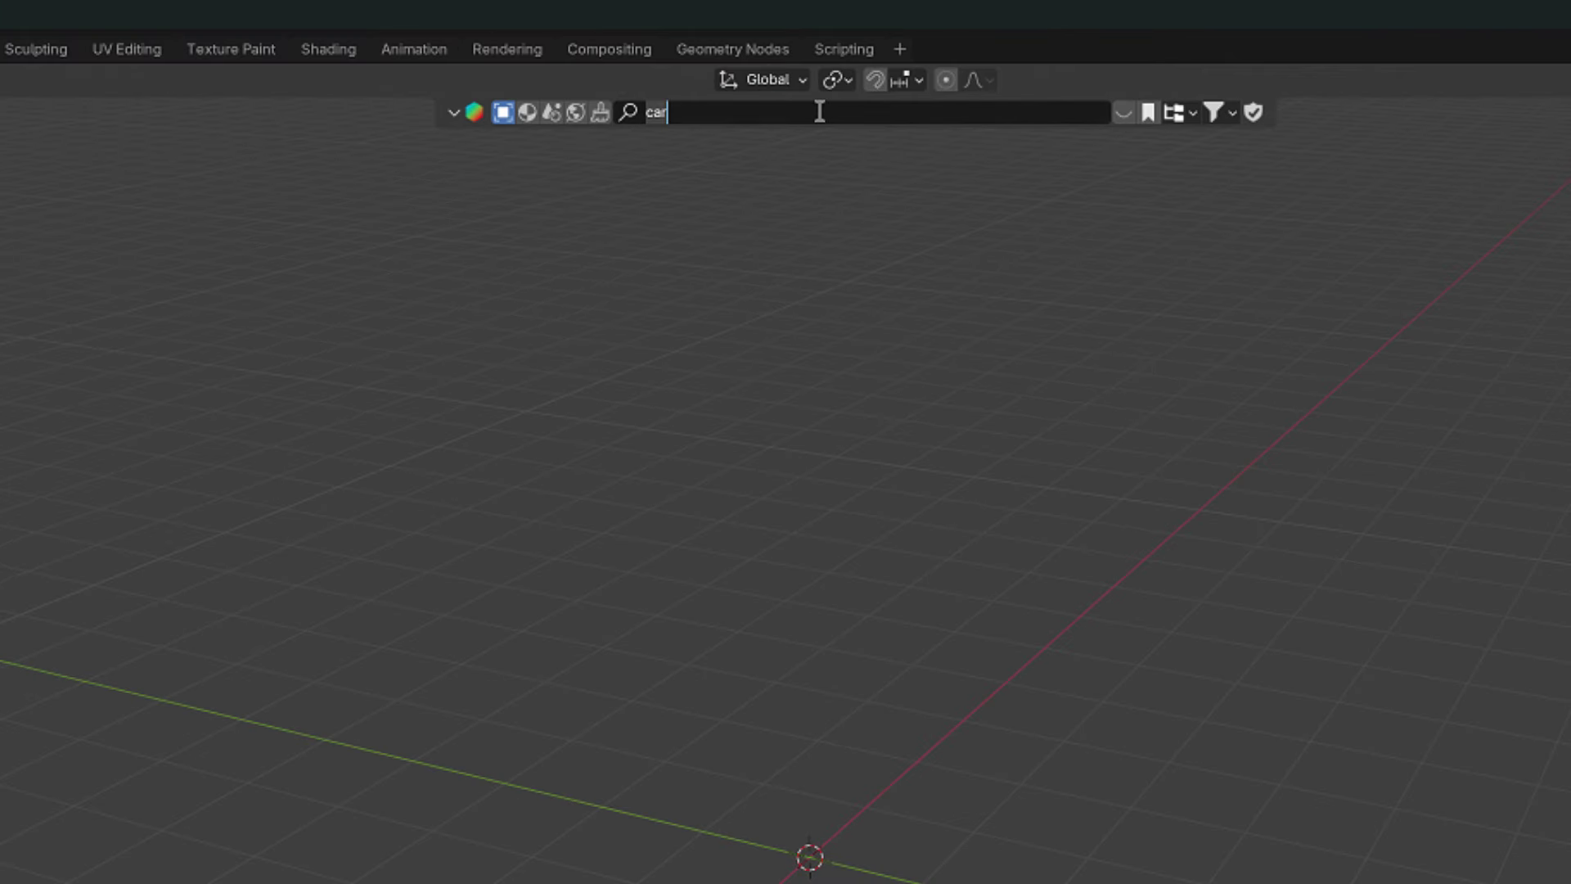
{"action": "key", "text": "BackSpace"}
{"action": "type", "text": "santa"}
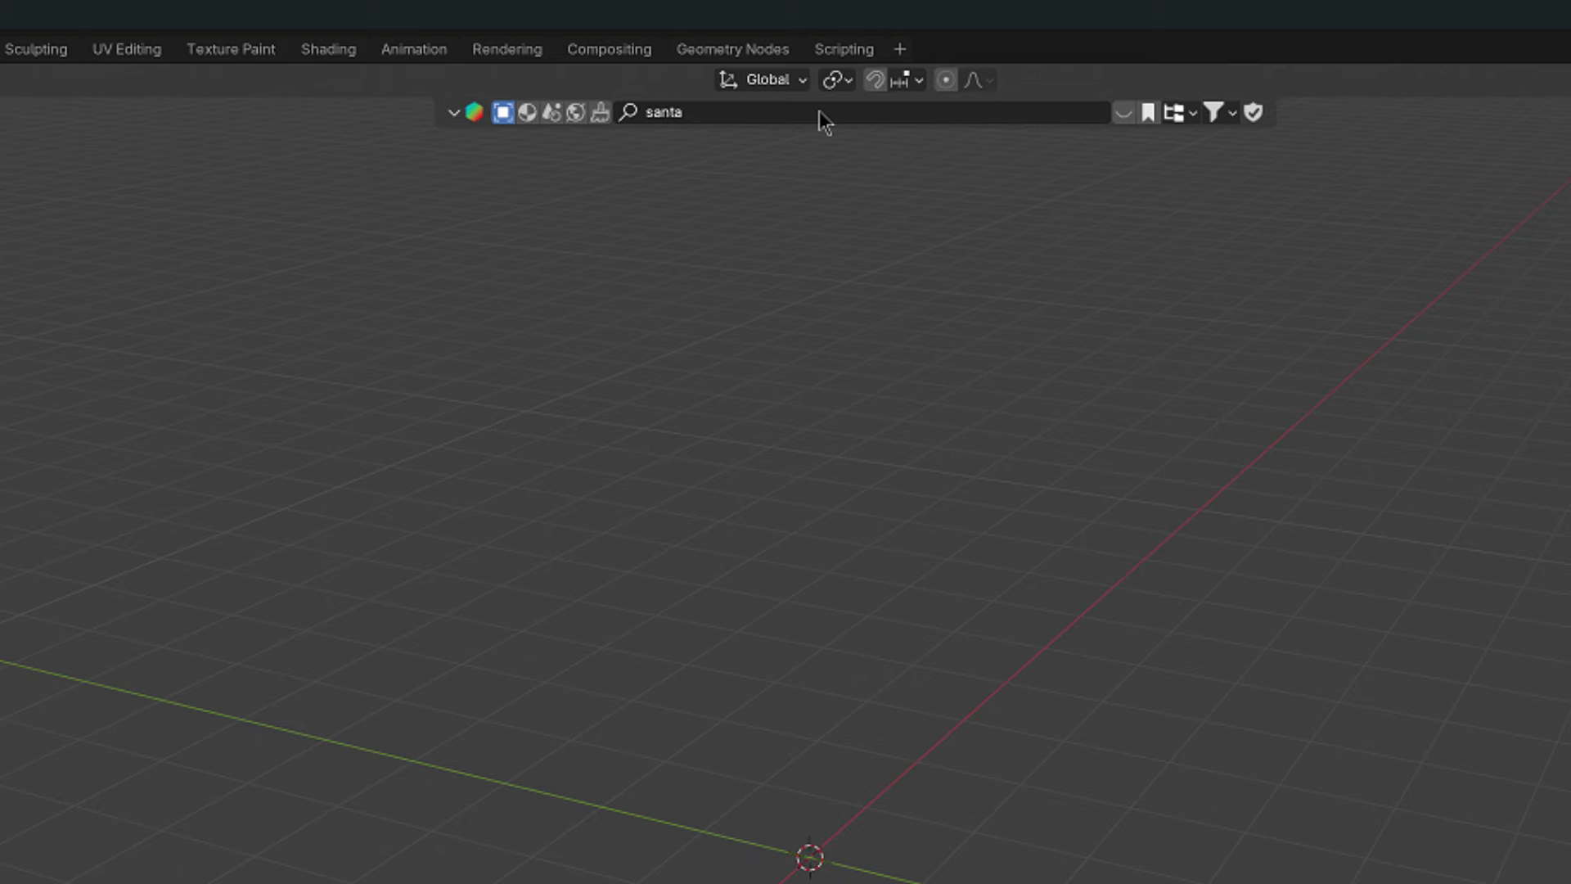
{"action": "key", "text": "Return"}
{"action": "mouse_move", "coordinate": [733, 201]}
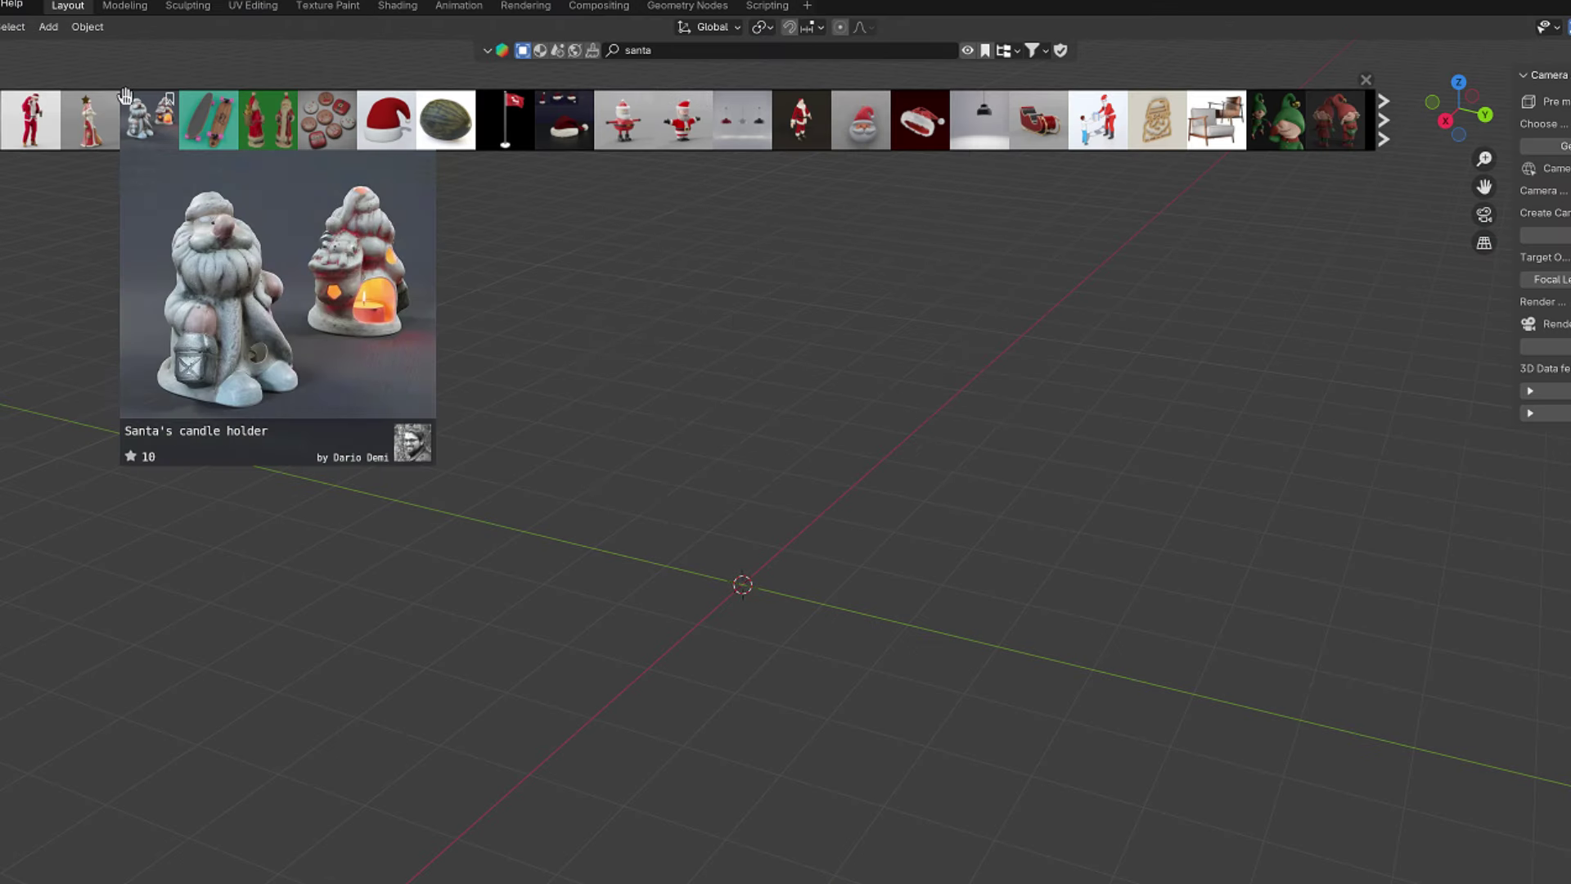
- Place the Bad Santa model from the library results at the world origin
{"action": "mouse_move", "coordinate": [30, 105]}
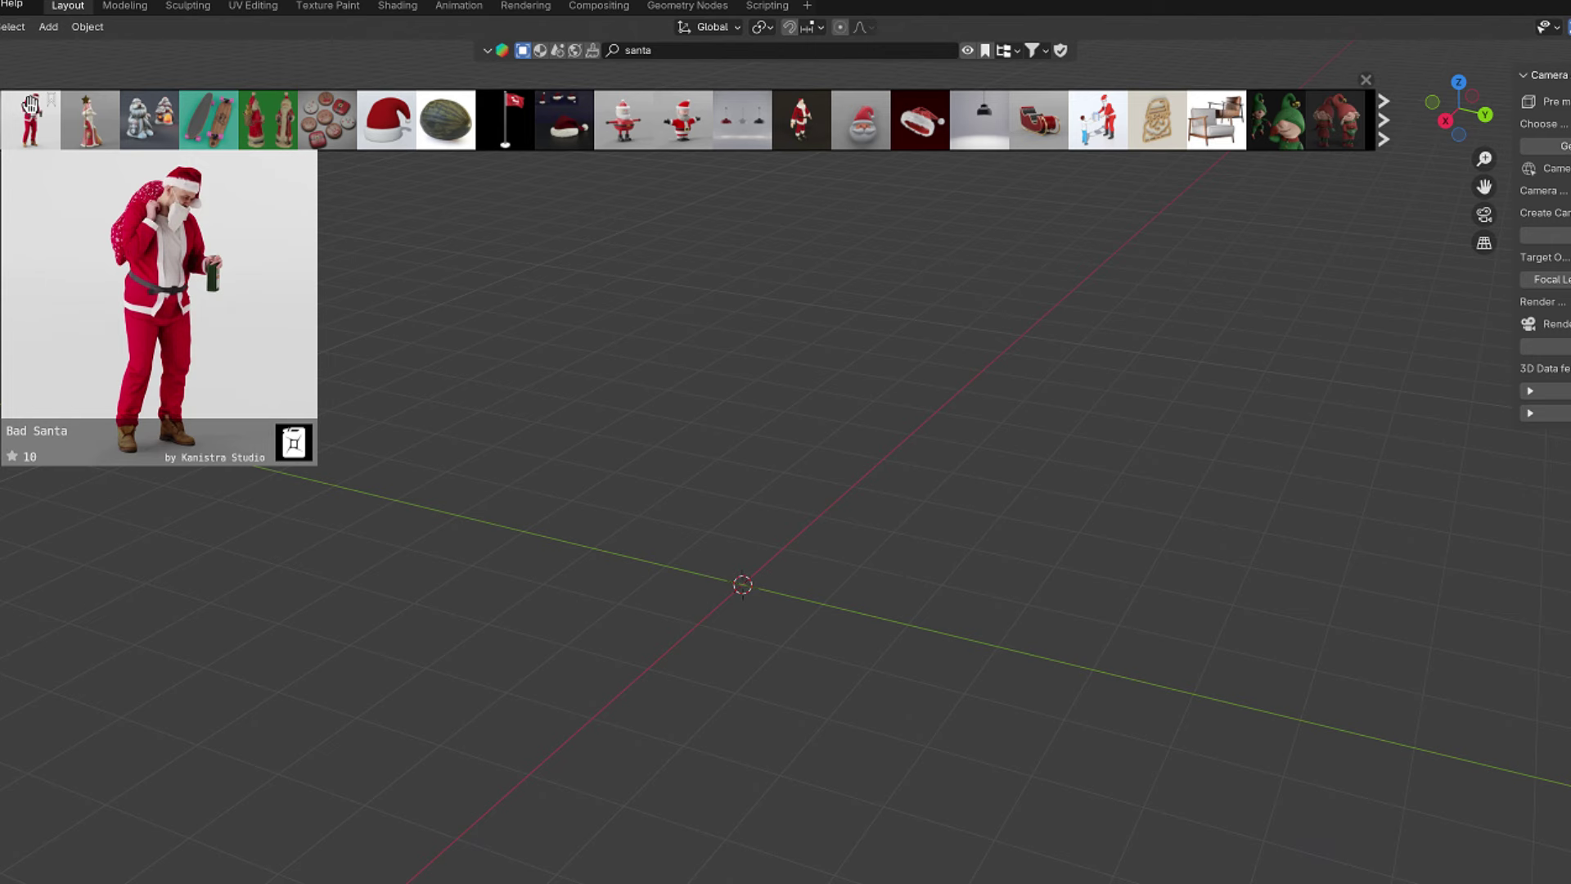
{"action": "left_click_drag", "start_coordinate": [31, 105], "coordinate": [81, 156]}
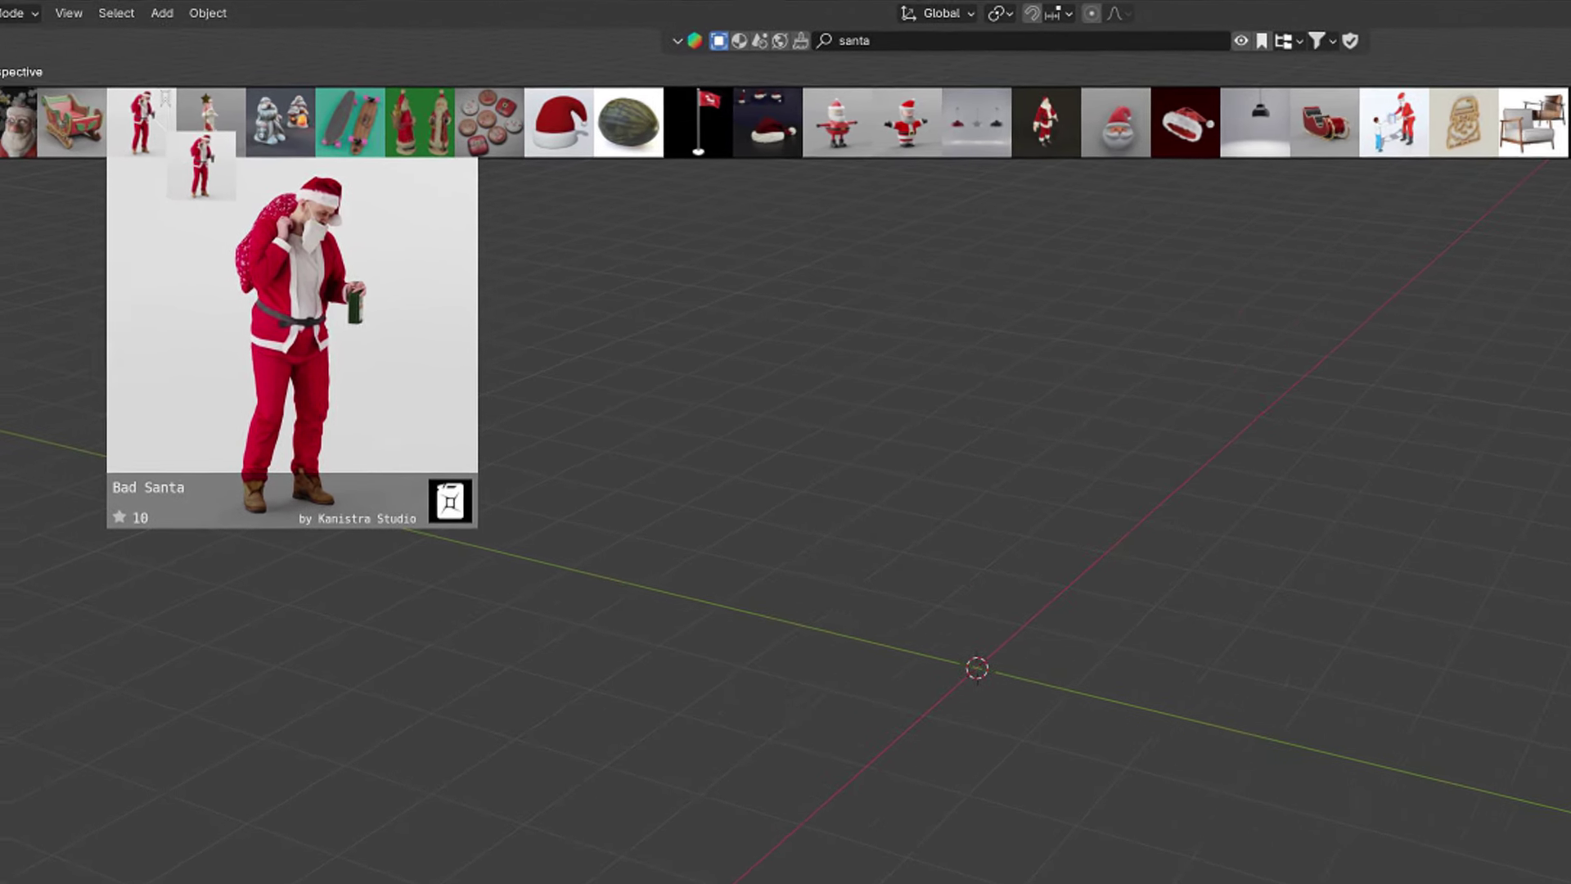
{"action": "left_click_drag", "start_coordinate": [167, 201], "coordinate": [977, 668]}
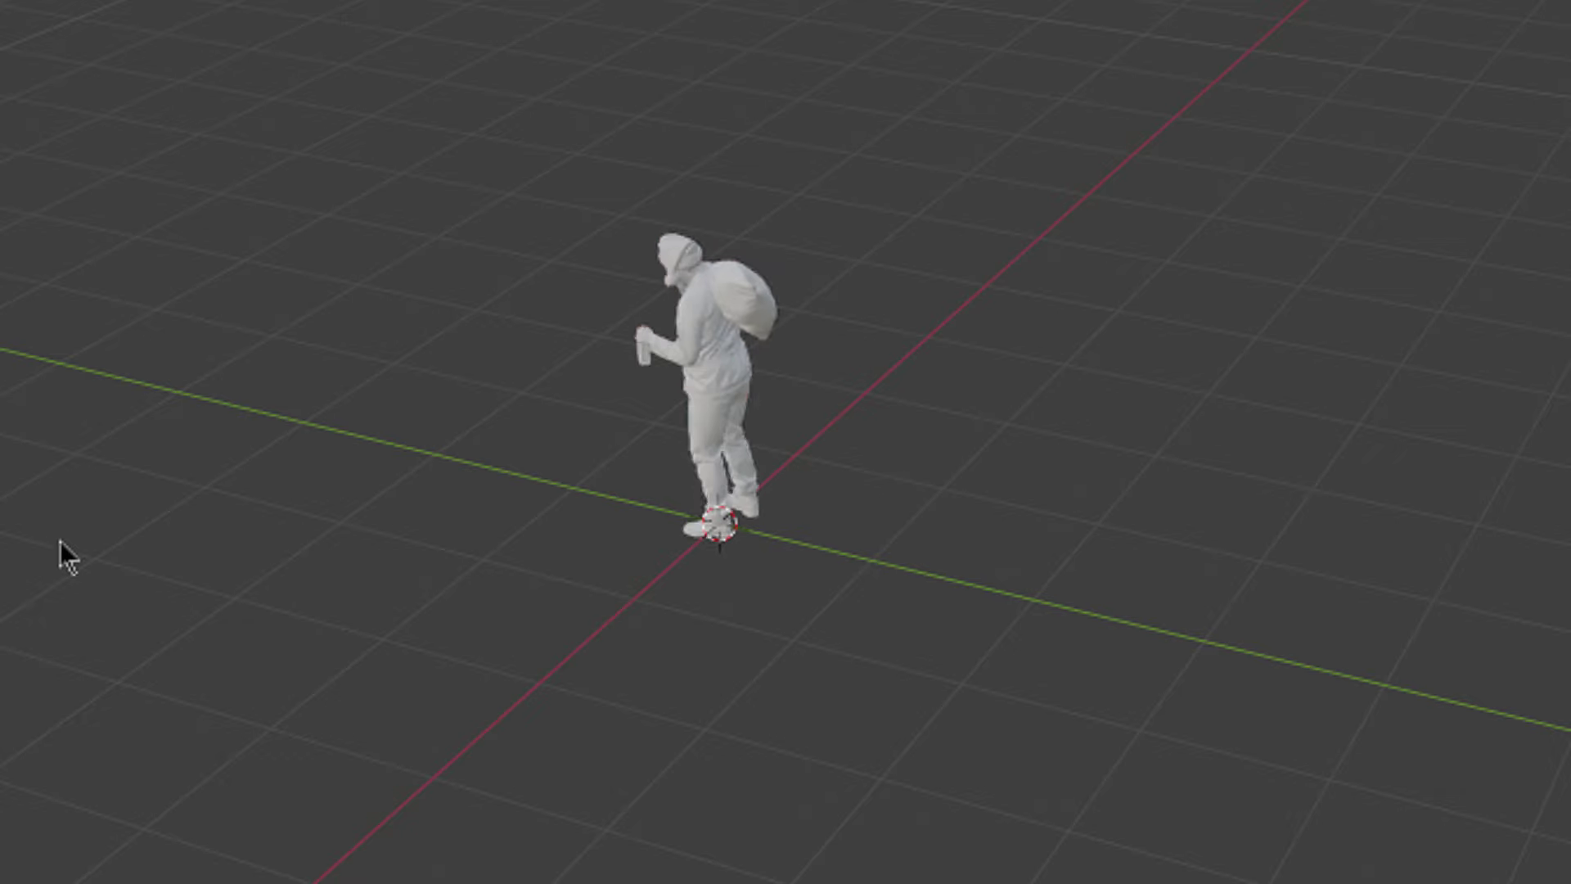
{"action": "middle_click_drag", "start_coordinate": [87, 527], "coordinate": [477, 485]}
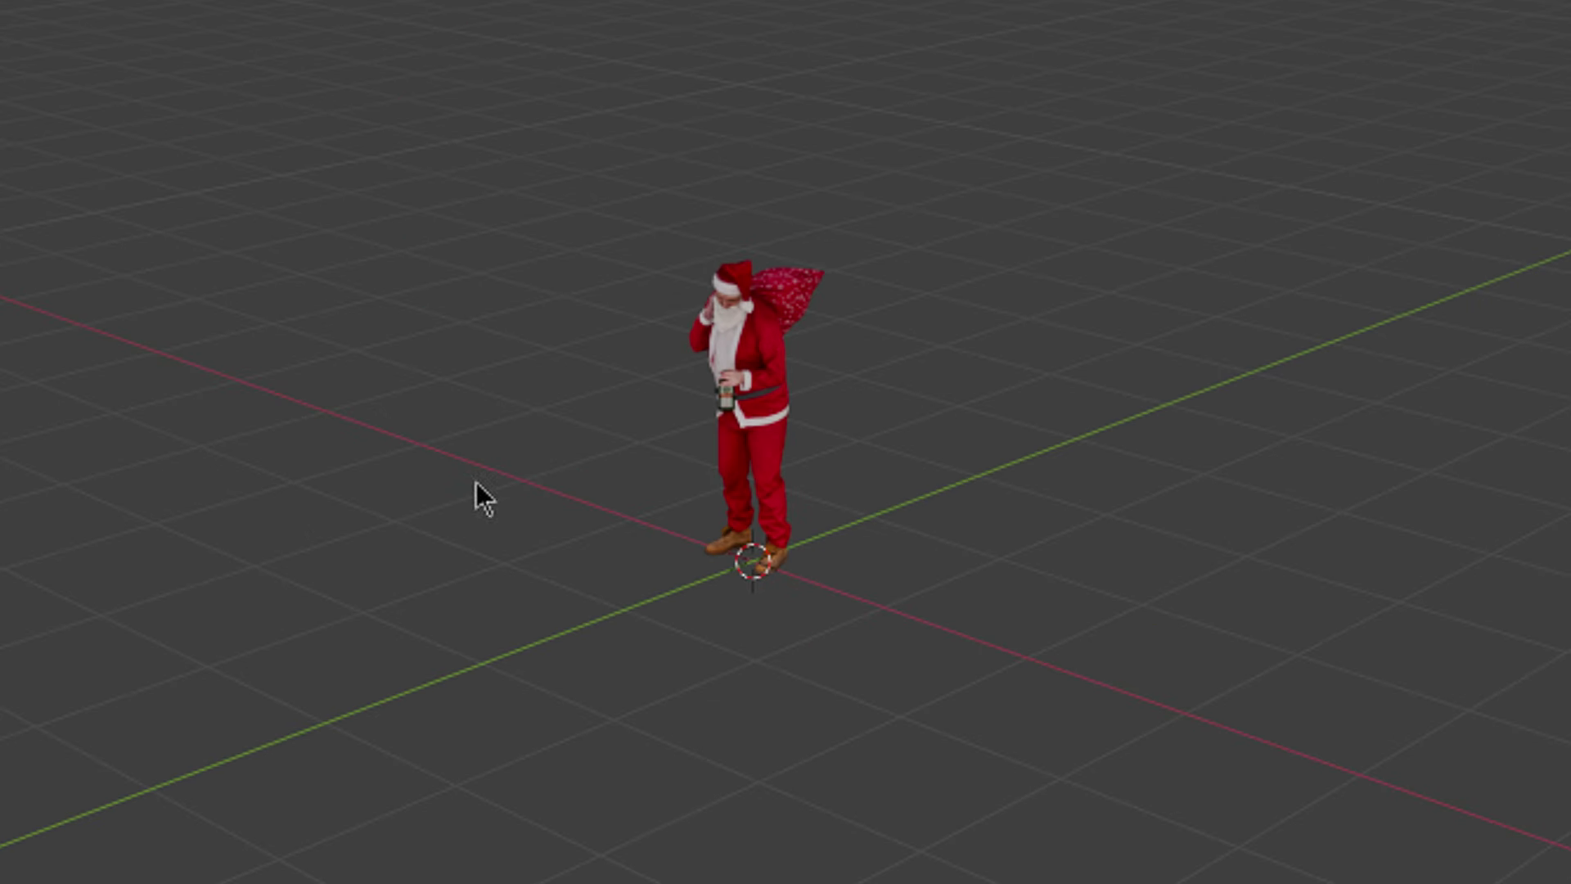
{"action": "scroll", "coordinate": [941, 737], "scroll_direction": "up", "scroll_amount": 5}
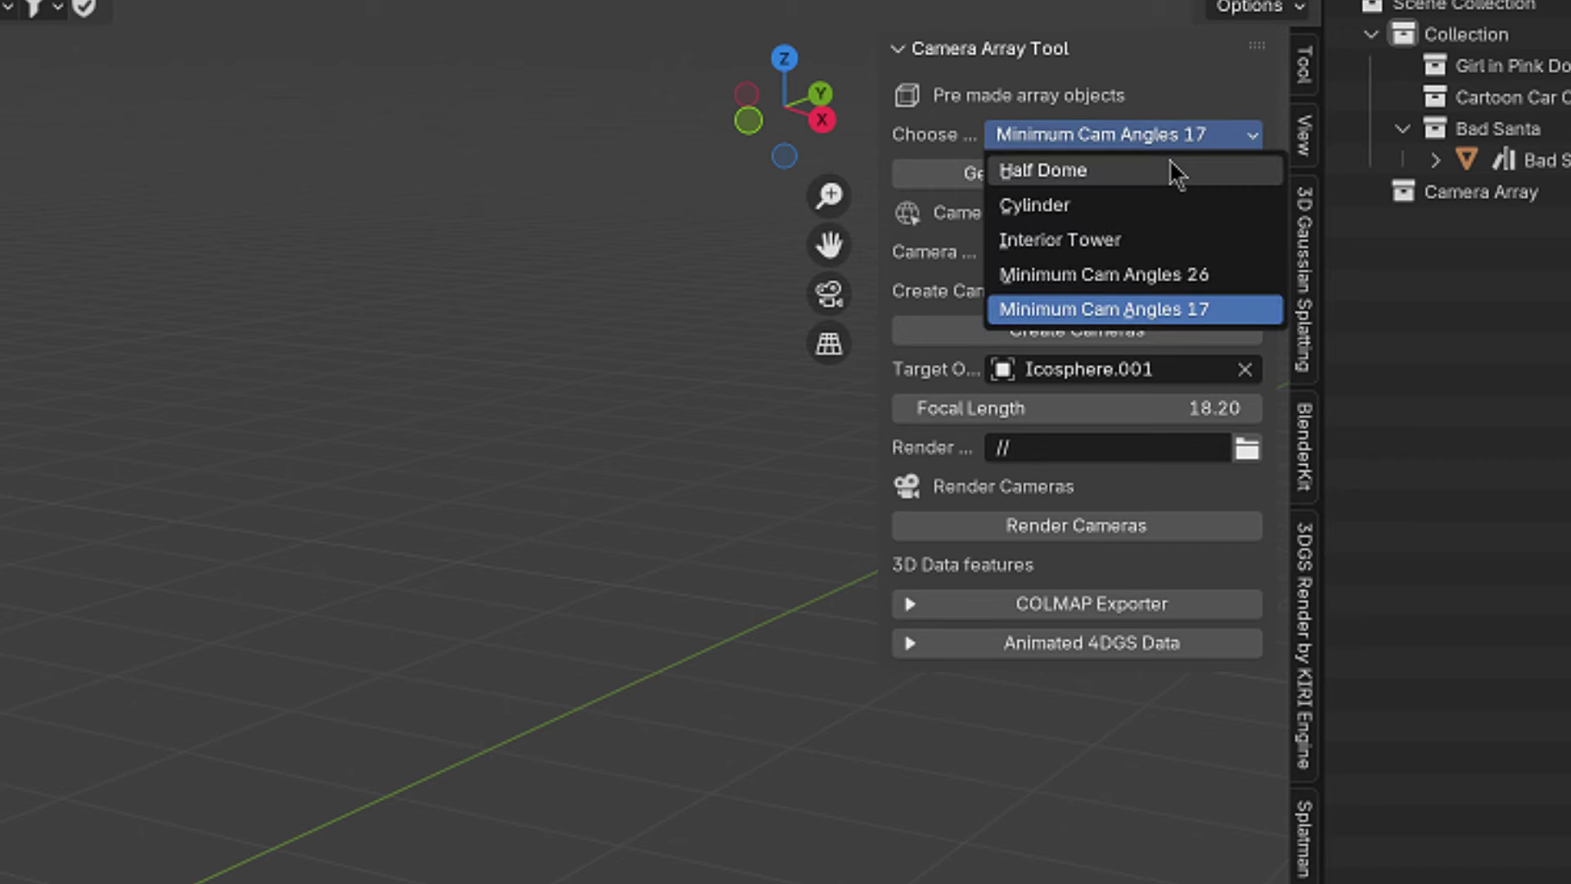
- Generate the pre-made Half Dome array object around the Santa model and scale it down slightly
{"action": "left_click", "coordinate": [1172, 167]}
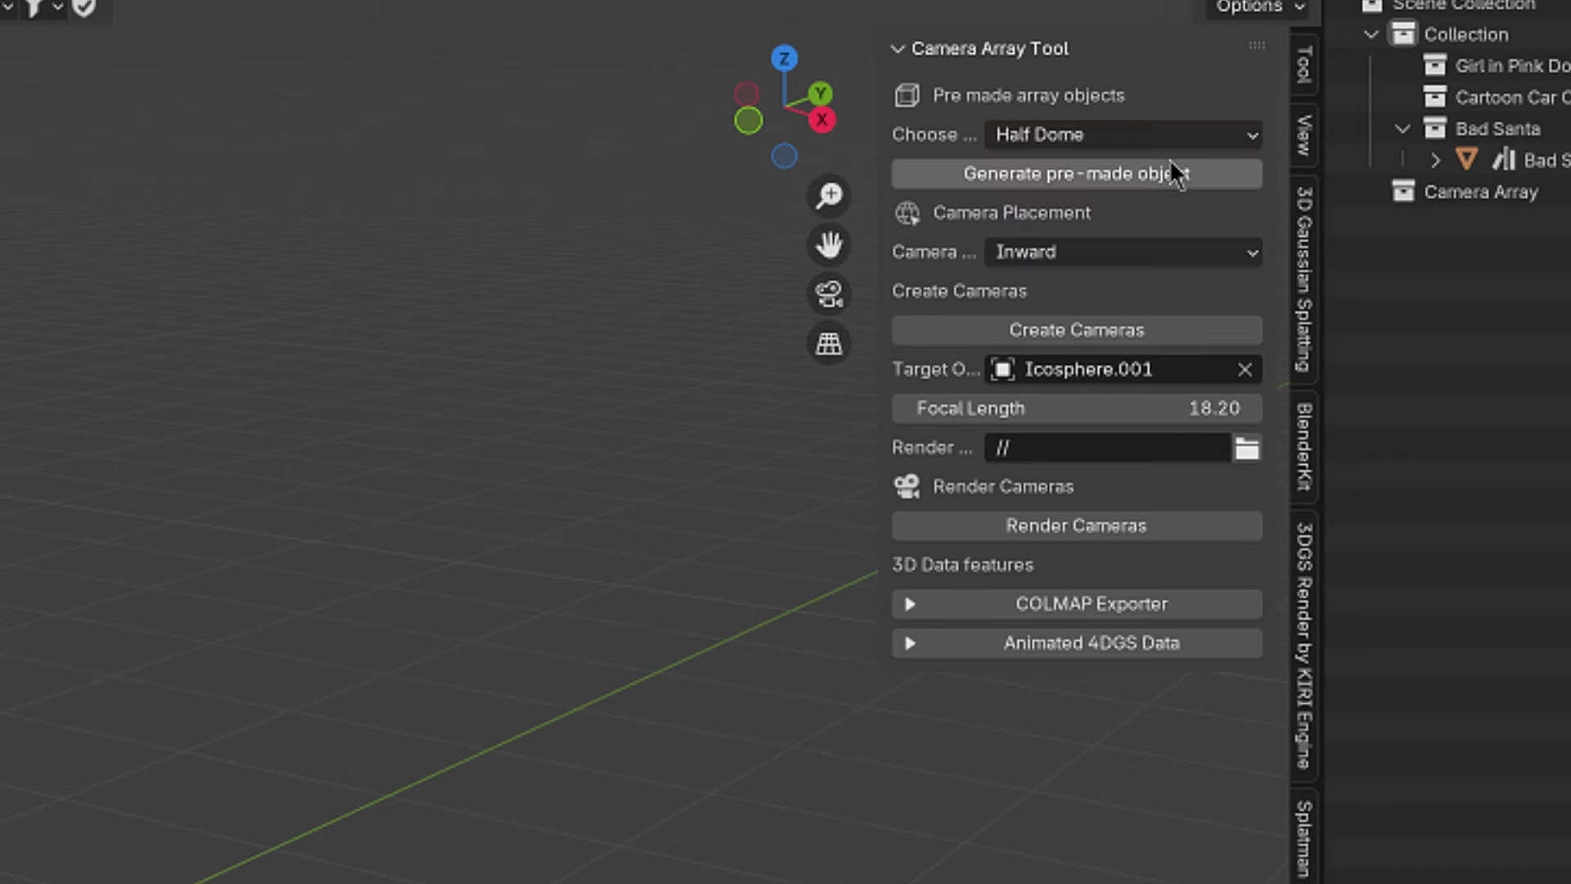
{"action": "left_click", "coordinate": [1093, 175]}
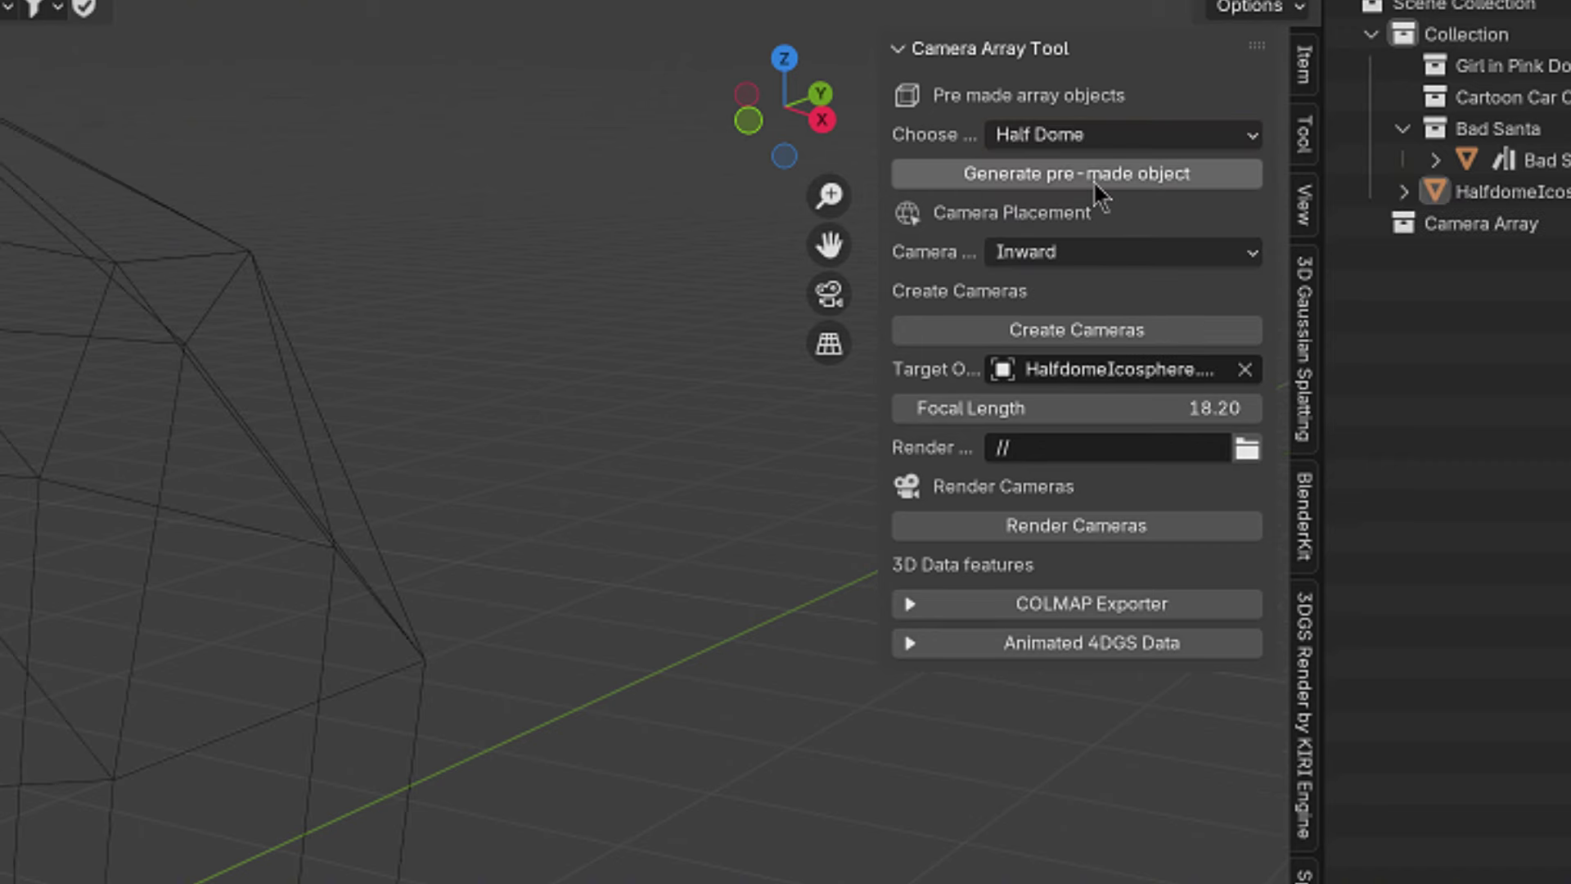
{"action": "key", "text": "s"}
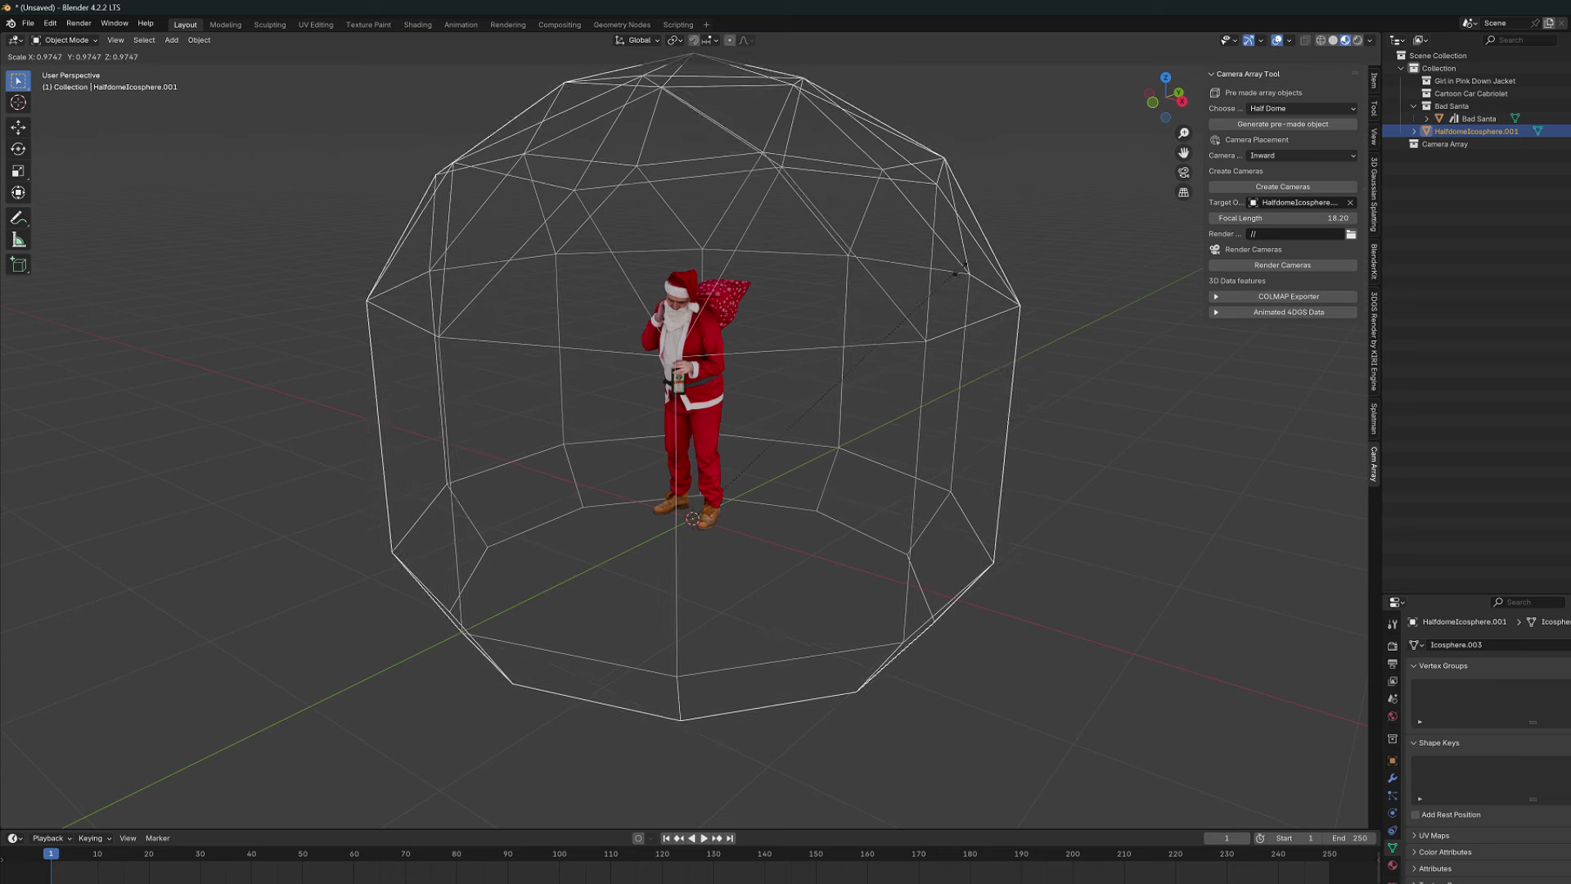
{"action": "left_click", "coordinate": [908, 351]}
{"action": "middle_click_drag", "start_coordinate": [908, 352], "coordinate": [1010, 323]}
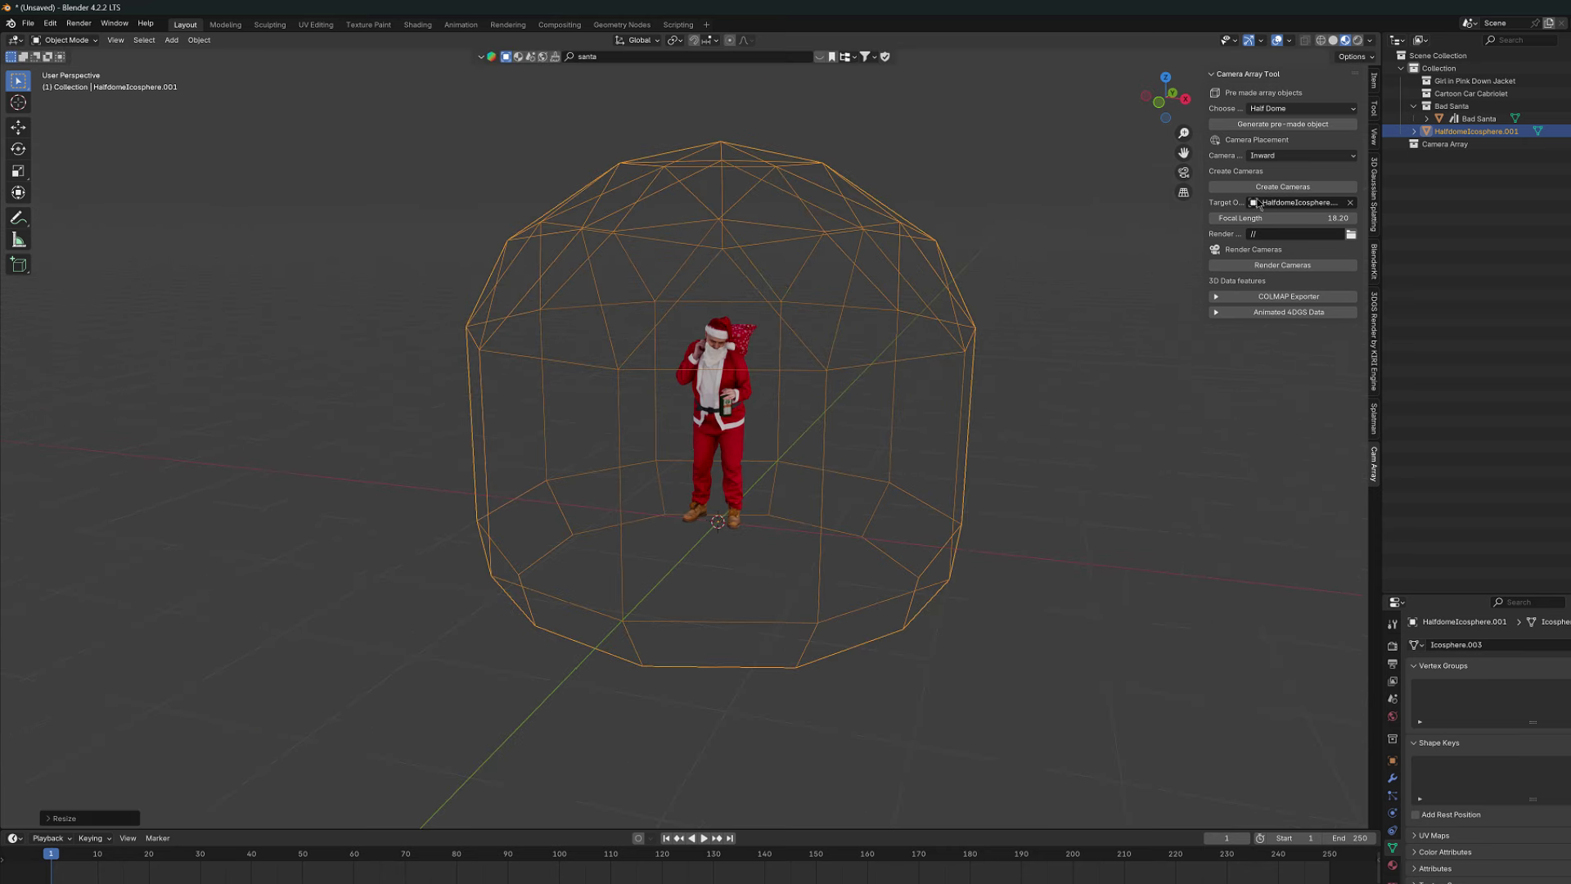
- Create inward-facing cameras on the half dome
{"action": "left_click", "coordinate": [1283, 195]}
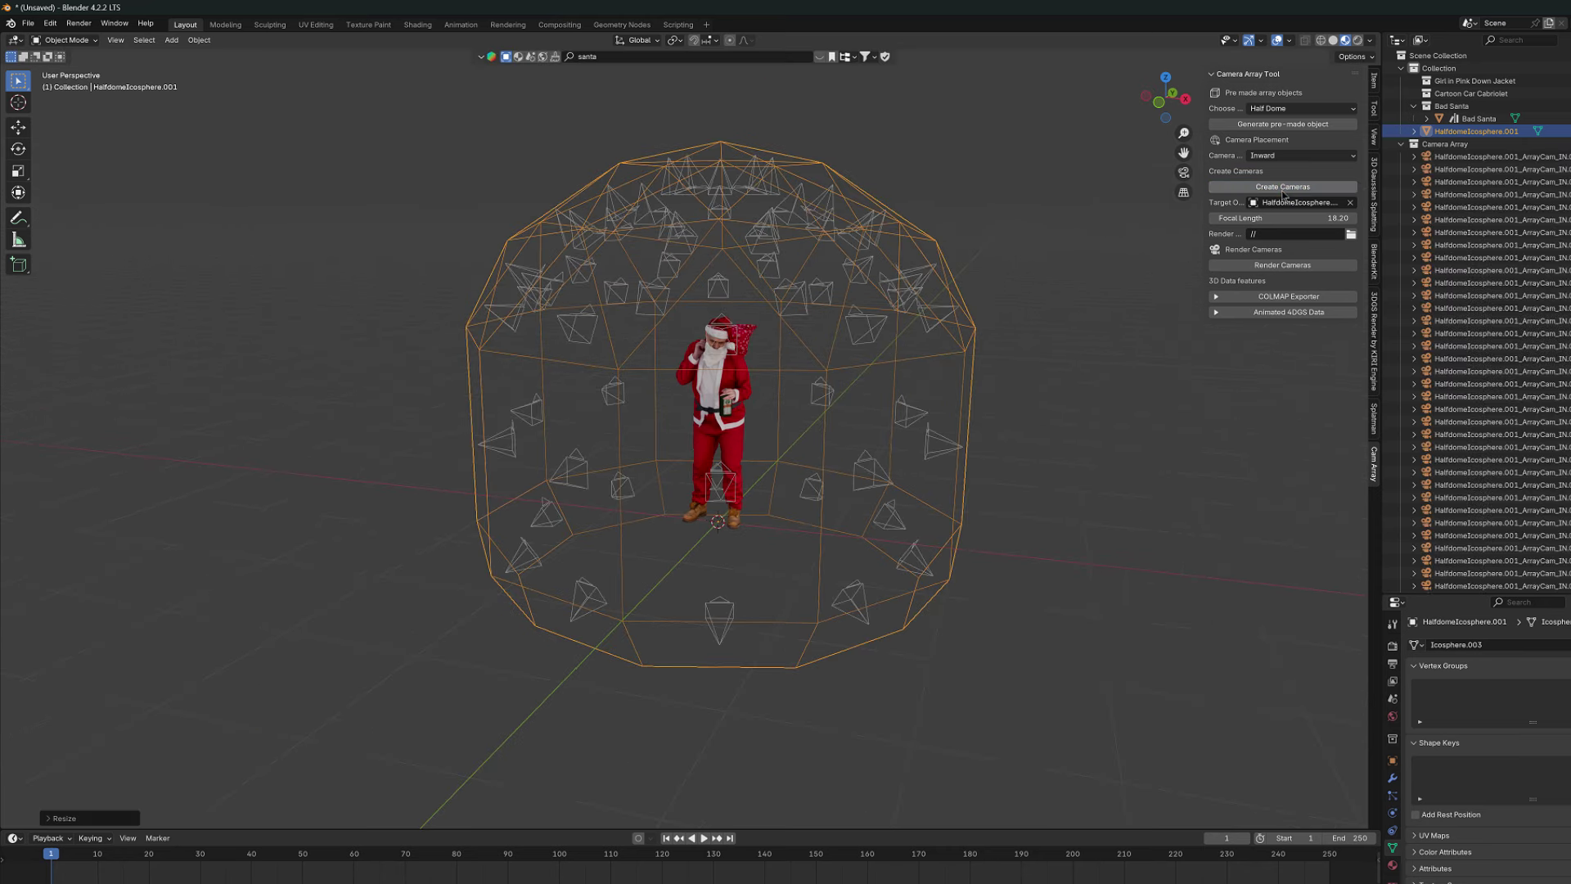
{"action": "middle_click_drag", "start_coordinate": [981, 329], "coordinate": [1155, 240]}
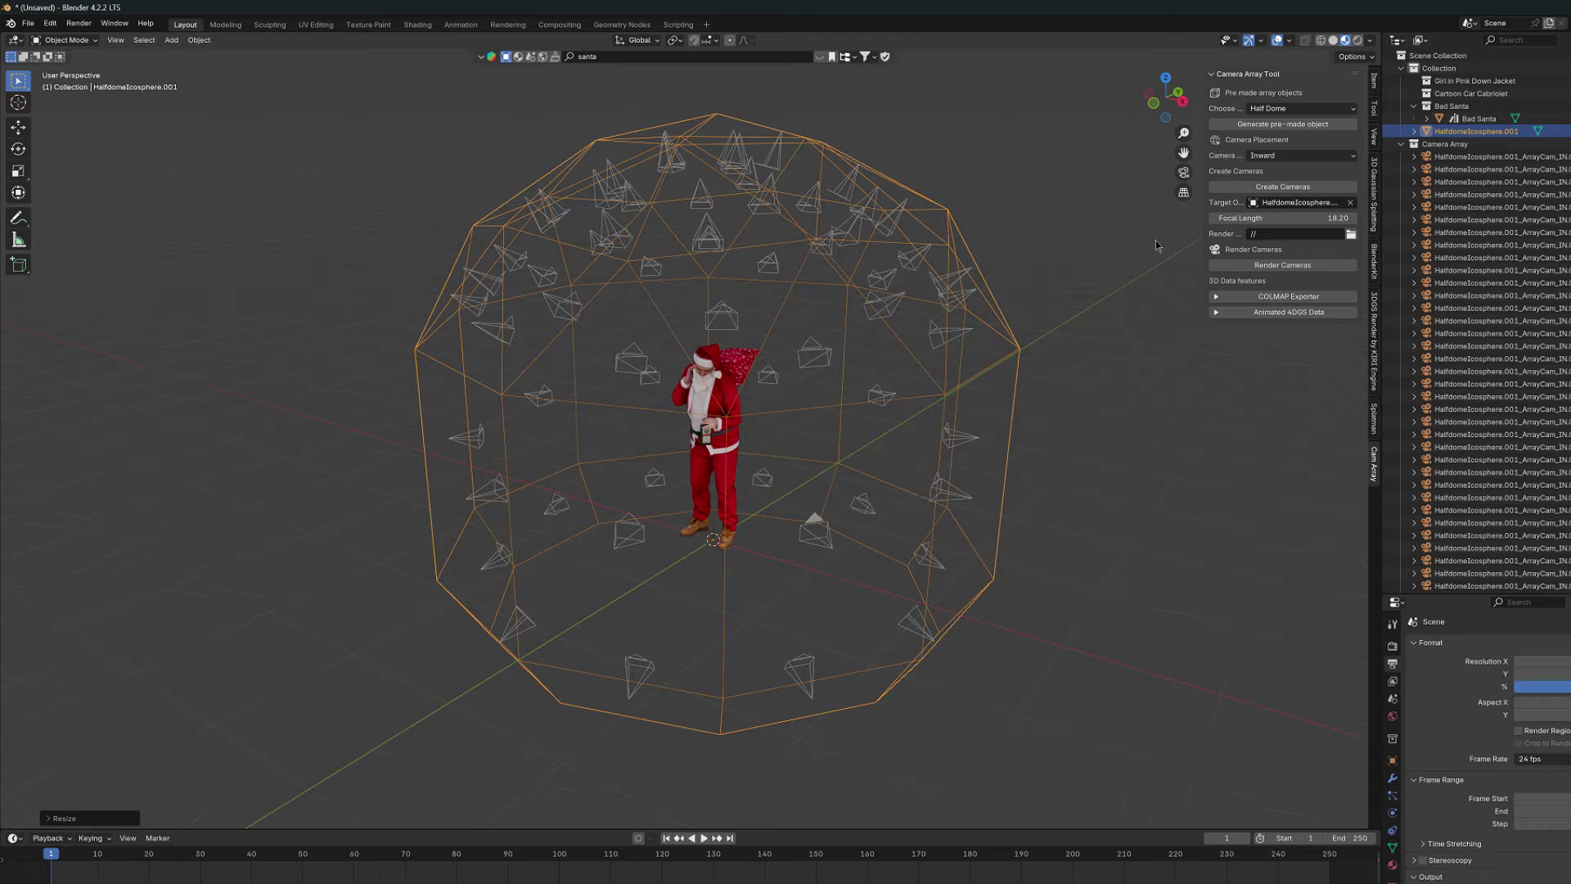
- Look through the half dome's array cameras one after another, up to camera 006
{"action": "left_click", "coordinate": [1183, 172]}
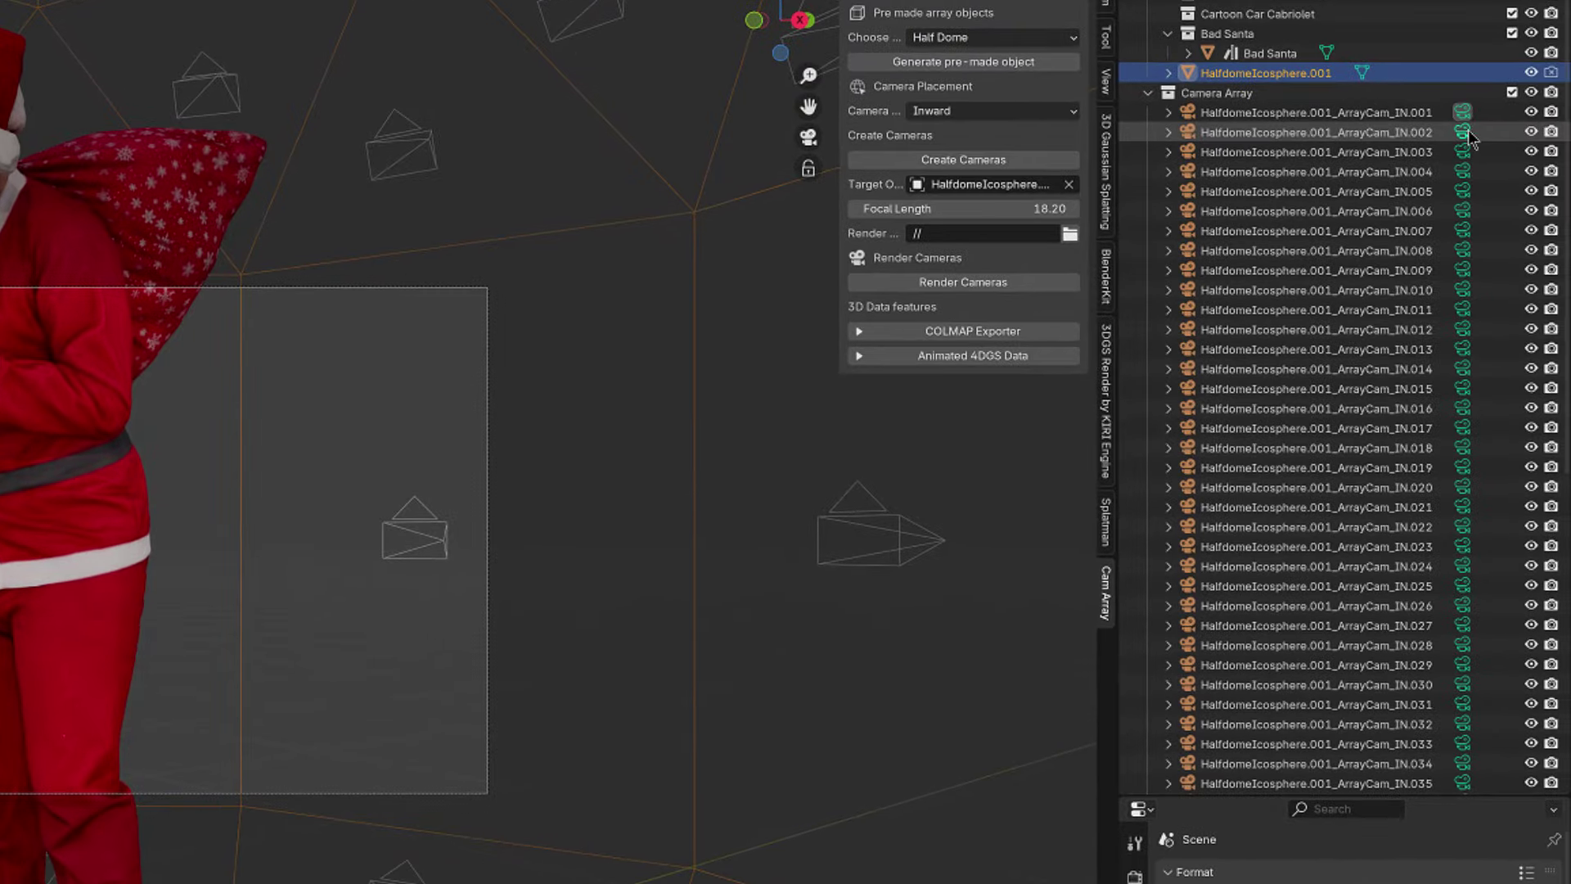
{"action": "left_click", "coordinate": [1480, 156]}
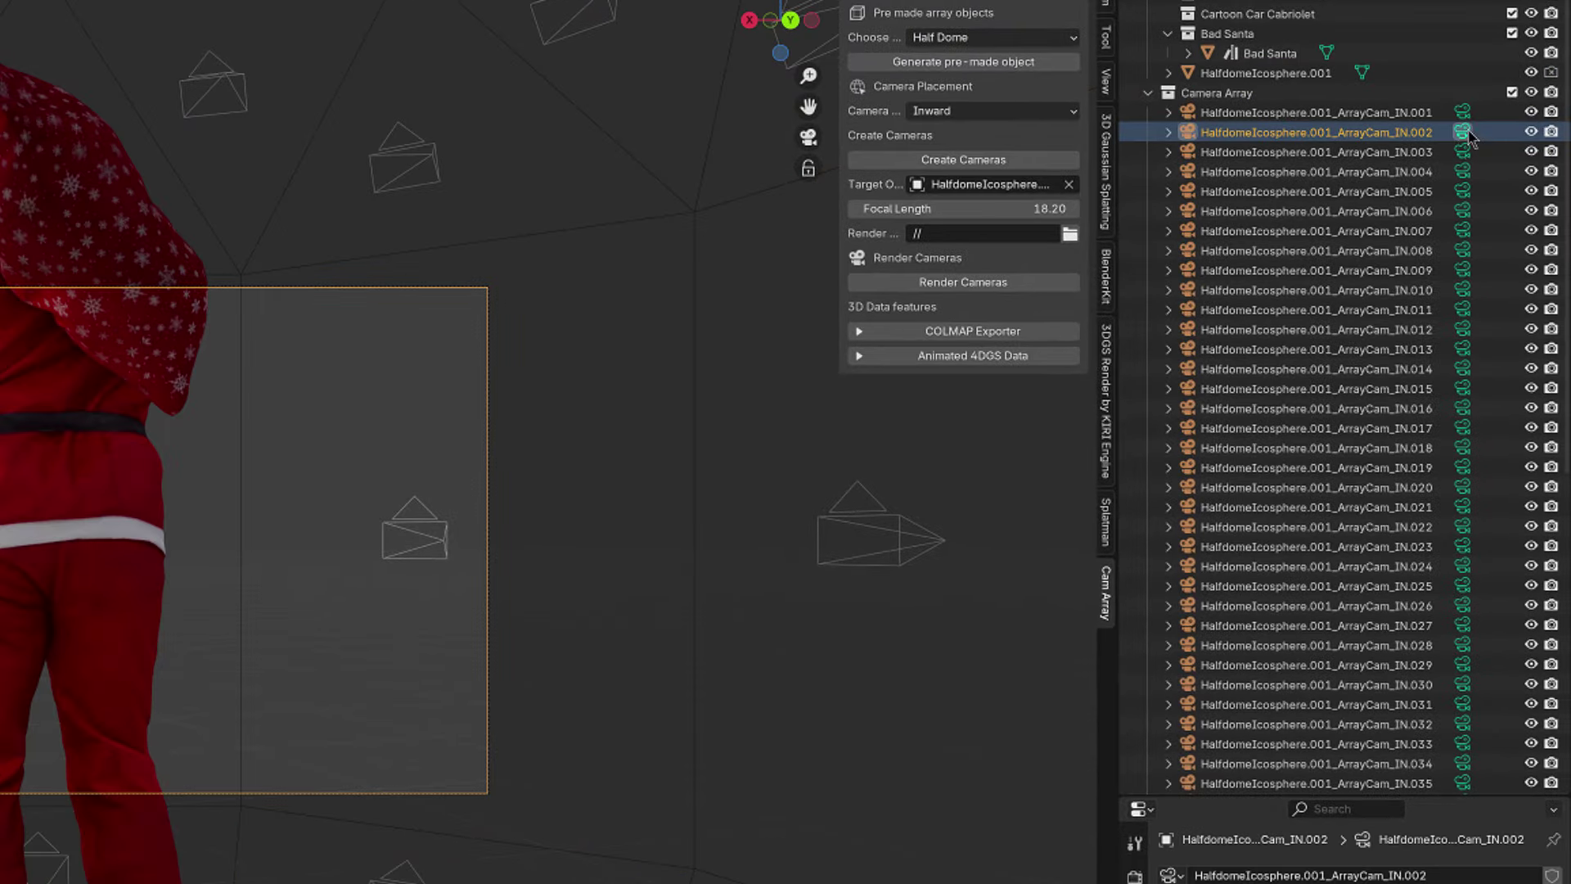
{"action": "left_click", "coordinate": [1462, 171]}
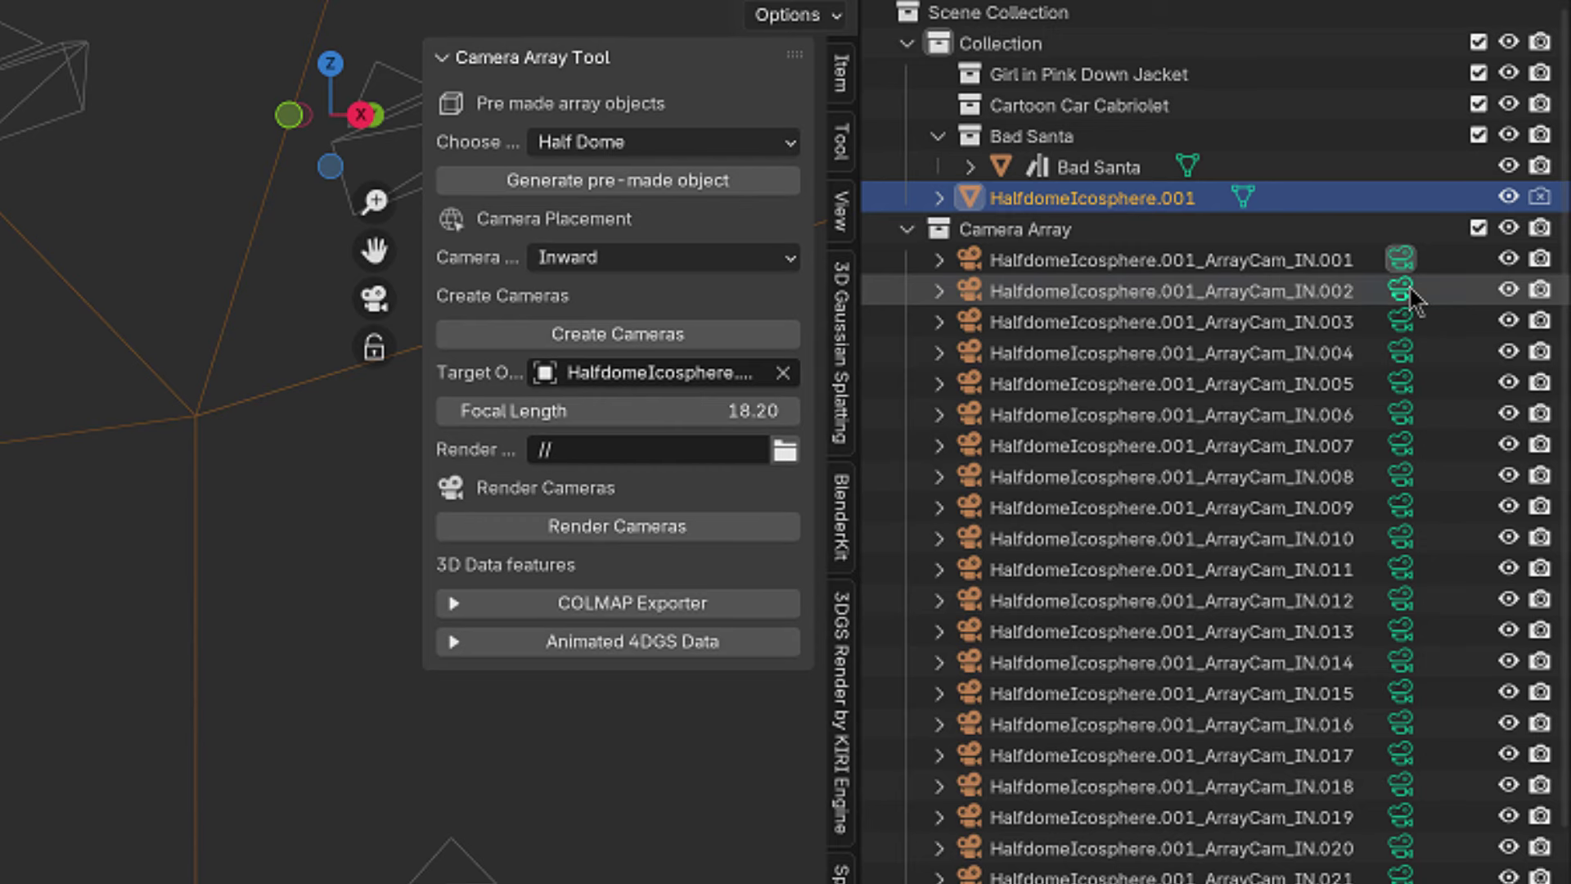
{"action": "left_click", "coordinate": [1402, 291]}
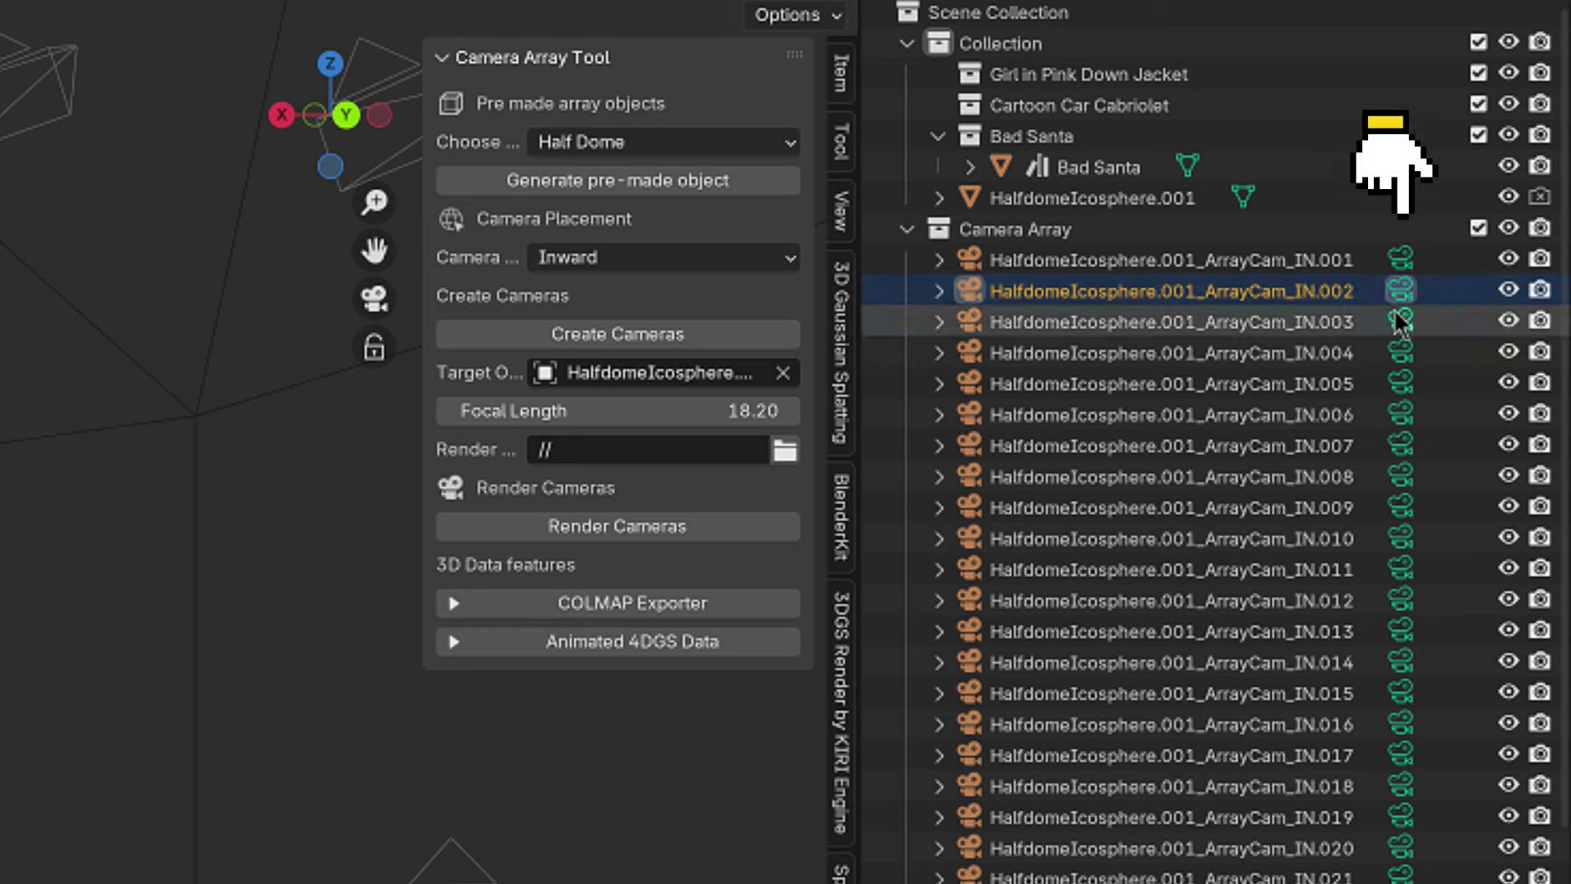
{"action": "left_click", "coordinate": [1401, 321]}
{"action": "left_click", "coordinate": [1401, 352]}
{"action": "left_click", "coordinate": [1401, 384]}
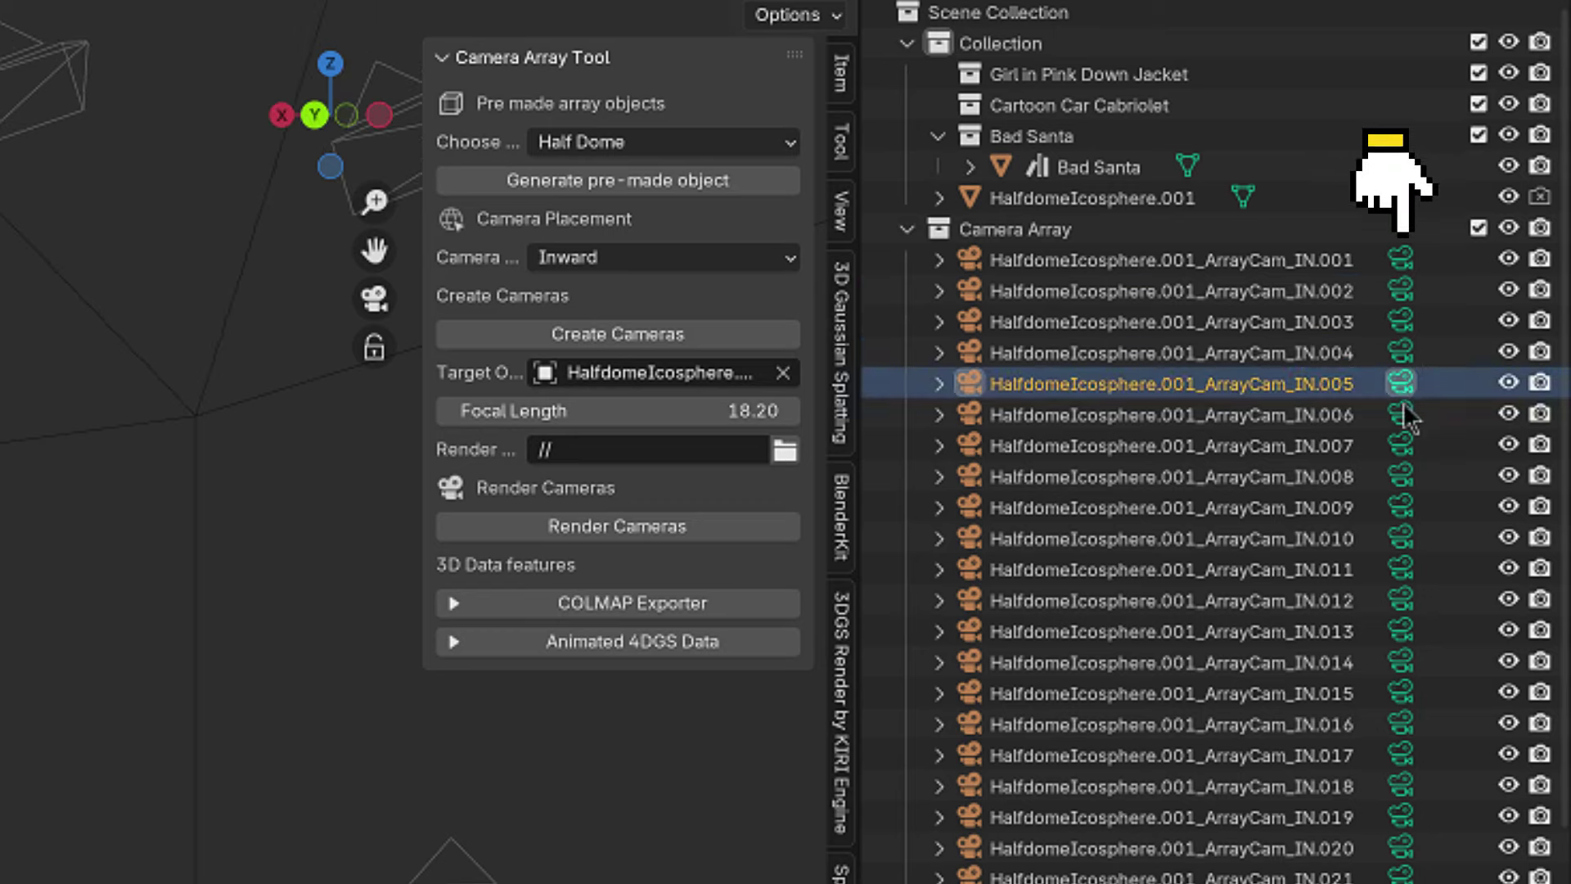
{"action": "left_click", "coordinate": [1401, 415]}
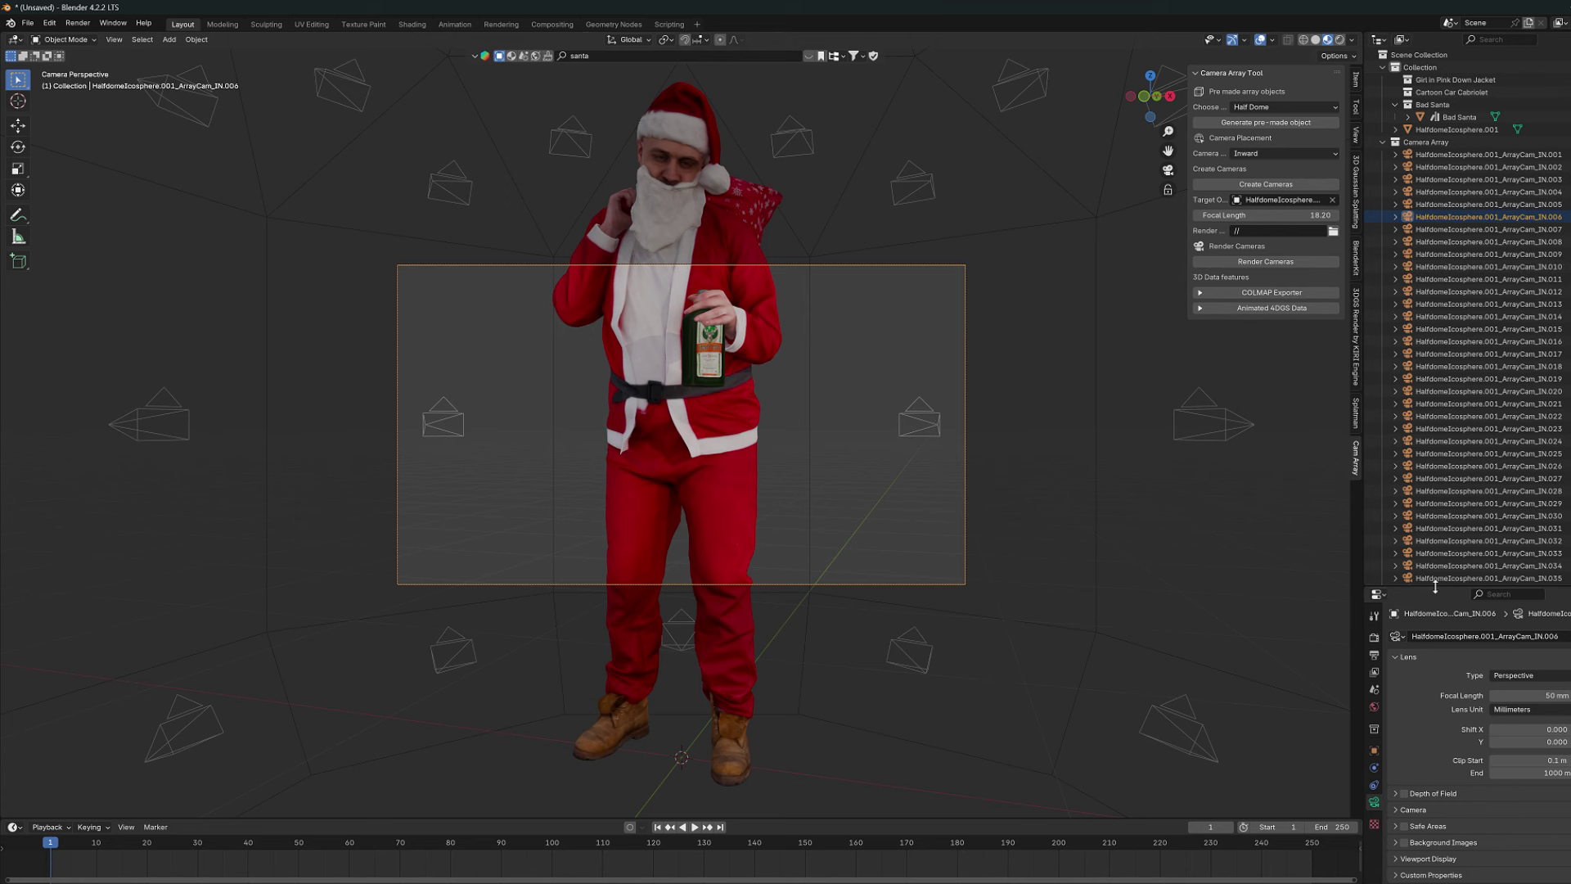
- Set the horizontal output resolution to 1080 px for a square render
{"action": "left_click_drag", "start_coordinate": [1435, 584], "coordinate": [1448, 325]}
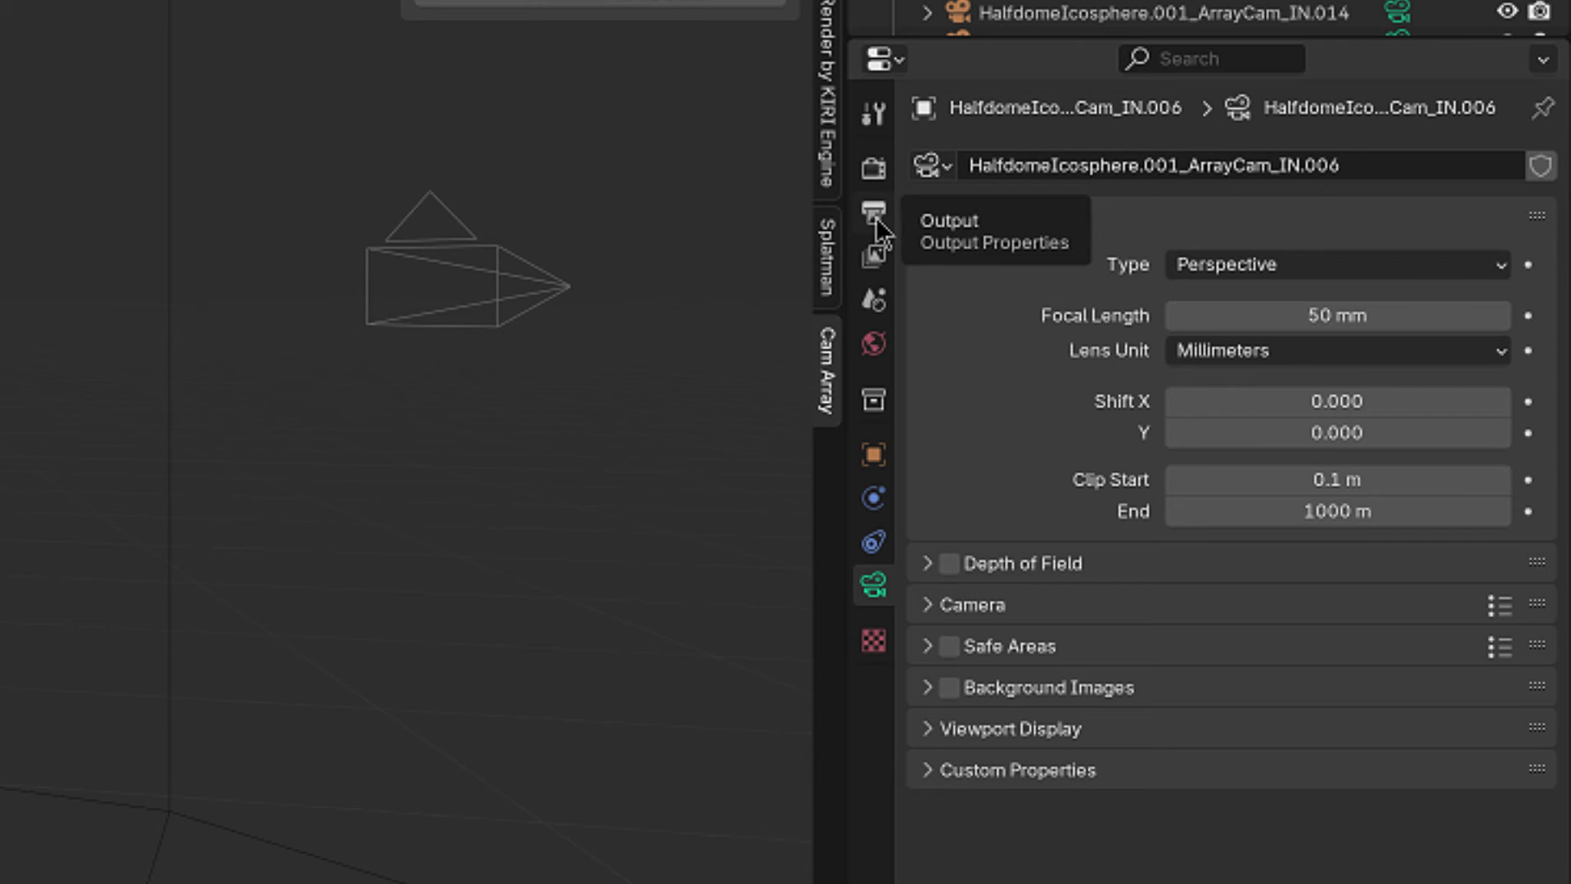
{"action": "left_click", "coordinate": [1374, 397]}
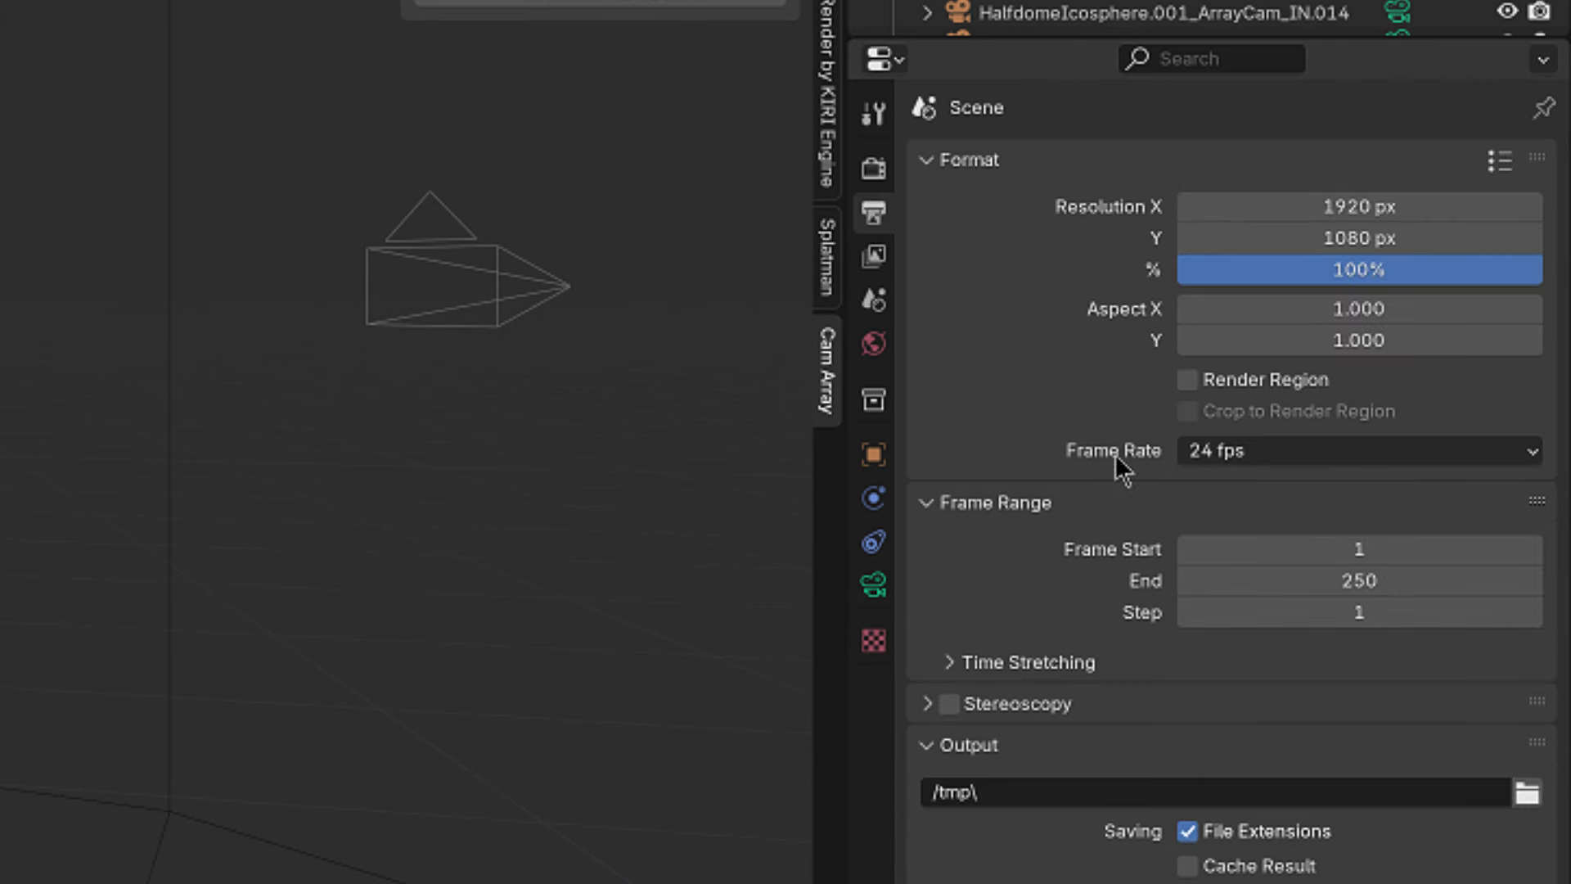
{"action": "left_click", "coordinate": [1479, 210]}
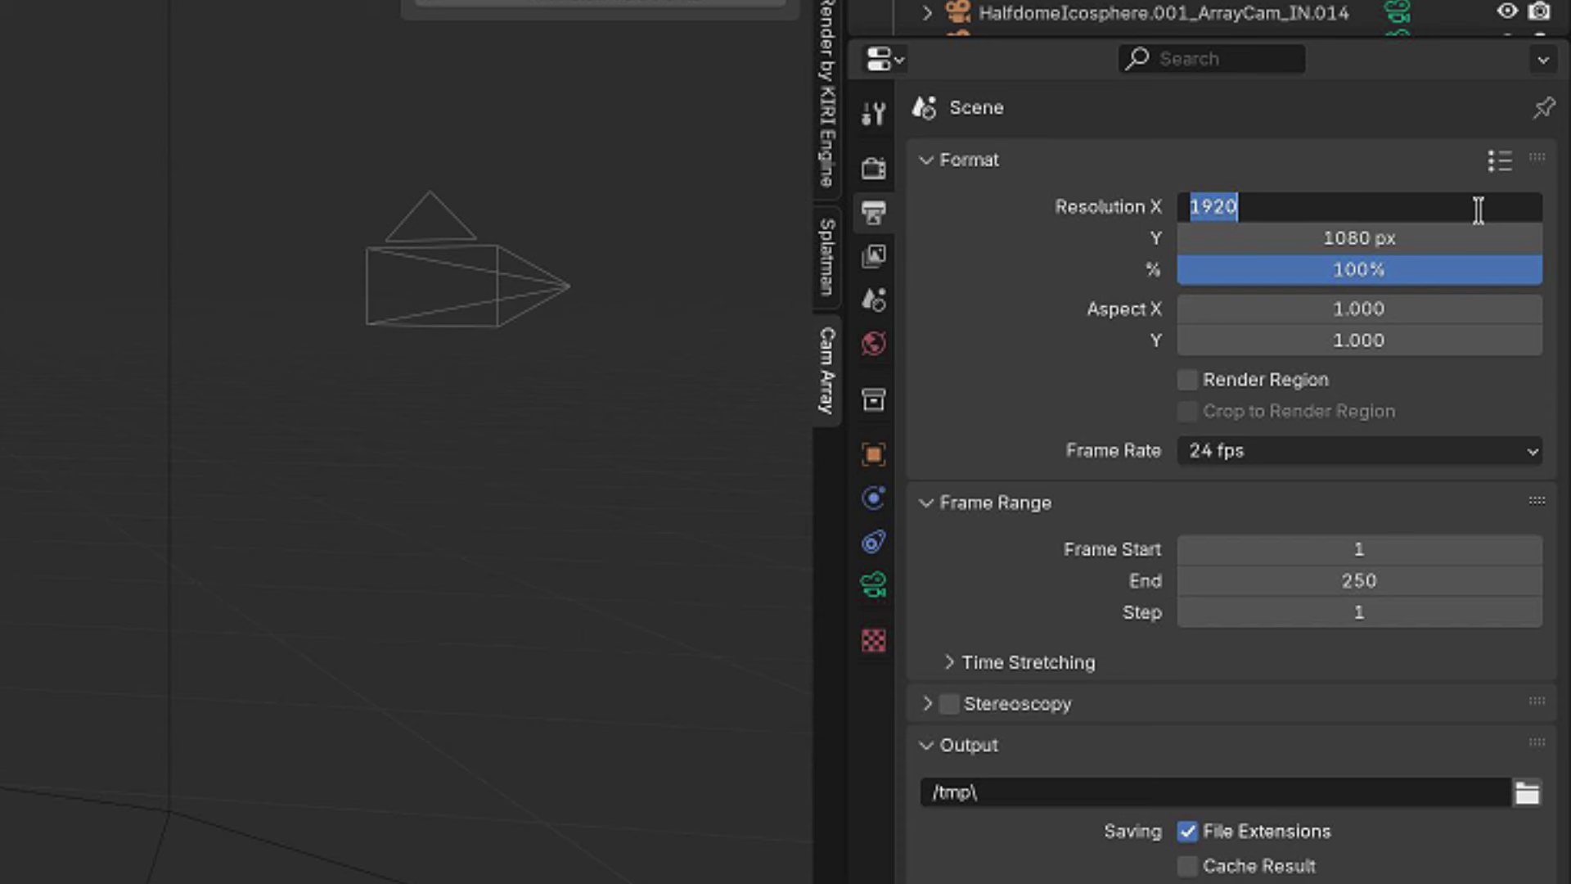
{"action": "type", "text": "1080"}
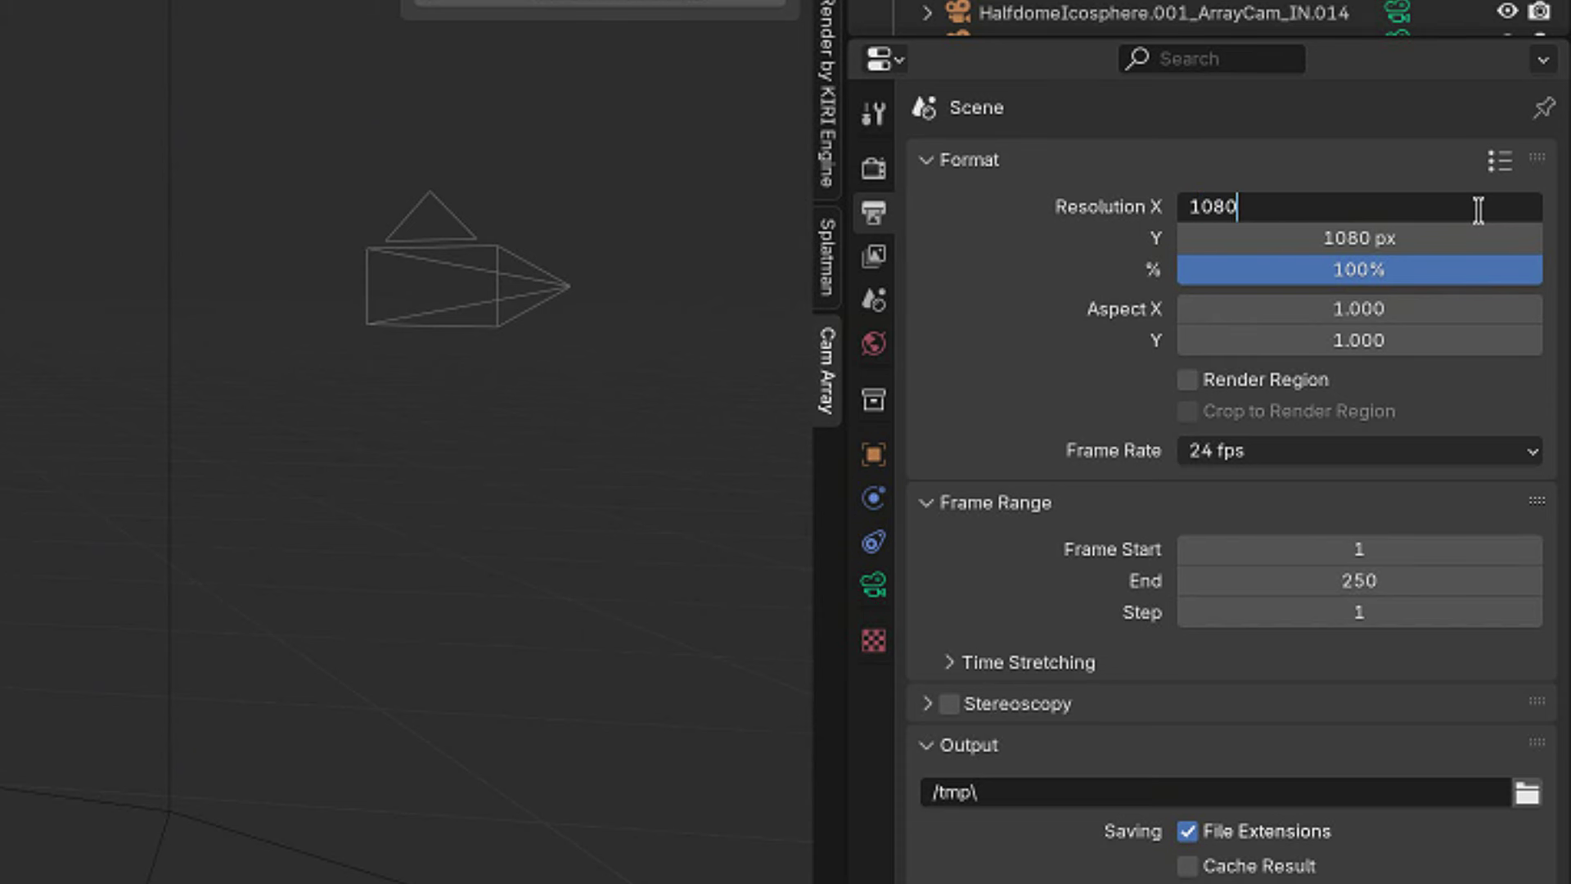
{"action": "key", "text": "Tab"}
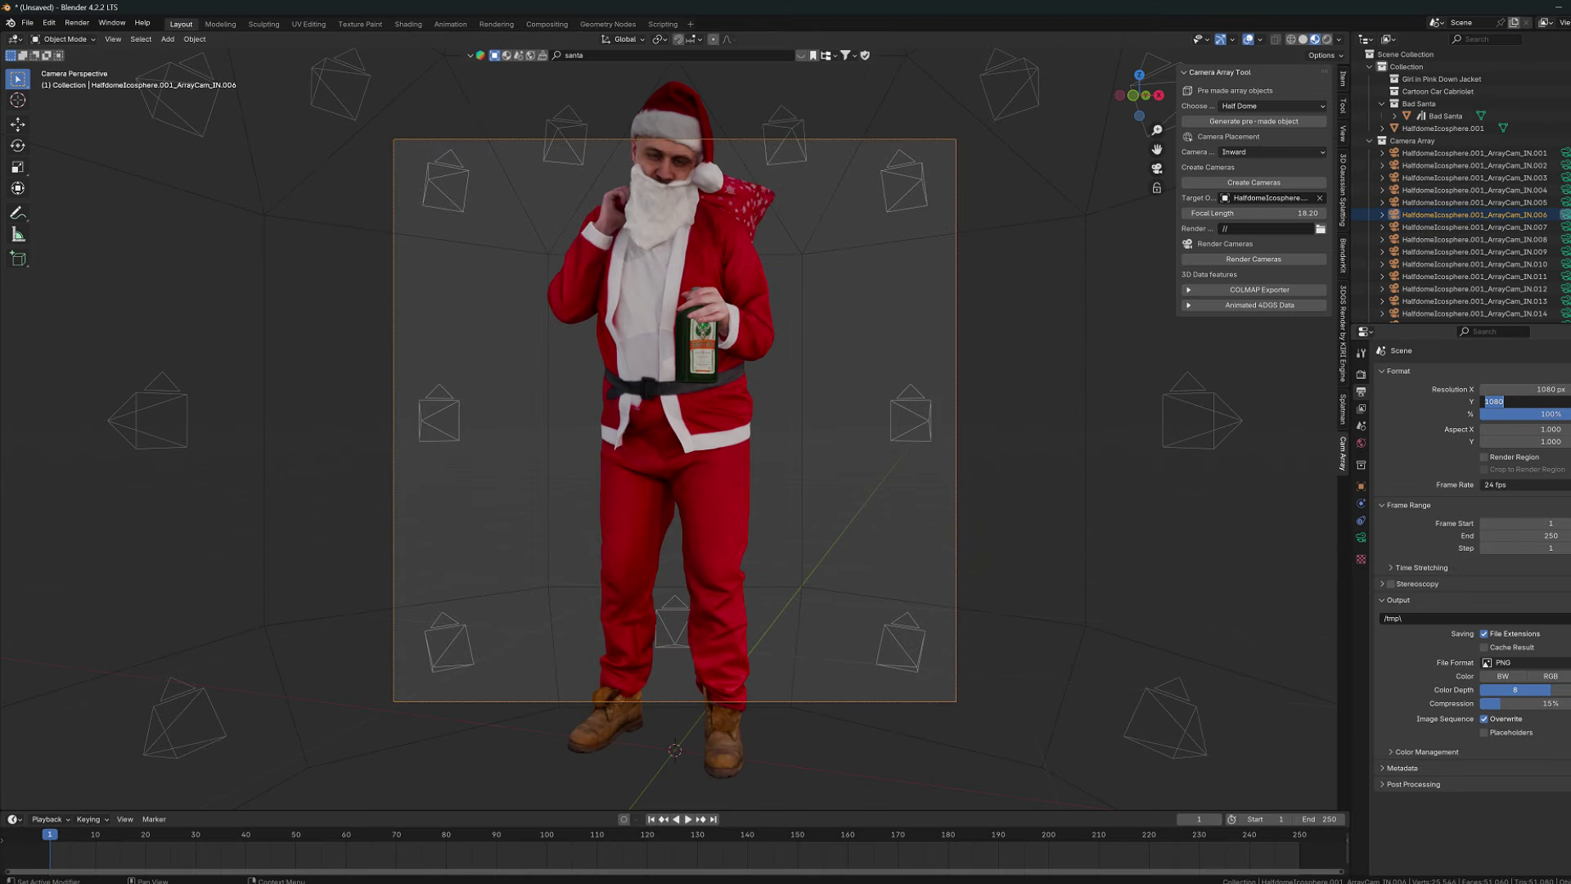
{"action": "key", "text": "Return"}
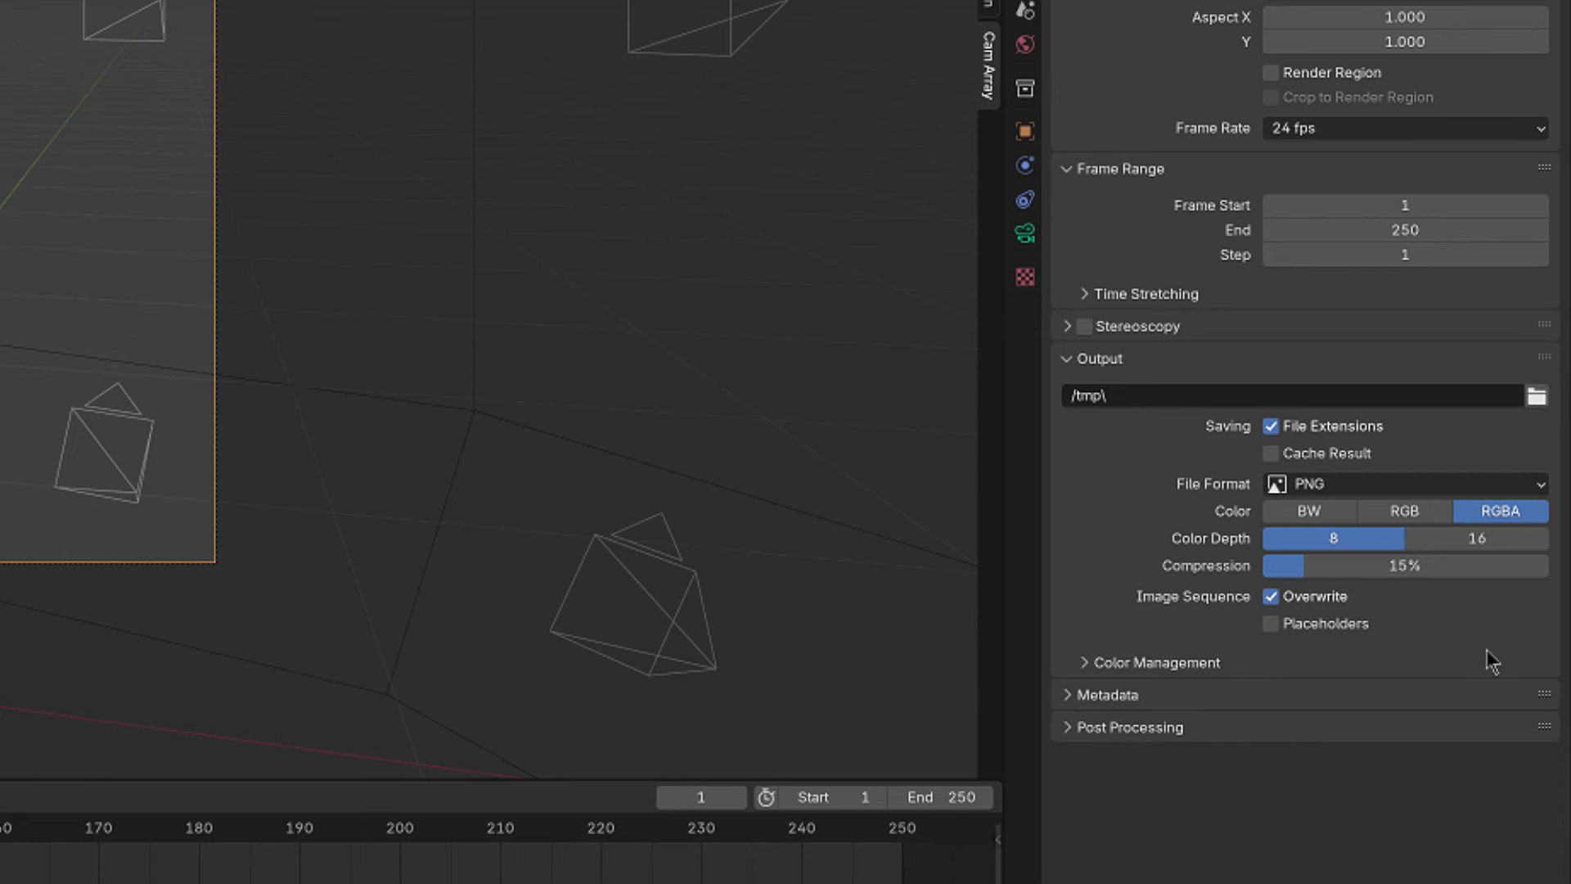
- Configure rendering with the EEVEE engine and a transparent film background, keeping PNG as the output file format
{"action": "left_click", "coordinate": [1544, 486]}
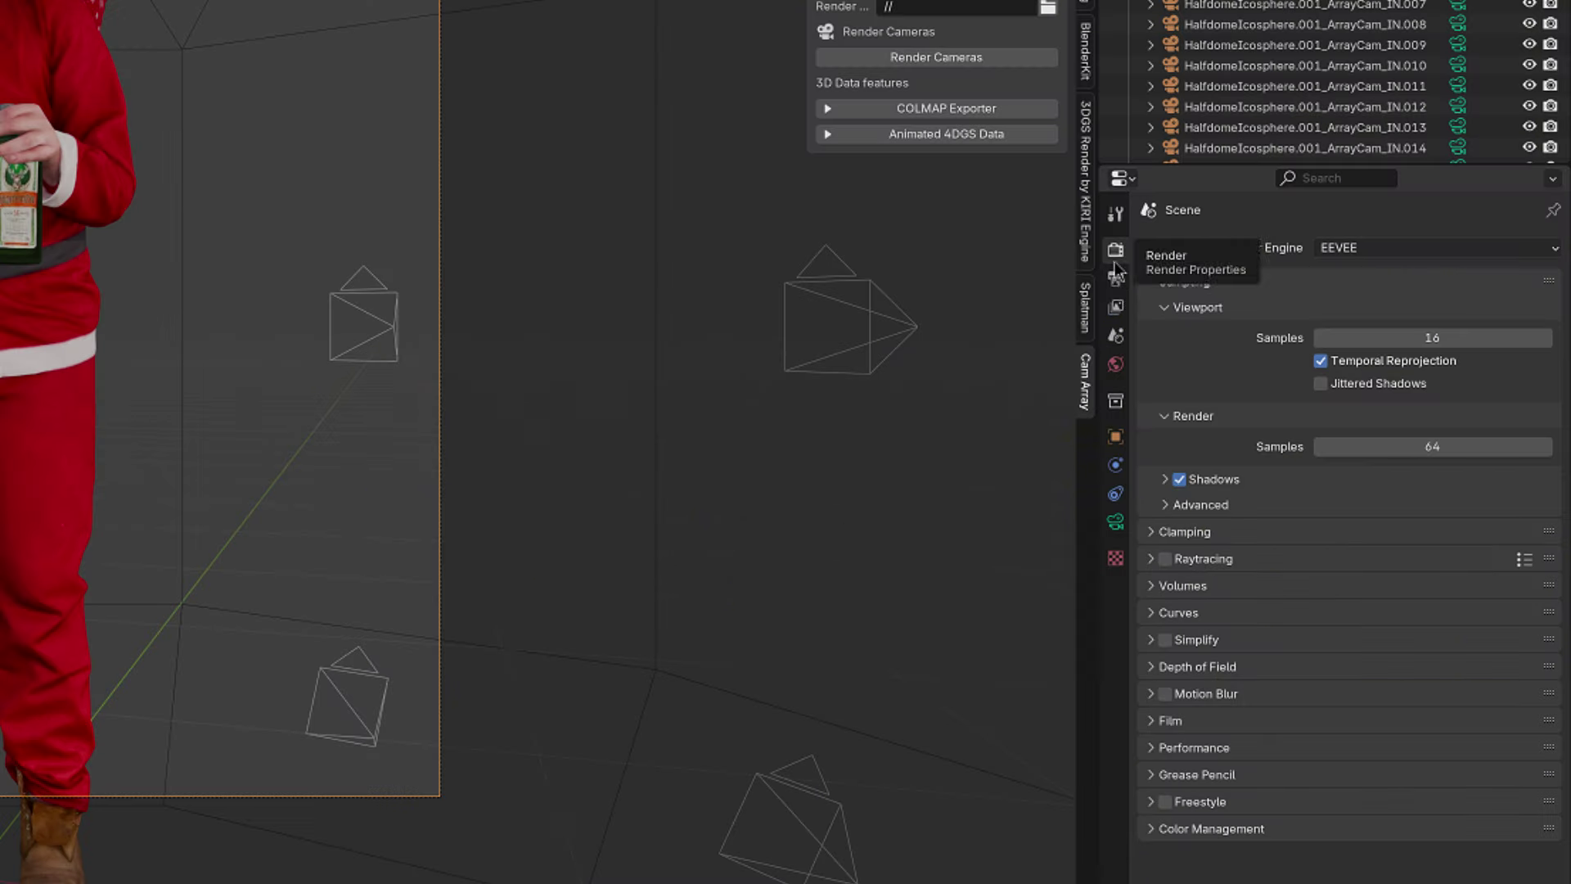
{"action": "left_click", "coordinate": [1478, 254]}
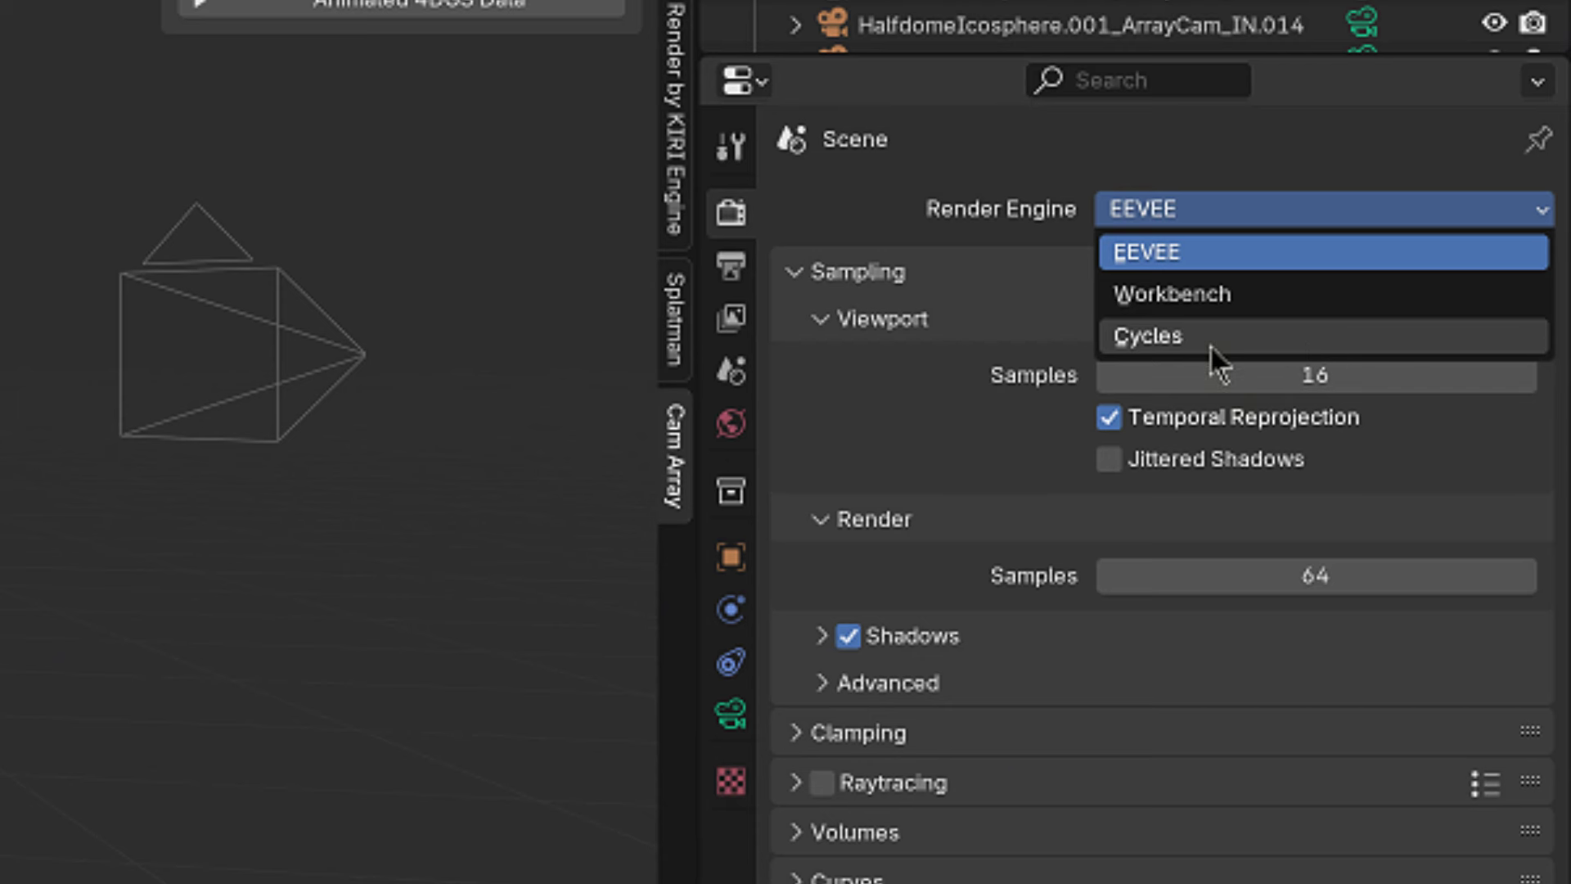
{"action": "left_click", "coordinate": [1273, 253]}
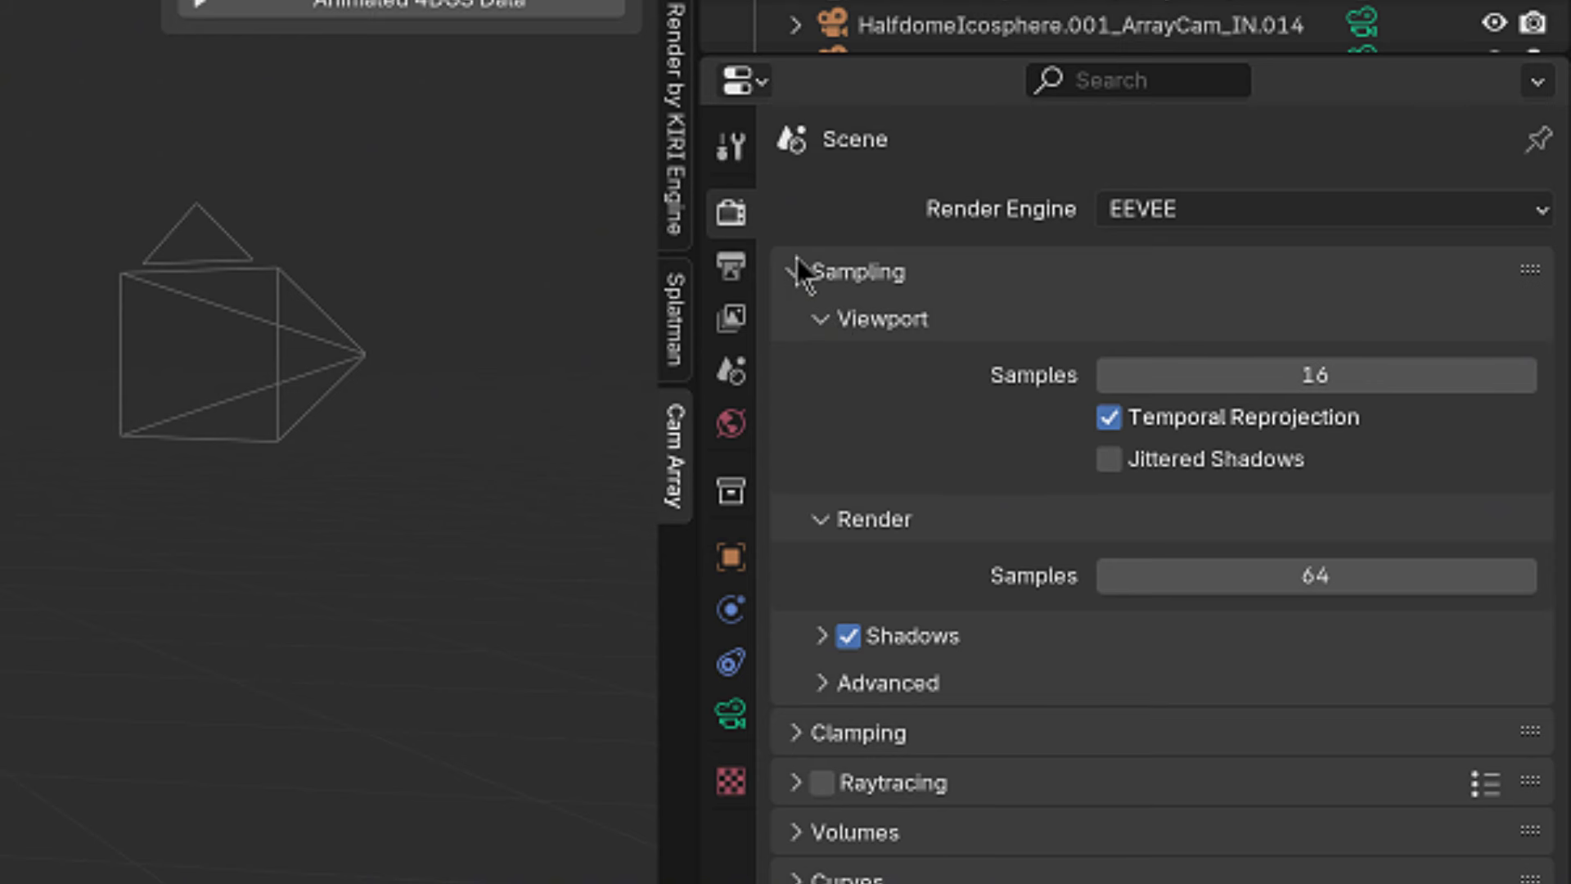
{"action": "left_click", "coordinate": [800, 734]}
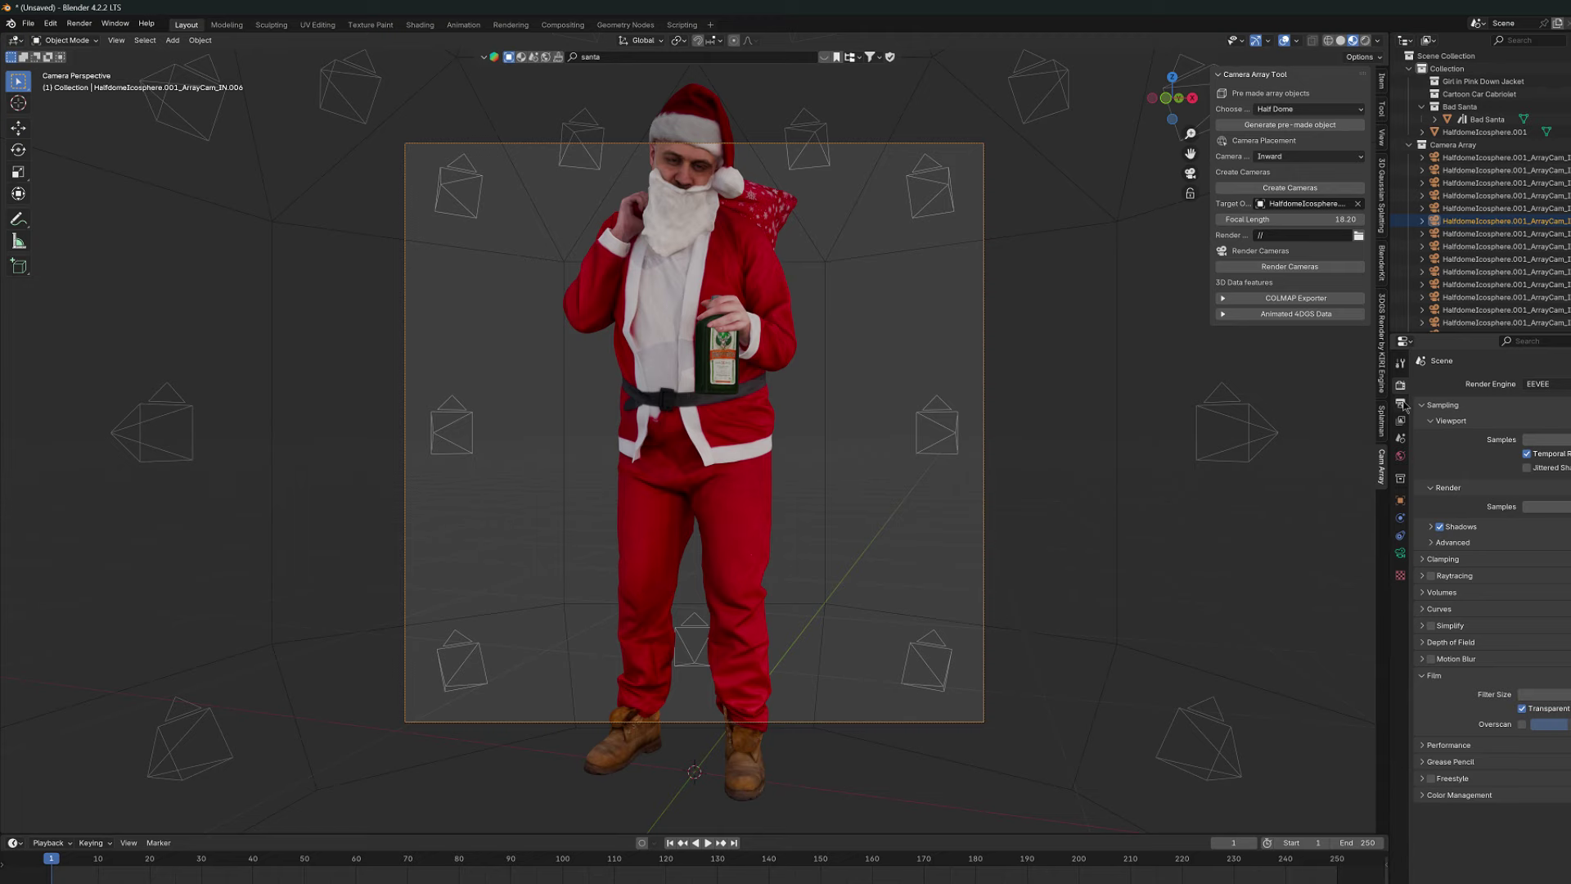
{"action": "left_click", "coordinate": [1401, 403]}
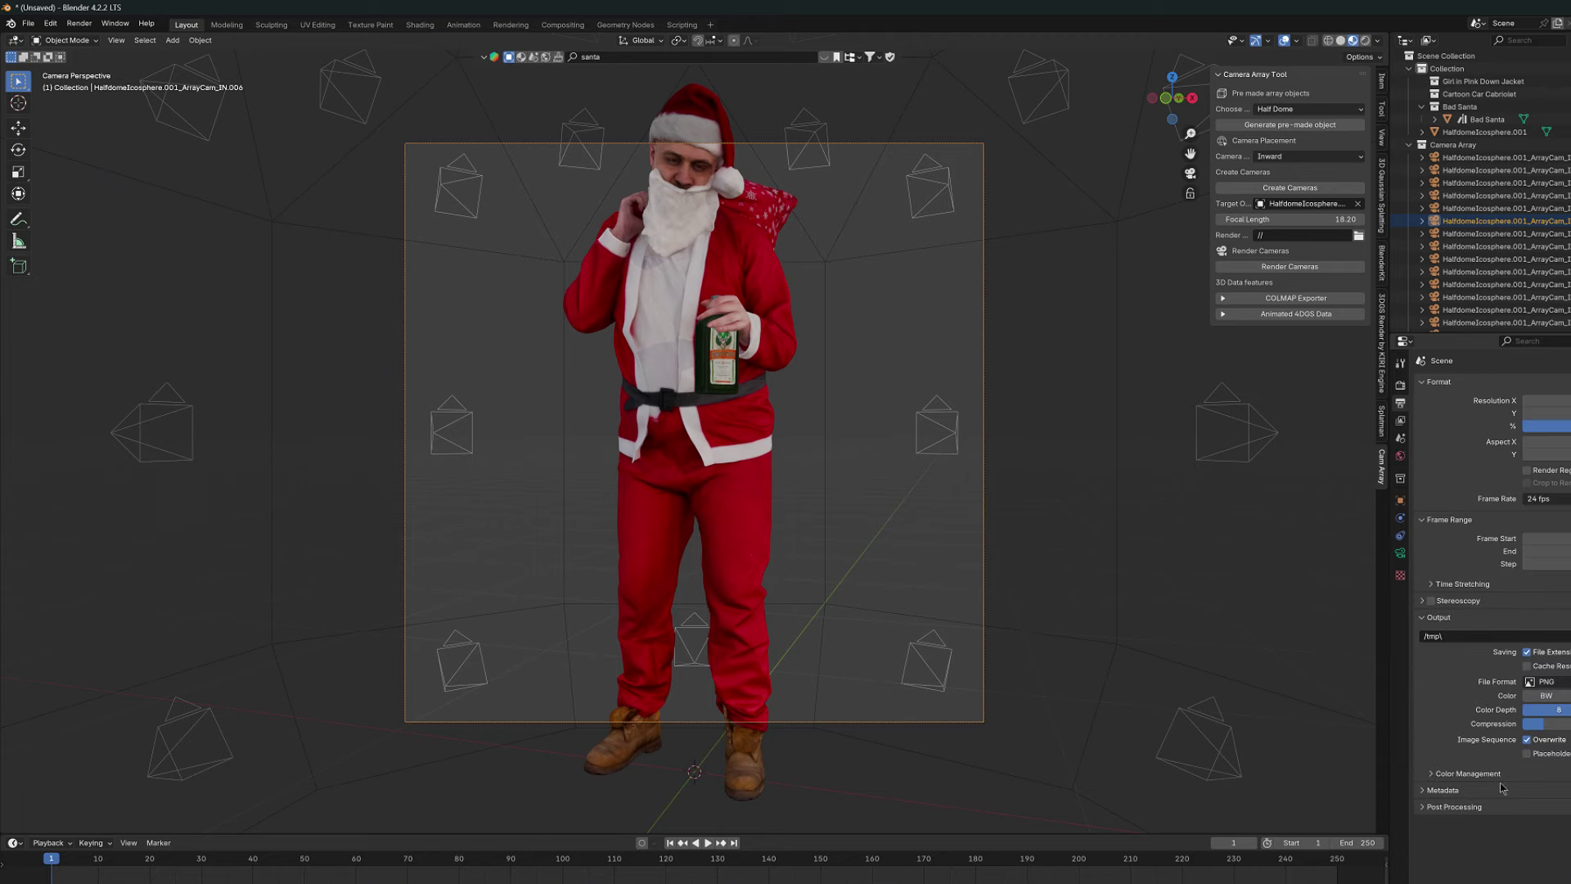
{"action": "left_click", "coordinate": [1545, 681]}
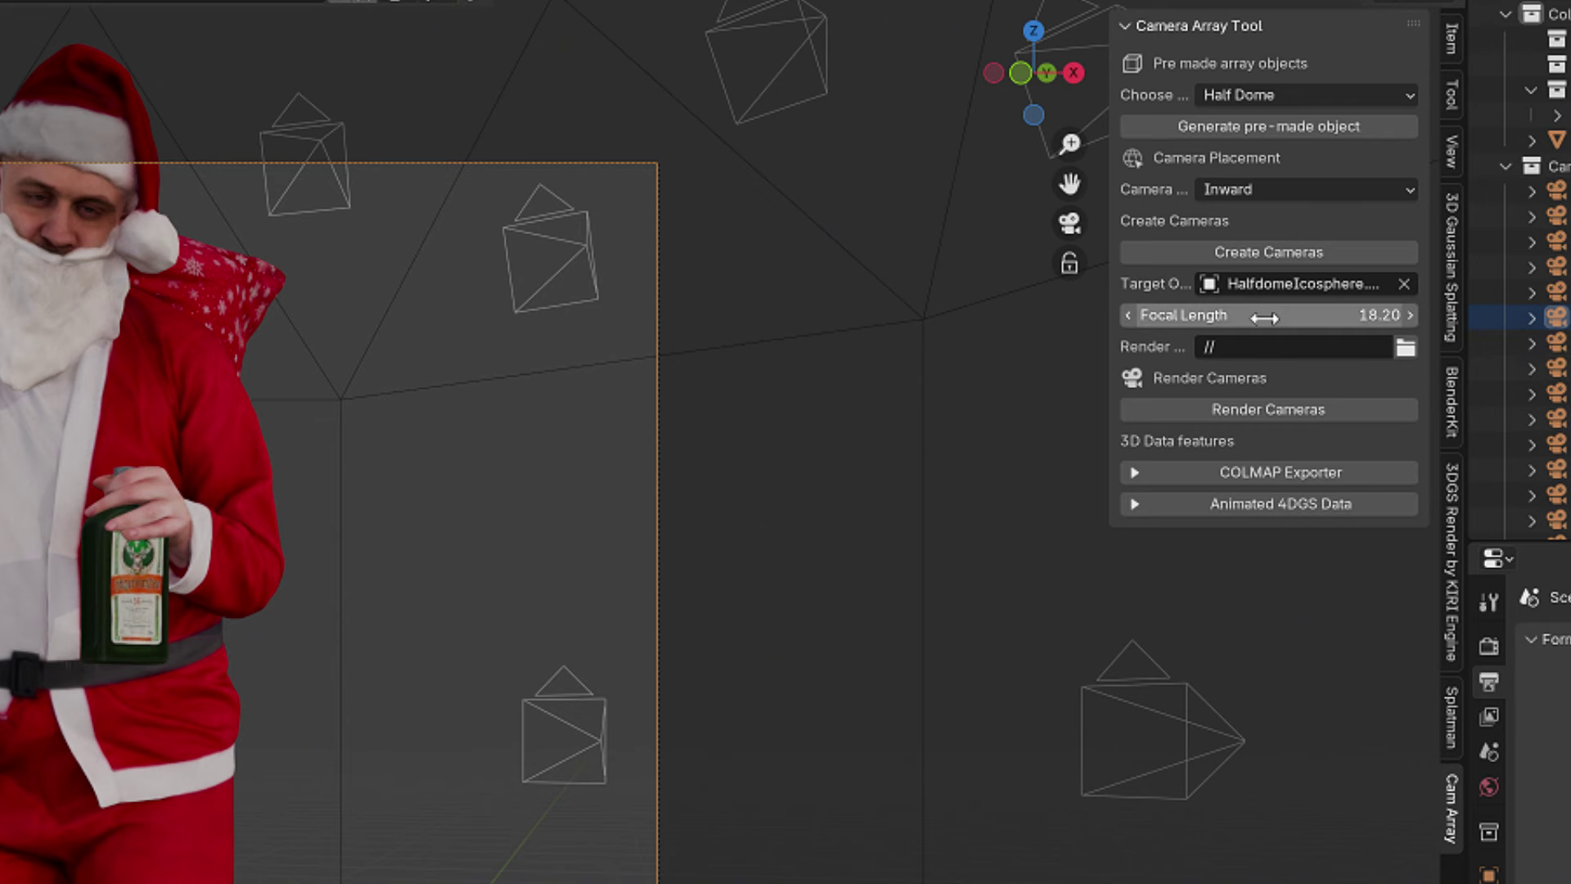
- Set the array cameras' focal length to 35.03, checking through several cameras that the whole Santa fits the frame
{"action": "left_click_drag", "start_coordinate": [1265, 318], "coordinate": [1325, 318]}
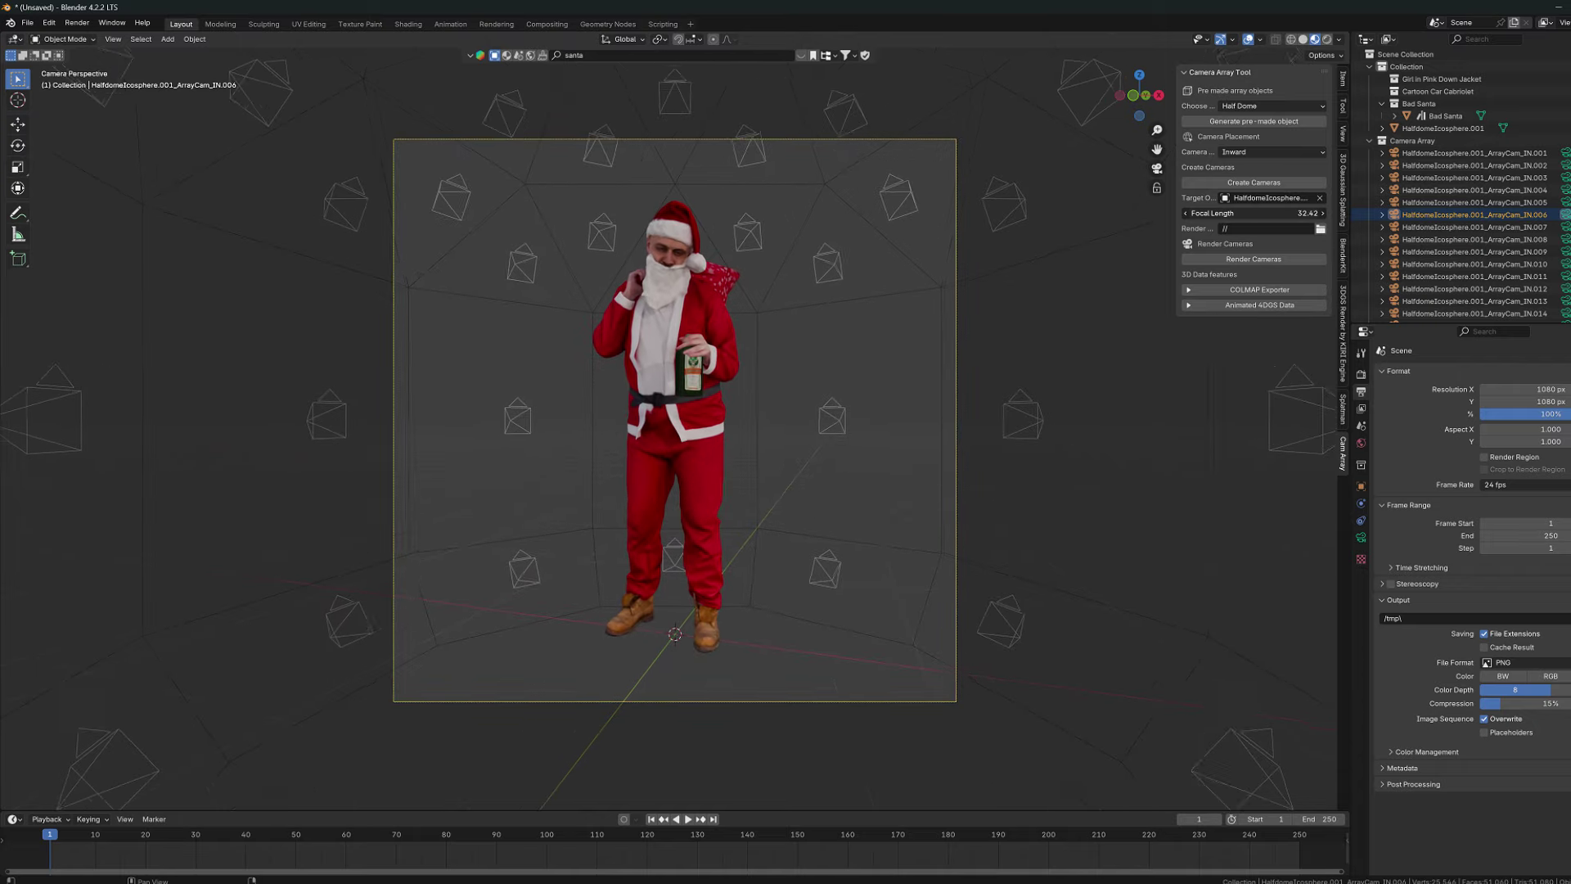
{"action": "mouse_move", "coordinate": [1276, 213]}
{"action": "left_mouse_down"}
{"action": "mouse_move", "coordinate": [1335, 213]}
{"action": "mouse_move", "coordinate": [1285, 213]}
{"action": "left_mouse_up"}
{"action": "key", "text": "KP_0"}
{"action": "left_click", "coordinate": [1465, 166]}
{"action": "key", "text": "ctrl+KP_0"}
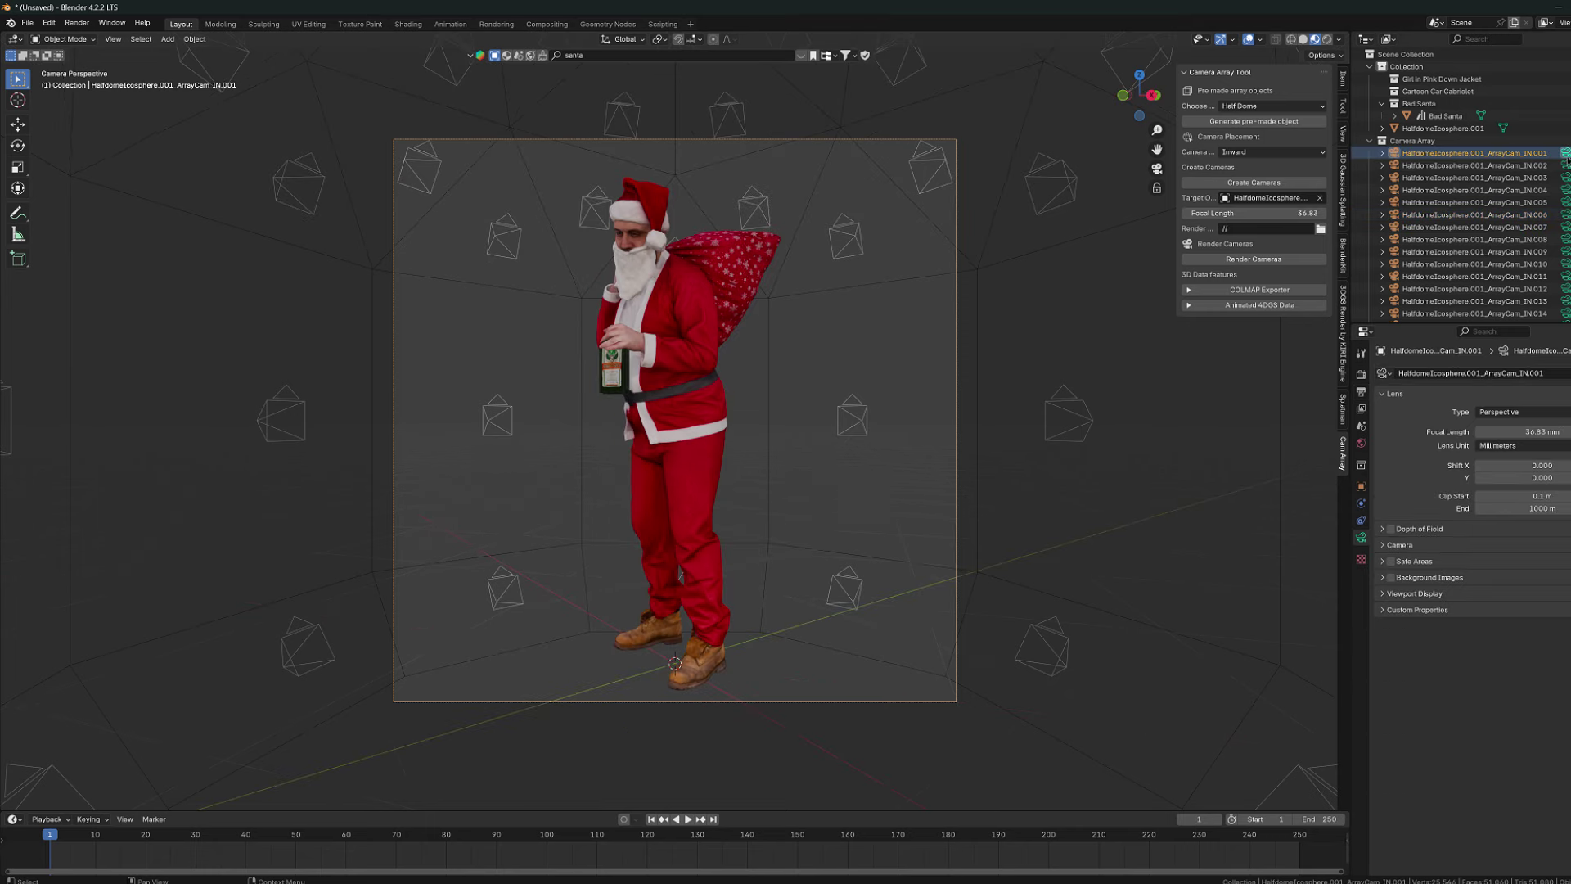
{"action": "key", "text": "Down"}
{"action": "key", "text": "Down"}
{"action": "key", "text": "Down"}
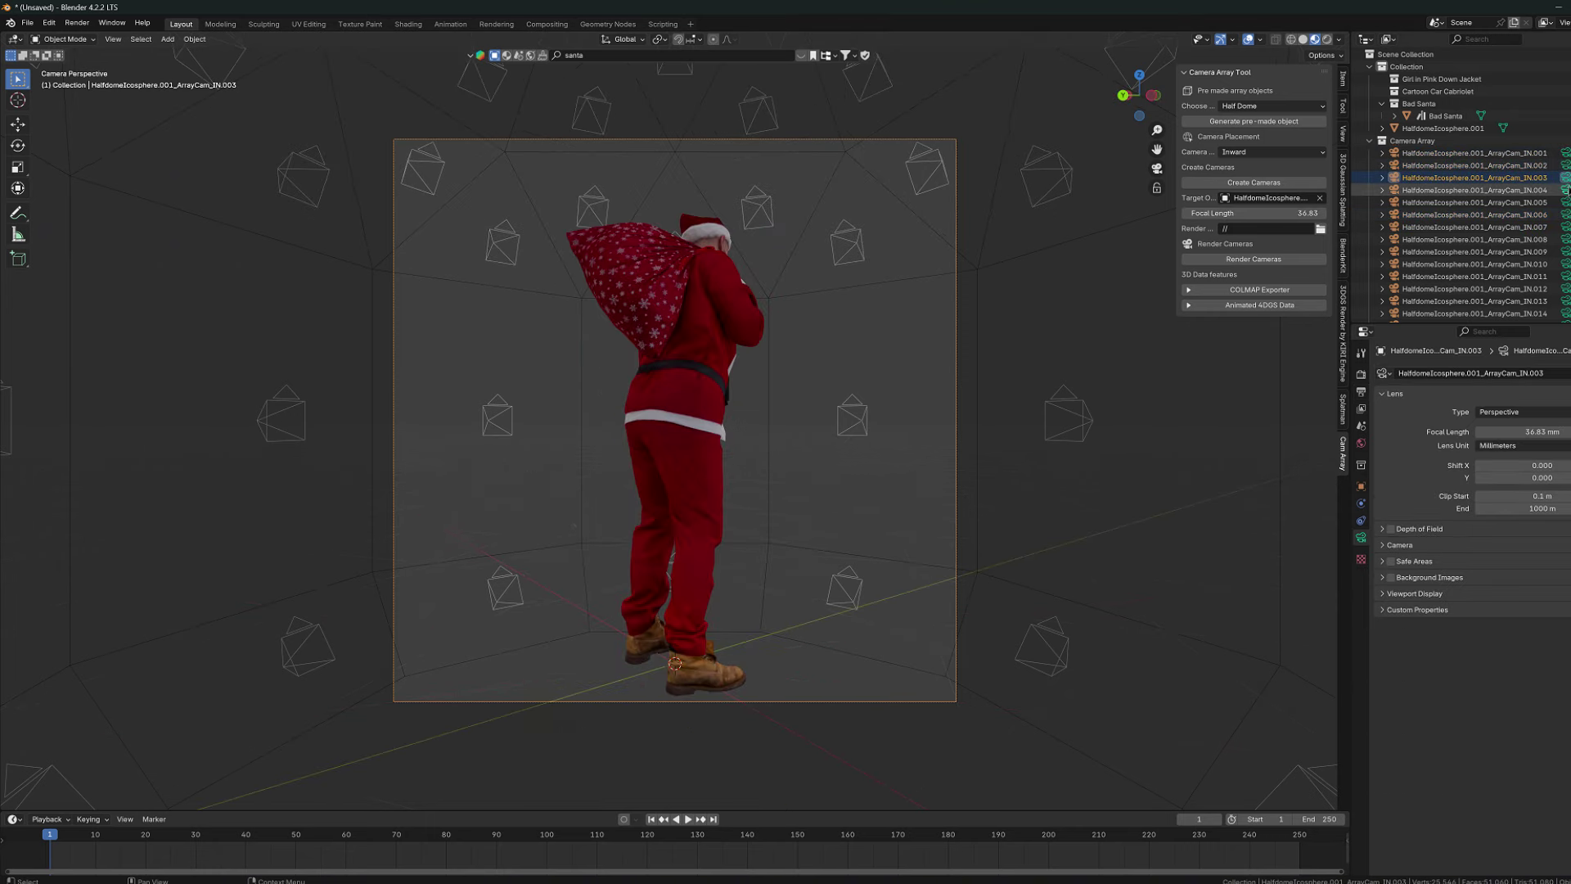
{"action": "left_click", "coordinate": [1567, 216]}
{"action": "left_click", "coordinate": [1567, 227]}
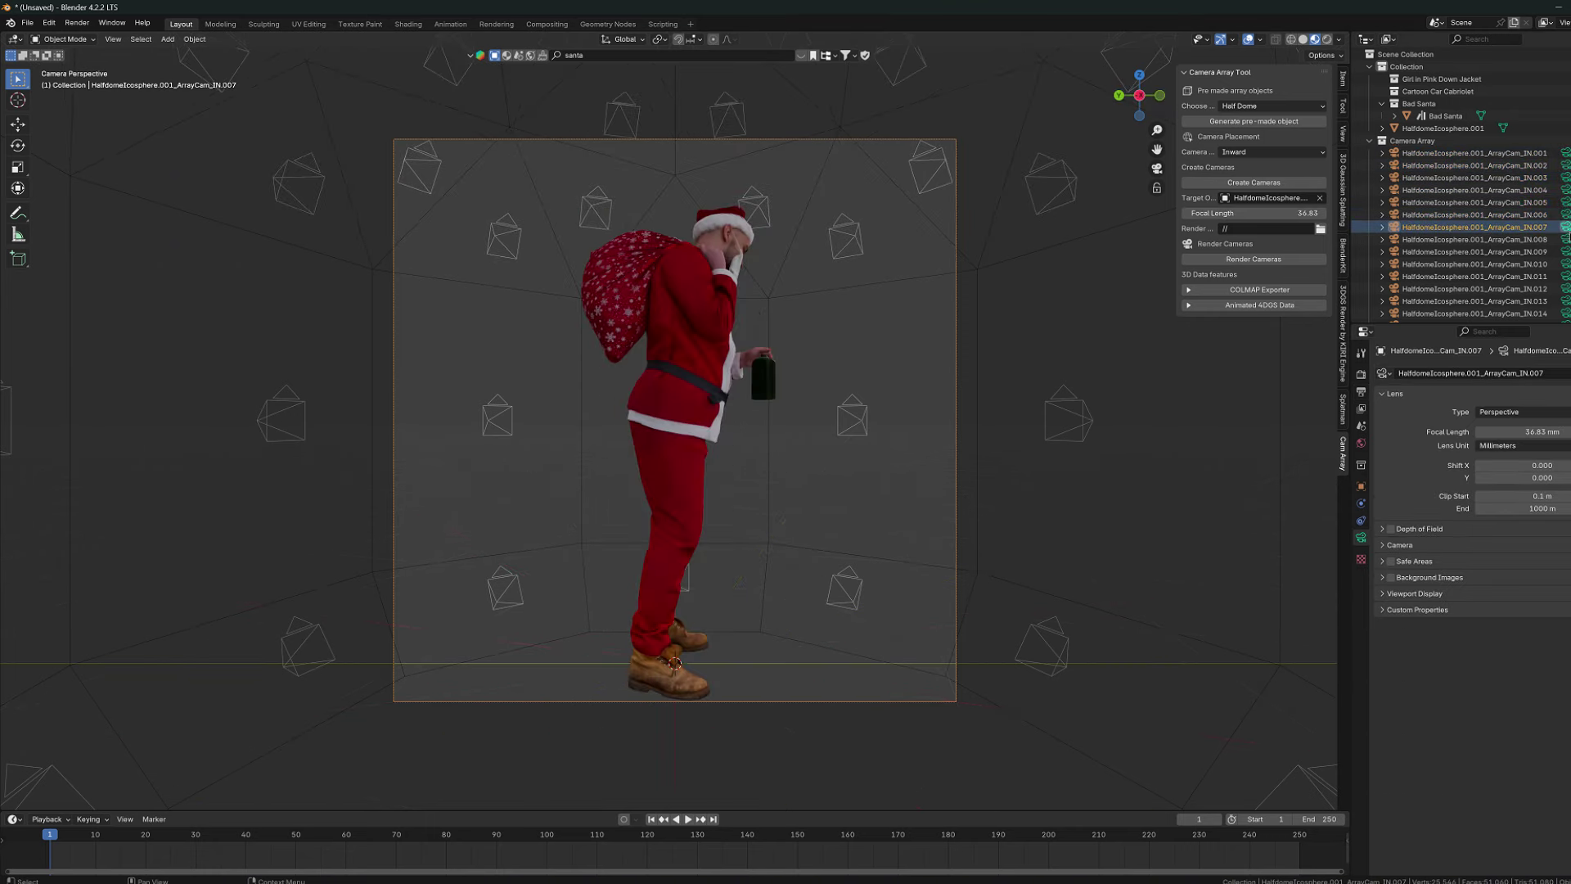
{"action": "mouse_move", "coordinate": [1260, 212]}
{"action": "left_mouse_down"}
{"action": "mouse_move", "coordinate": [1297, 213]}
{"action": "mouse_move", "coordinate": [1185, 212]}
{"action": "left_mouse_up"}
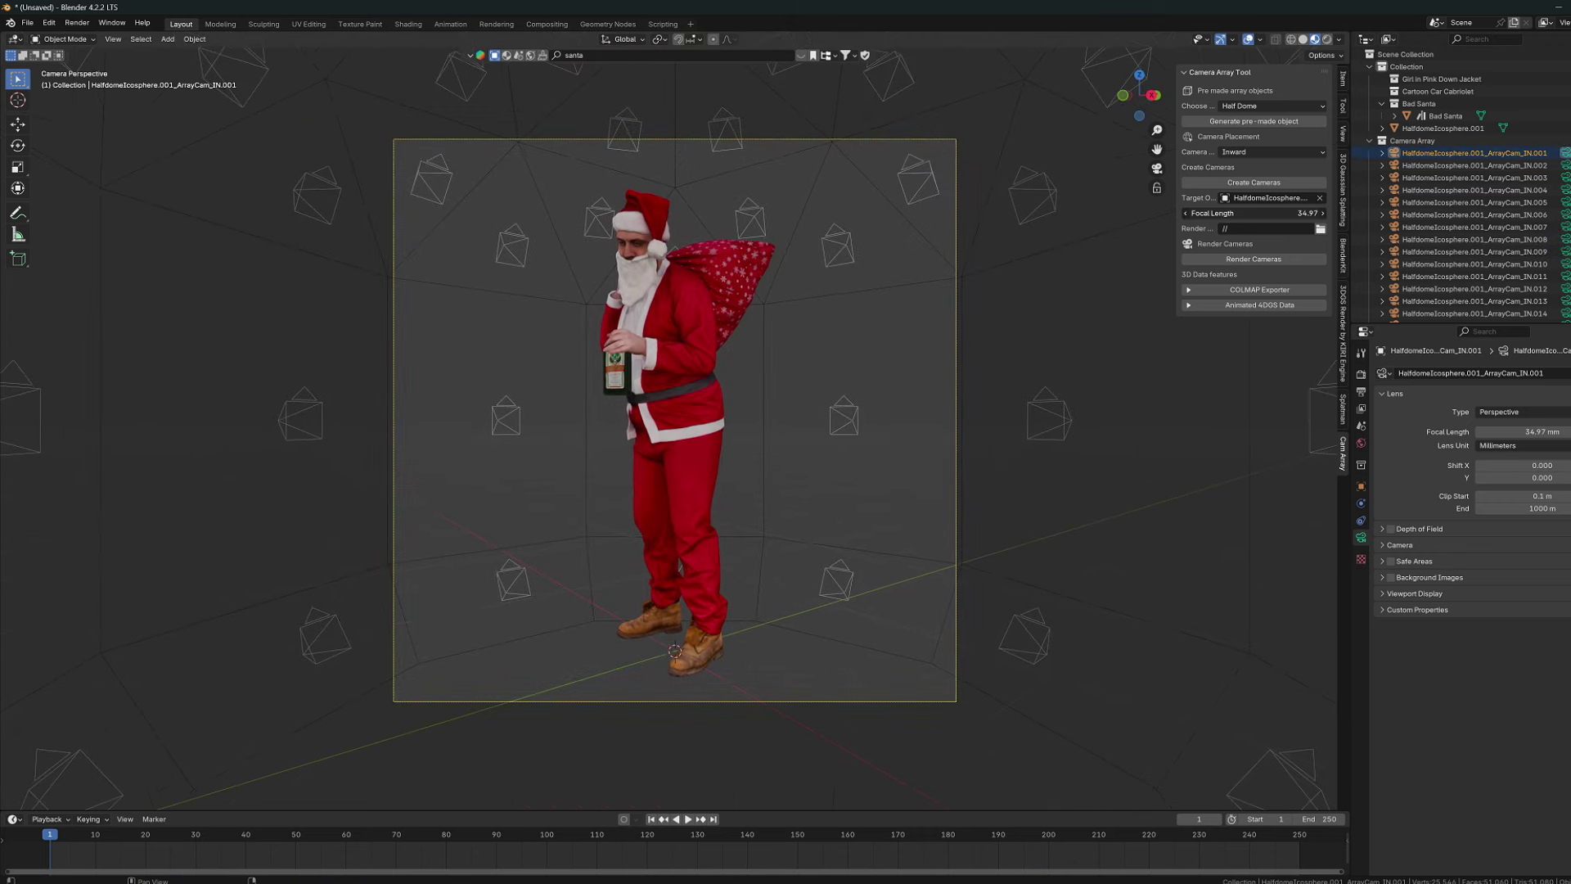
- Switch the viewport to rendered shading and pick an HDR environment from the BlenderKit library to light the scene
{"action": "left_click", "coordinate": [1328, 40]}
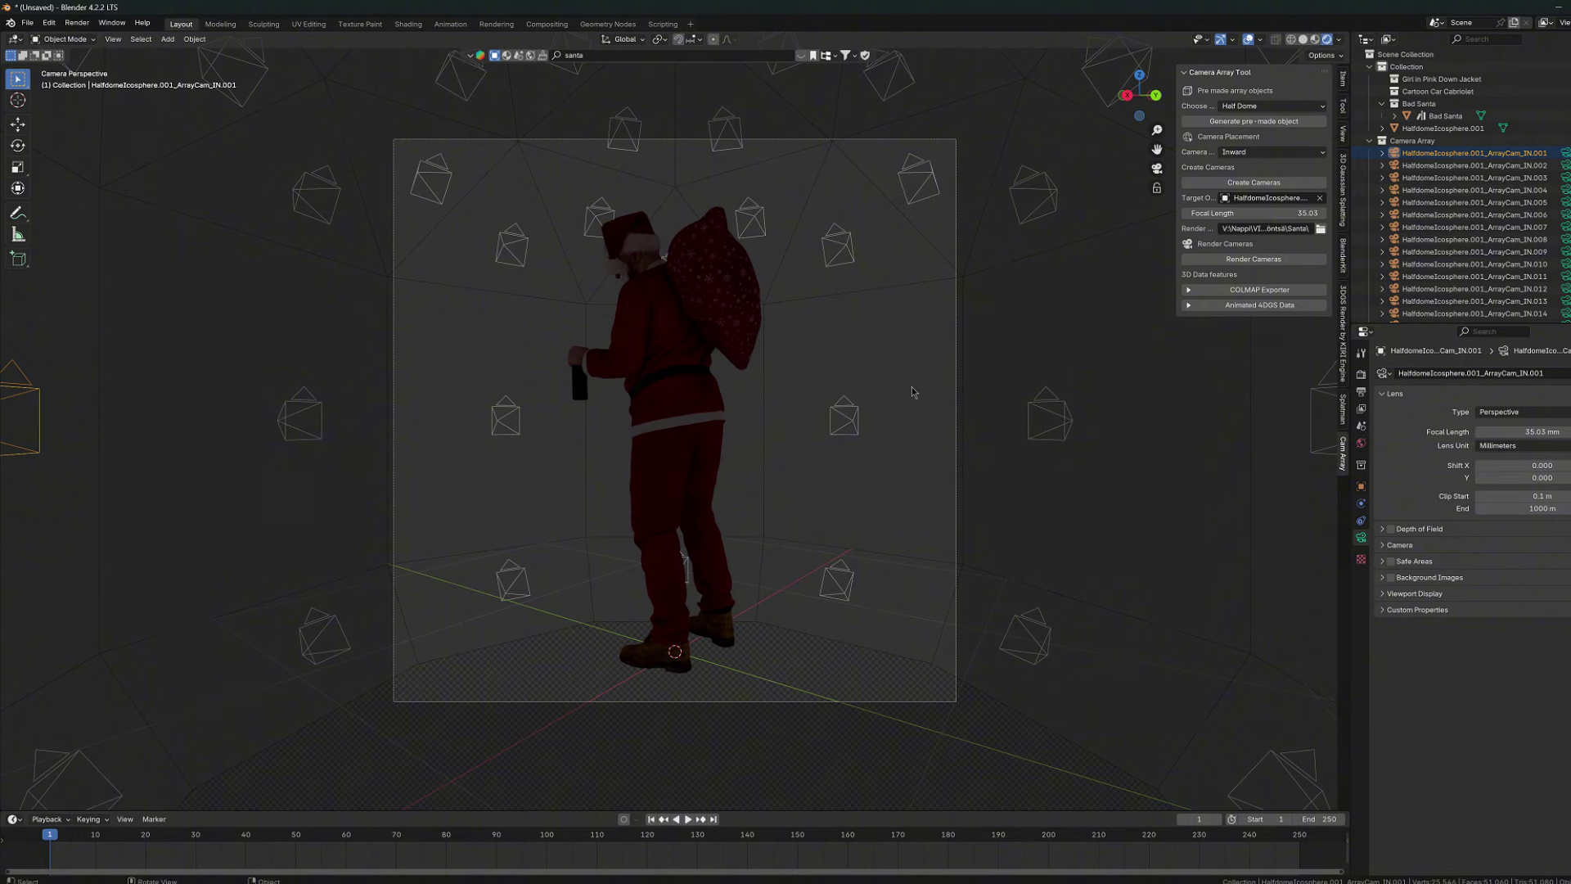
{"action": "left_click", "coordinate": [530, 55]}
{"action": "mouse_move", "coordinate": [391, 106]}
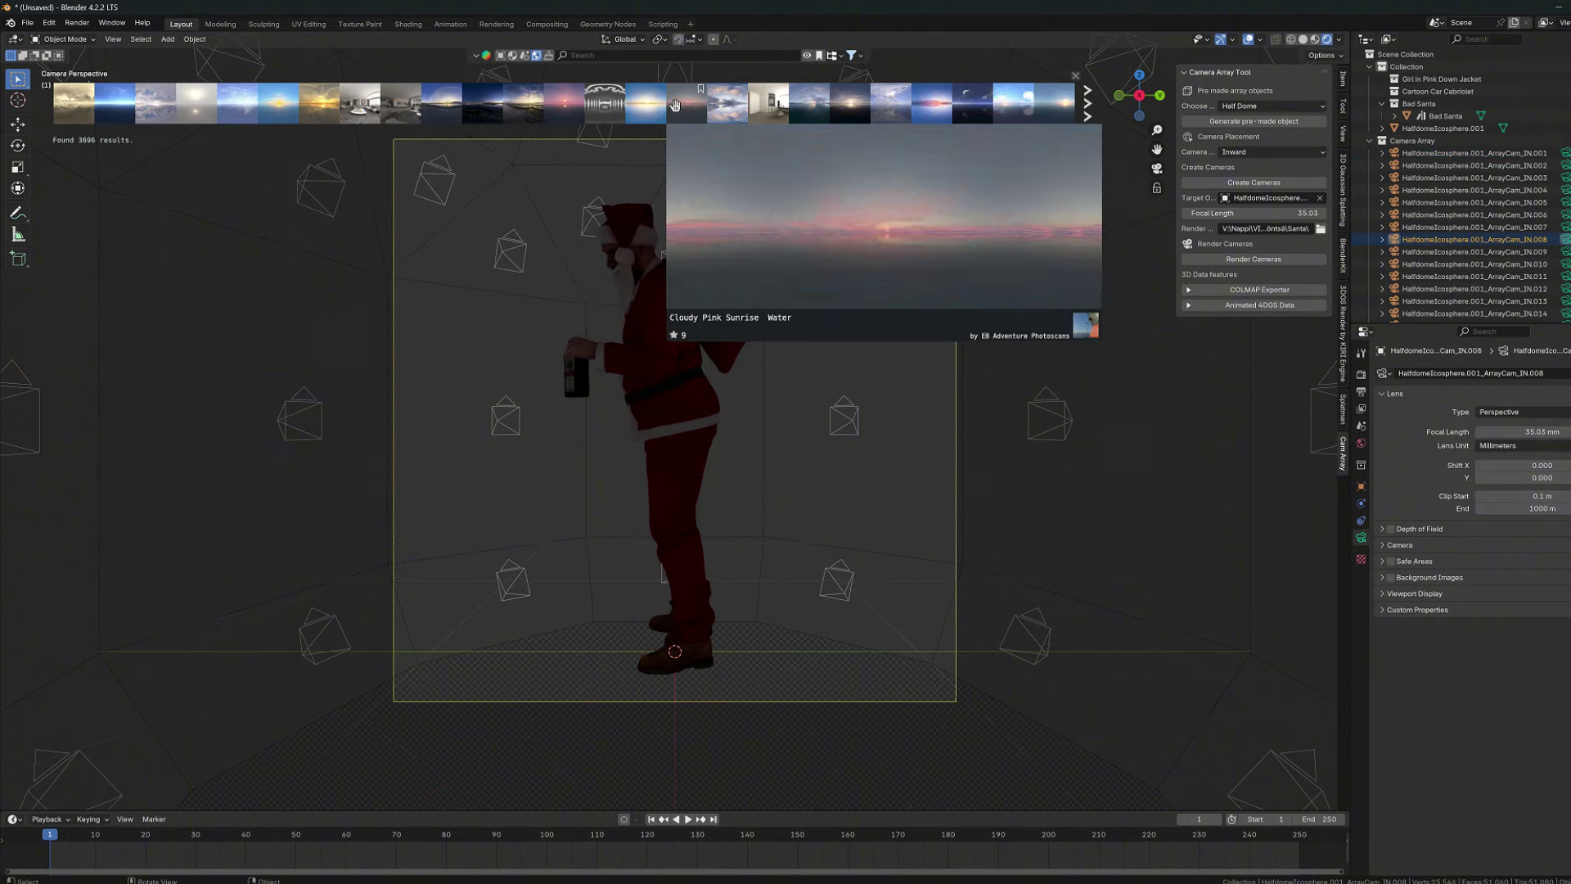
{"action": "mouse_move", "coordinate": [633, 105]}
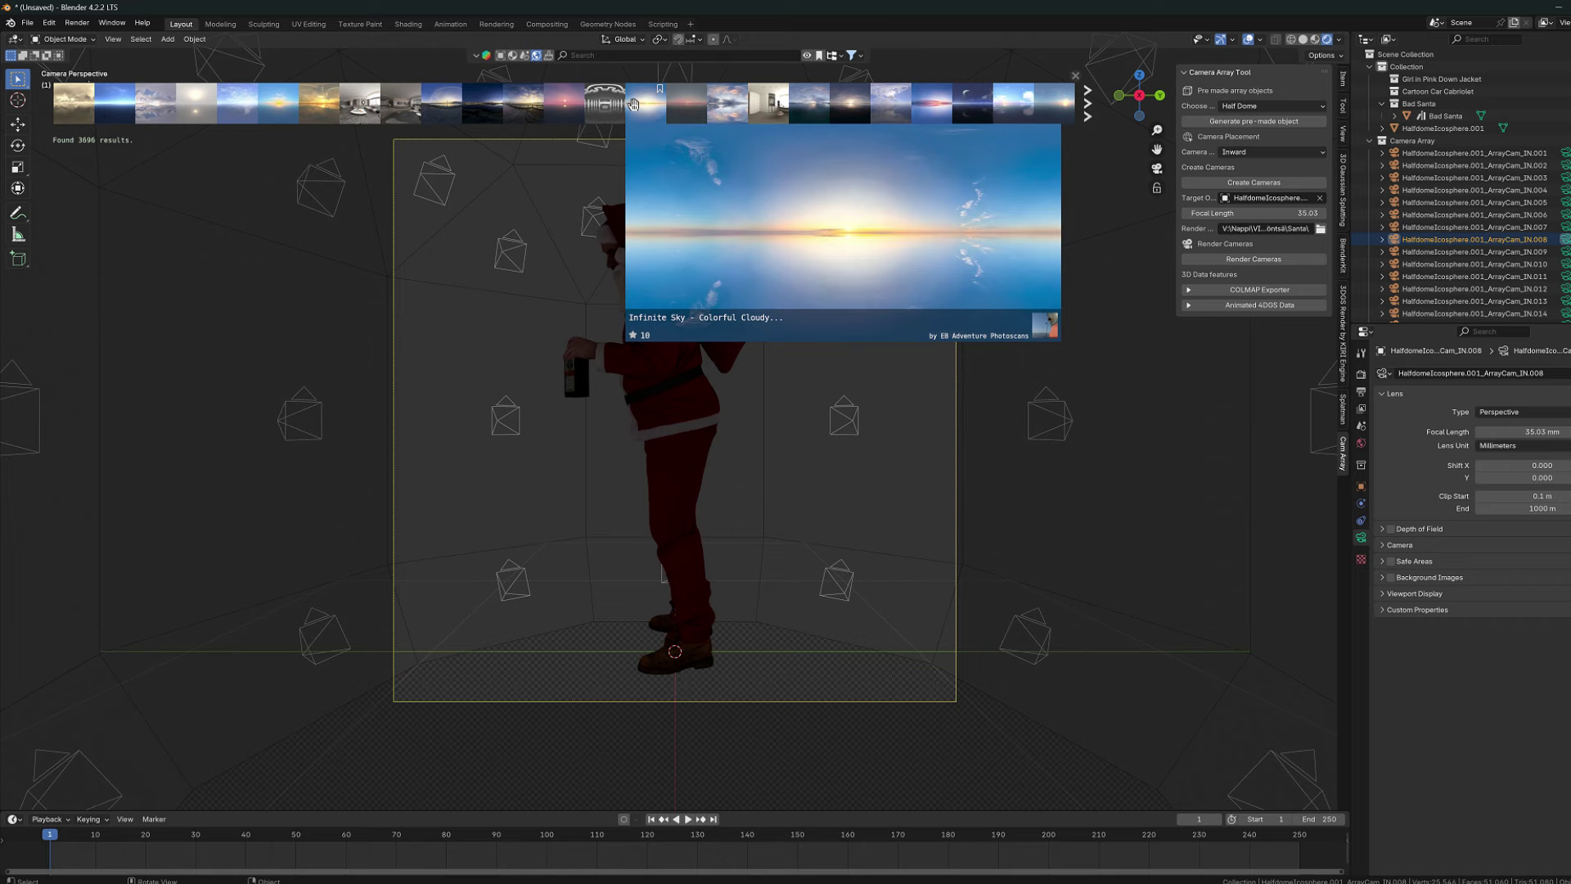
{"action": "left_click", "coordinate": [766, 104]}
{"action": "middle_click_drag", "start_coordinate": [822, 442], "coordinate": [851, 494]}
{"action": "key", "text": "shift+a"}
{"action": "mouse_move", "coordinate": [848, 536]}
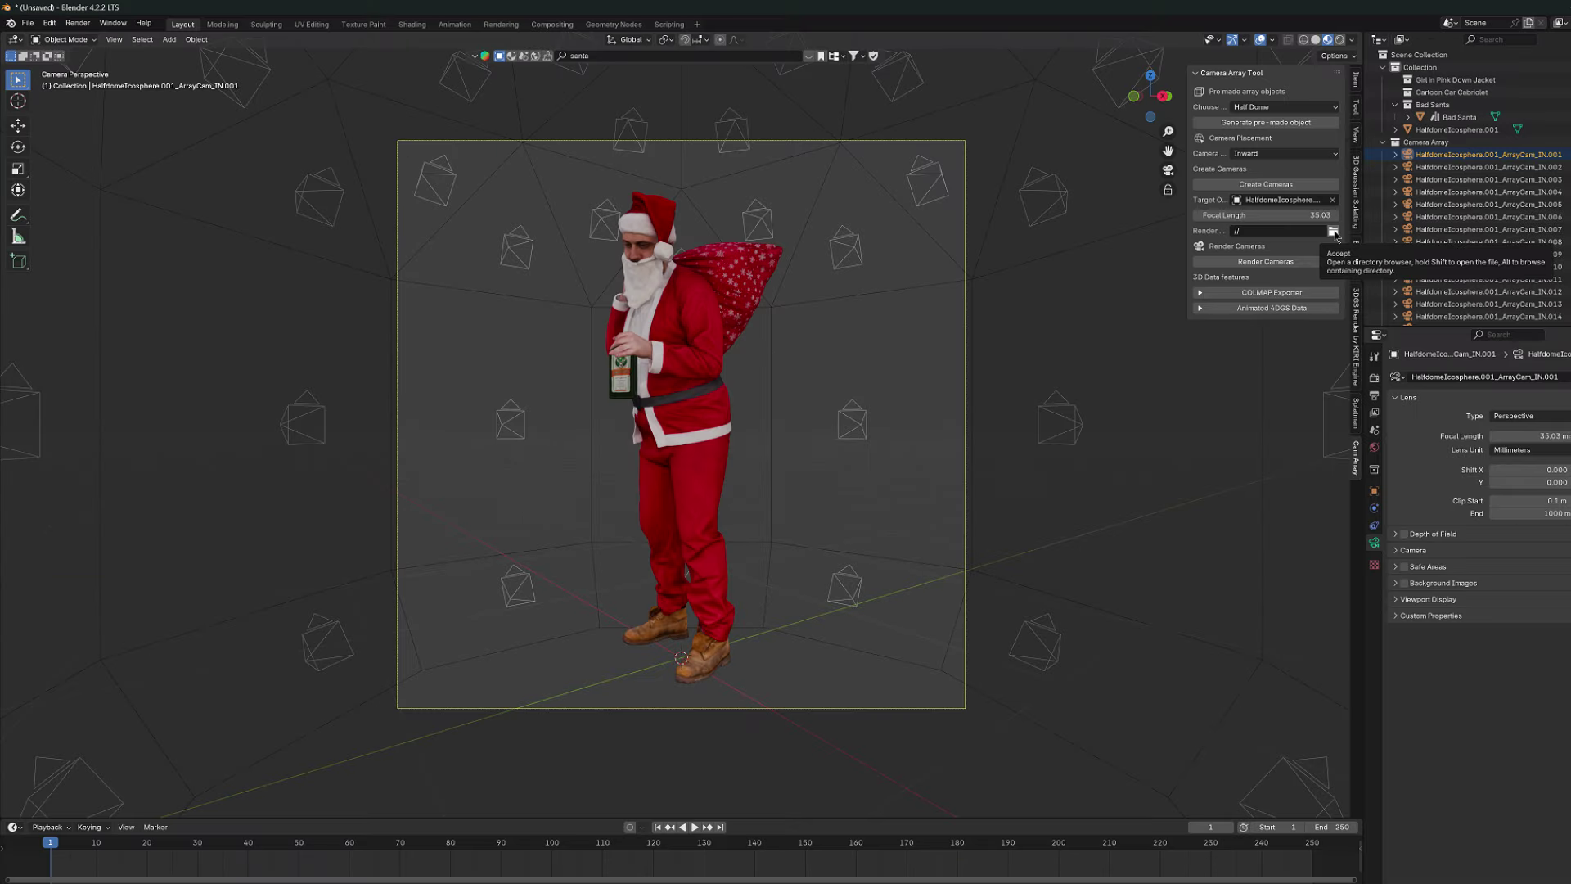
- Create a new folder named Santa inside the Höntsä folder and set it as the cameras' render output path
{"action": "left_click", "coordinate": [1334, 232]}
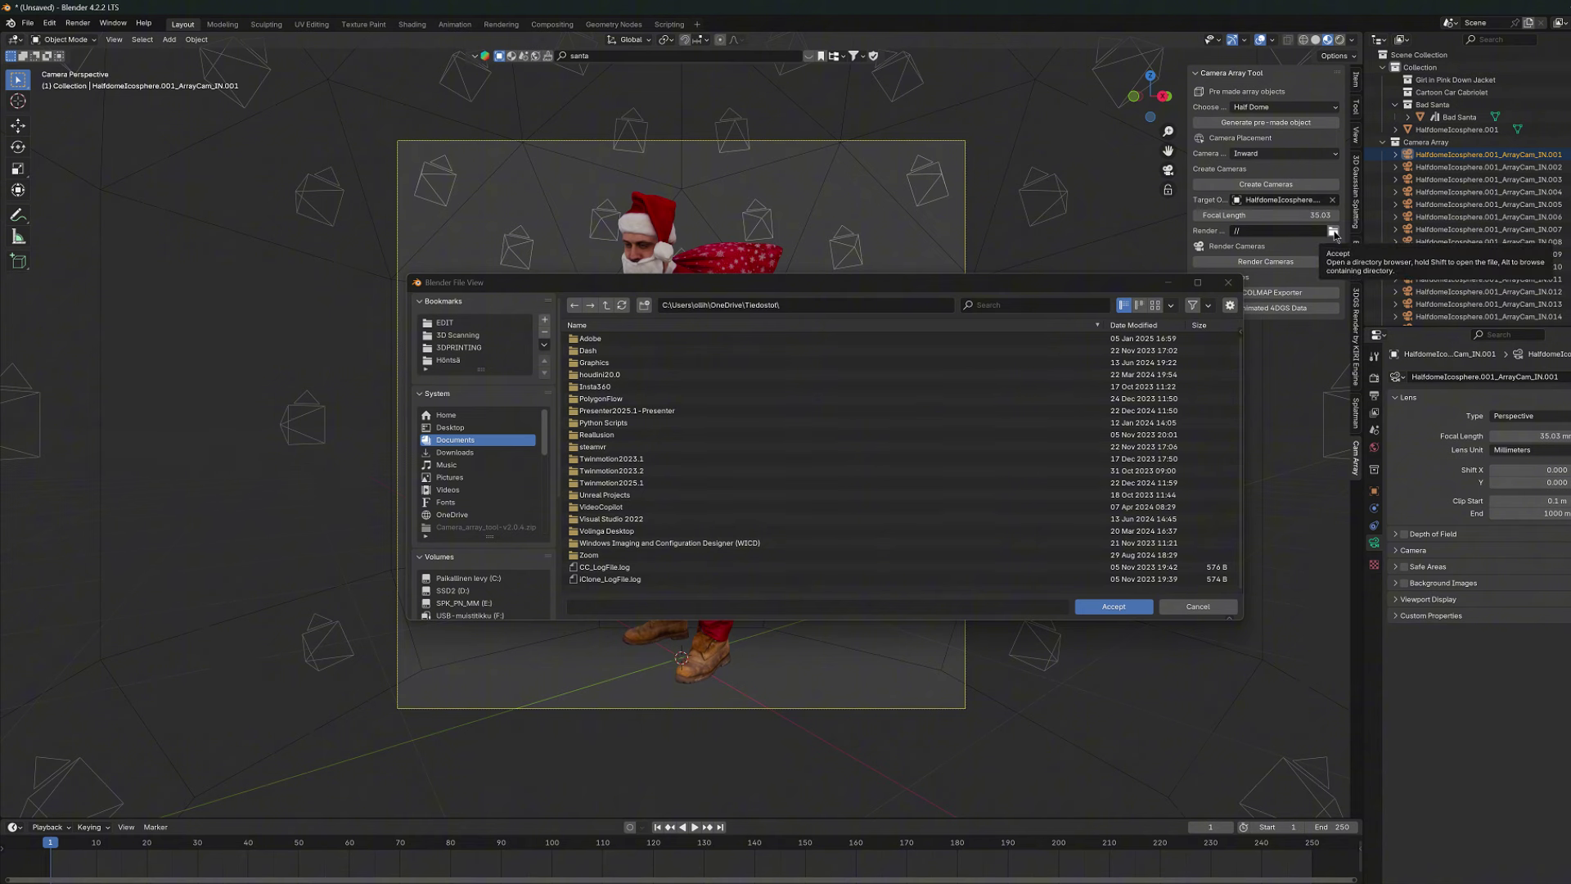
{"action": "left_click", "coordinate": [464, 360]}
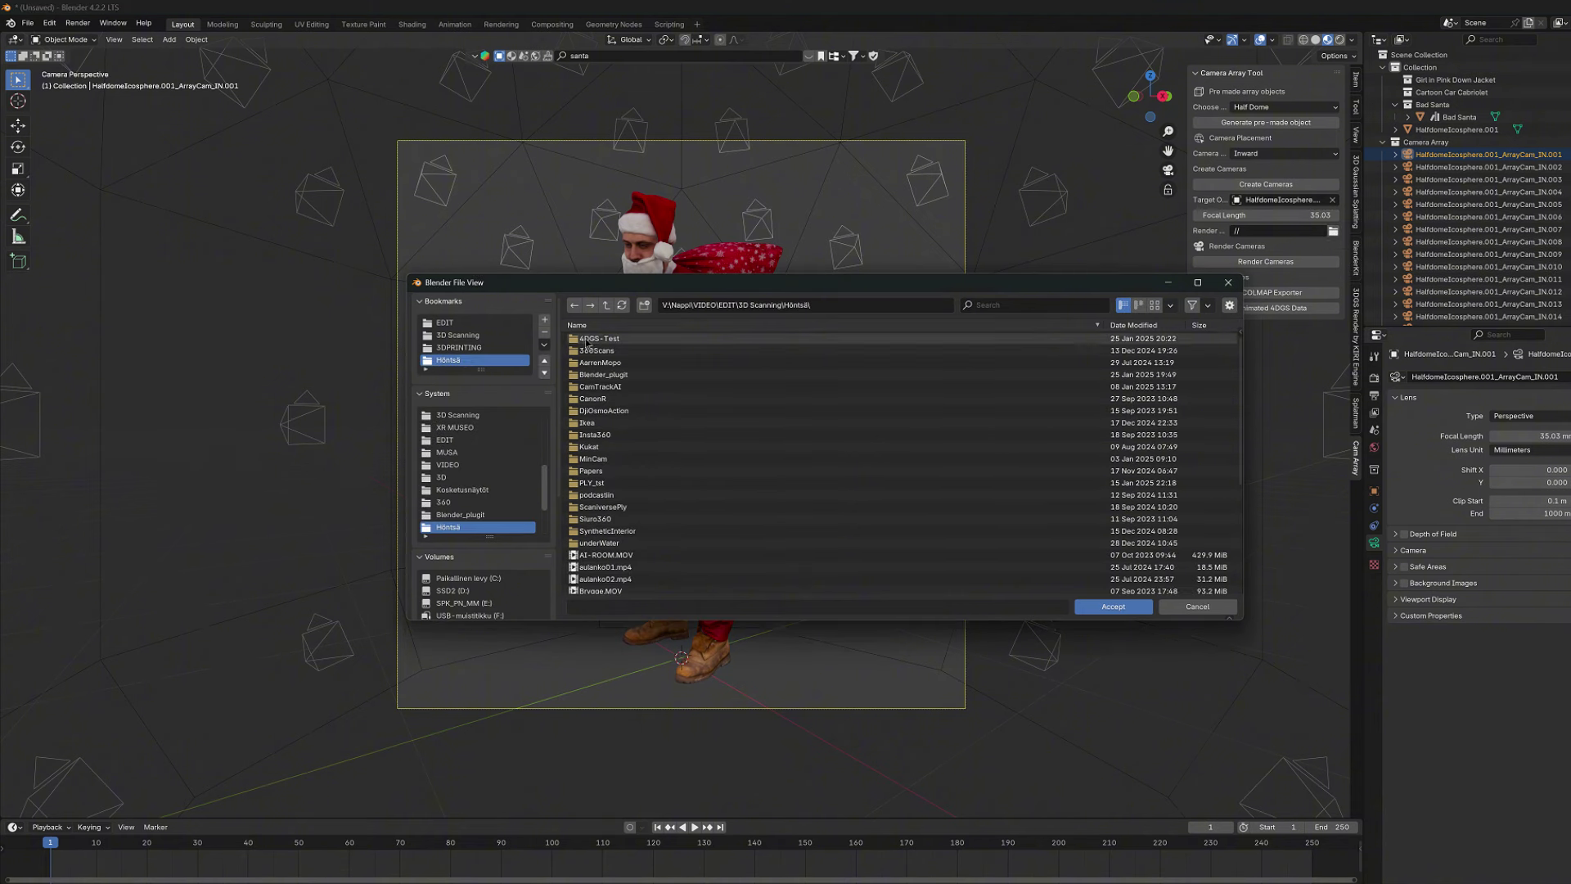
{"action": "left_click", "coordinate": [590, 339]}
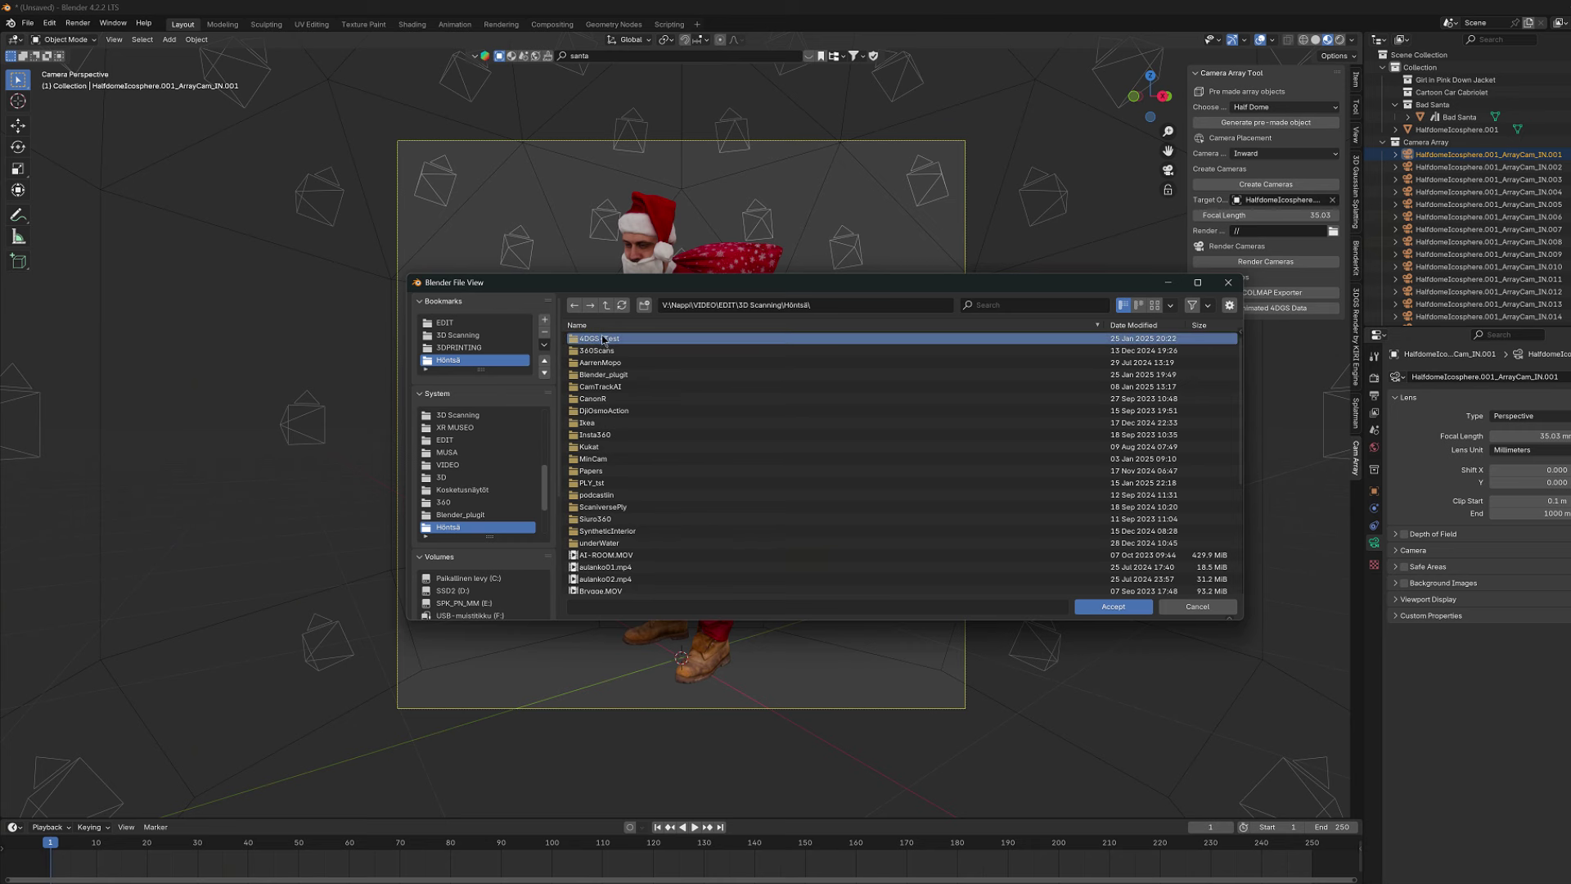
{"action": "left_click", "coordinate": [645, 305]}
{"action": "type", "text": "Santa"}
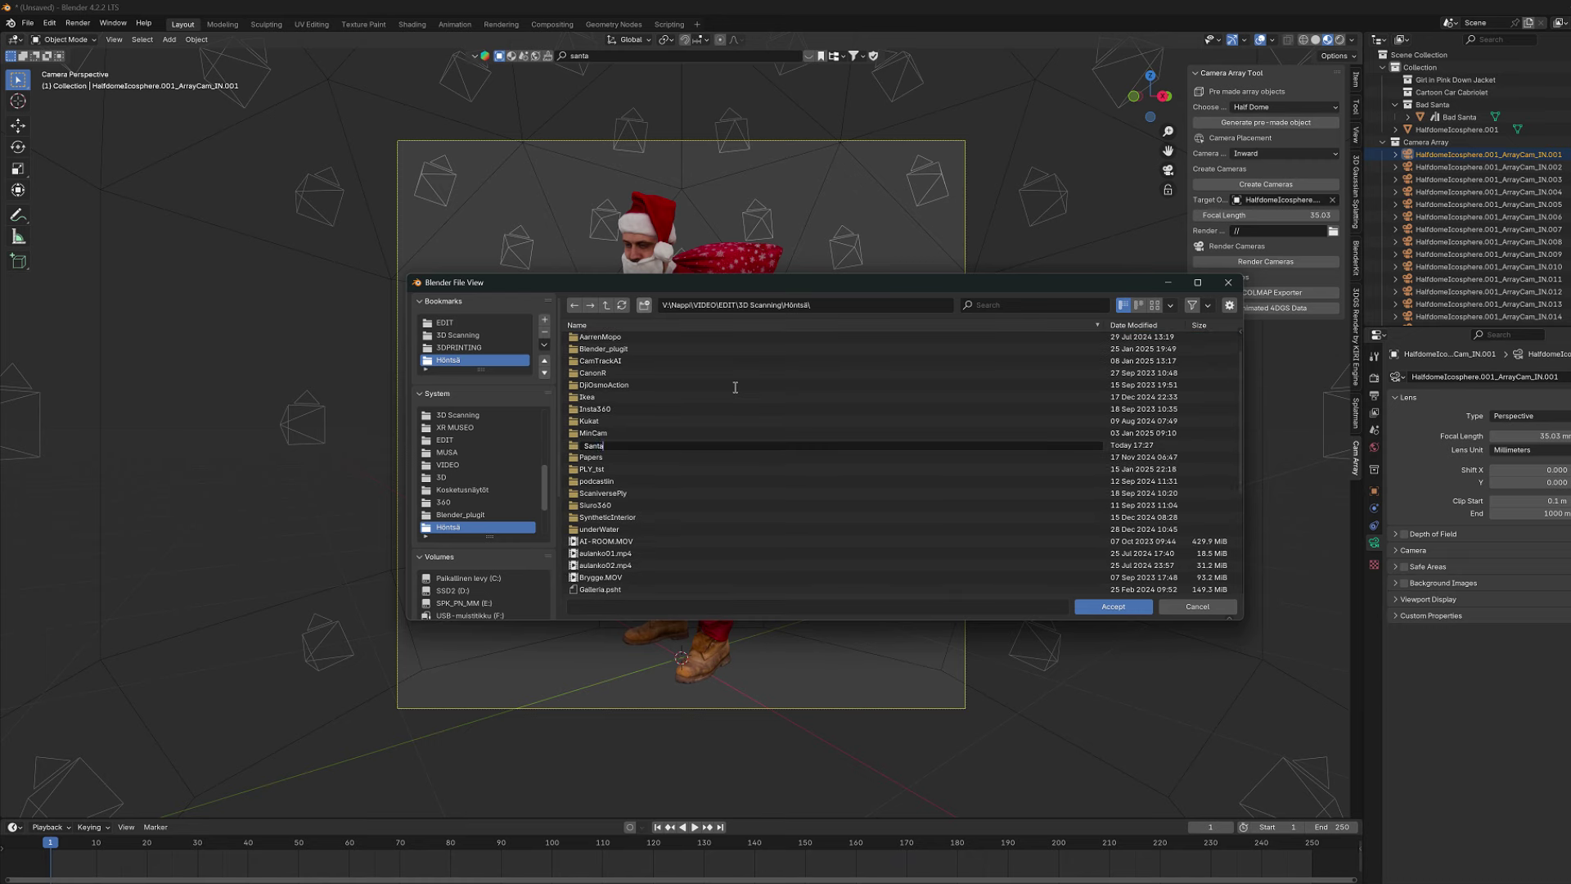
{"action": "key", "text": "Return"}
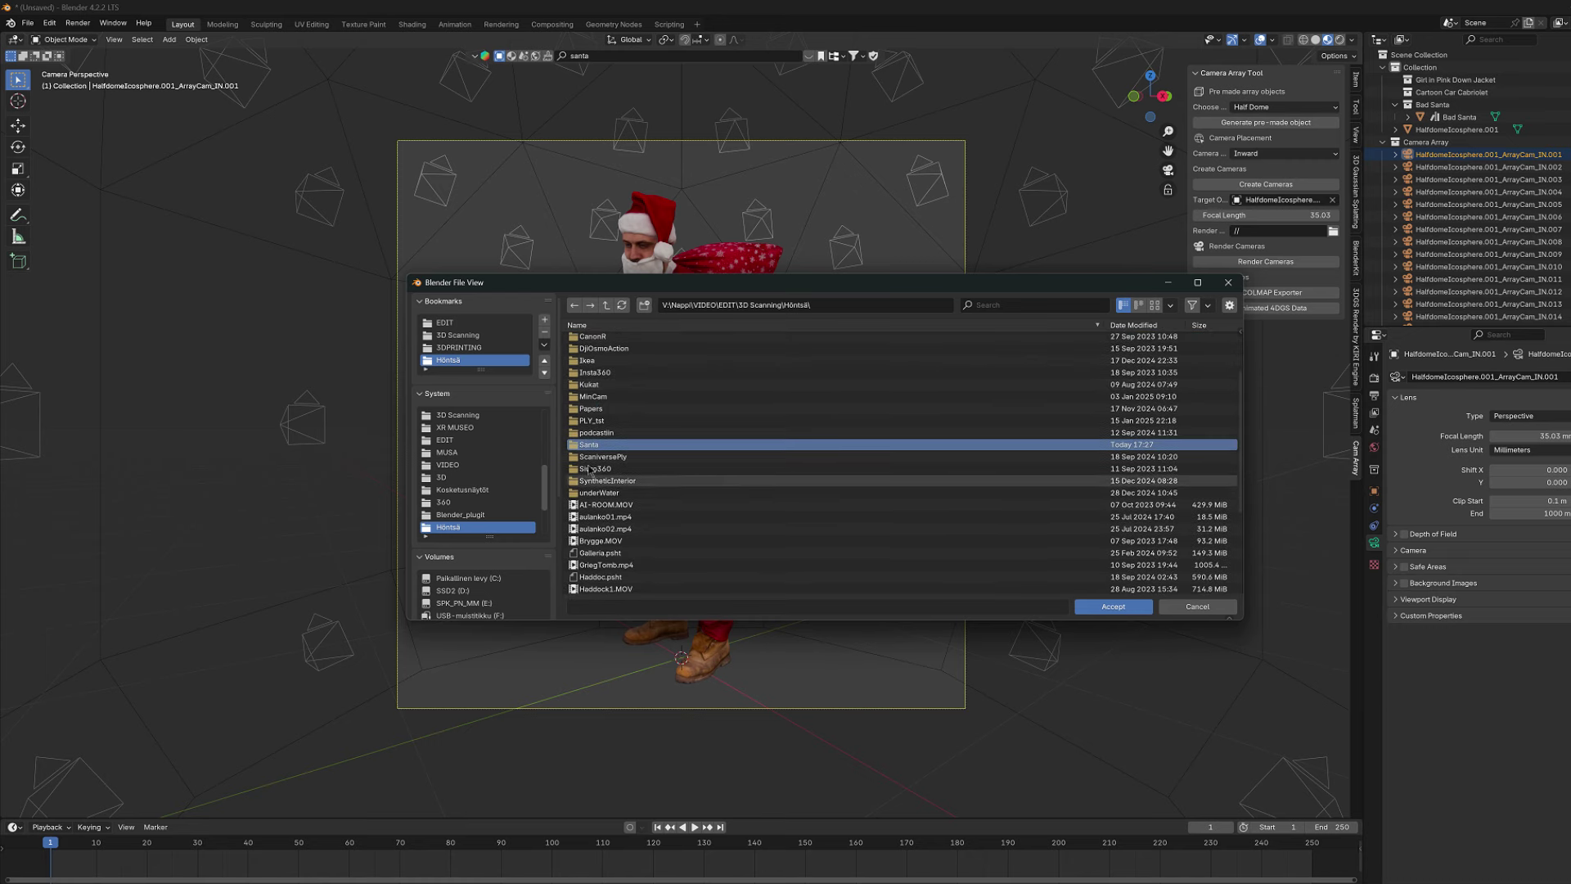
{"action": "double_click", "coordinate": [592, 446]}
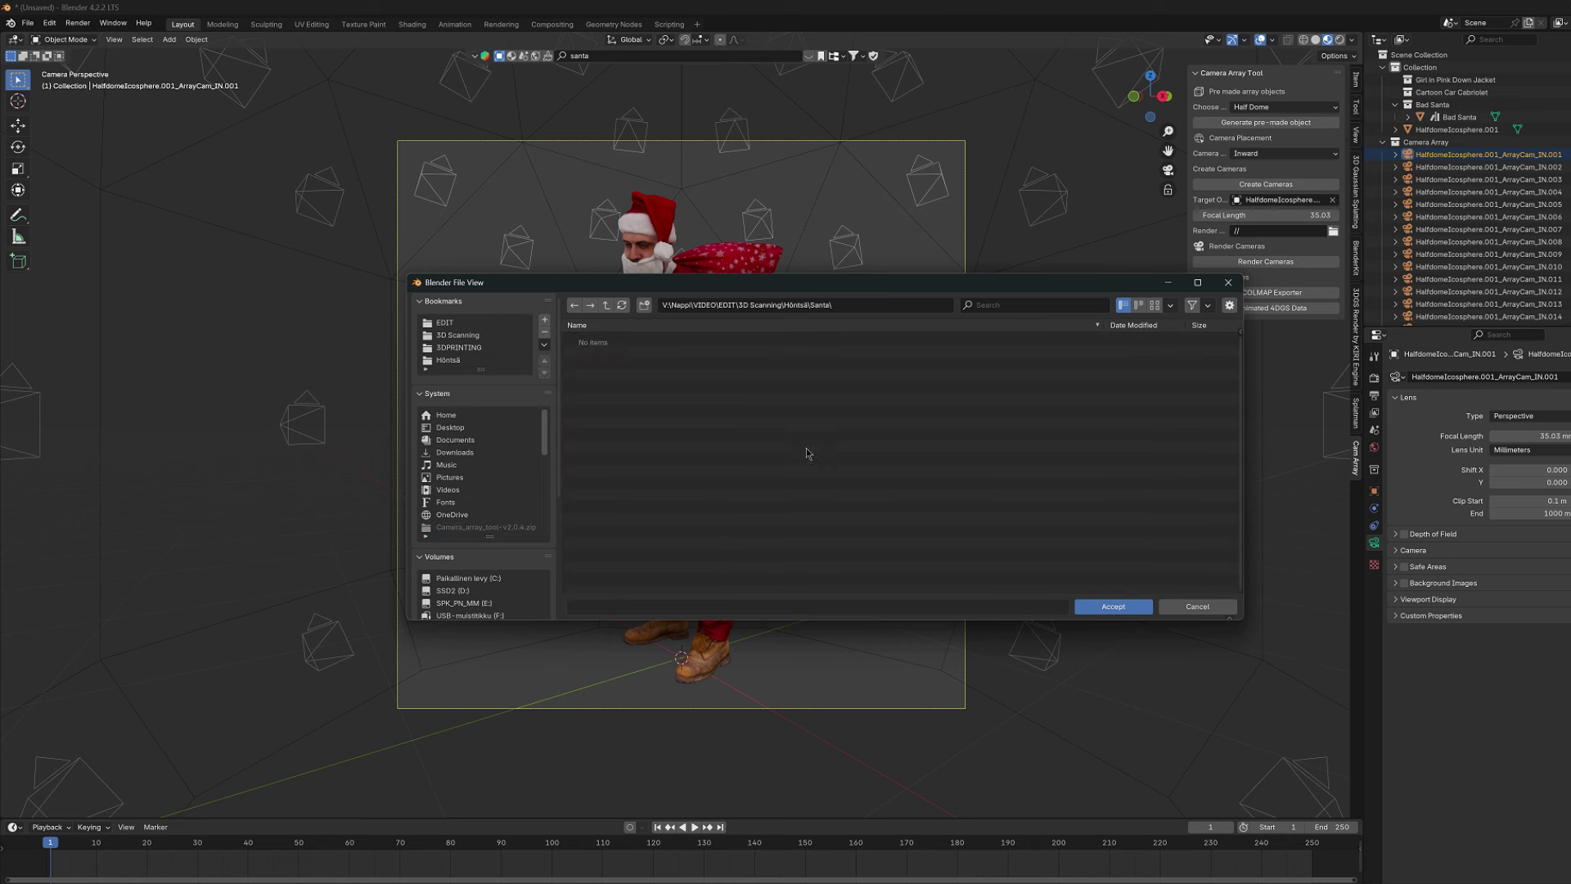
{"action": "left_click", "coordinate": [1144, 607]}
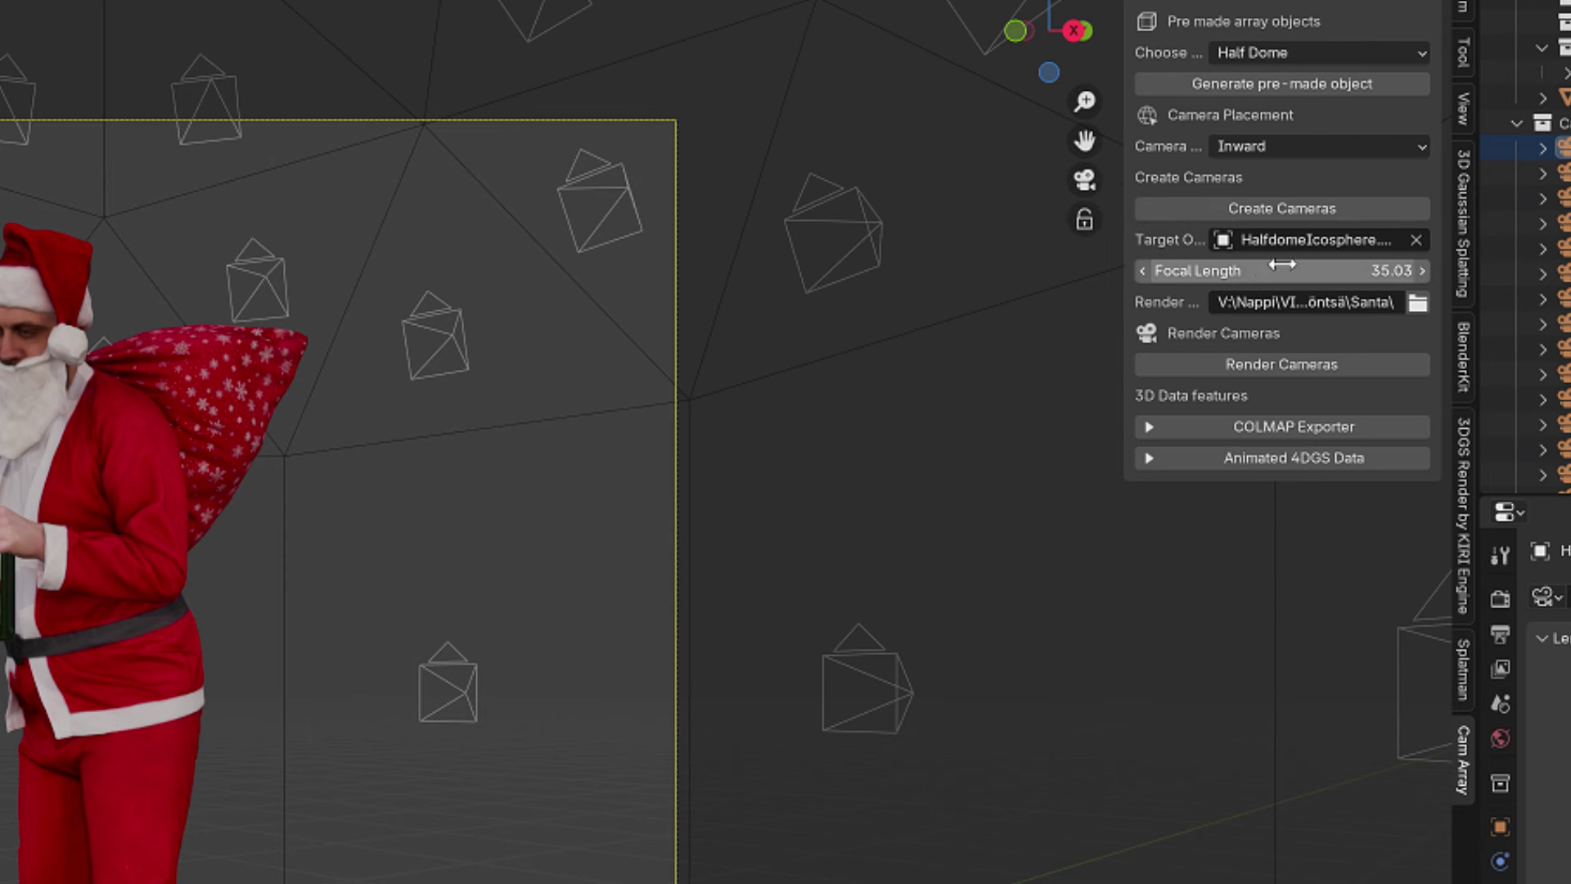
- Render all the array cameras and check the resulting PNG files in the Santa folder as a detailed list and as thumbnails
{"action": "left_click", "coordinate": [1190, 373]}
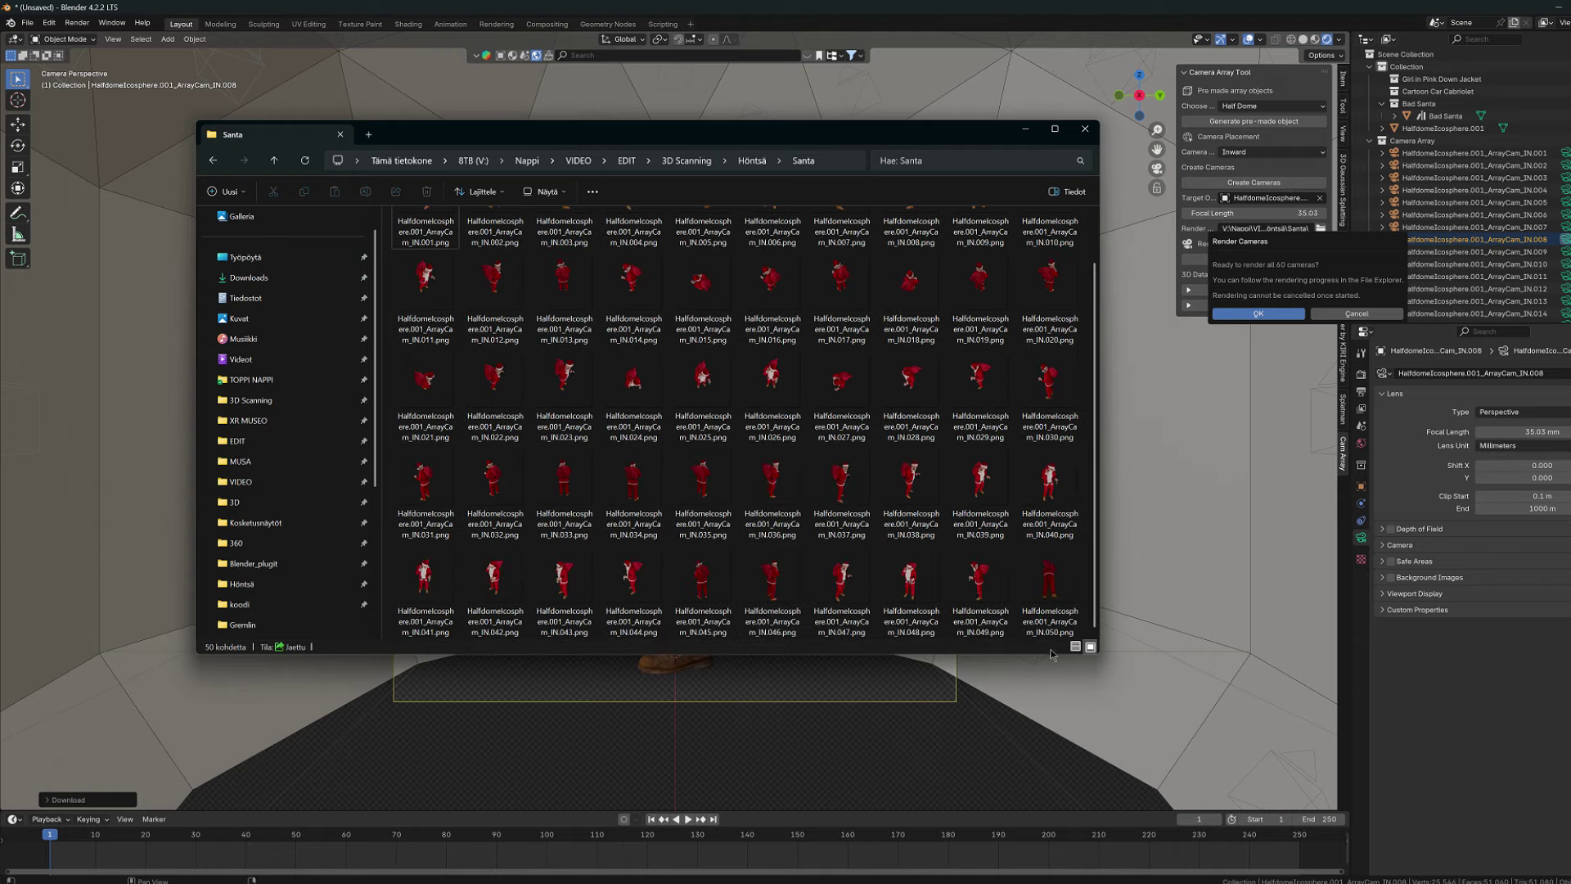
{"action": "left_click", "coordinate": [1076, 648]}
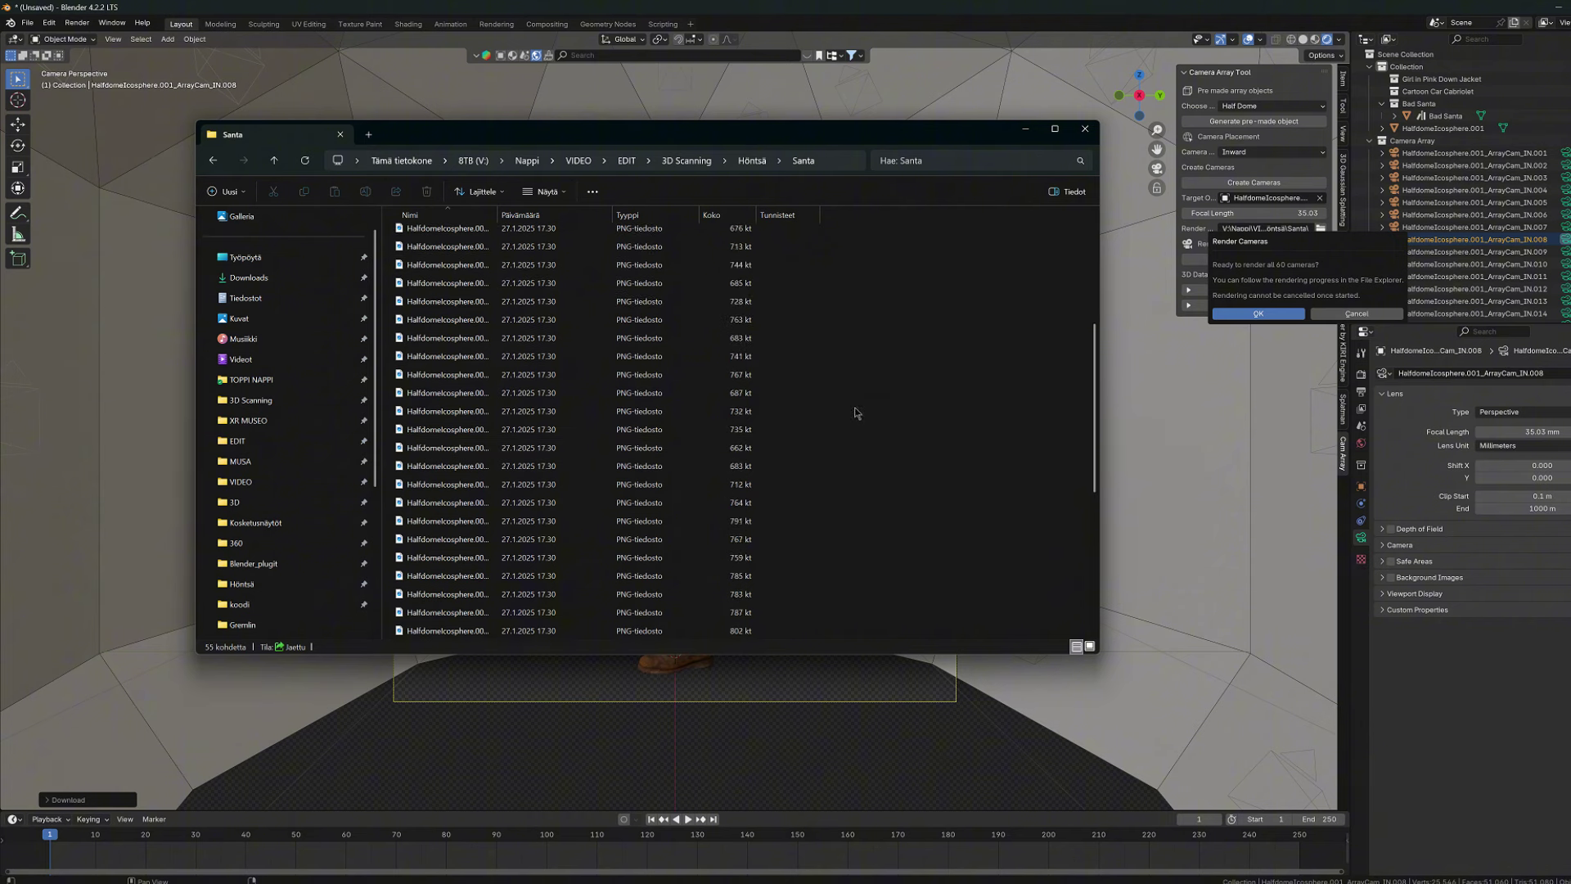
{"action": "left_click", "coordinate": [1090, 647]}
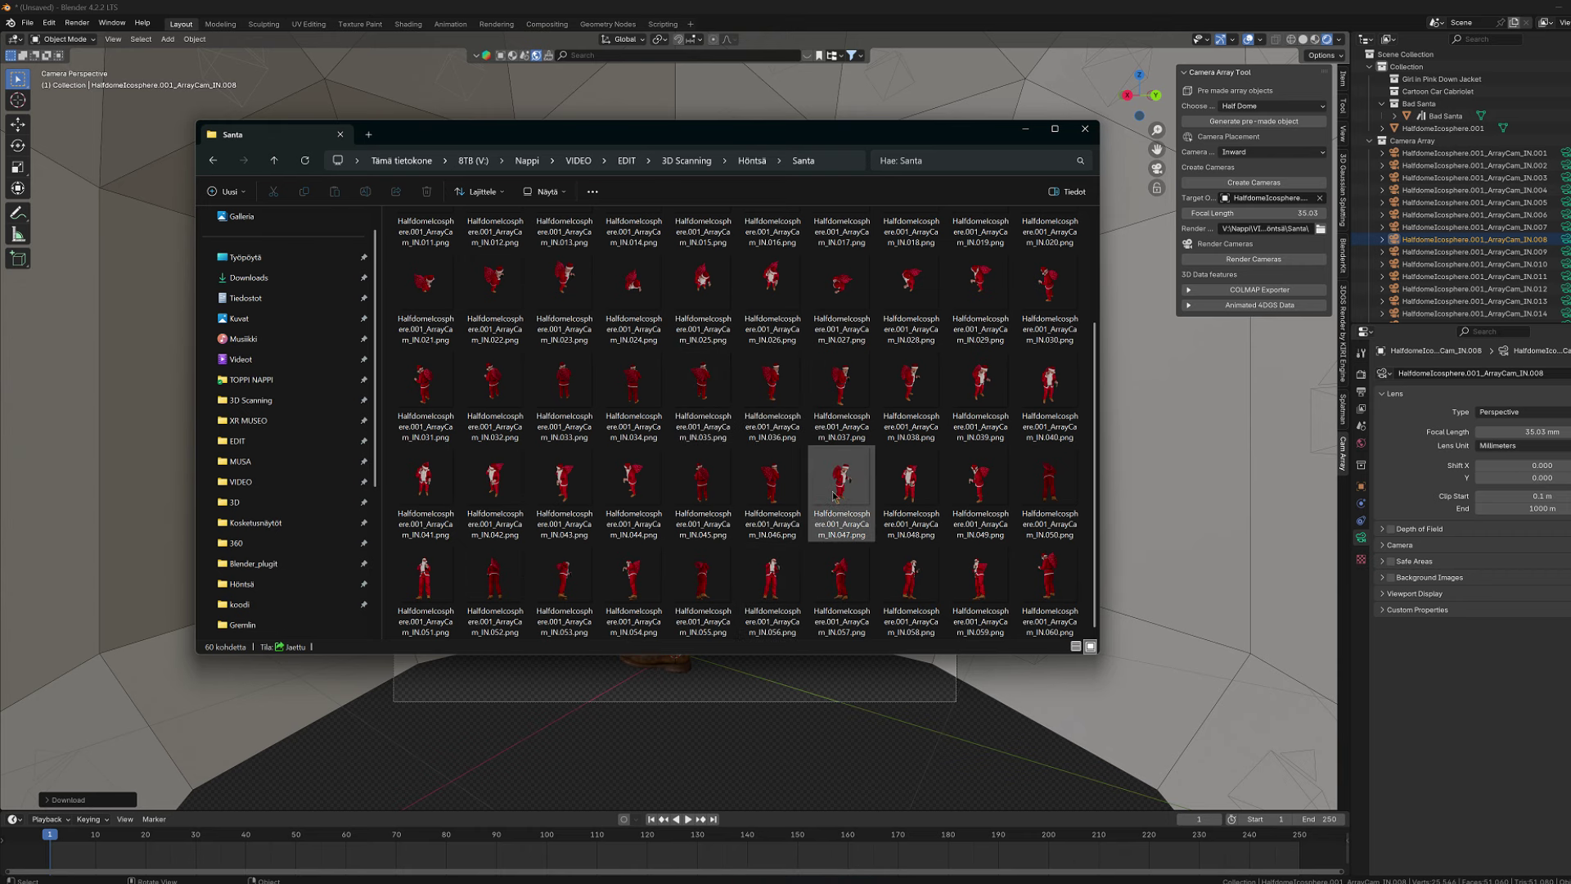
- Clear the other windows from the desktop, move the Santa folder window aside and launch Postshot
{"action": "left_click", "coordinate": [1564, 8]}
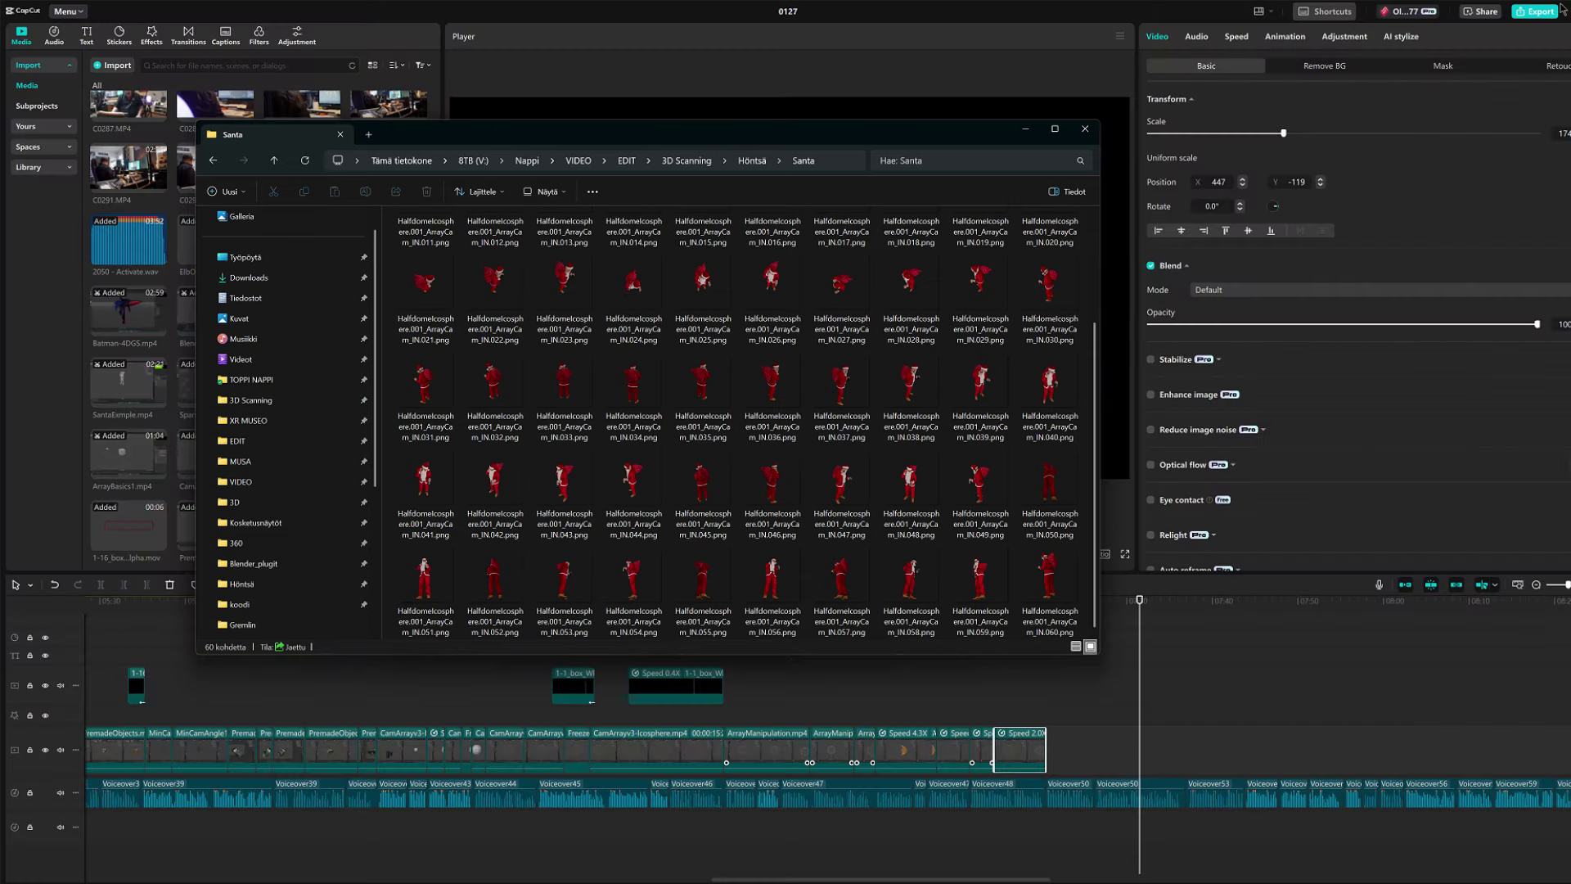
{"action": "left_click", "coordinate": [1565, 10]}
{"action": "left_click", "coordinate": [1565, 10]}
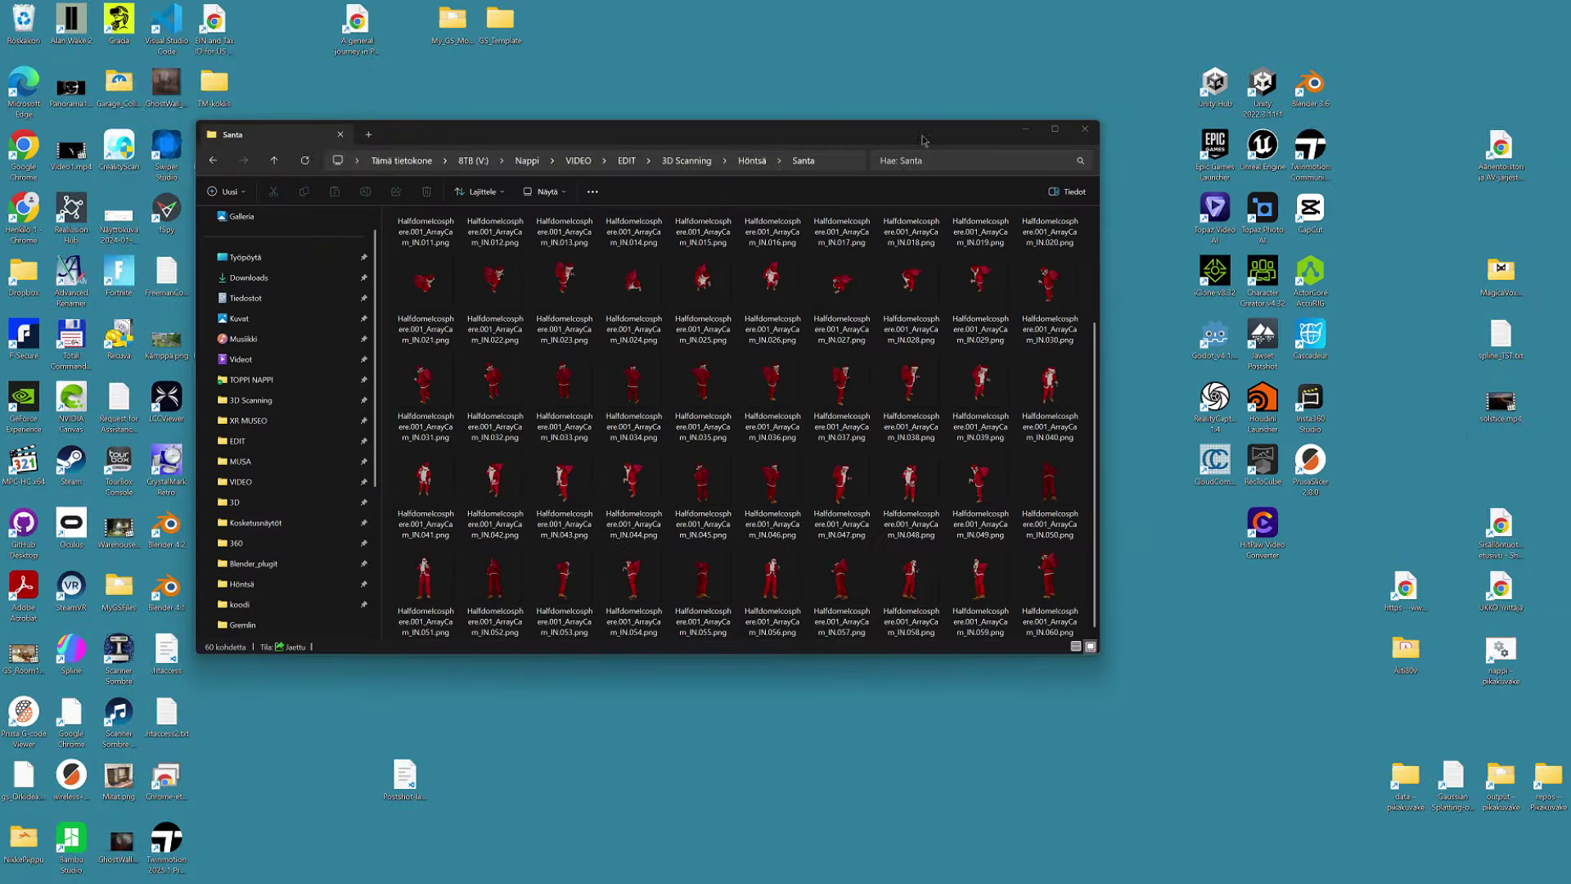
{"action": "left_click_drag", "start_coordinate": [910, 141], "coordinate": [1354, 362]}
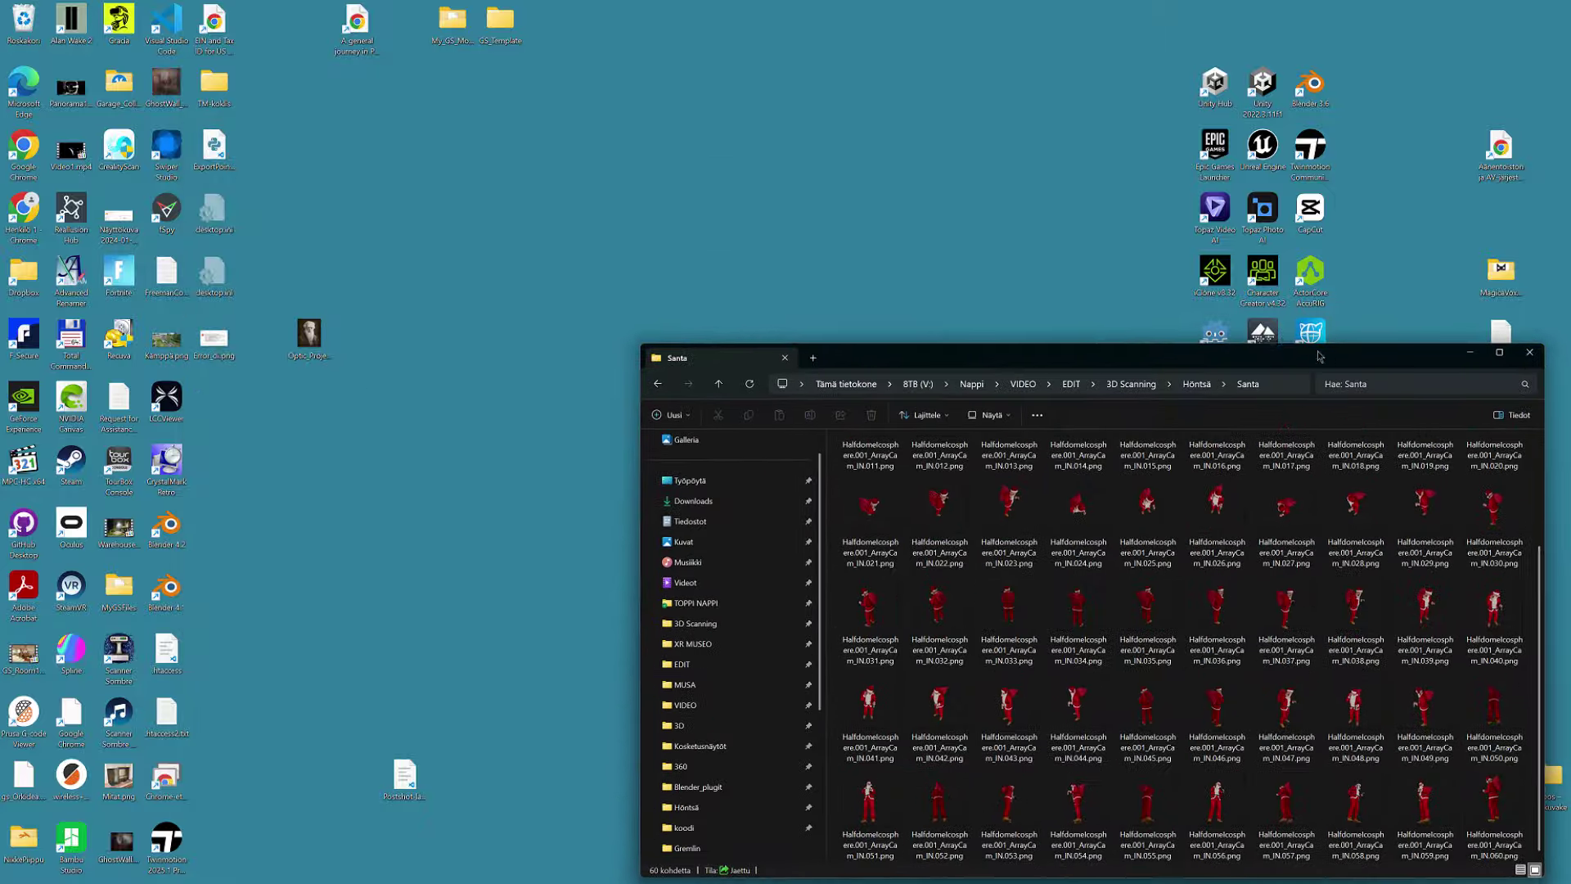
{"action": "double_click", "coordinate": [1264, 332]}
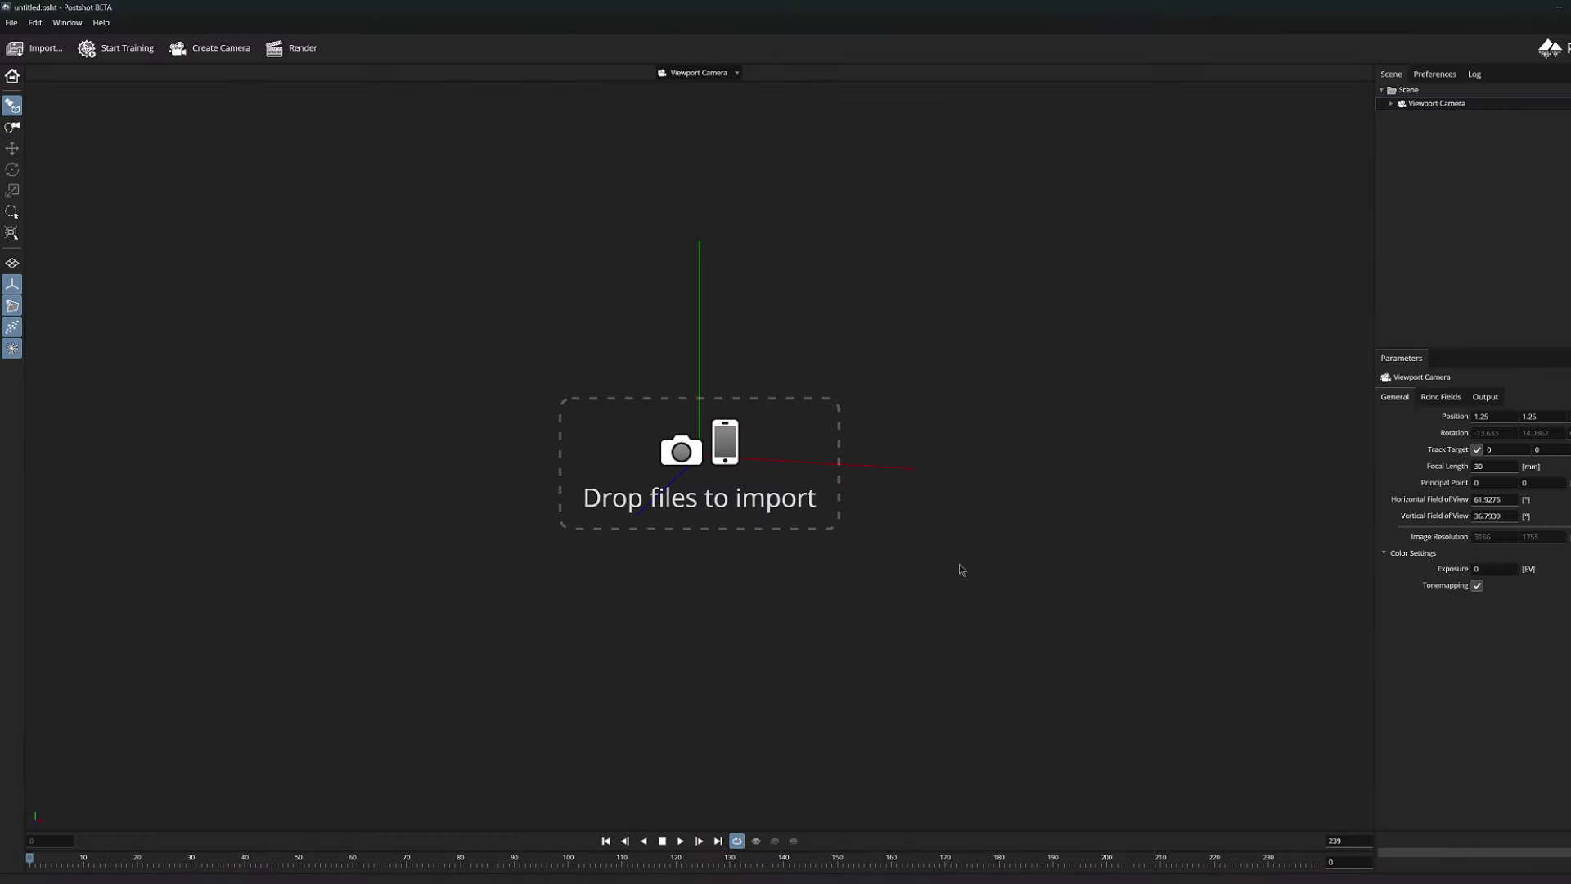
- Import all the rendered Santa images into Postshot and train a radiance field with the Splat ADC profile
{"action": "key", "text": "alt+Tab"}
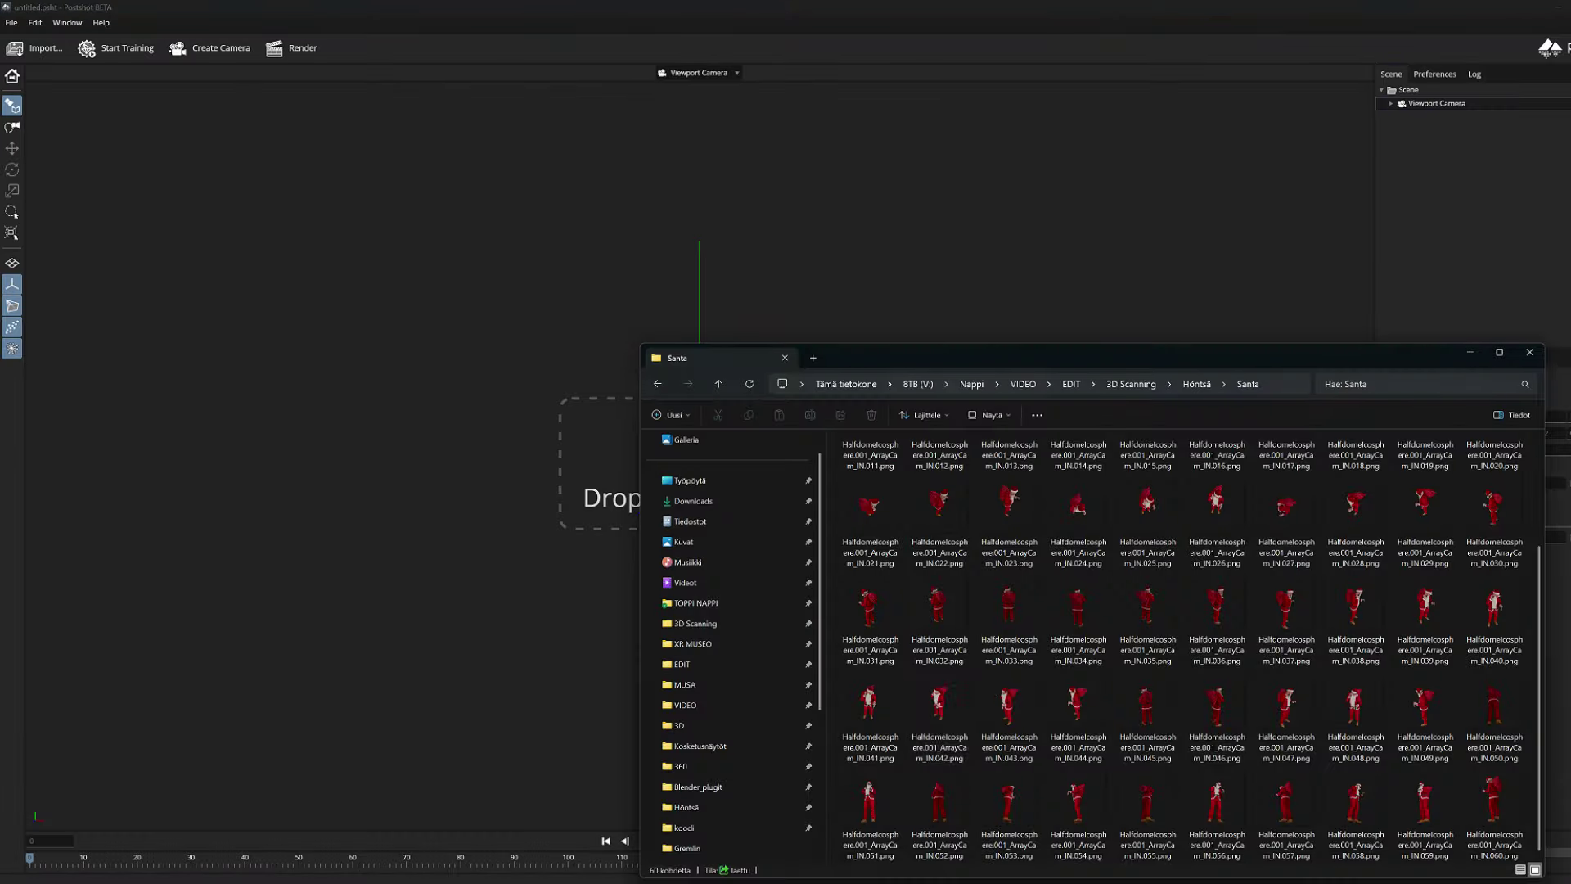
{"action": "left_click", "coordinate": [1102, 588]}
{"action": "key", "text": "ctrl+a"}
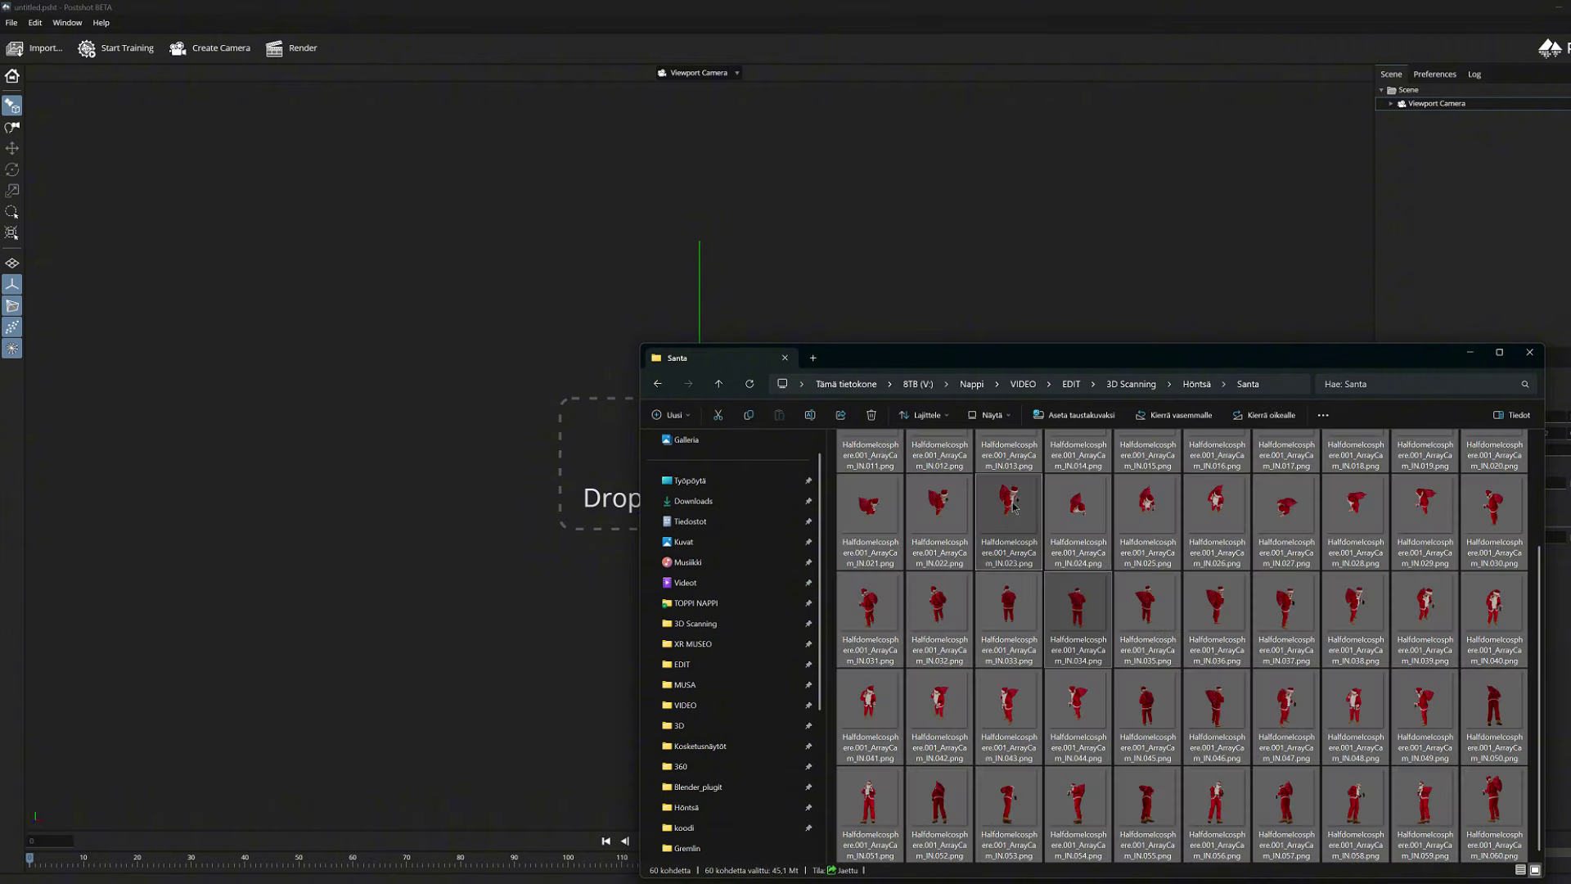
{"action": "left_click_drag", "start_coordinate": [1028, 366], "coordinate": [1170, 179]}
{"action": "left_click_drag", "start_coordinate": [1153, 311], "coordinate": [581, 309]}
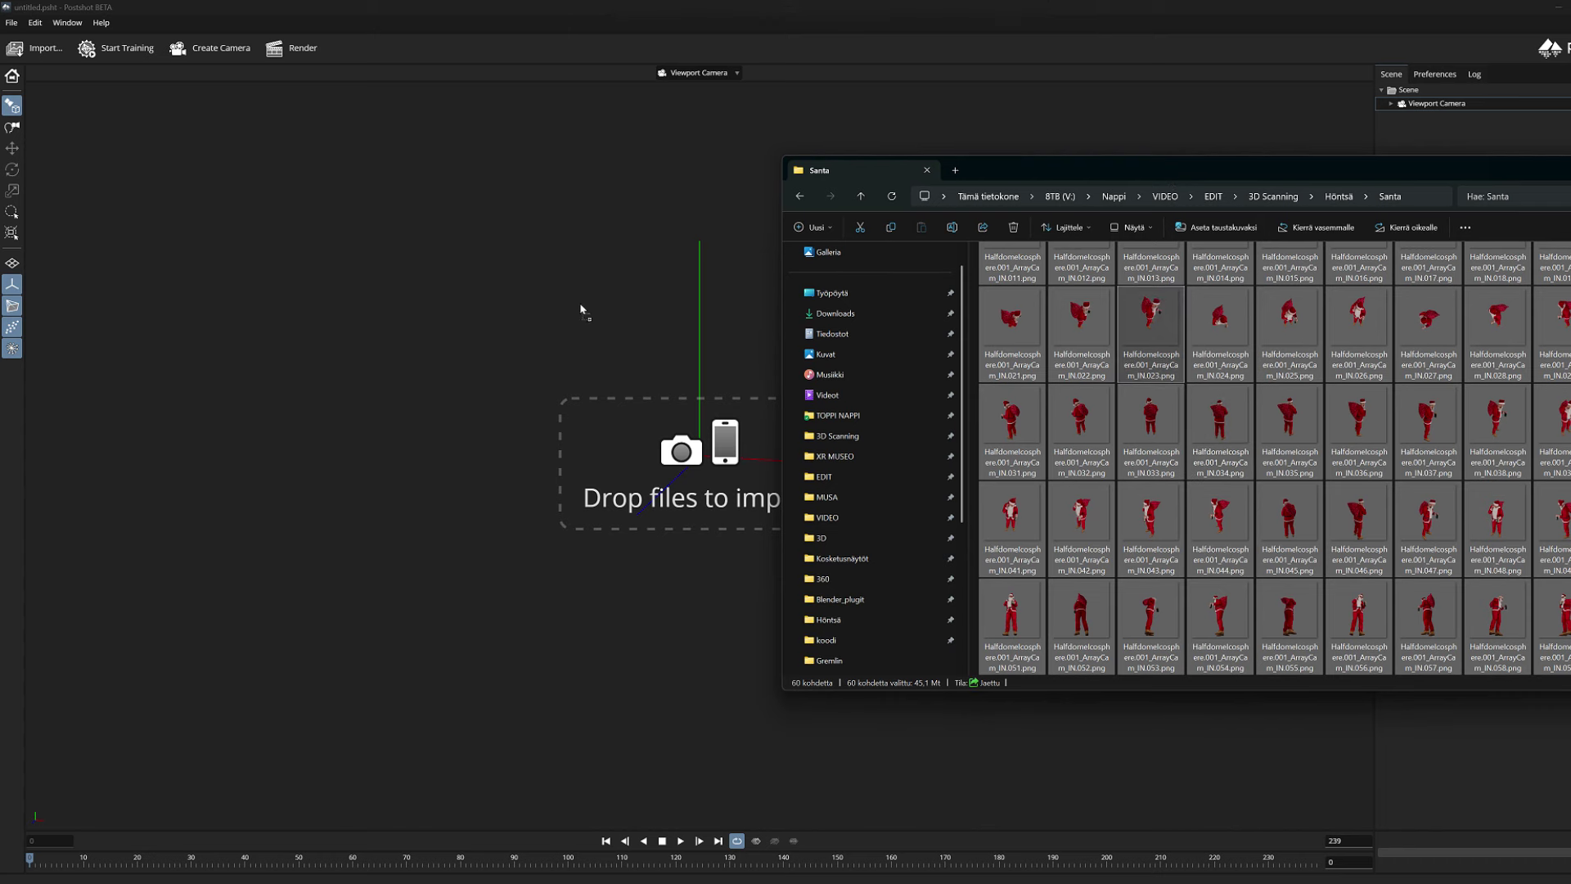
{"action": "left_click_drag", "start_coordinate": [569, 420], "coordinate": [568, 415]}
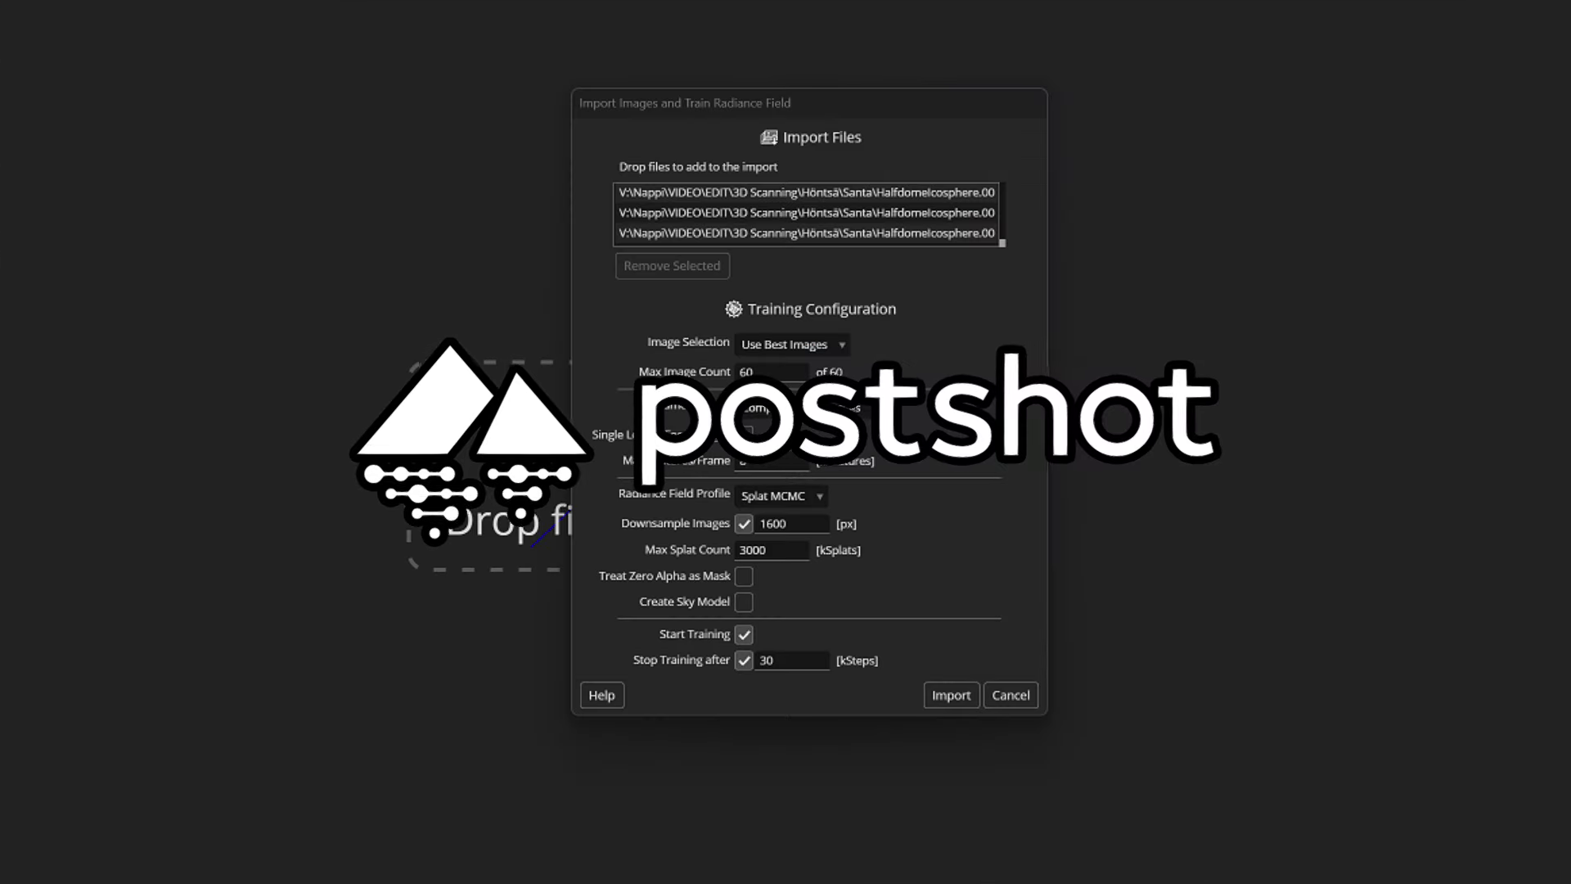
{"action": "left_click", "coordinate": [791, 501]}
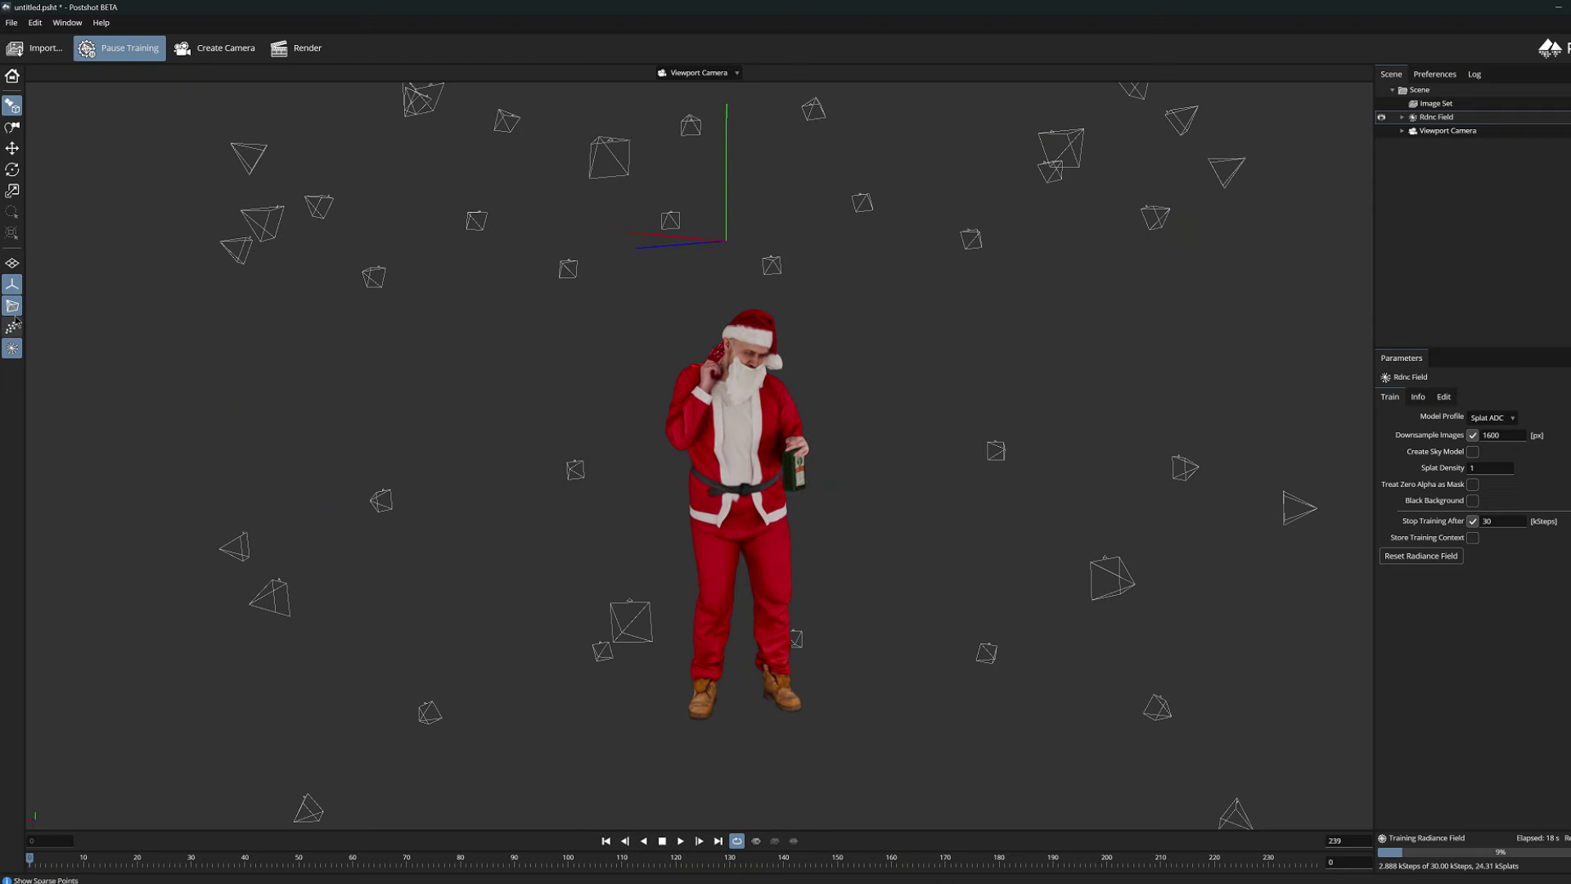
- Hide the camera markers and examine the sparse point cloud of the Santa on its own
{"action": "left_click", "coordinate": [12, 307]}
{"action": "left_click", "coordinate": [13, 327]}
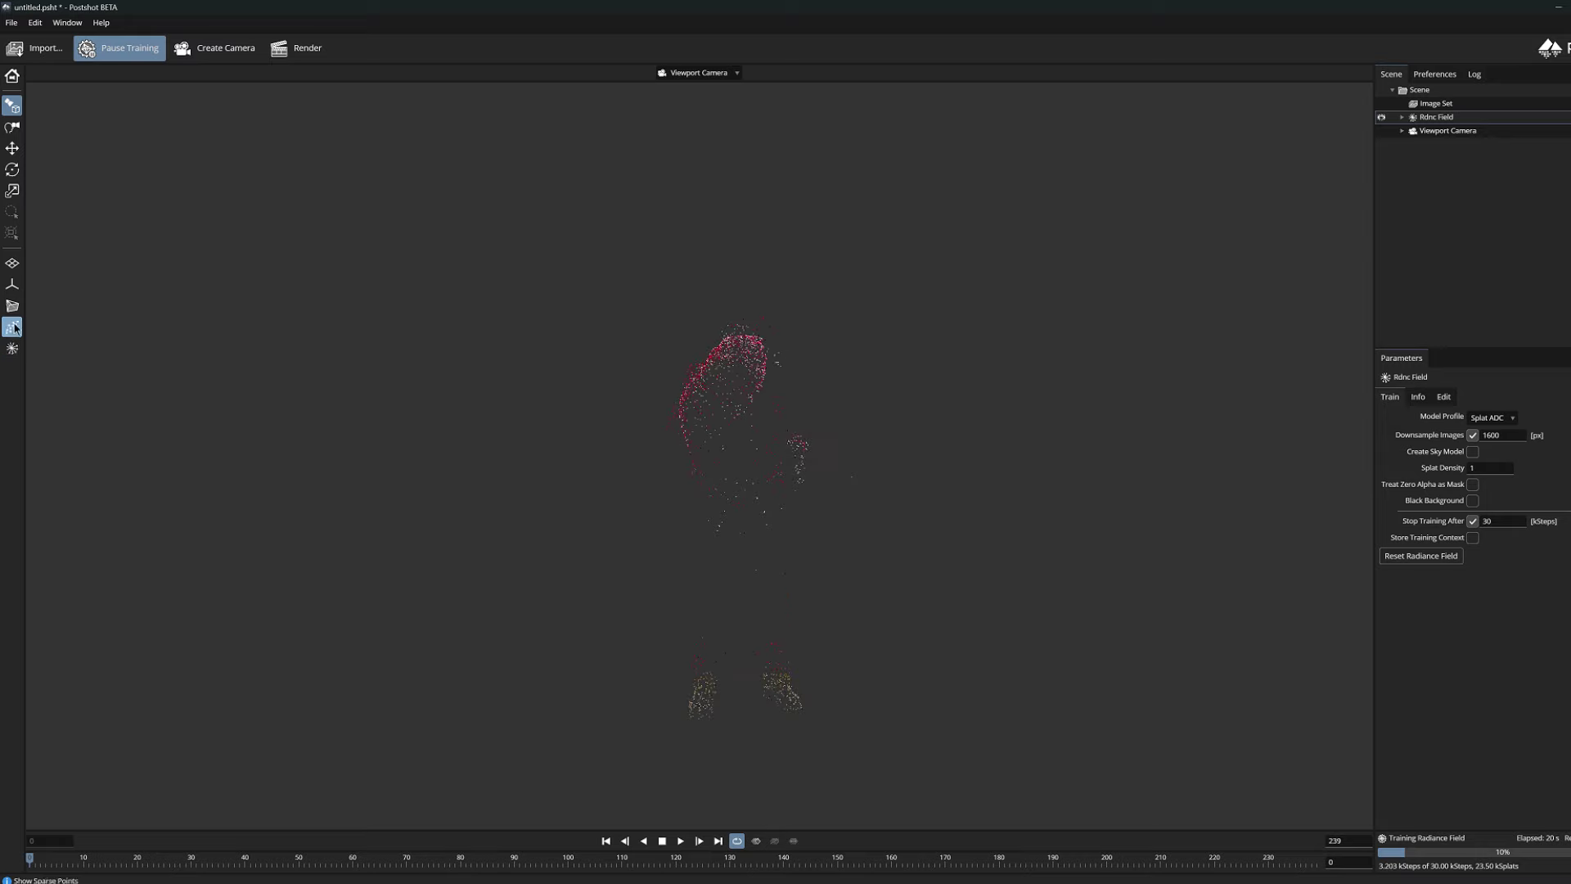
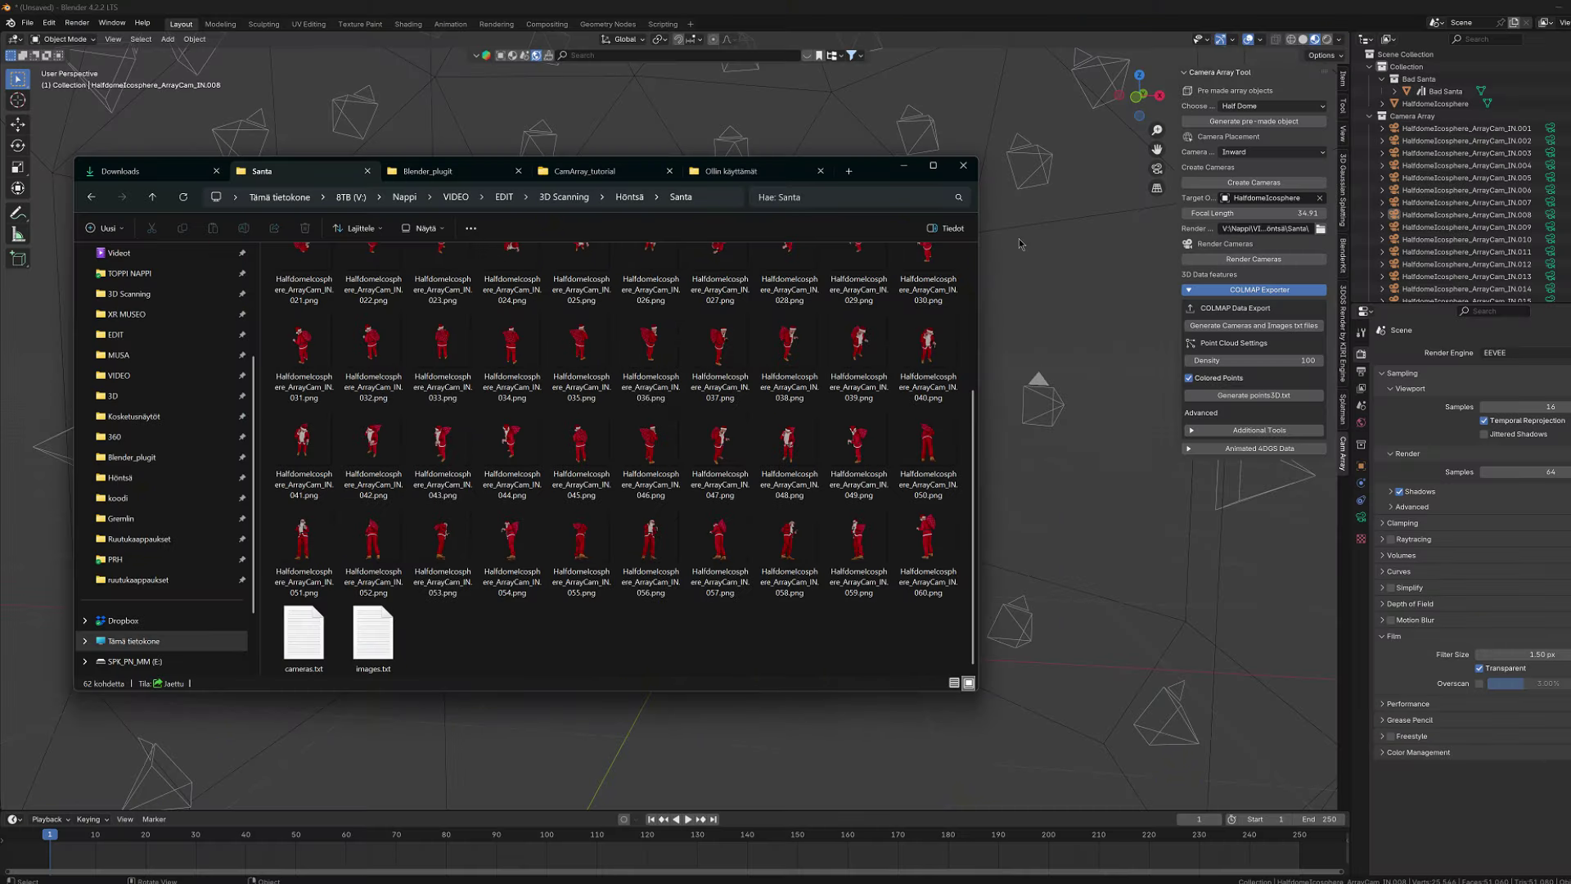
- In Blender, select the Bad Santa model and generate its COLMAP points3D.txt file in the render folder
{"action": "left_click", "coordinate": [1018, 238]}
{"action": "left_click", "coordinate": [701, 334]}
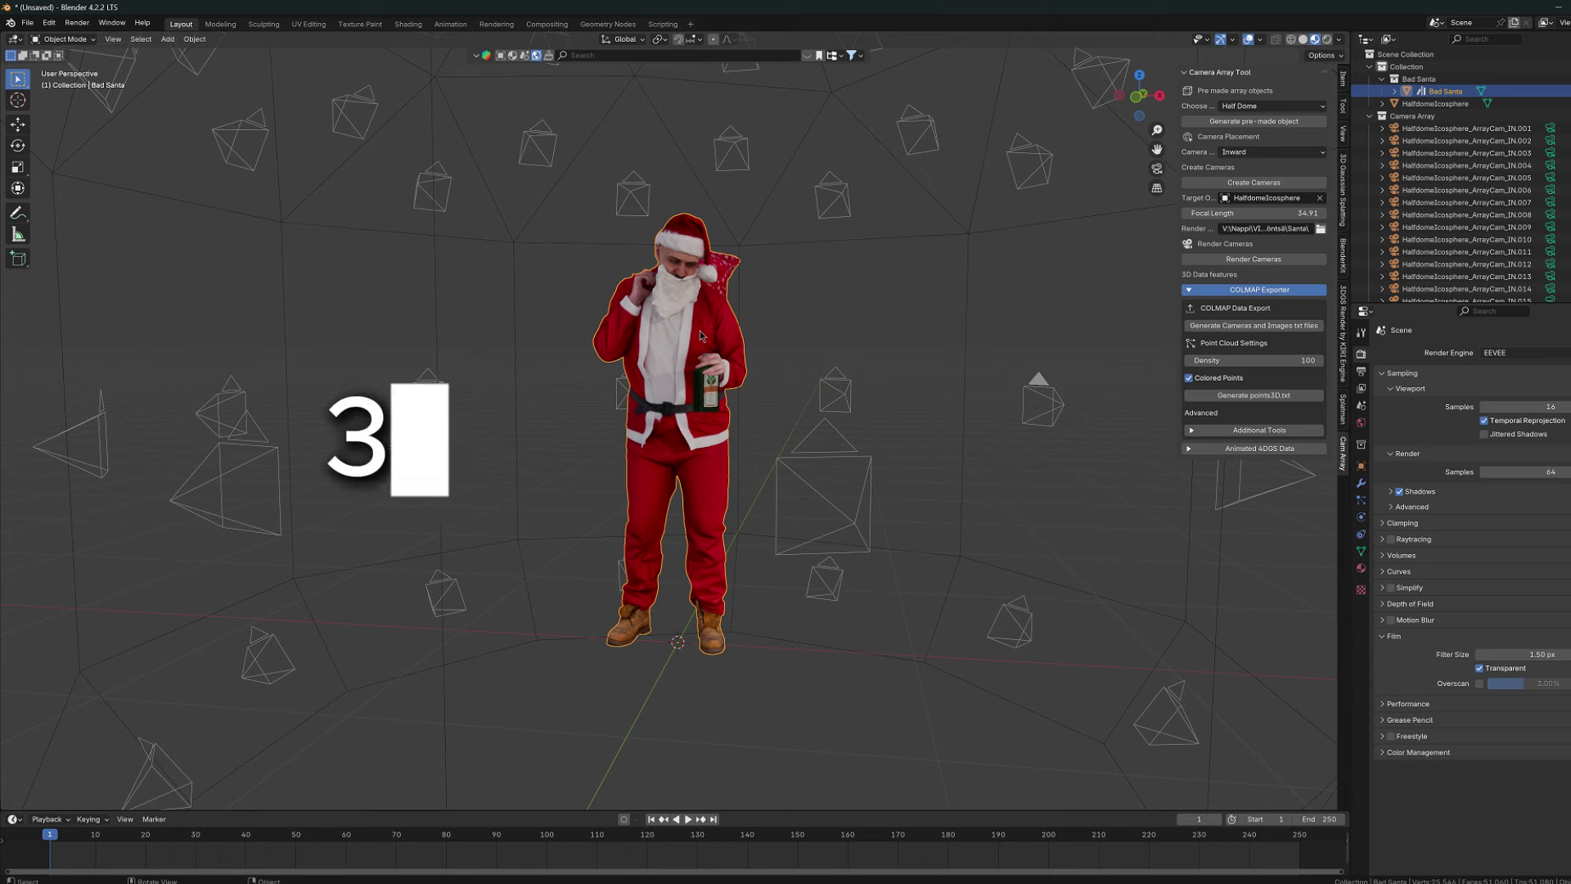
{"action": "scroll", "coordinate": [699, 331], "scroll_direction": "up", "scroll_amount": 1}
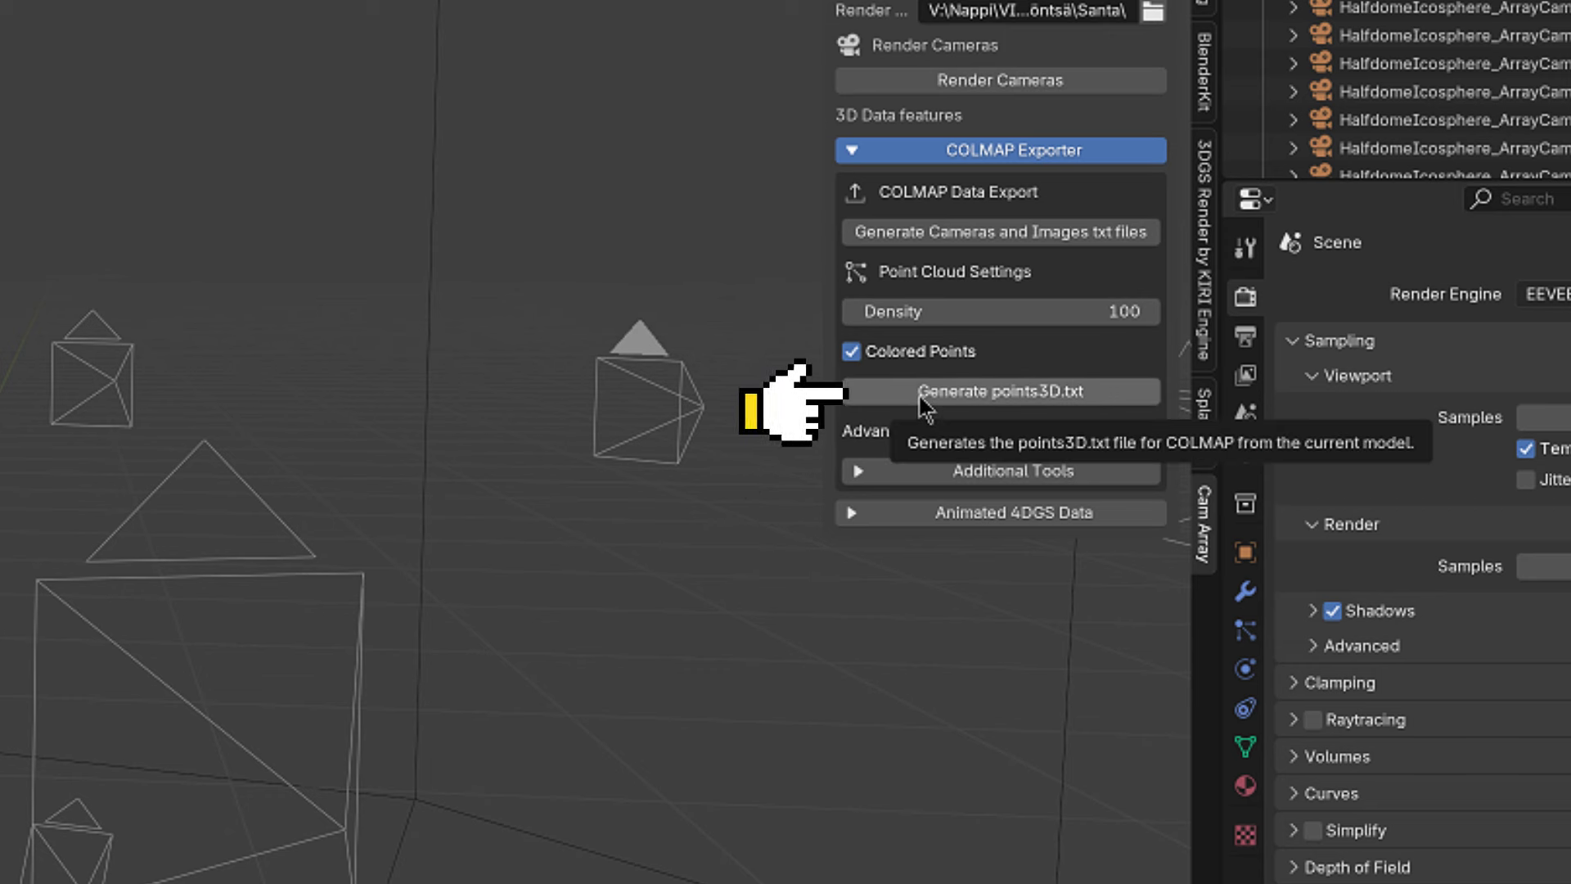
{"action": "left_click", "coordinate": [923, 399]}
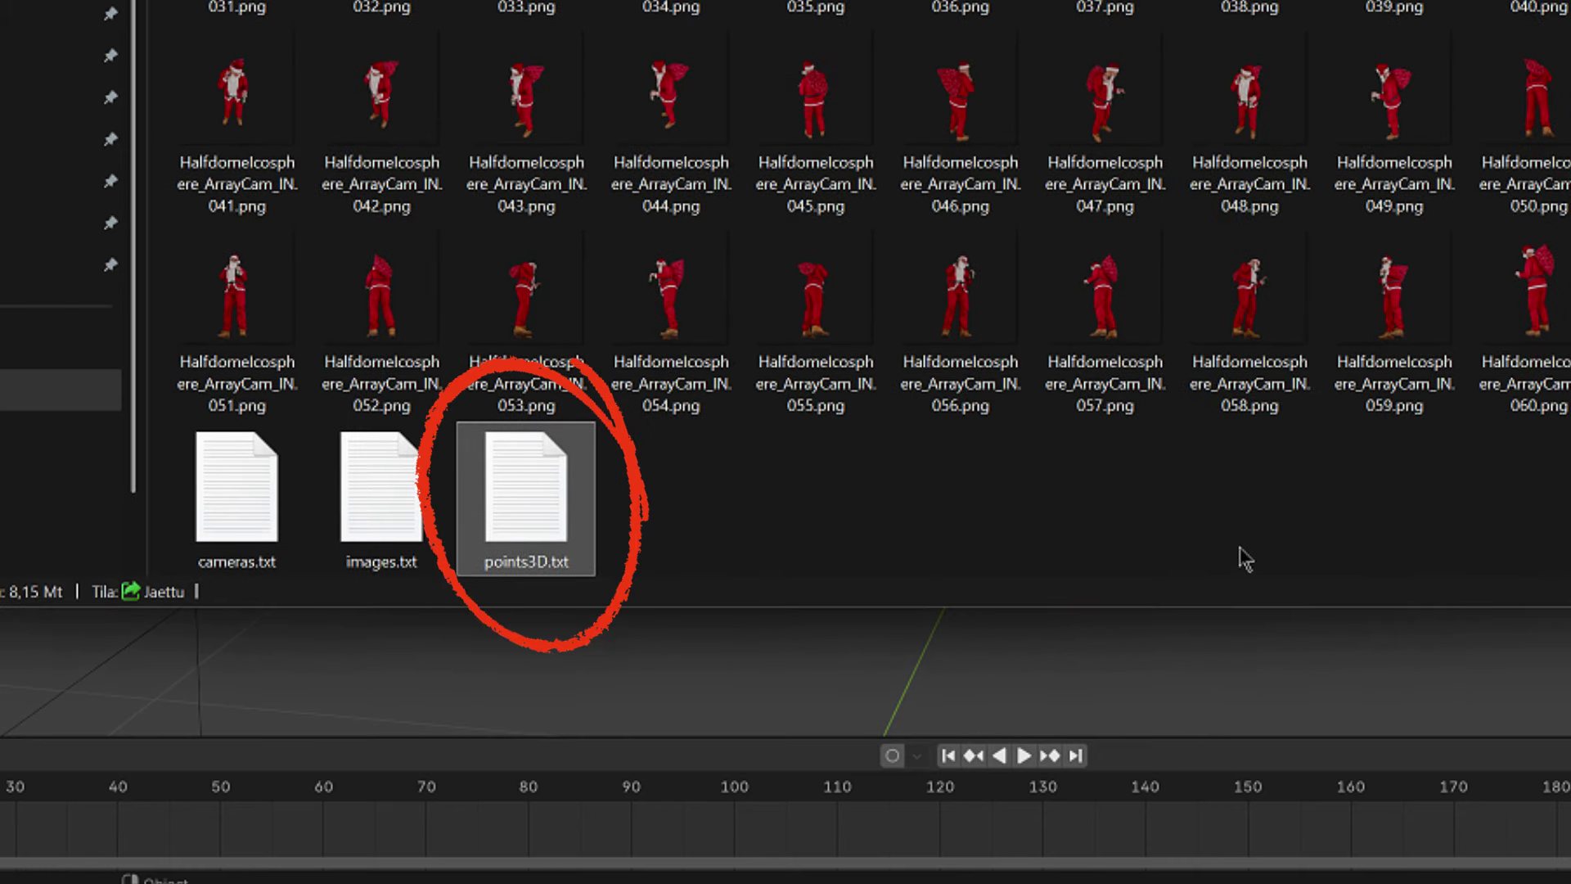
{"action": "left_click", "coordinate": [1244, 559]}
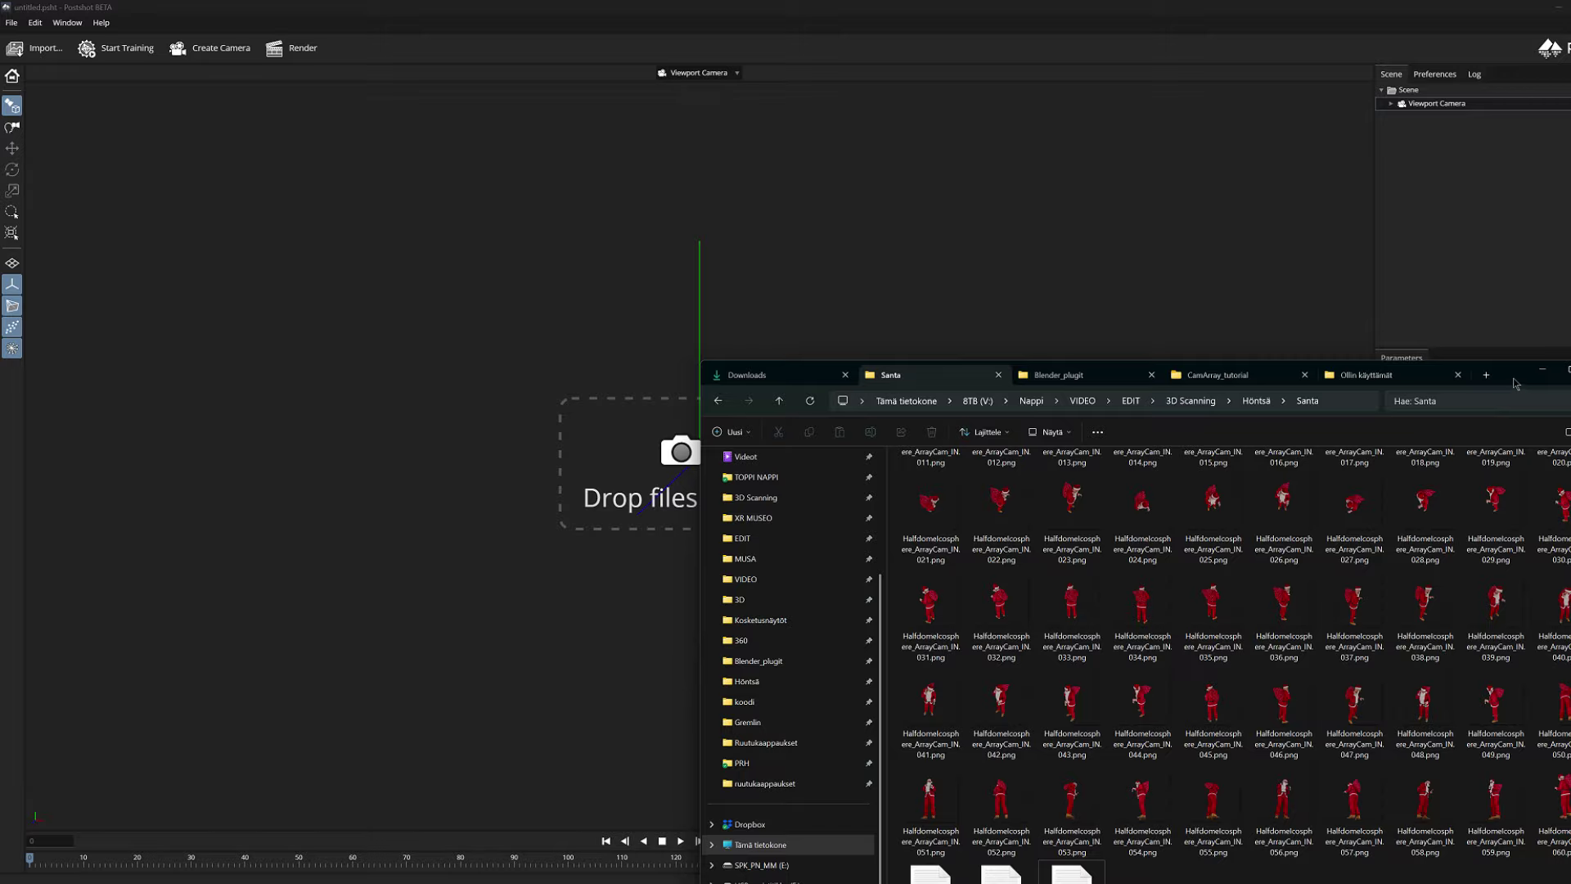
- Try to bring every image and the three COLMAP text files from the Santa folder into an empty Postshot project
{"action": "left_click_drag", "start_coordinate": [1517, 379], "coordinate": [1463, 217]}
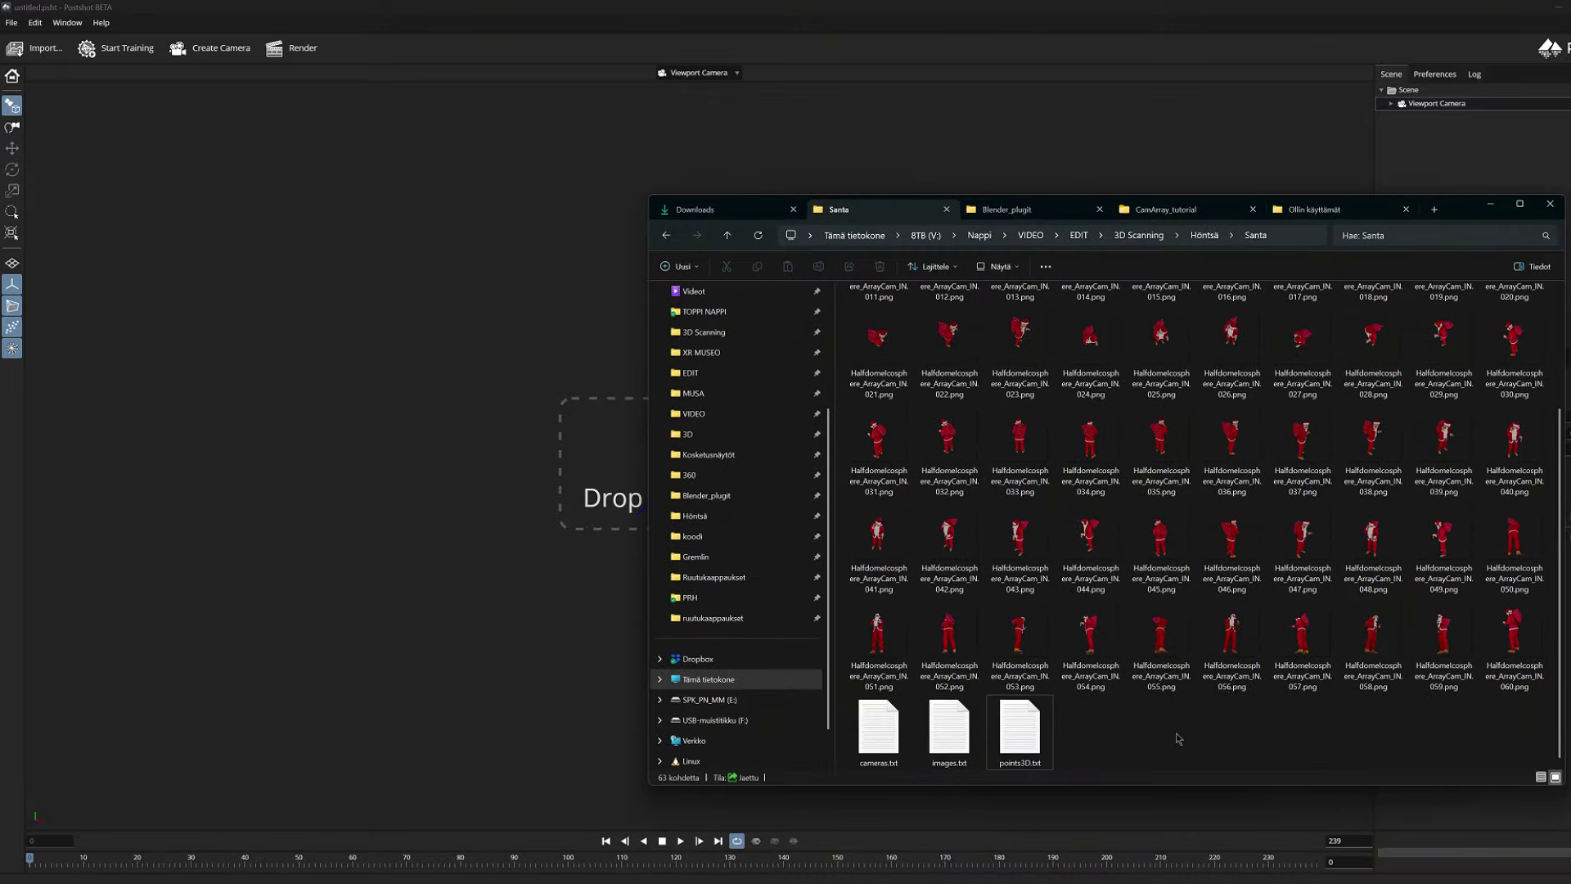
{"action": "key", "text": "ctrl+a"}
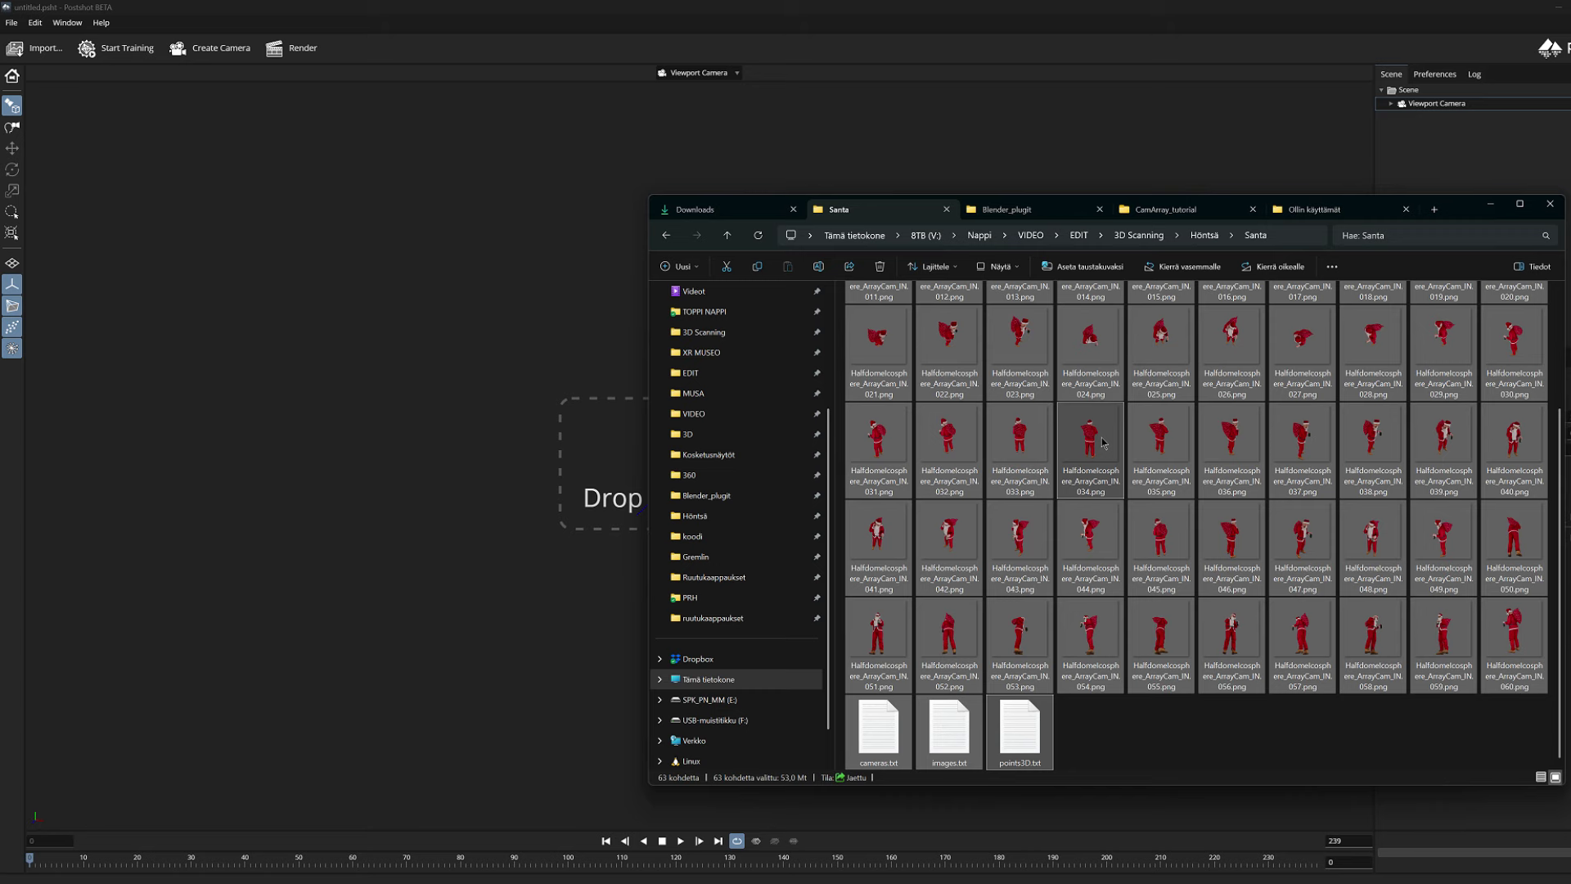
{"action": "left_click_drag", "start_coordinate": [1102, 442], "coordinate": [610, 279]}
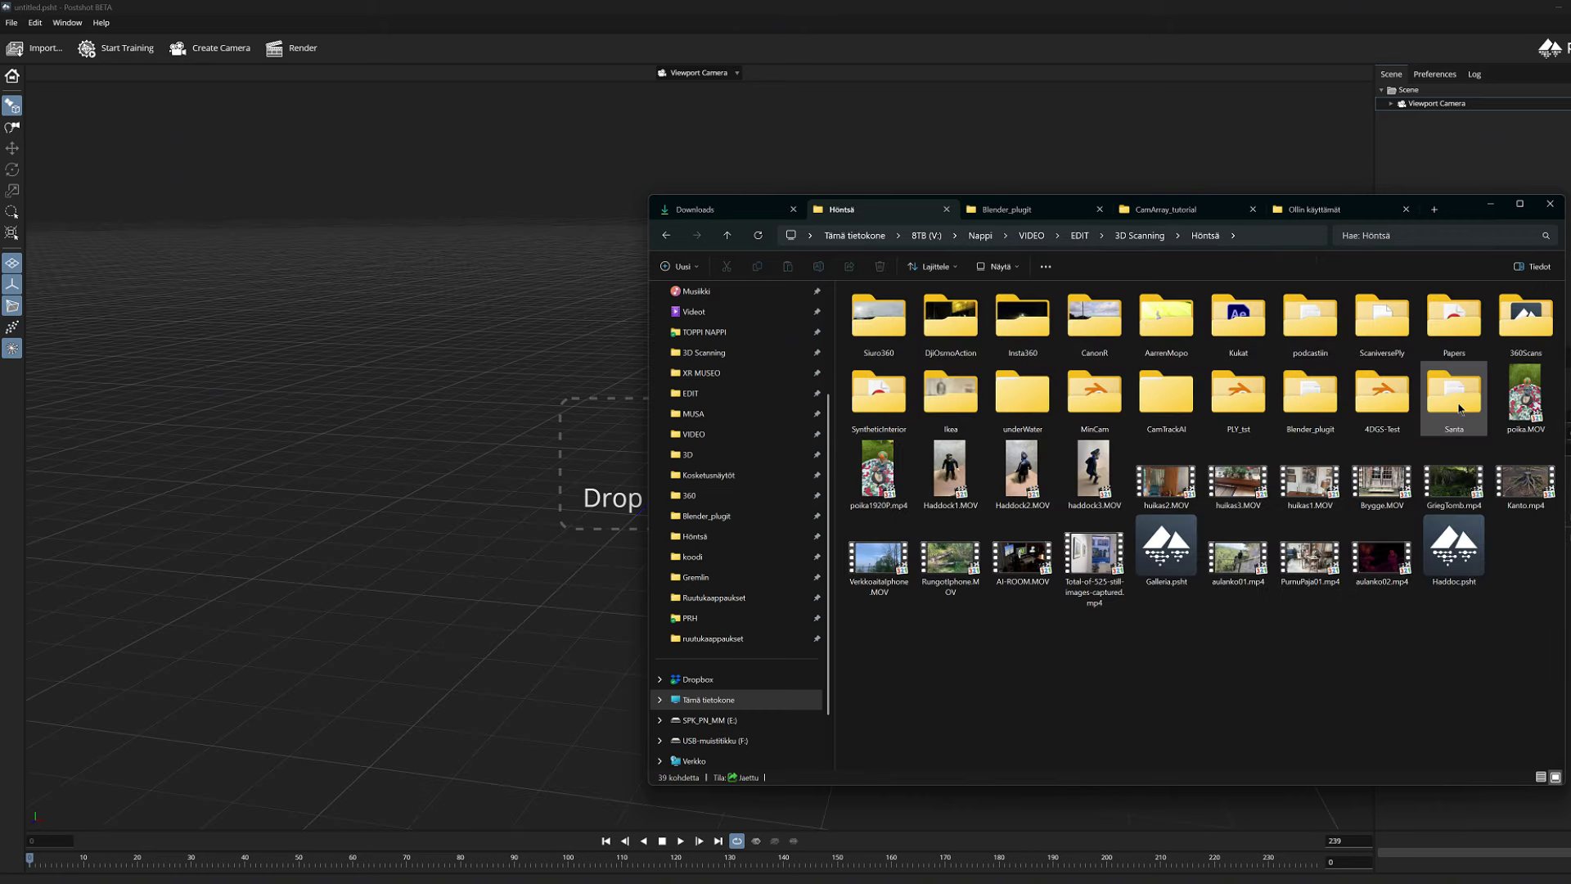
- Import the whole Santa folder into Postshot and train it with the Splat ADC profile, stopping after 5 kSteps
{"action": "left_click_drag", "start_coordinate": [1460, 406], "coordinate": [487, 357]}
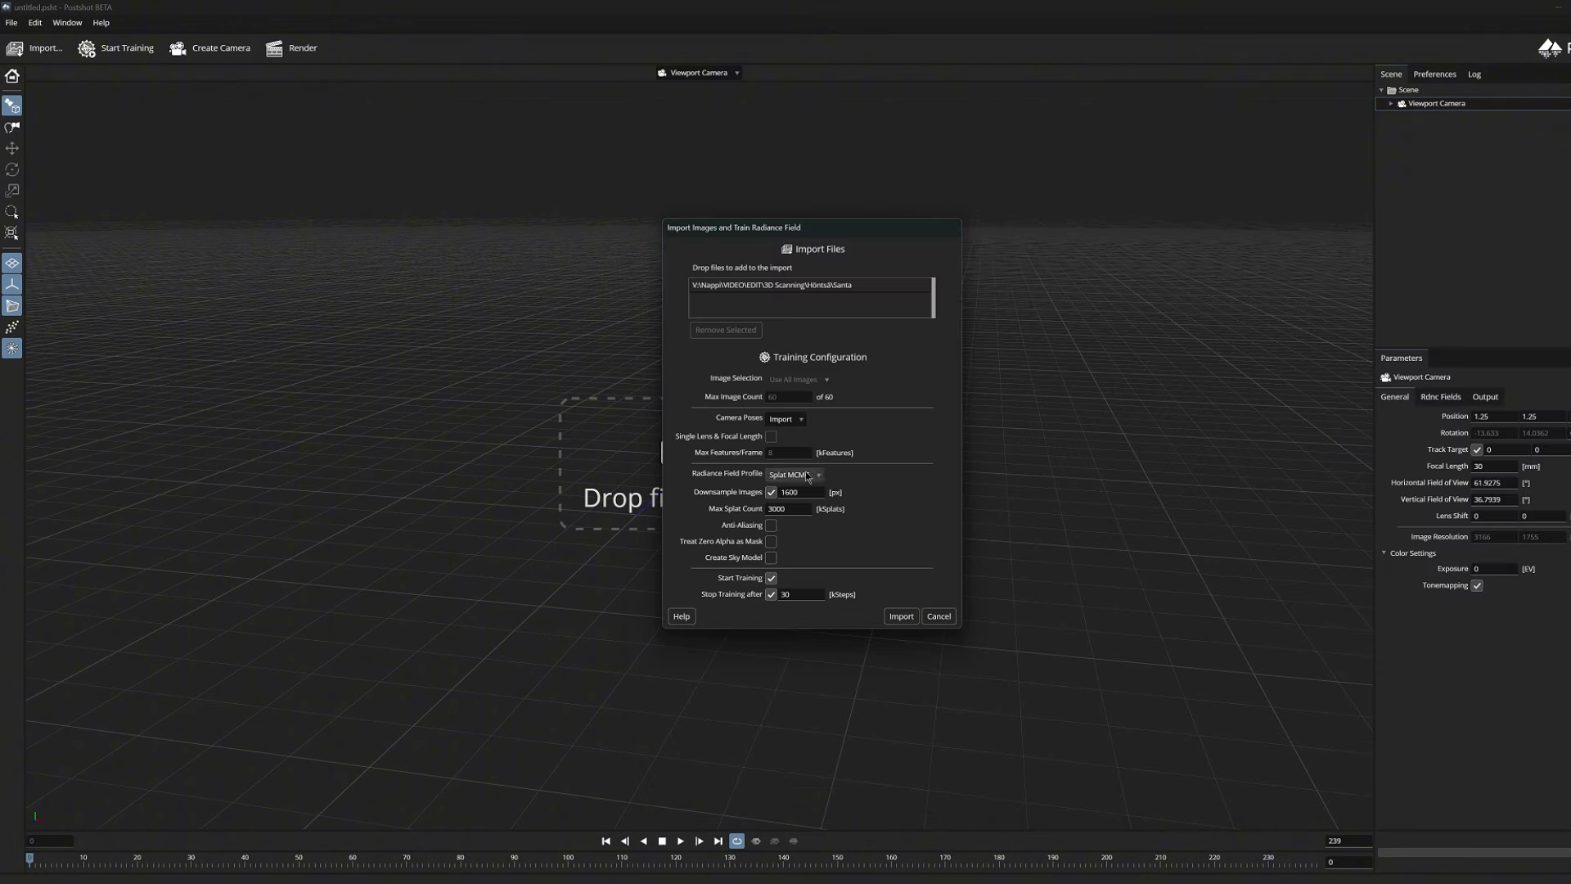
{"action": "left_click", "coordinate": [816, 508]}
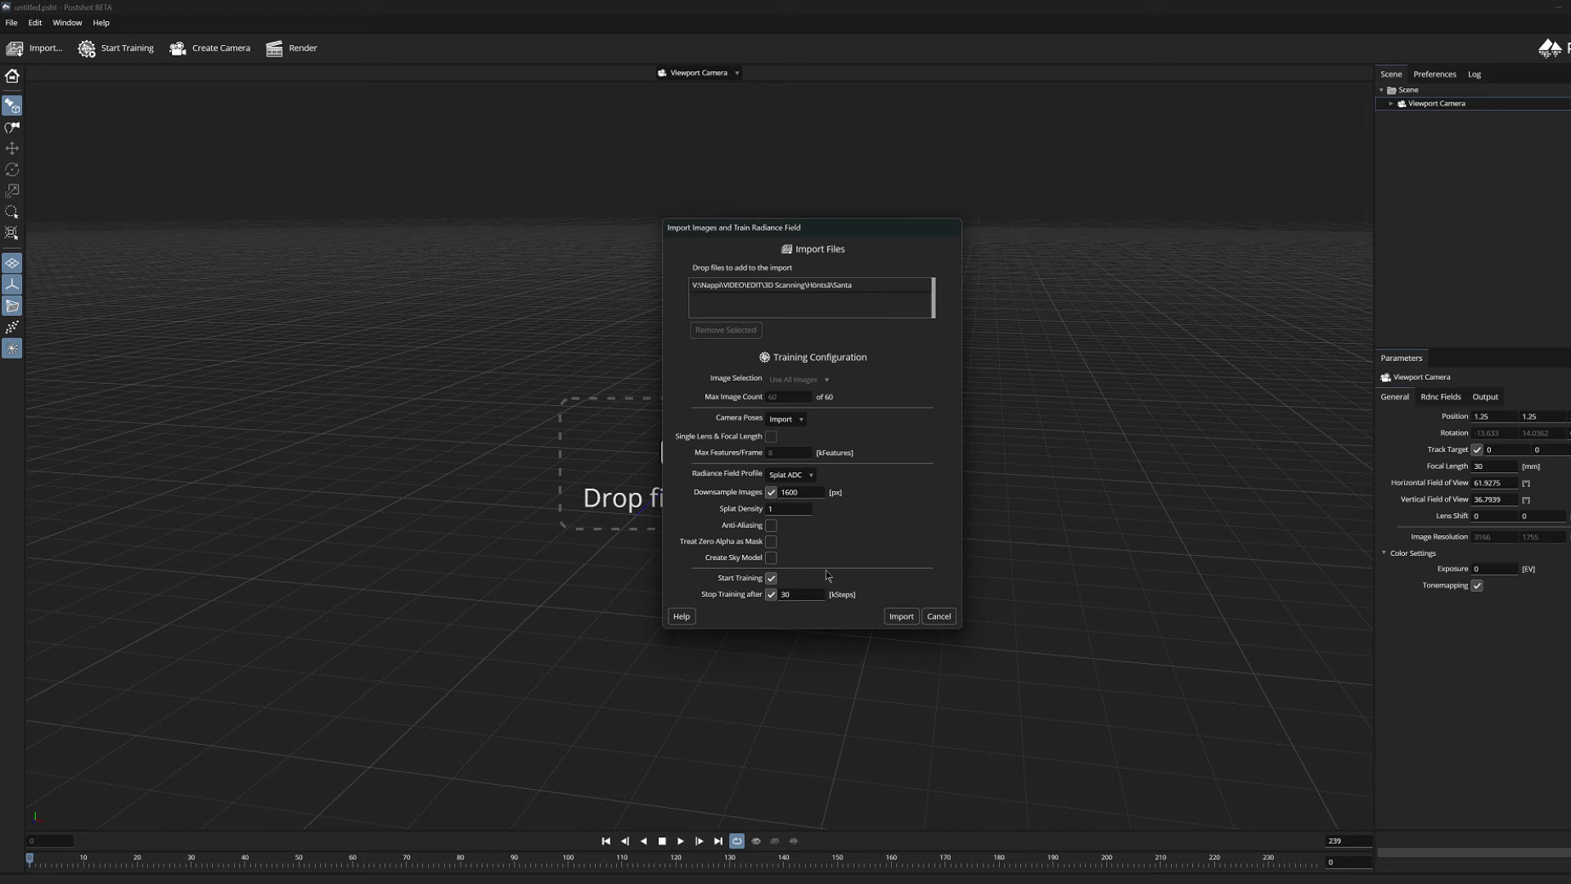
{"action": "type", "text": "5"}
{"action": "key", "text": "Return"}
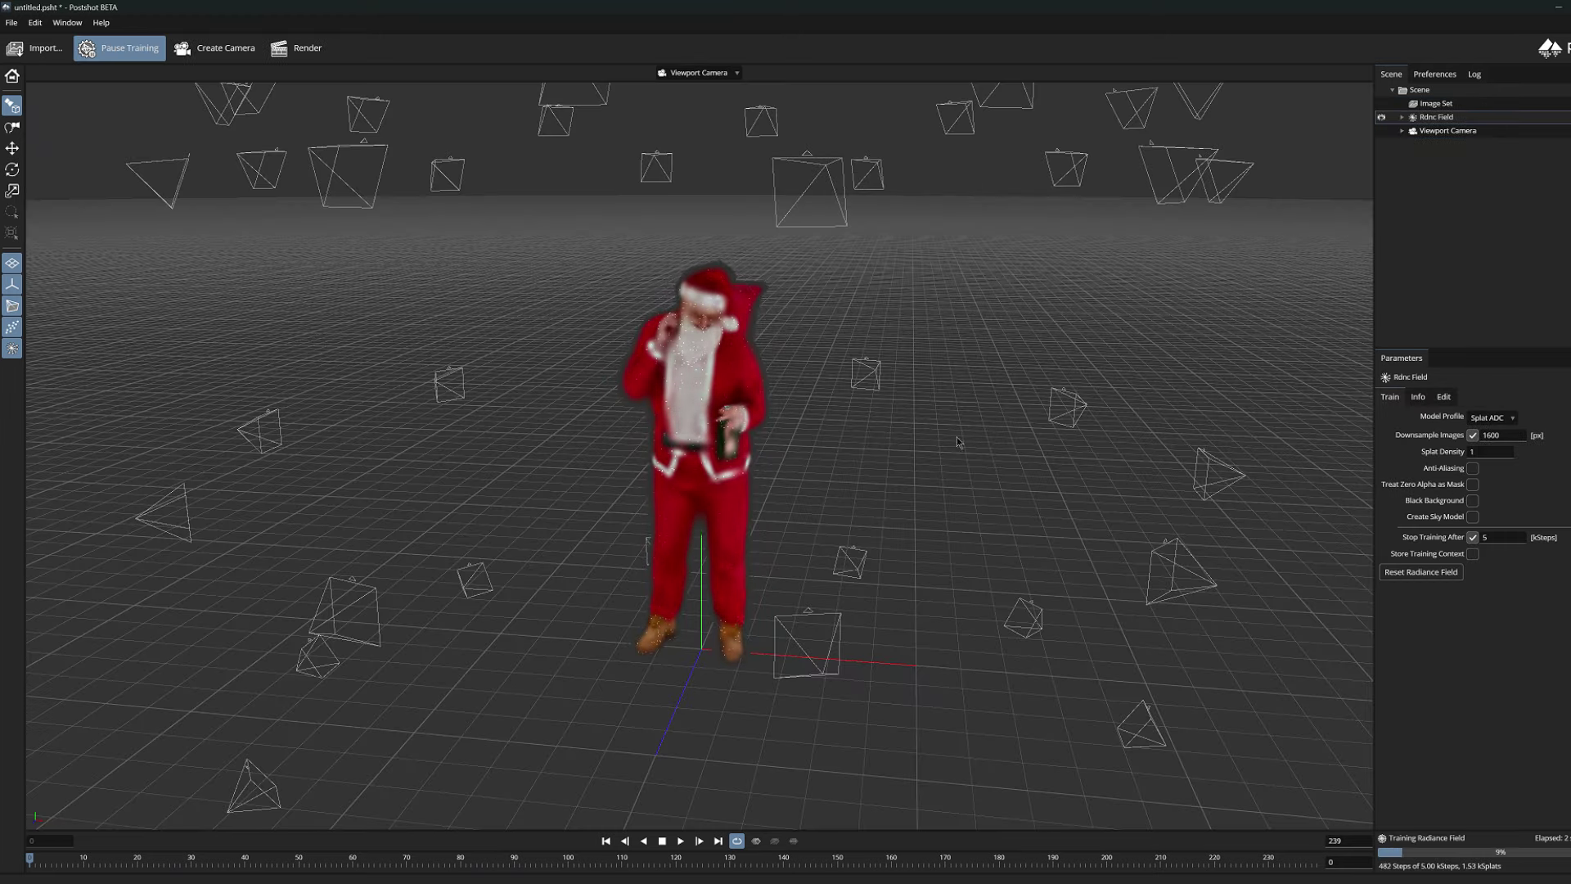
{"action": "left_click_drag", "start_coordinate": [961, 437], "coordinate": [974, 384]}
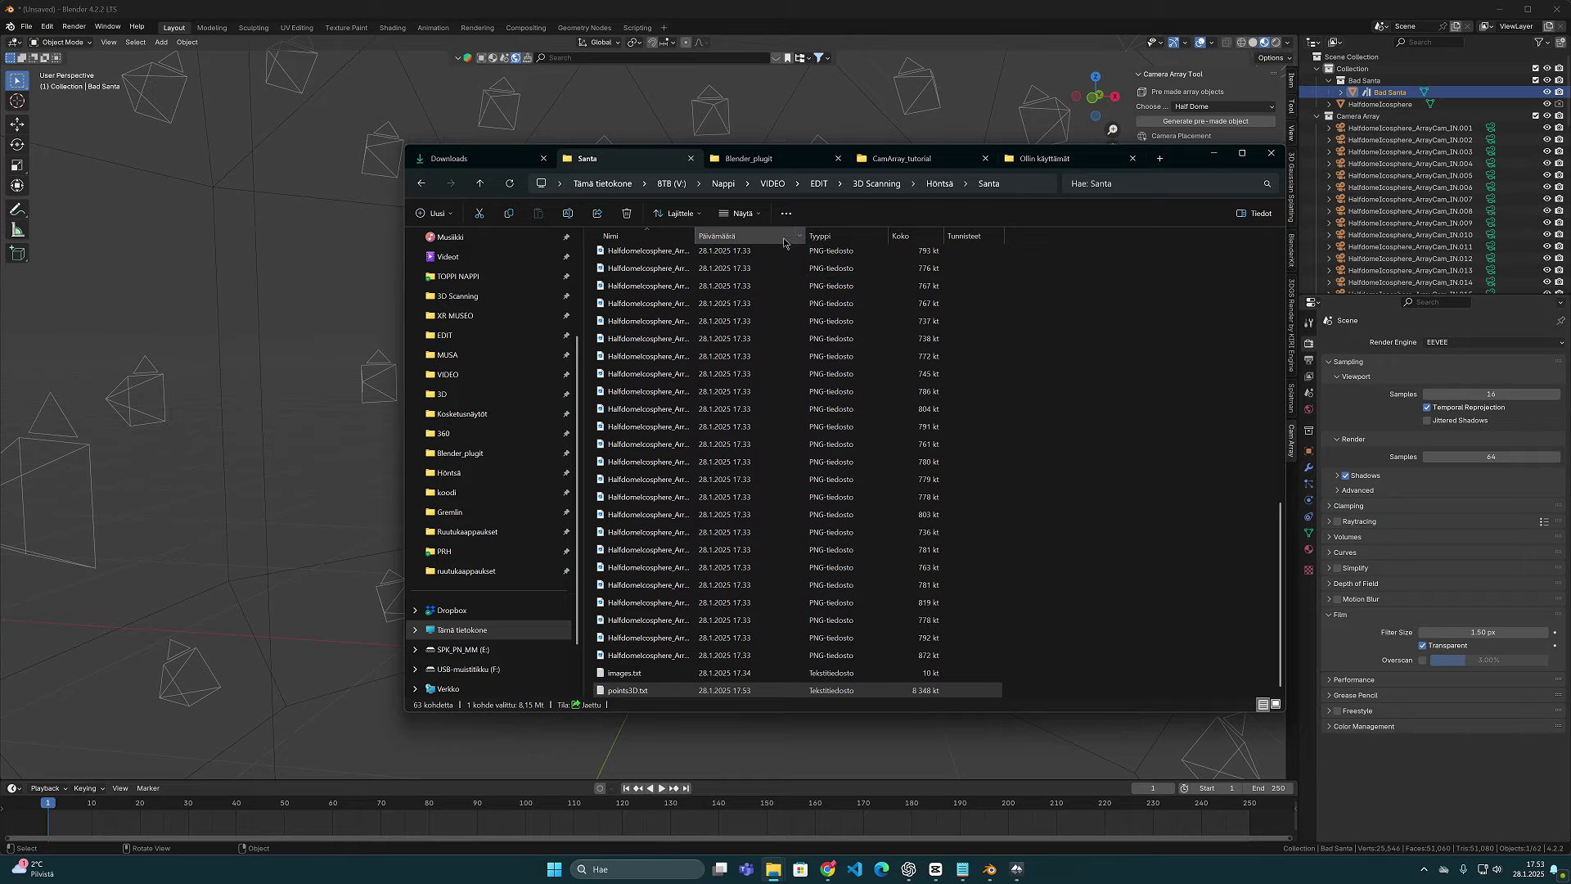
- Sort the Santa folder by date and open points3D.txt to examine its list of point coordinates and colors
{"action": "left_click", "coordinate": [785, 237]}
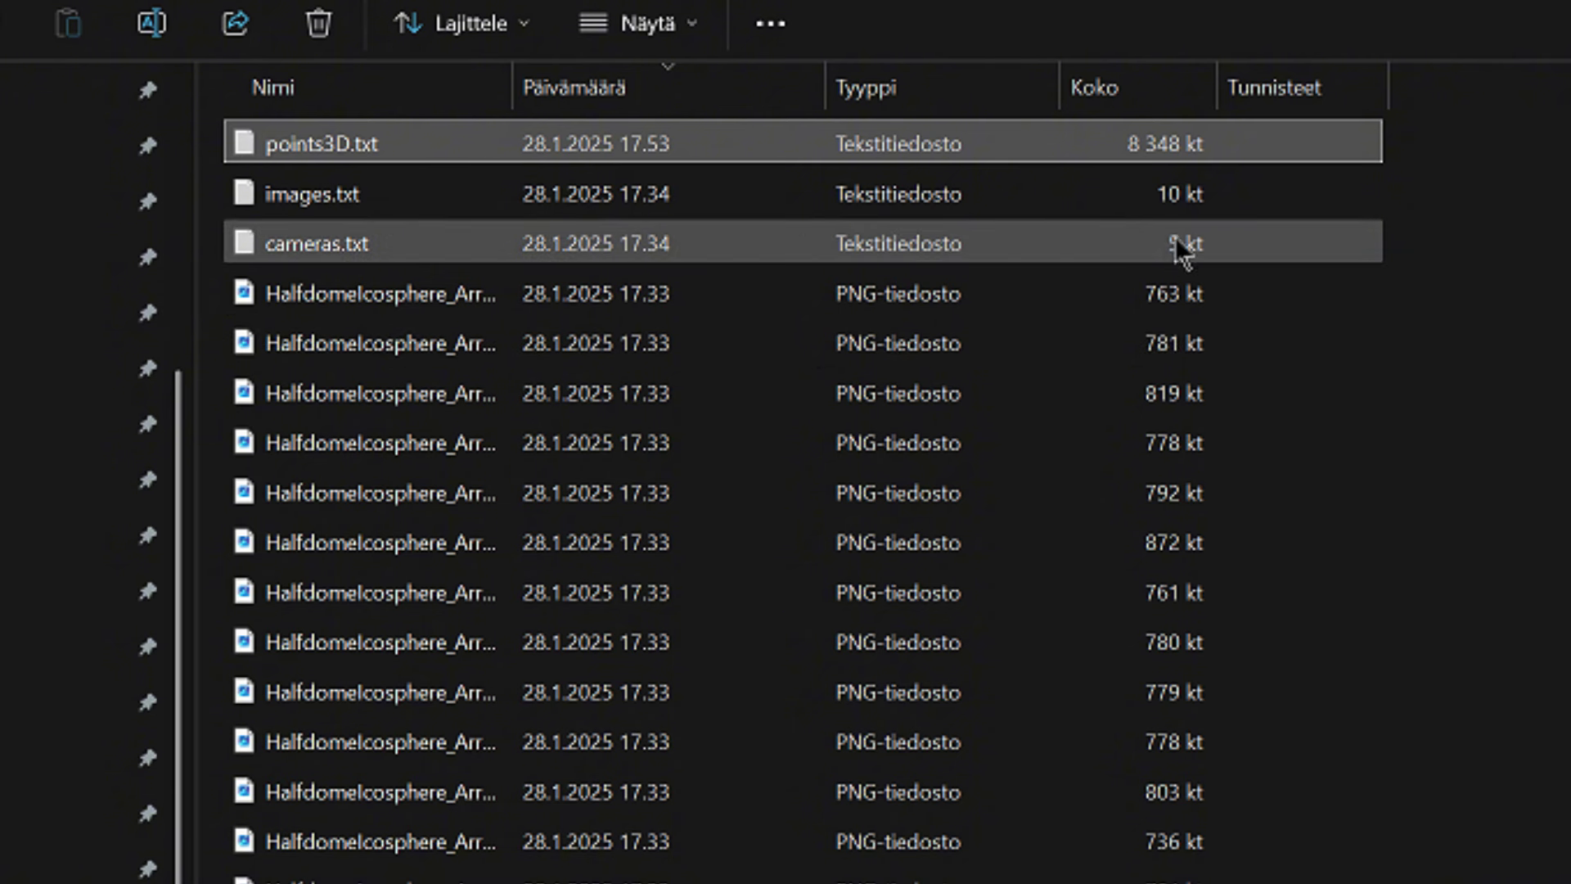
{"action": "double_click", "coordinate": [1245, 154]}
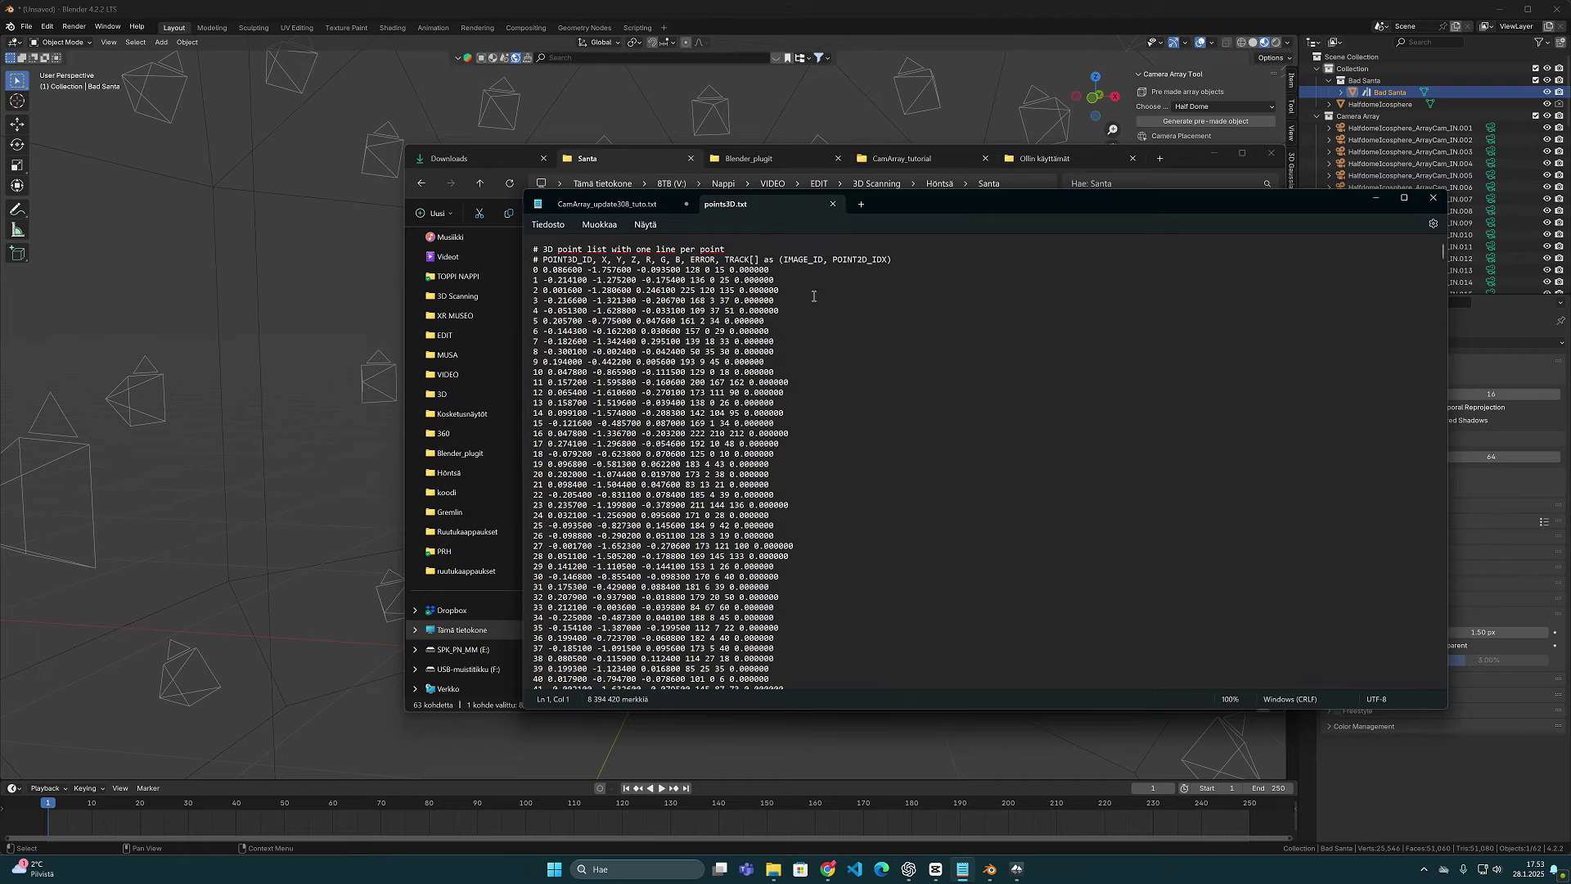
{"action": "scroll", "coordinate": [814, 296], "scroll_direction": "down", "scroll_amount": 6}
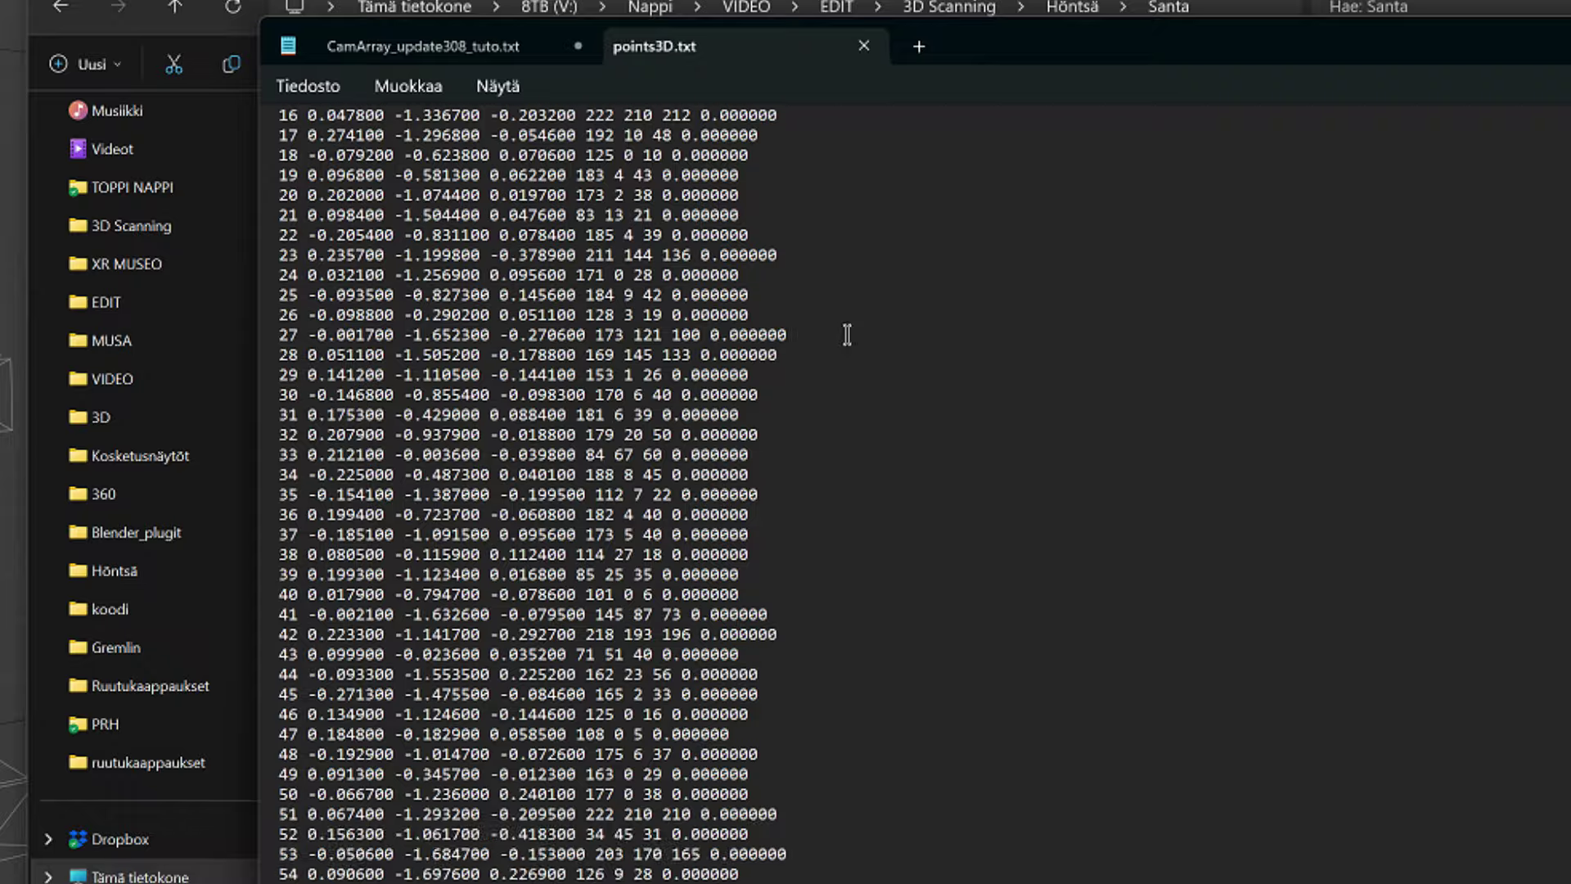
- Read further down the list of point coordinates and colors in points3D.txt
{"action": "scroll", "coordinate": [848, 335], "scroll_direction": "down", "scroll_amount": 20}
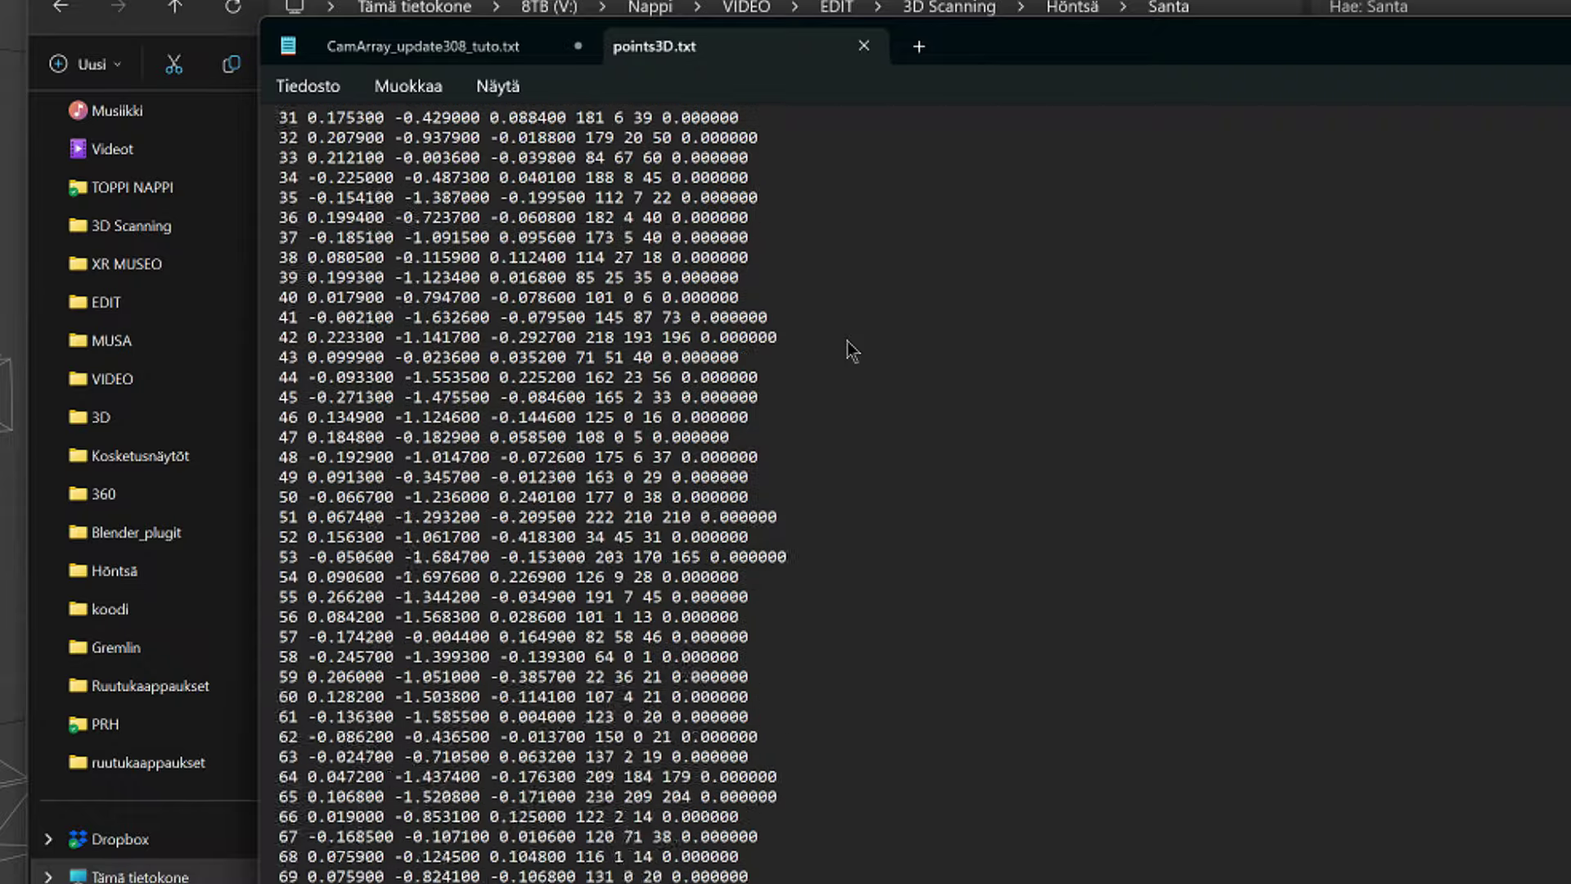
{"action": "scroll", "coordinate": [882, 370], "scroll_direction": "down", "scroll_amount": 20}
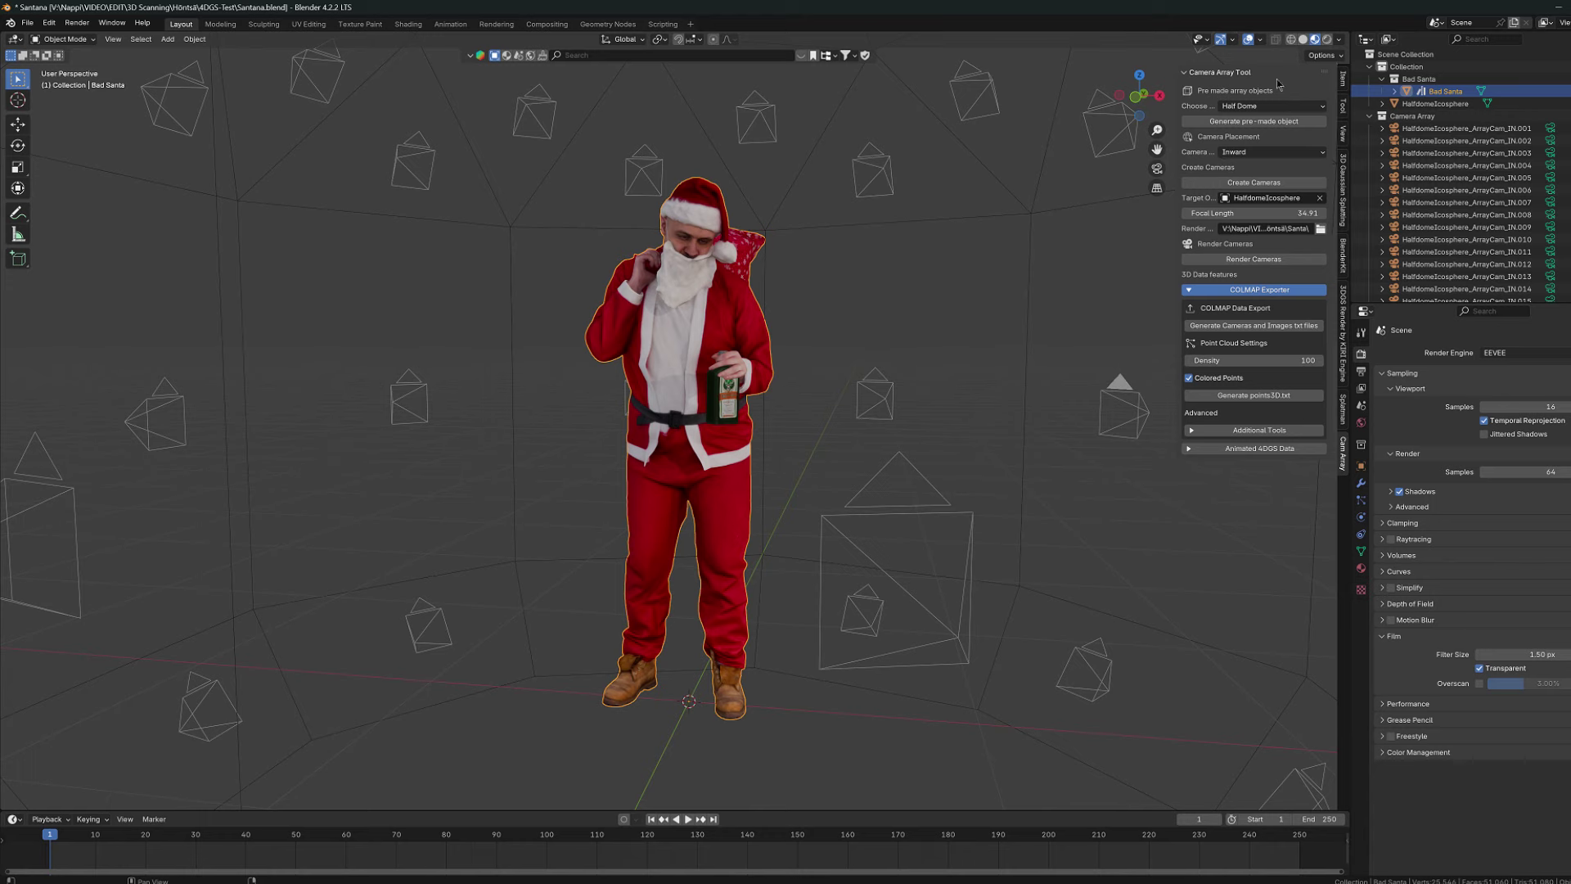
- Switch to Blender and examine the Bad Santa mesh's vertices in Edit Mode, using solid and wireframe shading
{"action": "left_click", "coordinate": [1303, 40]}
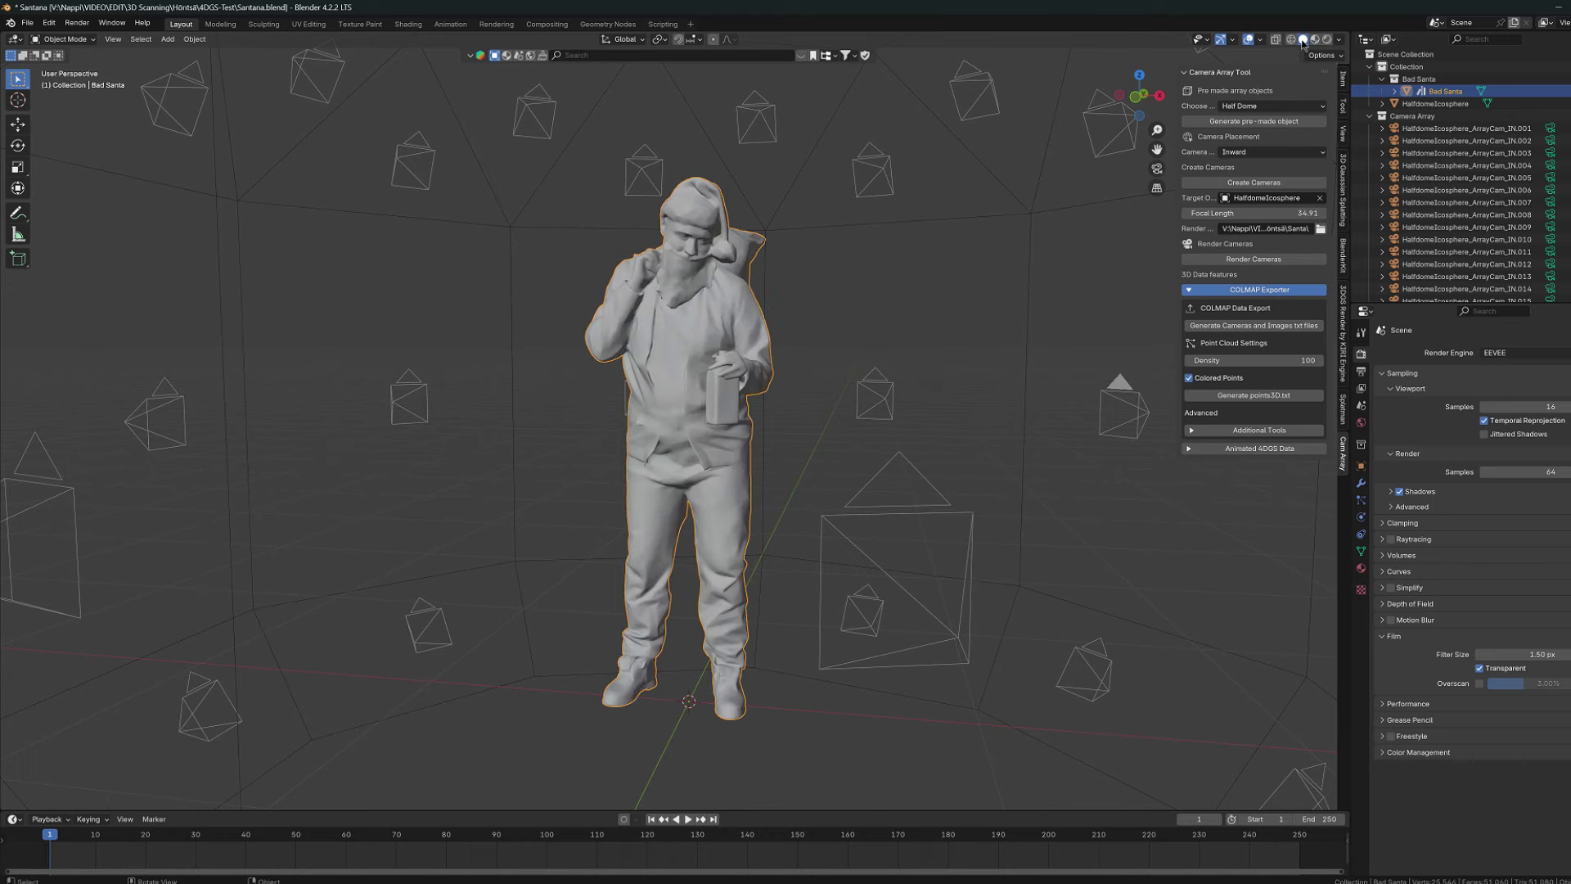
{"action": "key", "text": "Tab"}
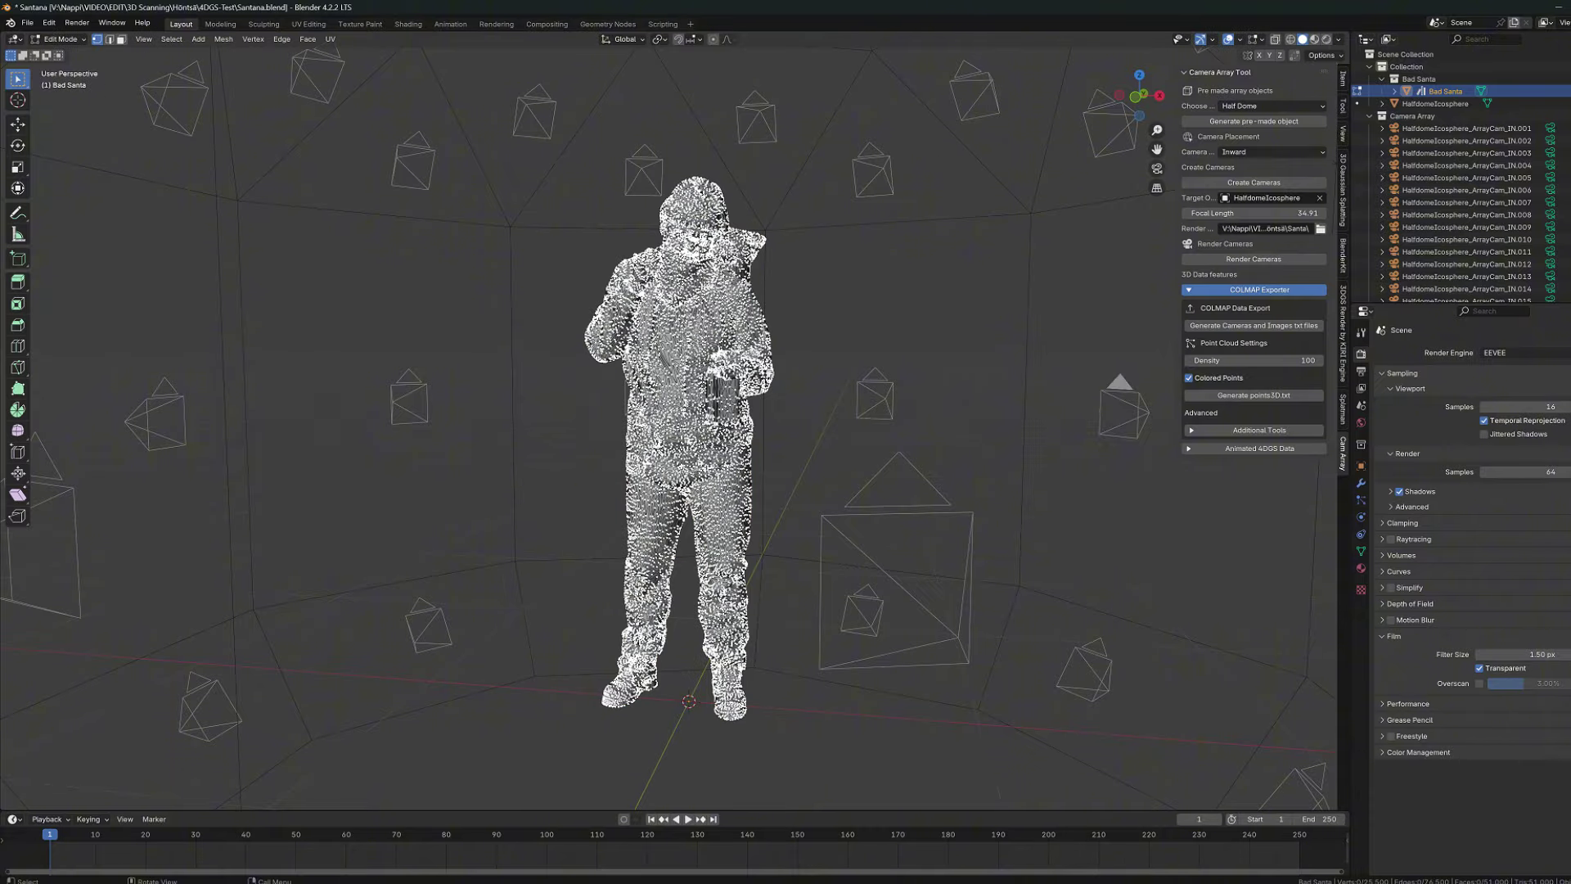
{"action": "scroll", "coordinate": [688, 425], "scroll_direction": "up", "scroll_amount": 10}
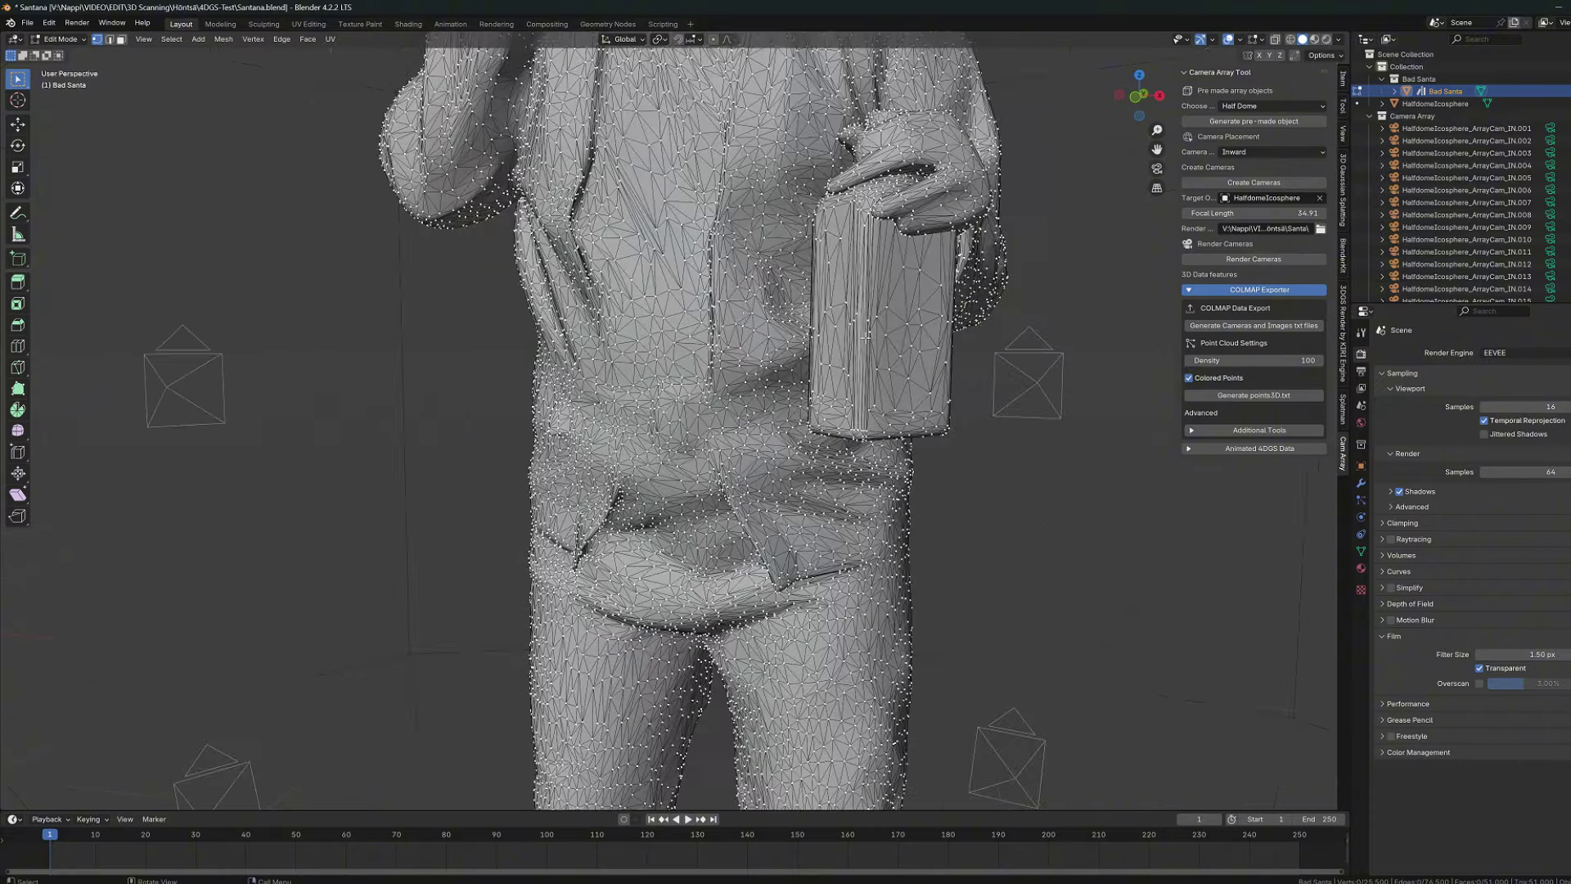
{"action": "middle_click_drag", "start_coordinate": [847, 329], "coordinate": [810, 360]}
{"action": "scroll", "coordinate": [1022, 206], "scroll_direction": "up", "scroll_amount": 4}
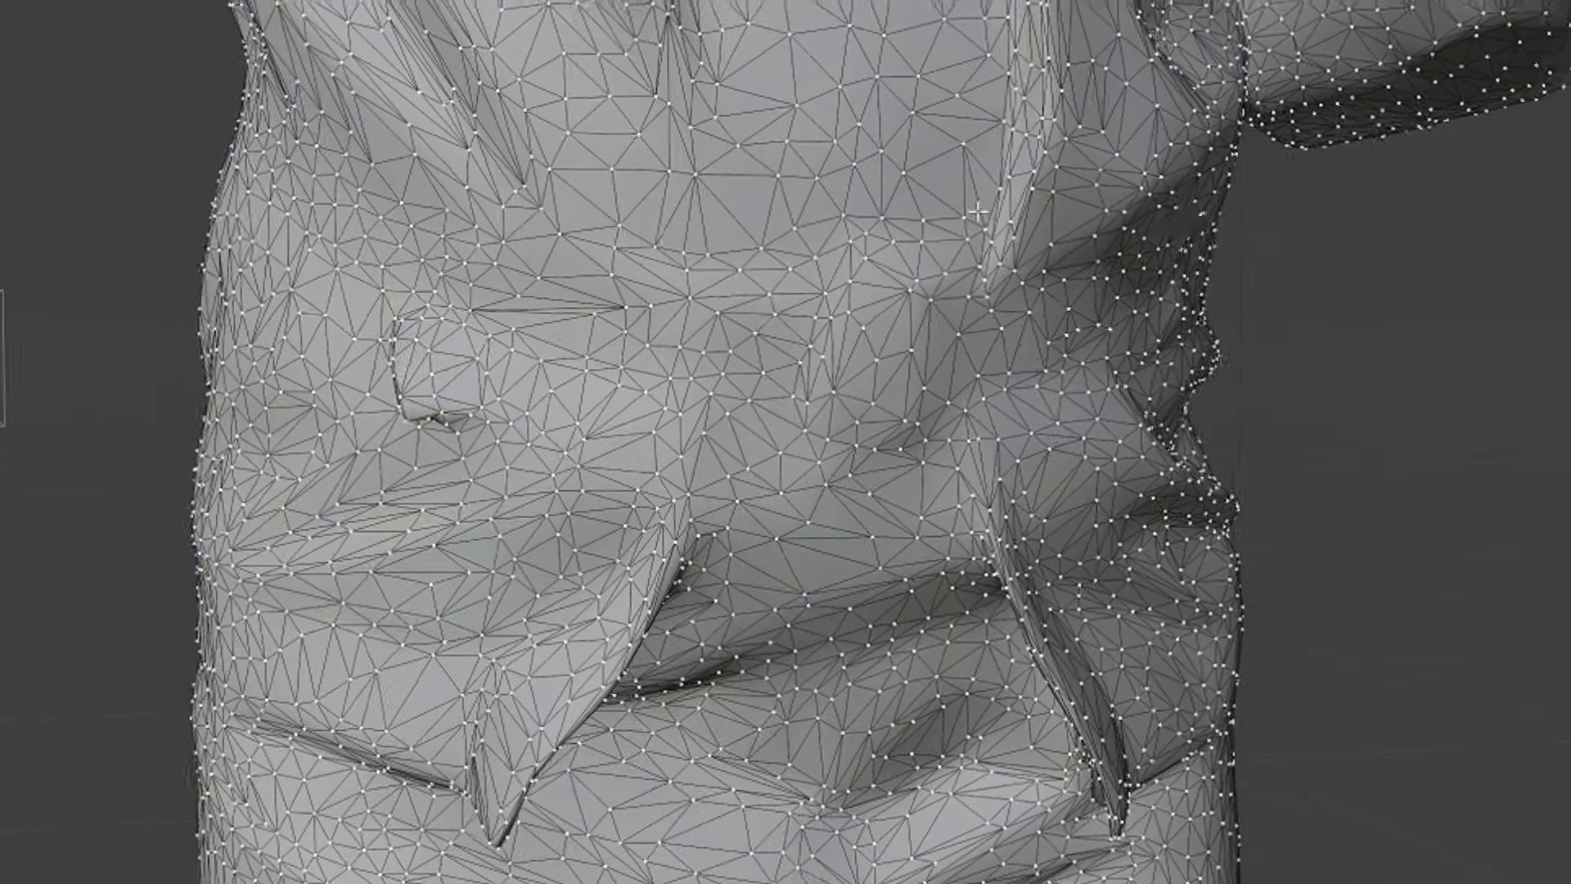
{"action": "scroll", "coordinate": [975, 213], "scroll_direction": "down", "scroll_amount": 5}
{"action": "key", "text": "shift+z"}
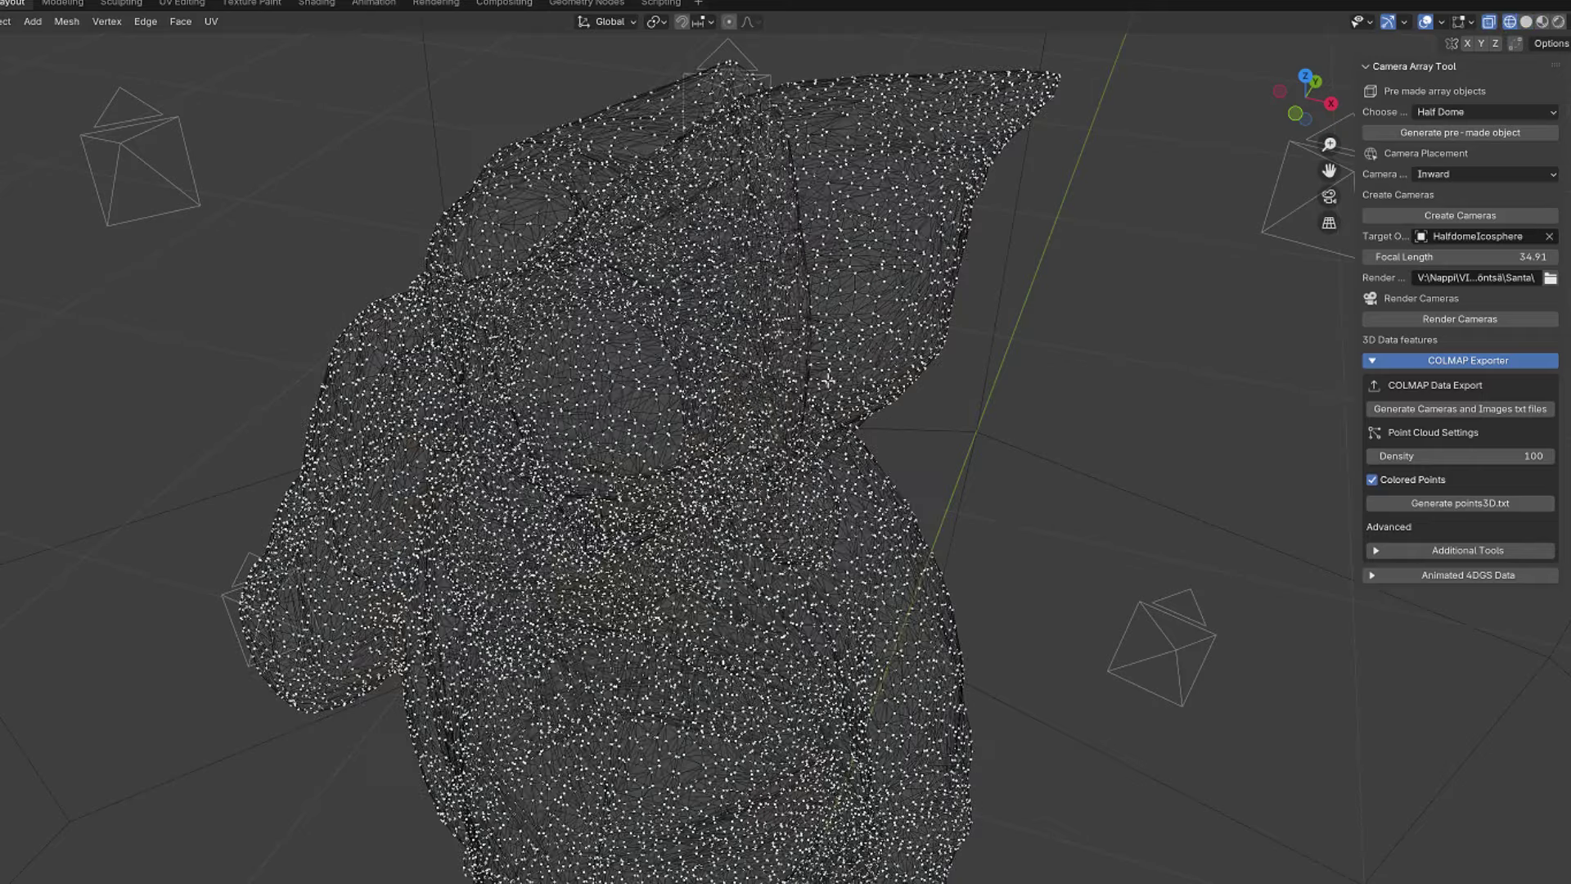
{"action": "middle_click_drag", "start_coordinate": [820, 415], "coordinate": [1402, 63]}
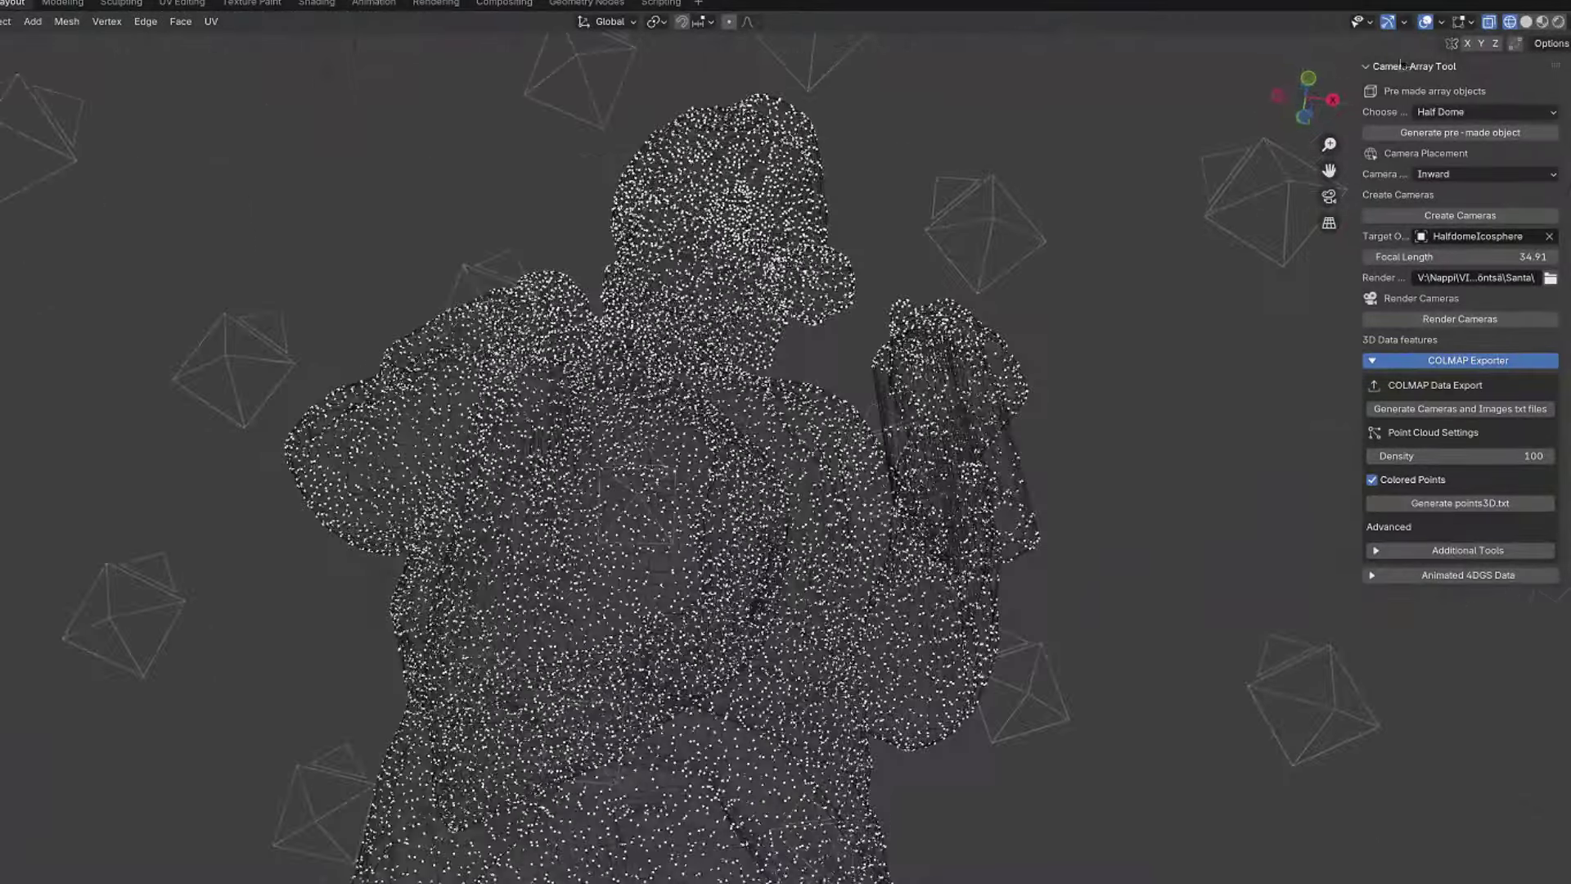
- Turn X-ray off and examine Bad Santa's vertices over the textured surface in material preview shading
{"action": "left_click", "coordinate": [1526, 22]}
{"action": "left_click", "coordinate": [1490, 23]}
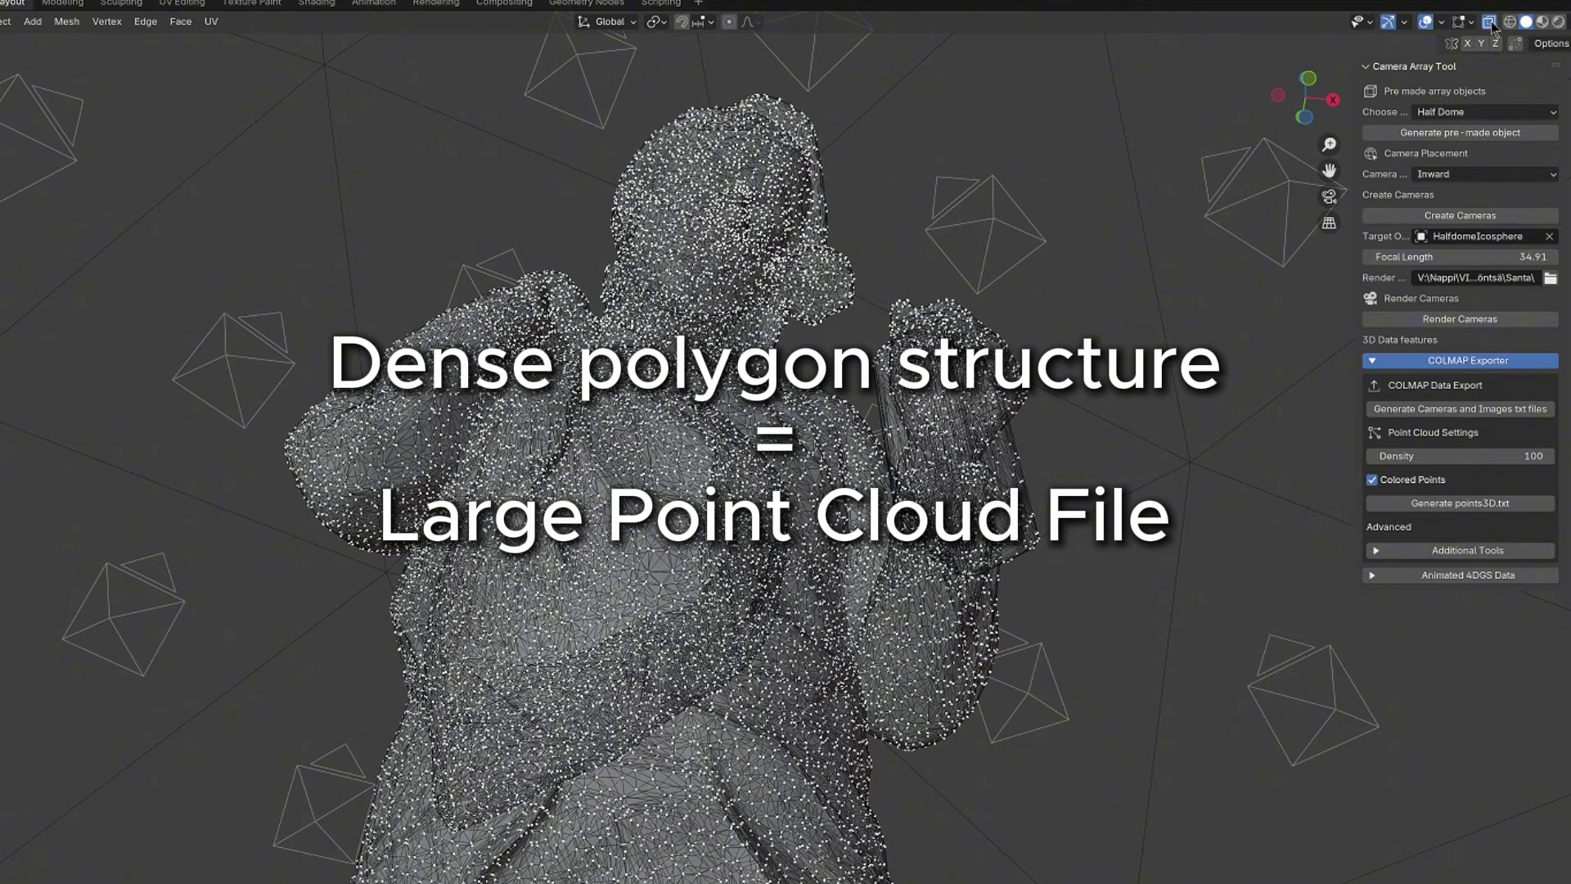
{"action": "left_click", "coordinate": [1490, 23]}
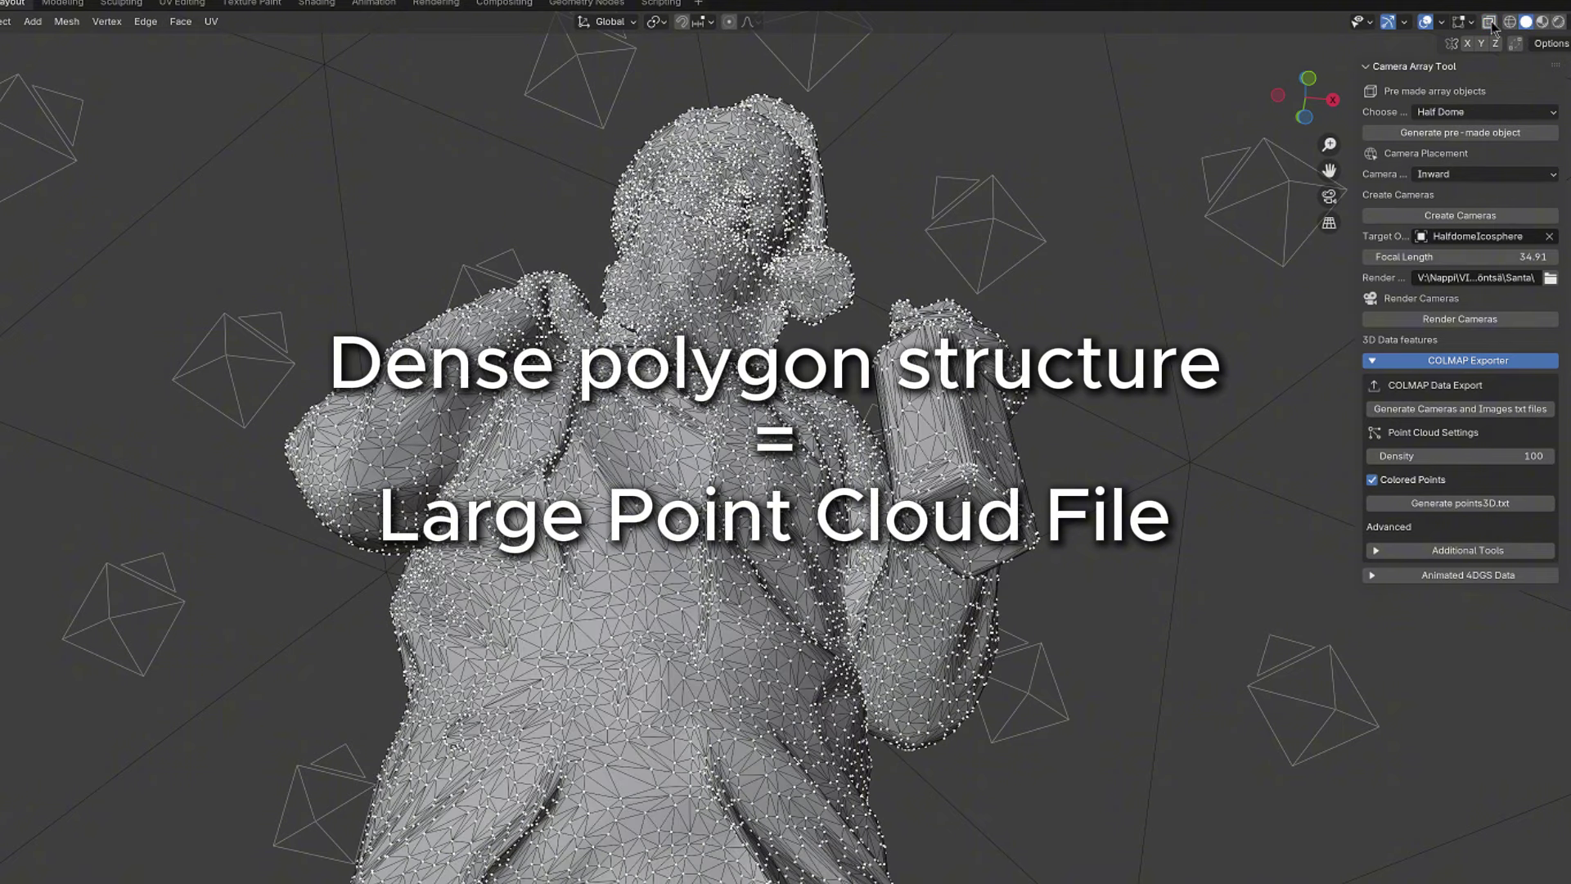
{"action": "left_click", "coordinate": [1542, 22]}
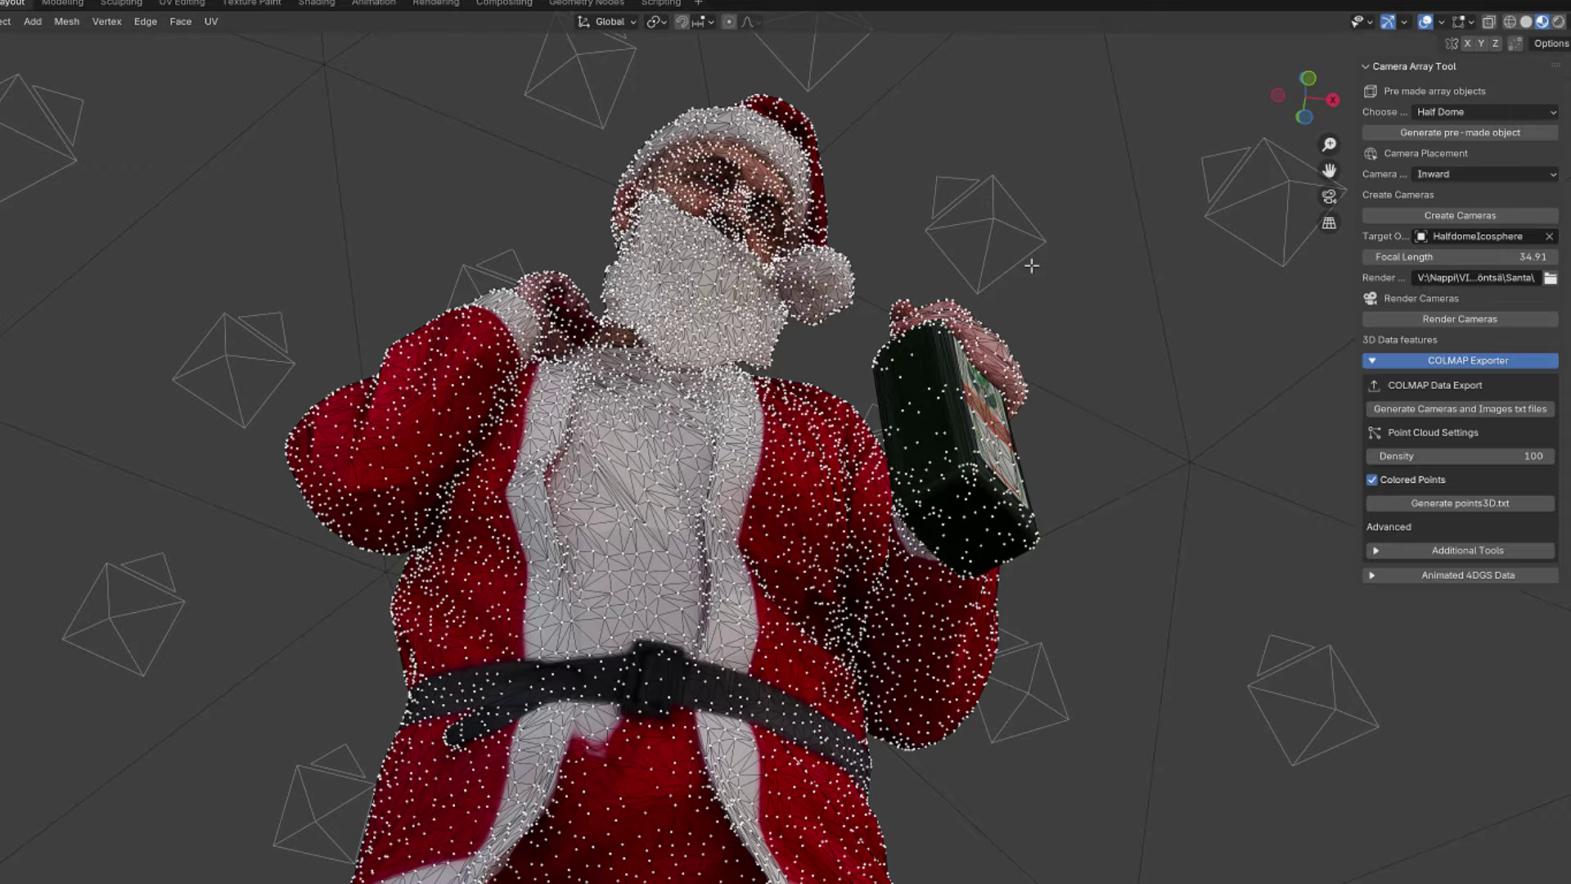
{"action": "middle_click_drag", "start_coordinate": [1031, 265], "coordinate": [1040, 309]}
{"action": "scroll", "coordinate": [1041, 357], "scroll_direction": "down", "scroll_amount": 3}
{"action": "scroll", "coordinate": [1030, 384], "scroll_direction": "up", "scroll_amount": 5}
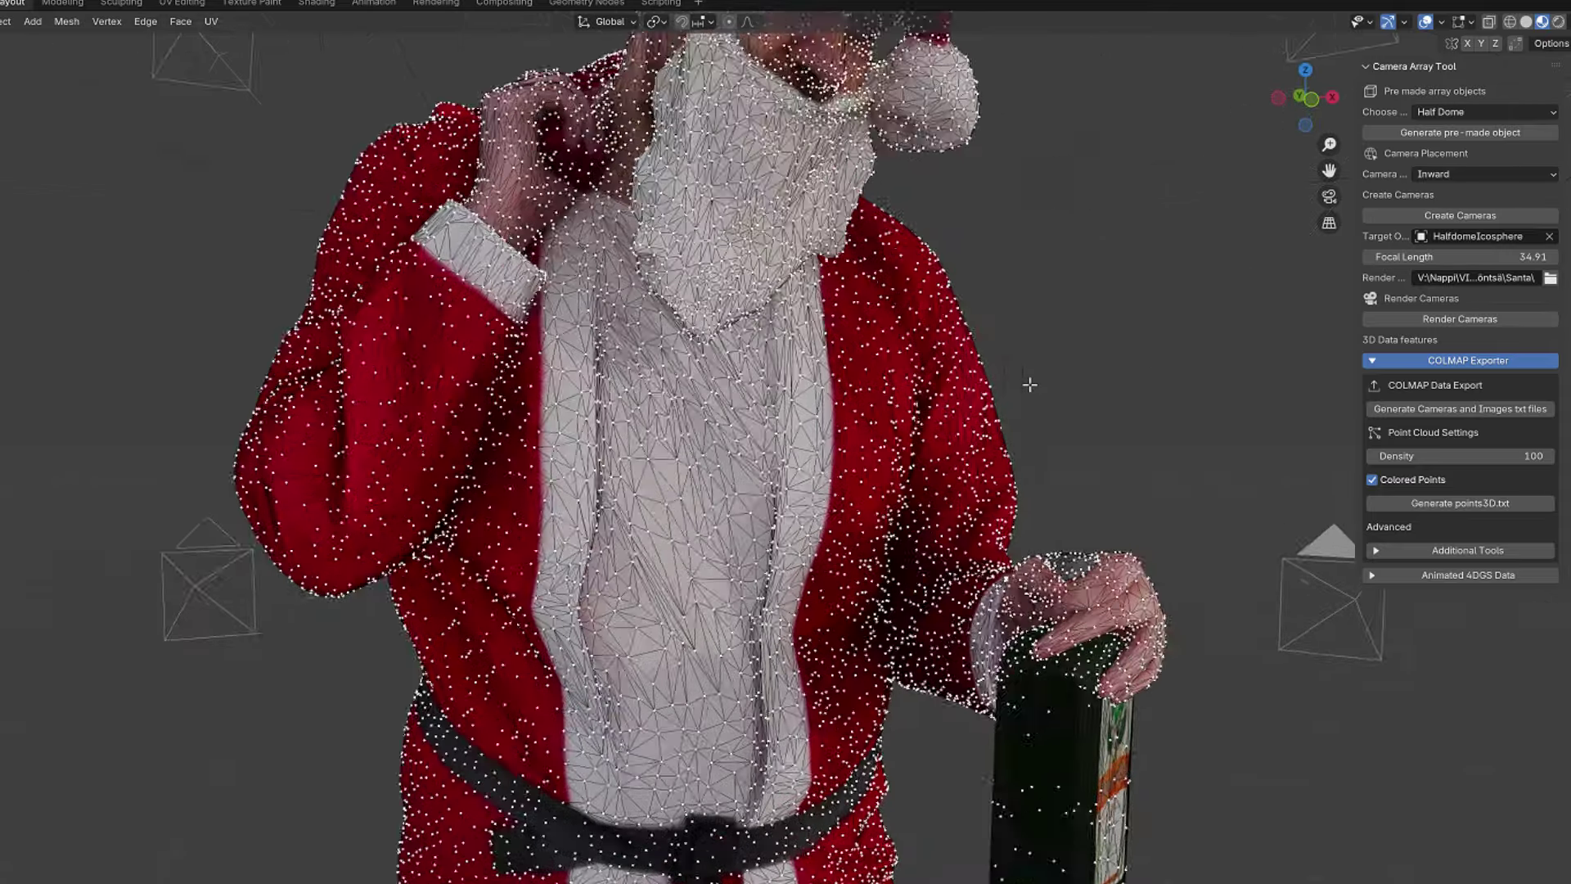
{"action": "scroll", "coordinate": [1024, 442], "scroll_direction": "down", "scroll_amount": 2}
{"action": "middle_click_drag", "start_coordinate": [1025, 442], "coordinate": [1059, 769]}
{"action": "scroll", "coordinate": [986, 396], "scroll_direction": "up", "scroll_amount": 3}
{"action": "scroll", "coordinate": [985, 396], "scroll_direction": "down", "scroll_amount": 3}
{"action": "scroll", "coordinate": [982, 508], "scroll_direction": "down", "scroll_amount": 3}
{"action": "middle_click_drag", "start_coordinate": [982, 507], "coordinate": [1367, 715]}
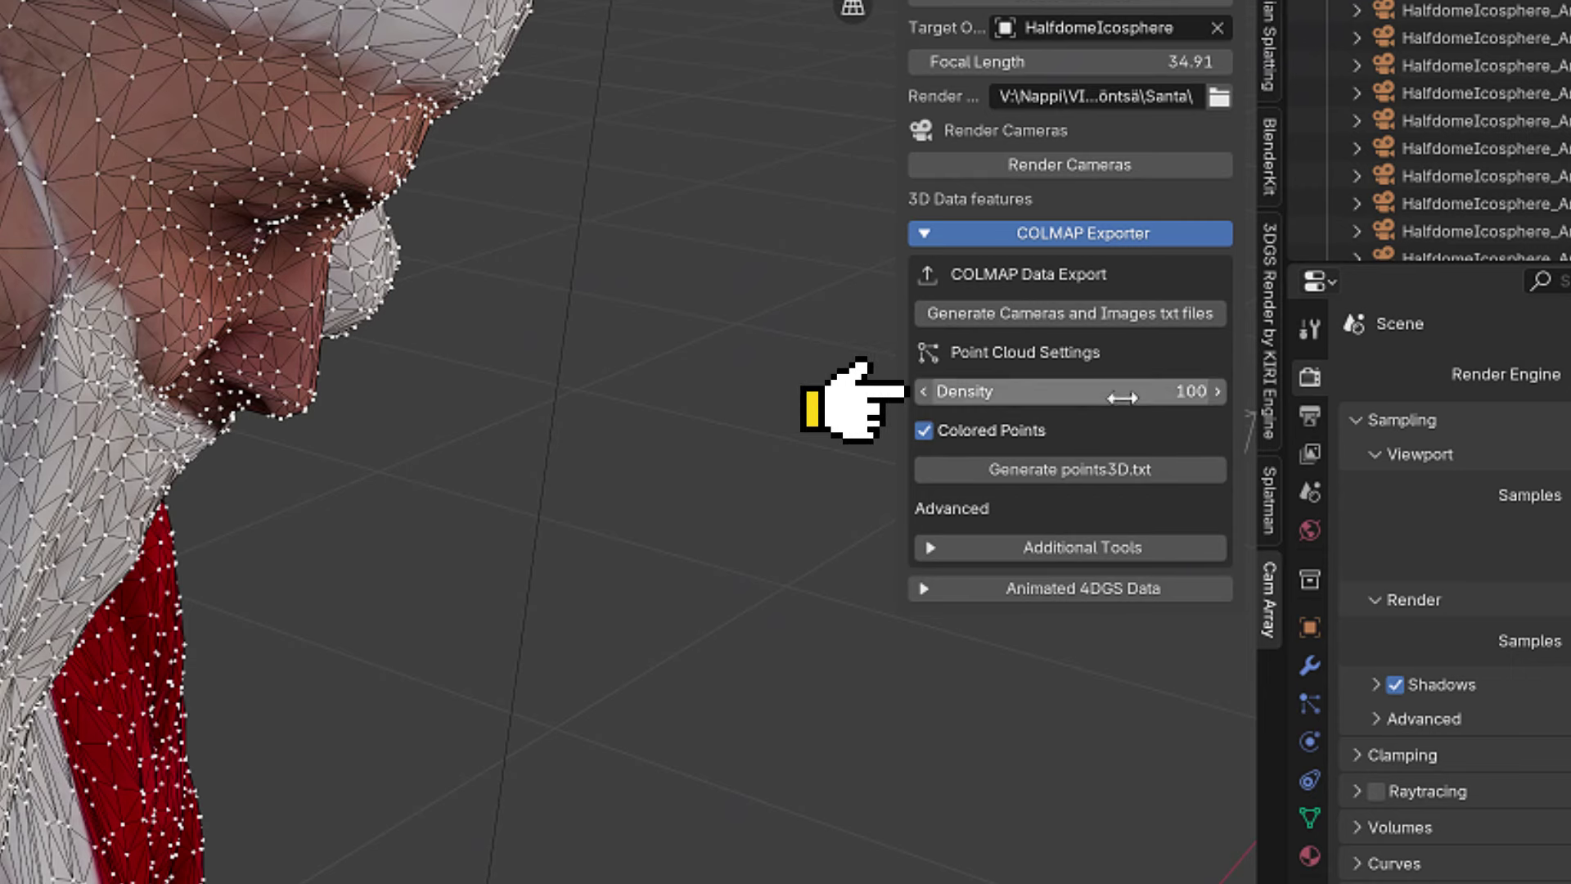
- Lower the point cloud Density in the COLMAP exporter settings
{"action": "left_click_drag", "start_coordinate": [1064, 391], "coordinate": [1023, 391]}
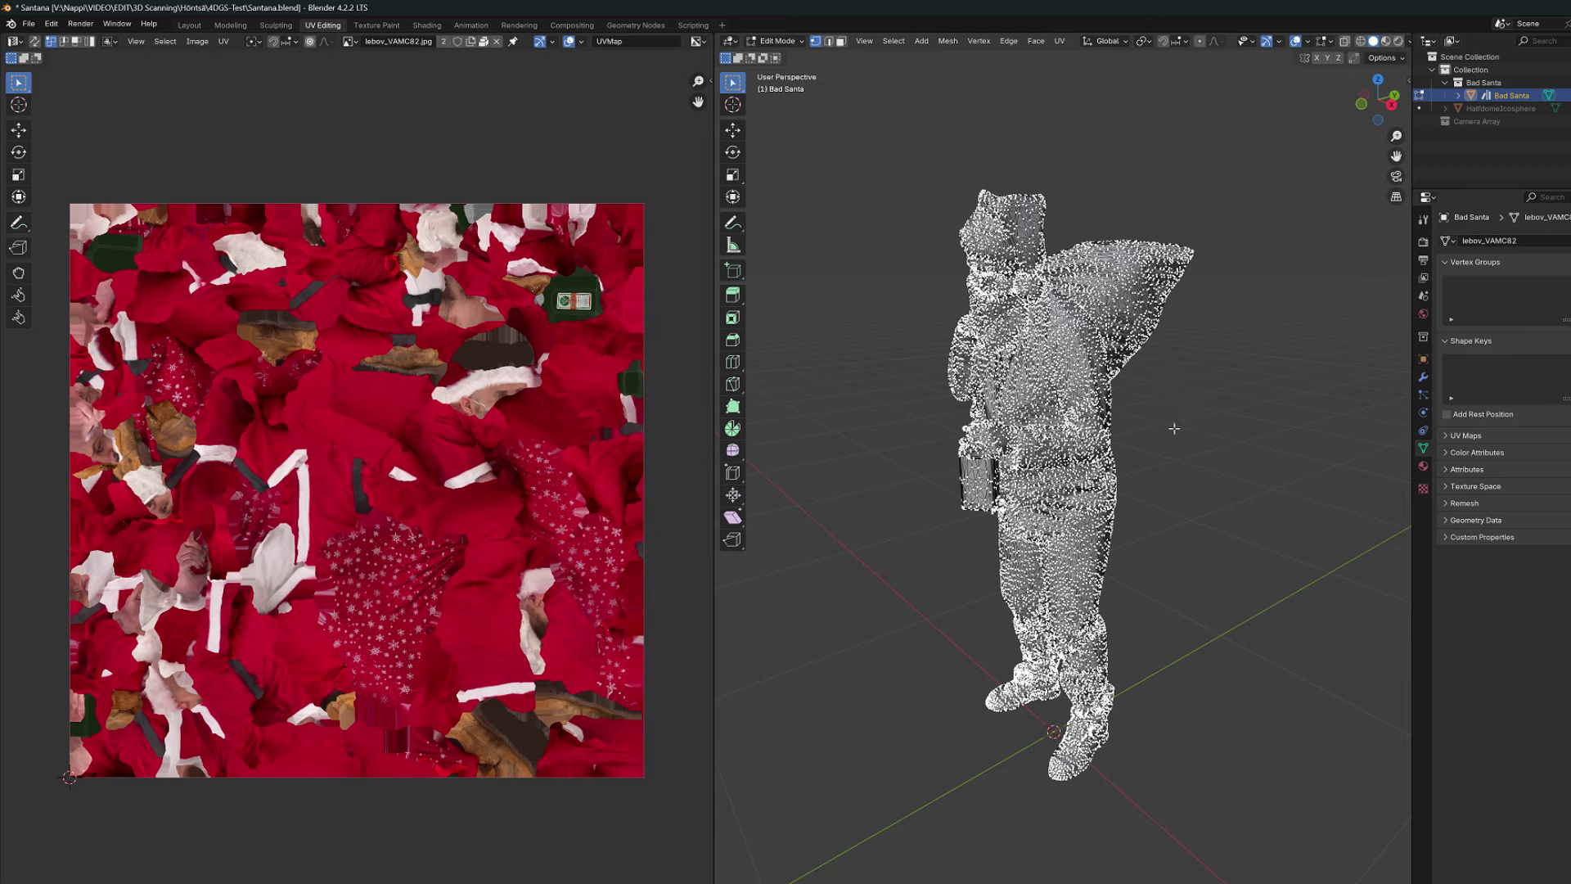
- In the UV Editing workspace, clear the vertex selection and box-select Bad Santa's head to examine its area of the texture
{"action": "key", "text": "a"}
{"action": "key", "text": "alt+a"}
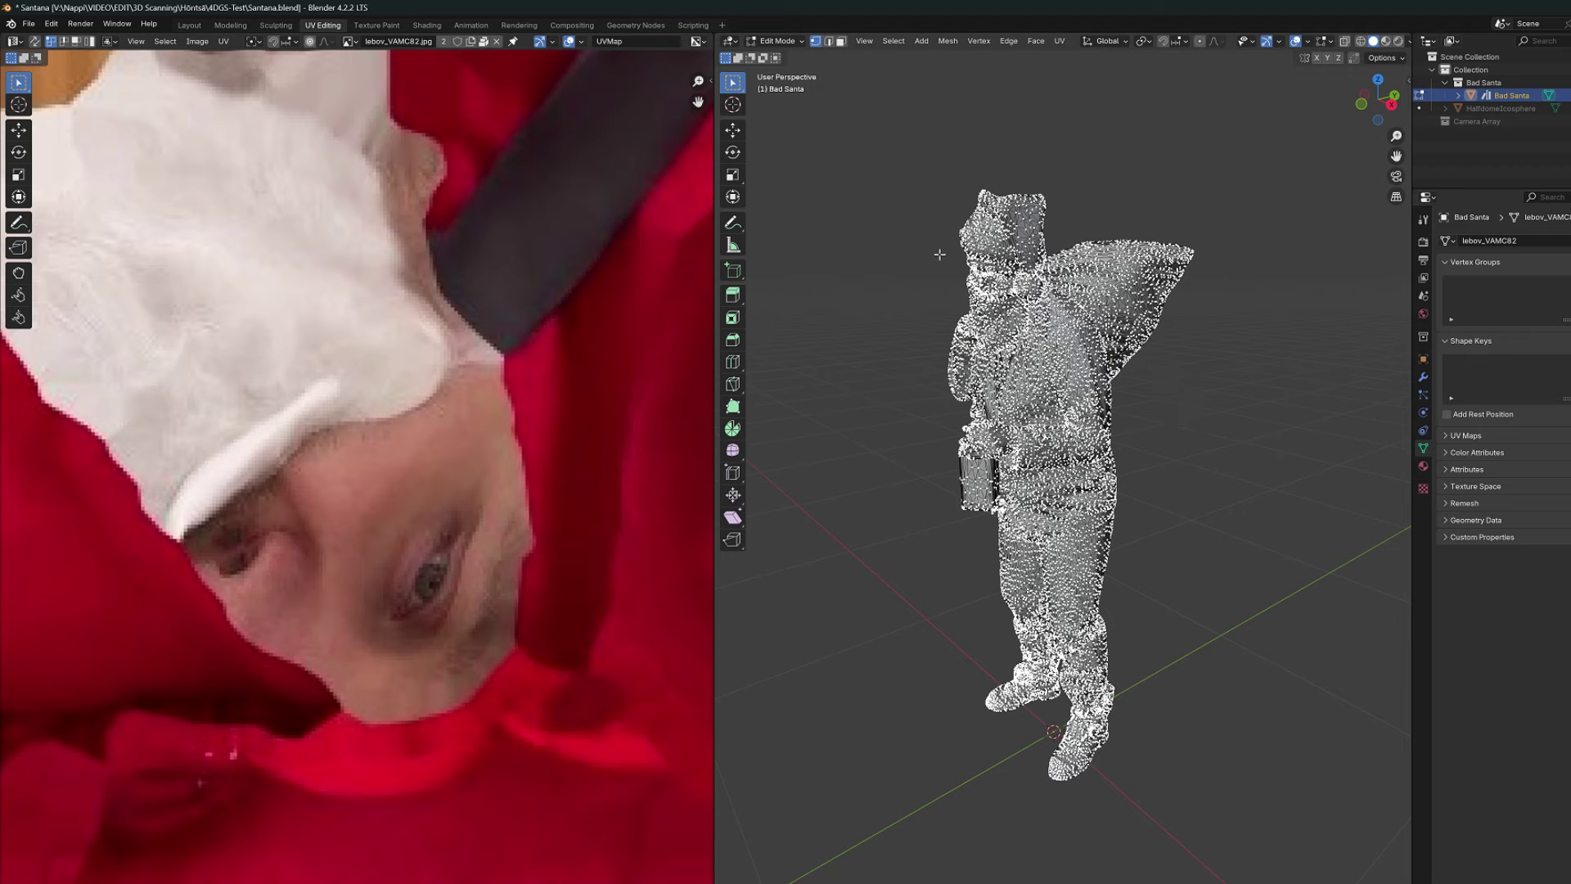
{"action": "left_click_drag", "start_coordinate": [964, 248], "coordinate": [1028, 303]}
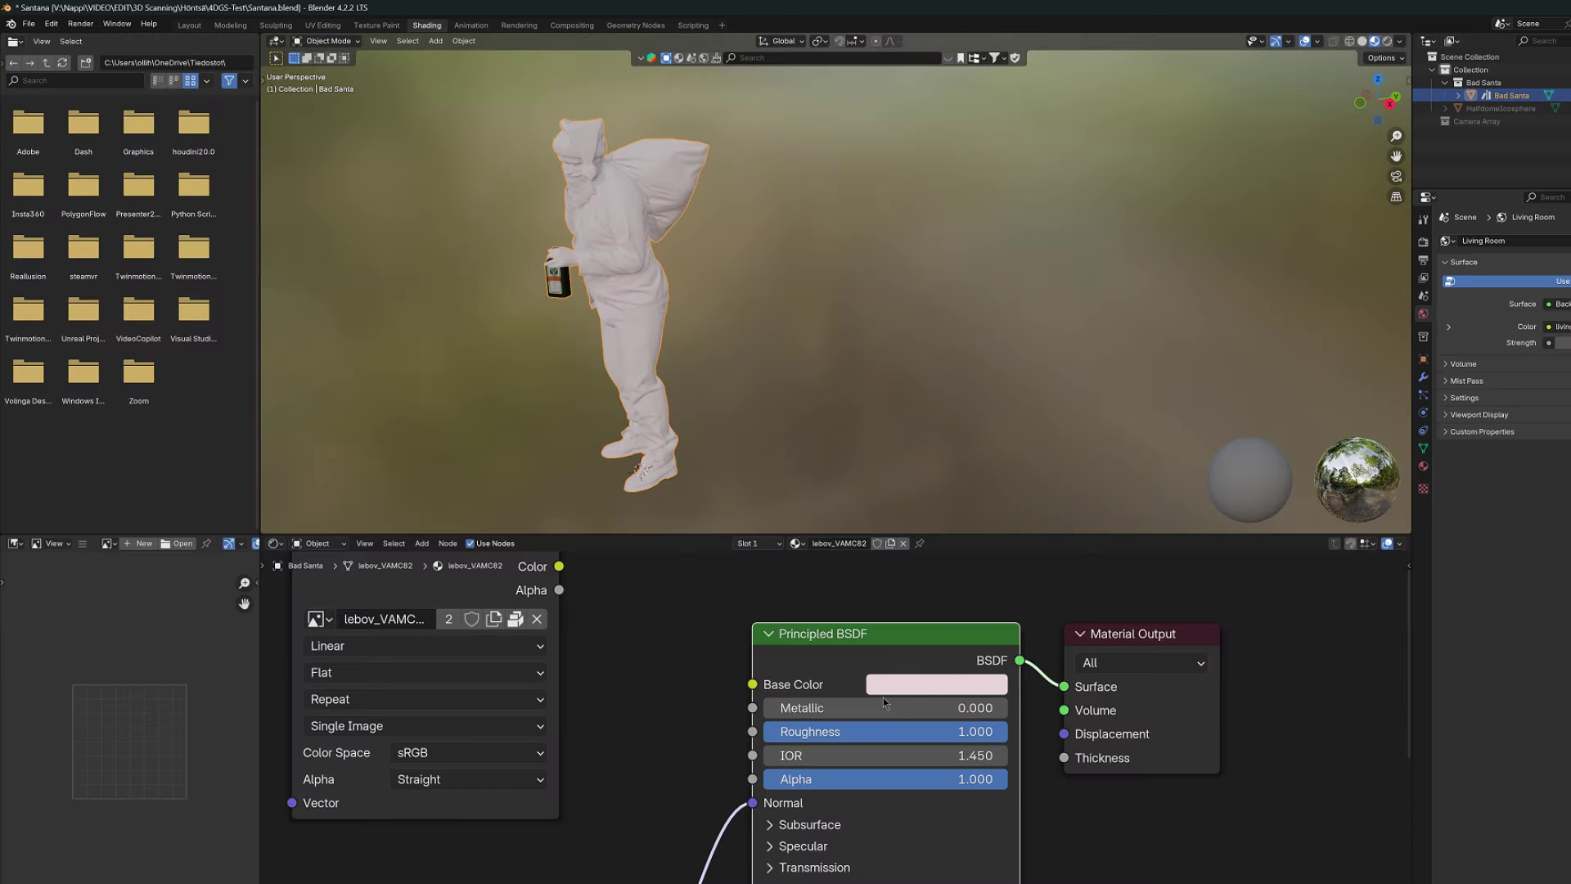
- Pick a new plain Base Color for the Principled BSDF shader of Bad Santa's material
{"action": "left_click", "coordinate": [908, 688]}
{"action": "left_click_drag", "start_coordinate": [979, 399], "coordinate": [933, 384]}
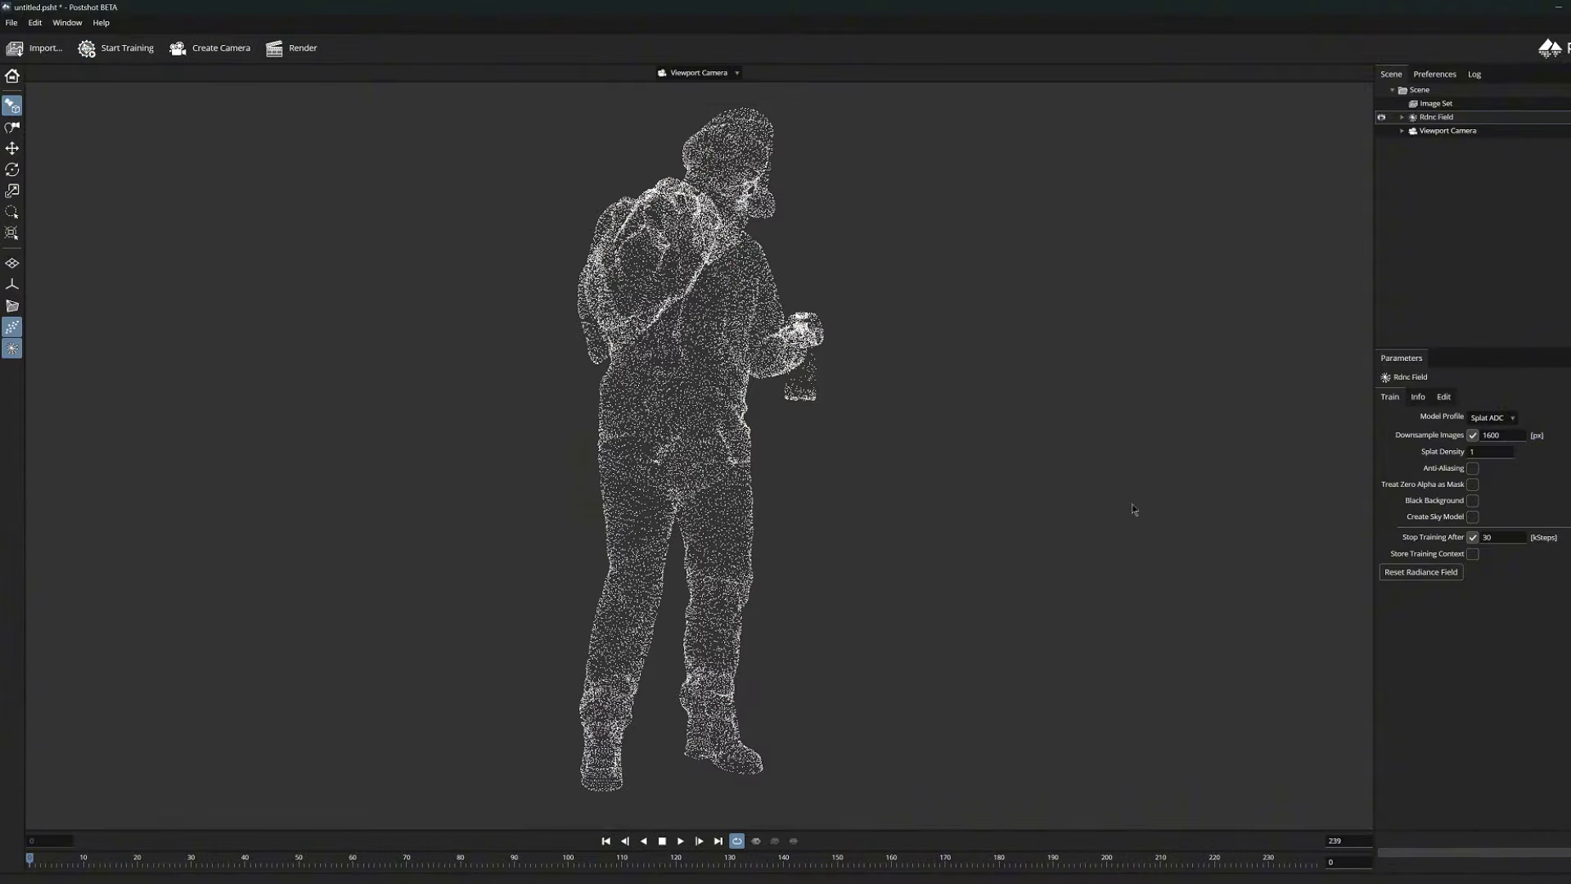
- Switch to Postshot and look around Santa's imported point cloud
{"action": "left_click_drag", "start_coordinate": [1060, 497], "coordinate": [903, 496]}
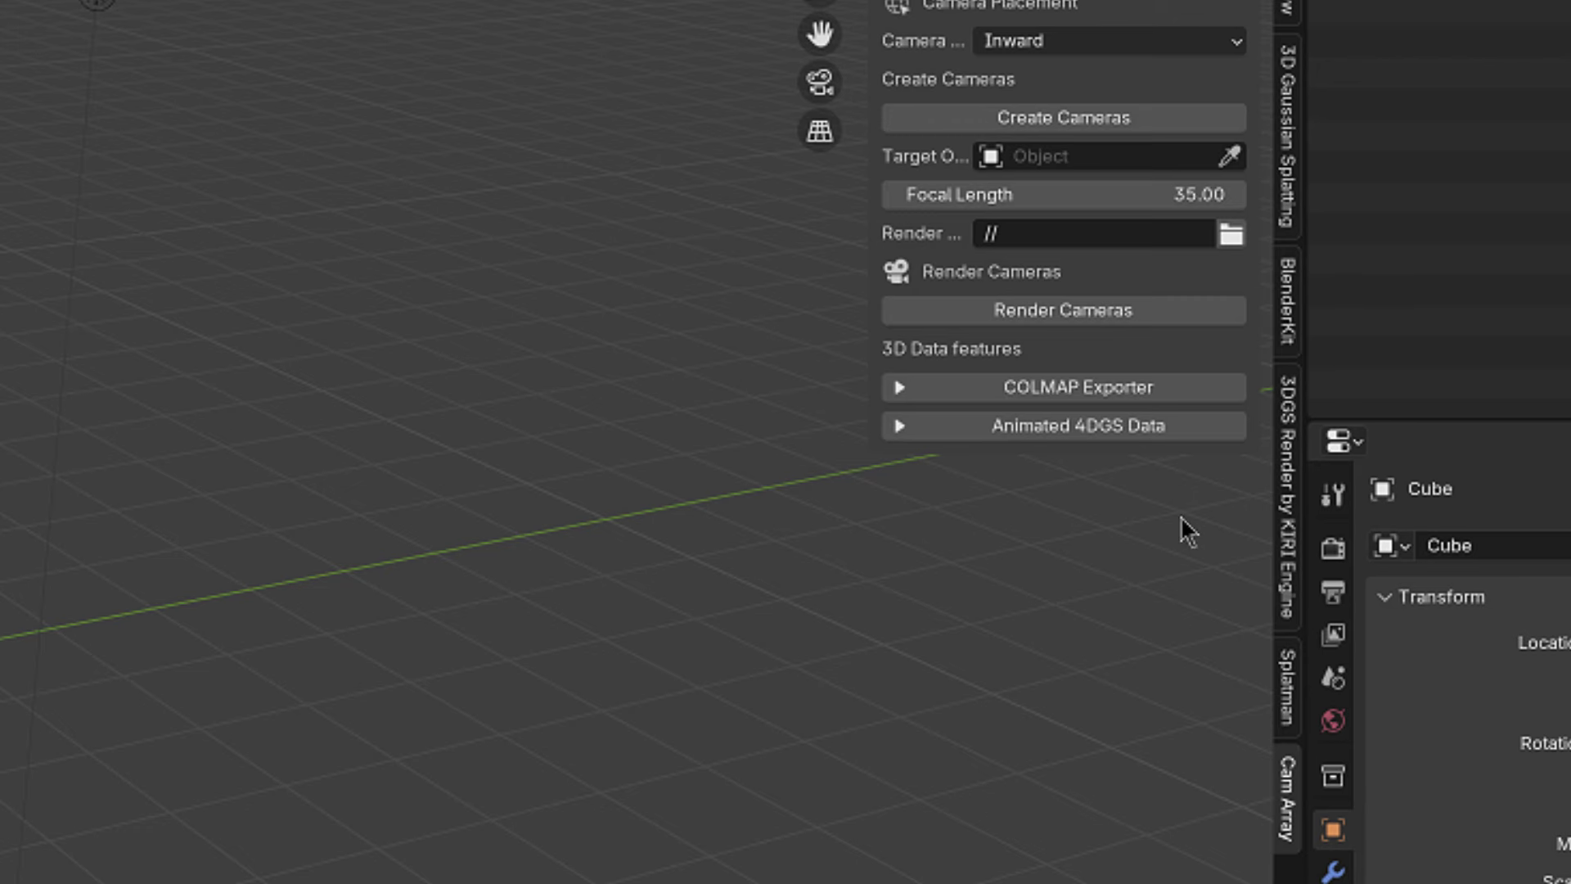
- In Blender, expand the Animated 4DGS Data options and display the wrestler model in material preview shading
{"action": "left_click", "coordinate": [1184, 433]}
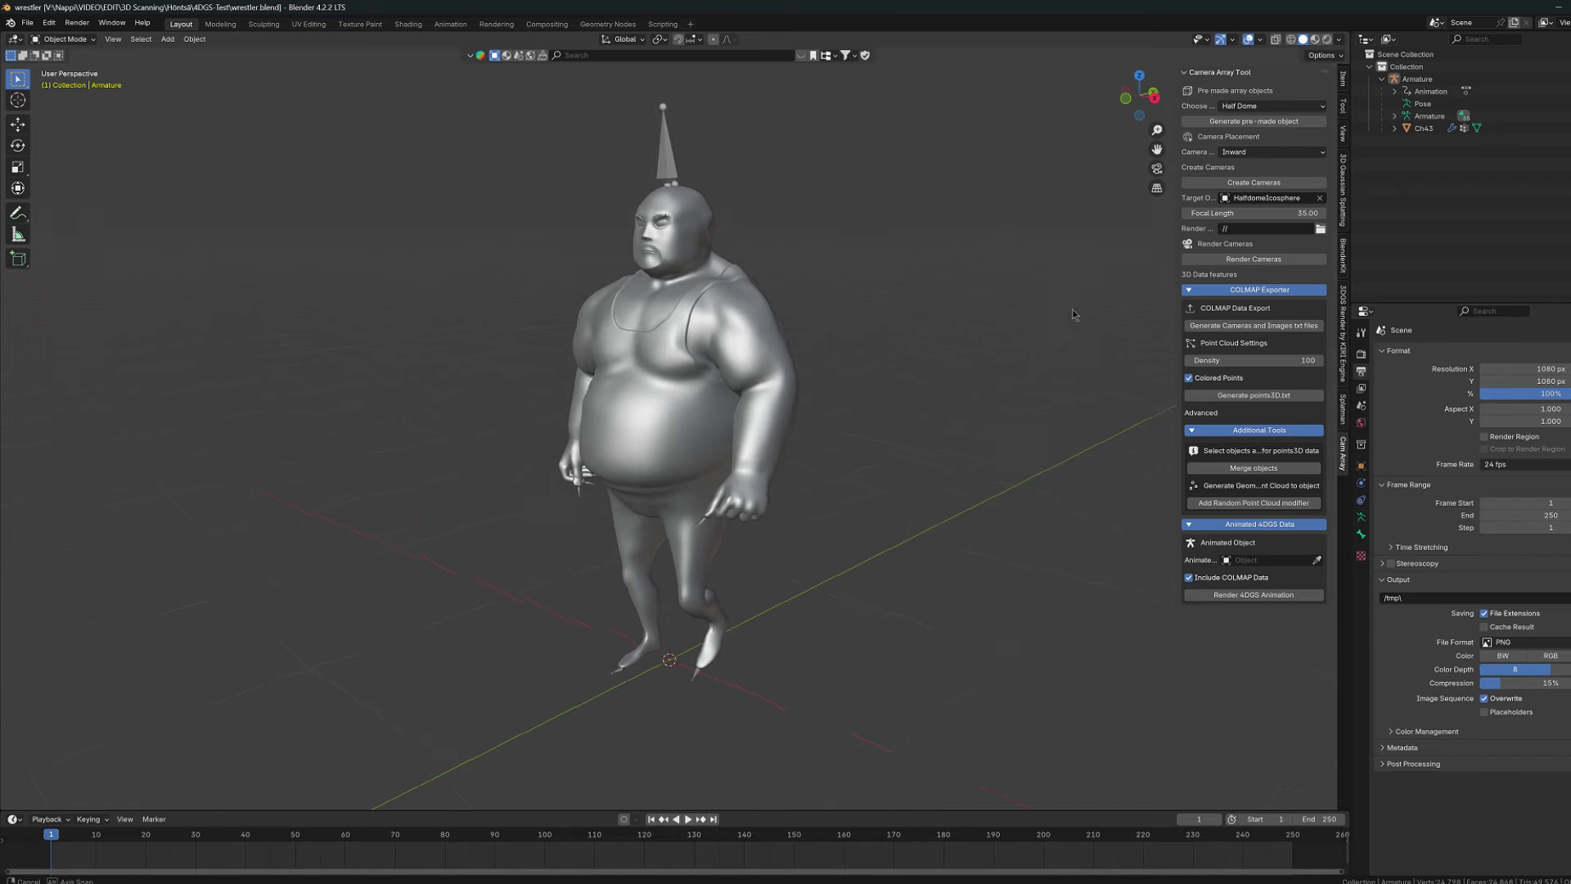
{"action": "left_click", "coordinate": [1292, 39]}
{"action": "left_click", "coordinate": [1315, 39]}
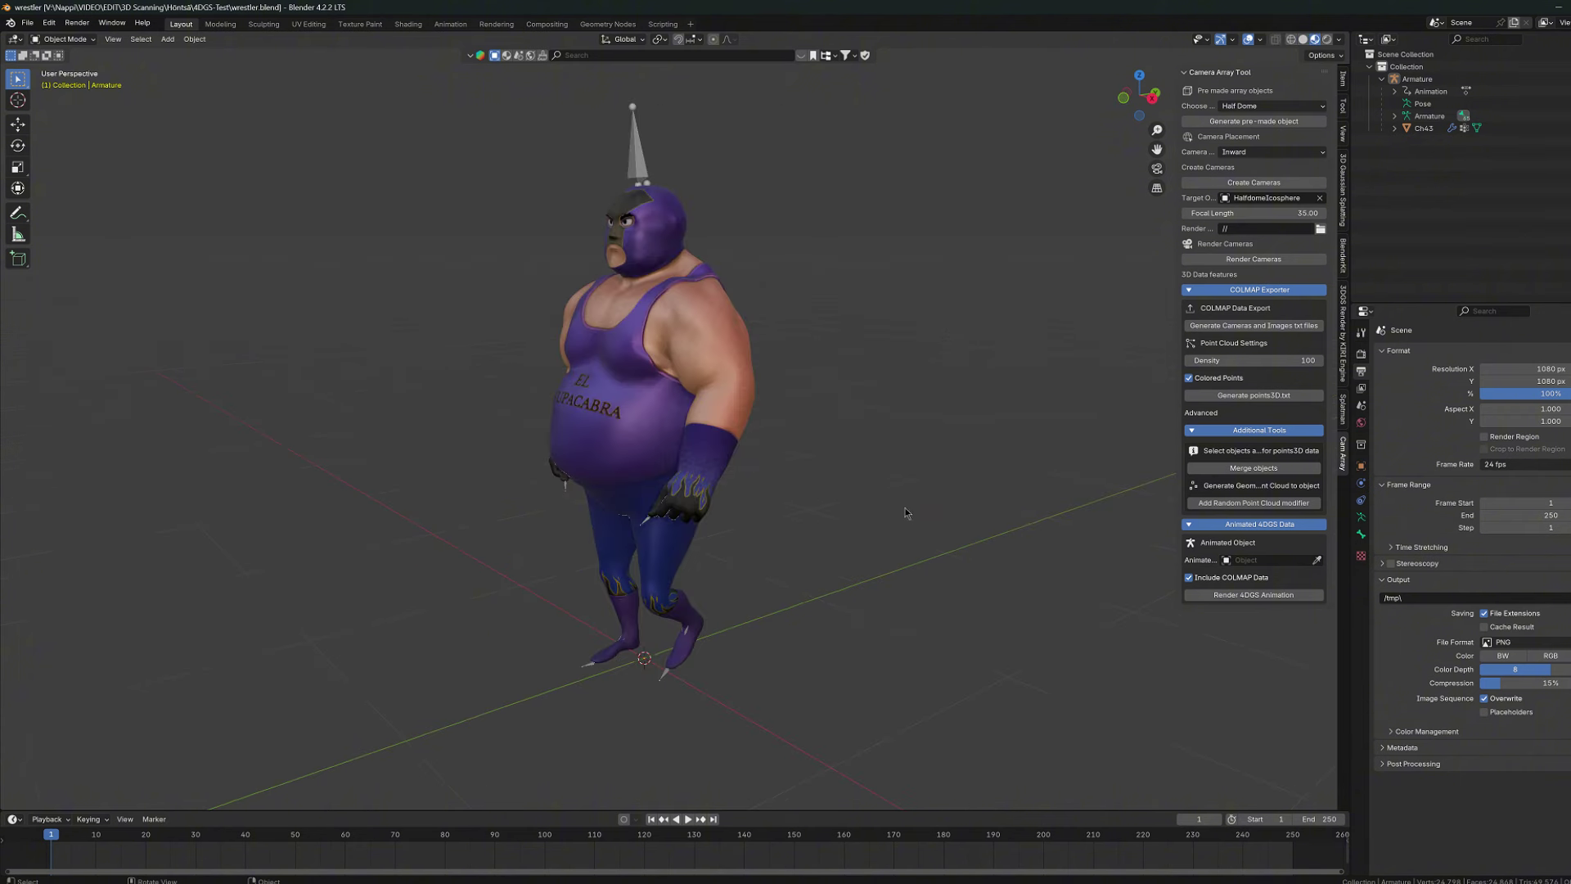
{"action": "mouse_move", "coordinate": [910, 514]}
{"action": "middle_mouse_down"}
{"action": "mouse_move", "coordinate": [992, 513]}
{"action": "mouse_move", "coordinate": [935, 521]}
{"action": "mouse_move", "coordinate": [905, 499]}
{"action": "middle_mouse_up"}
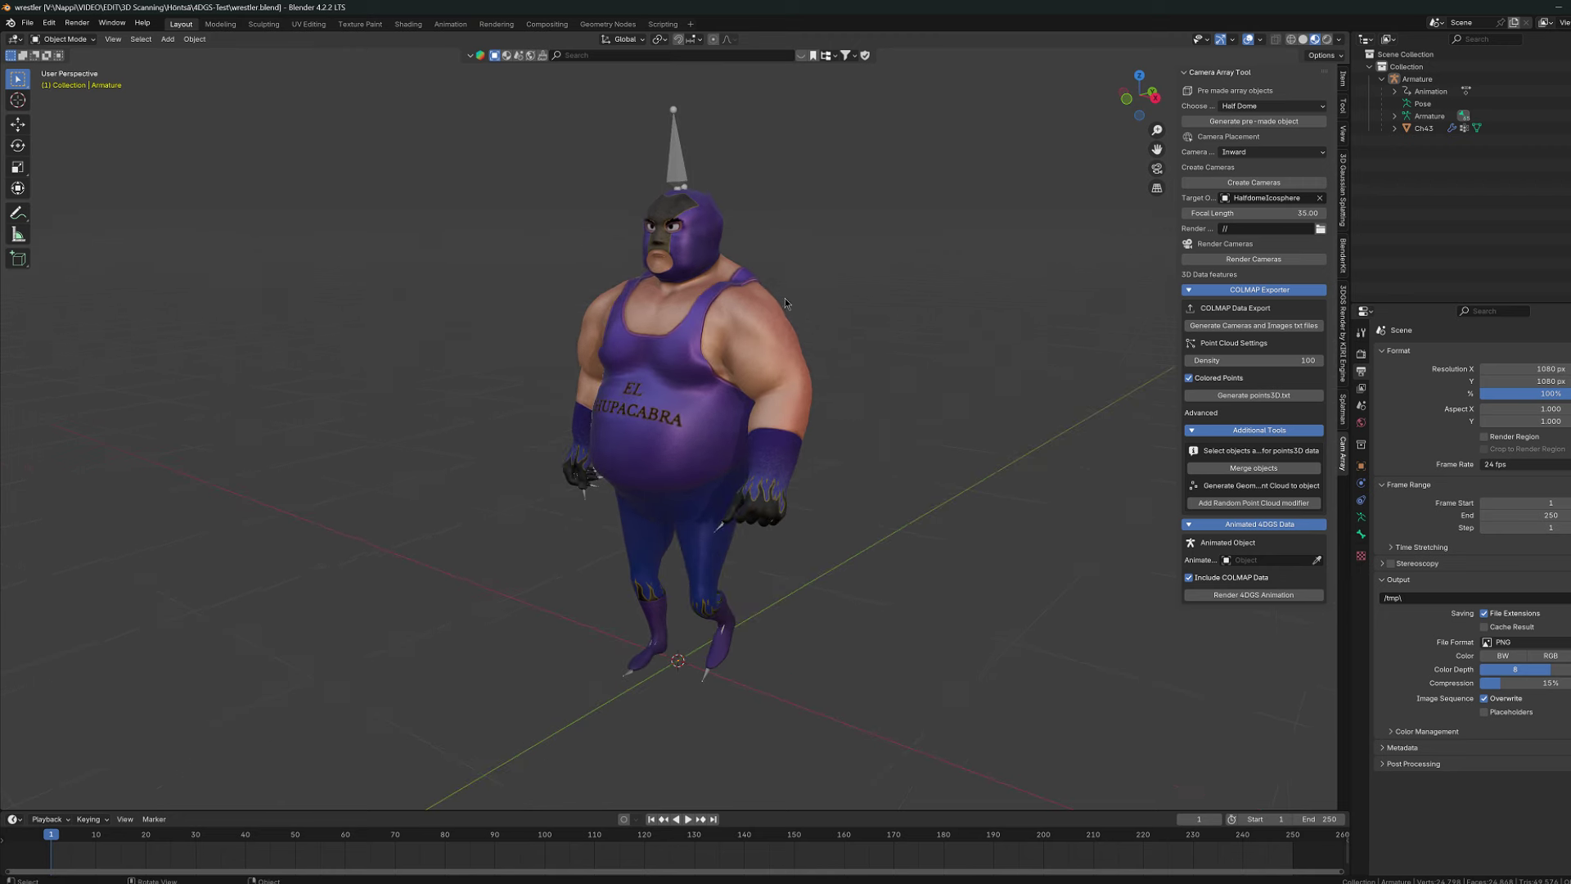
- Select the wrestler's armature and scrub through its animation keyframes
{"action": "left_click", "coordinate": [668, 170]}
{"action": "middle_click_drag", "start_coordinate": [668, 170], "coordinate": [862, 524]}
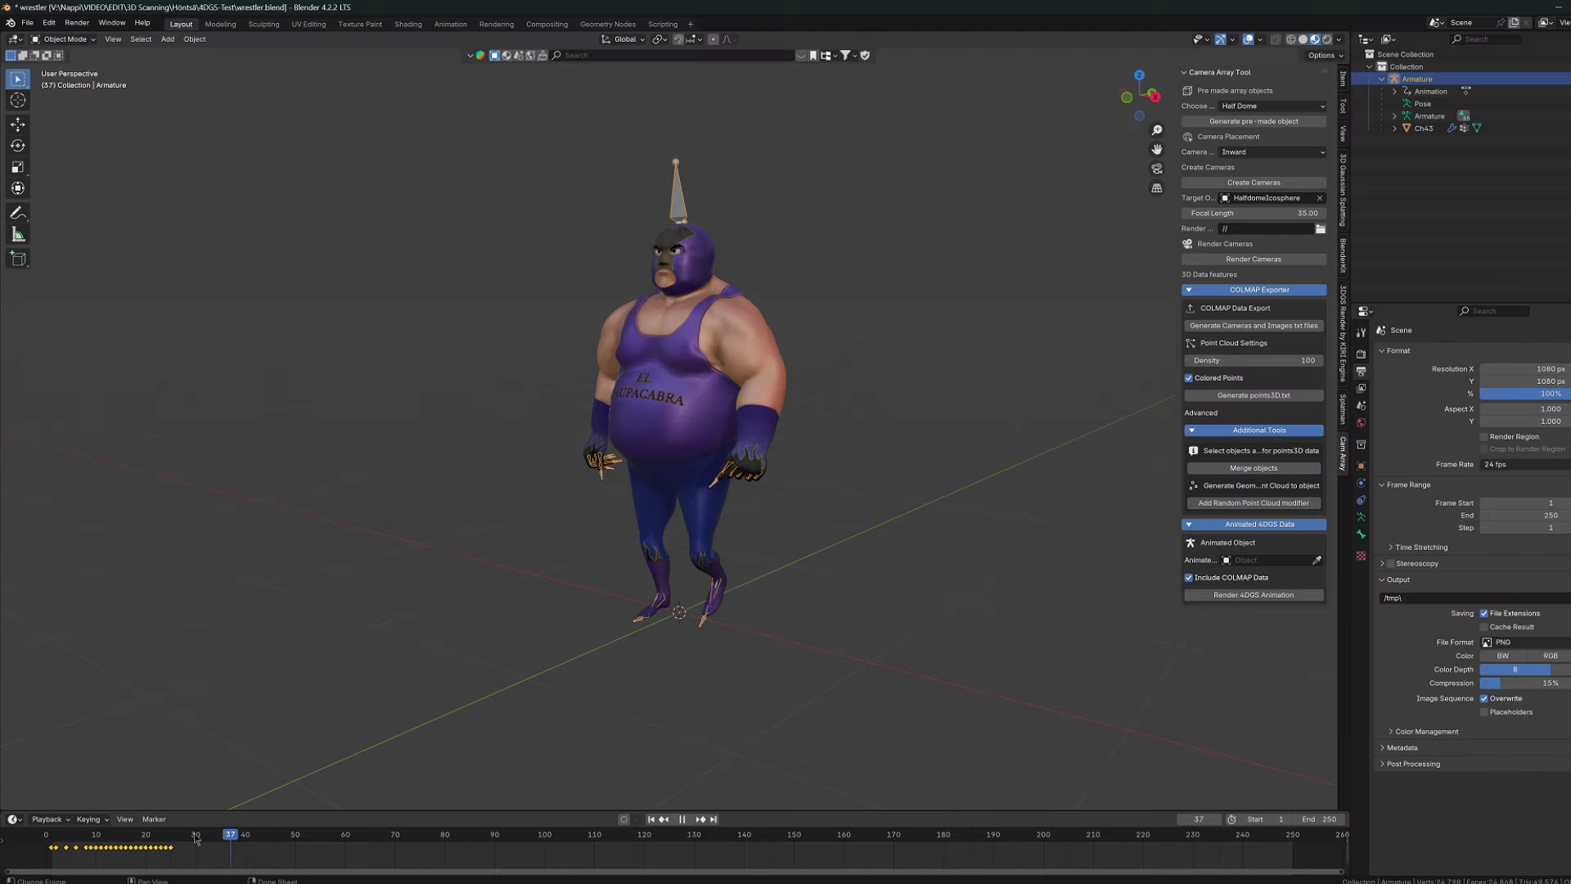
{"action": "left_click", "coordinate": [61, 851]}
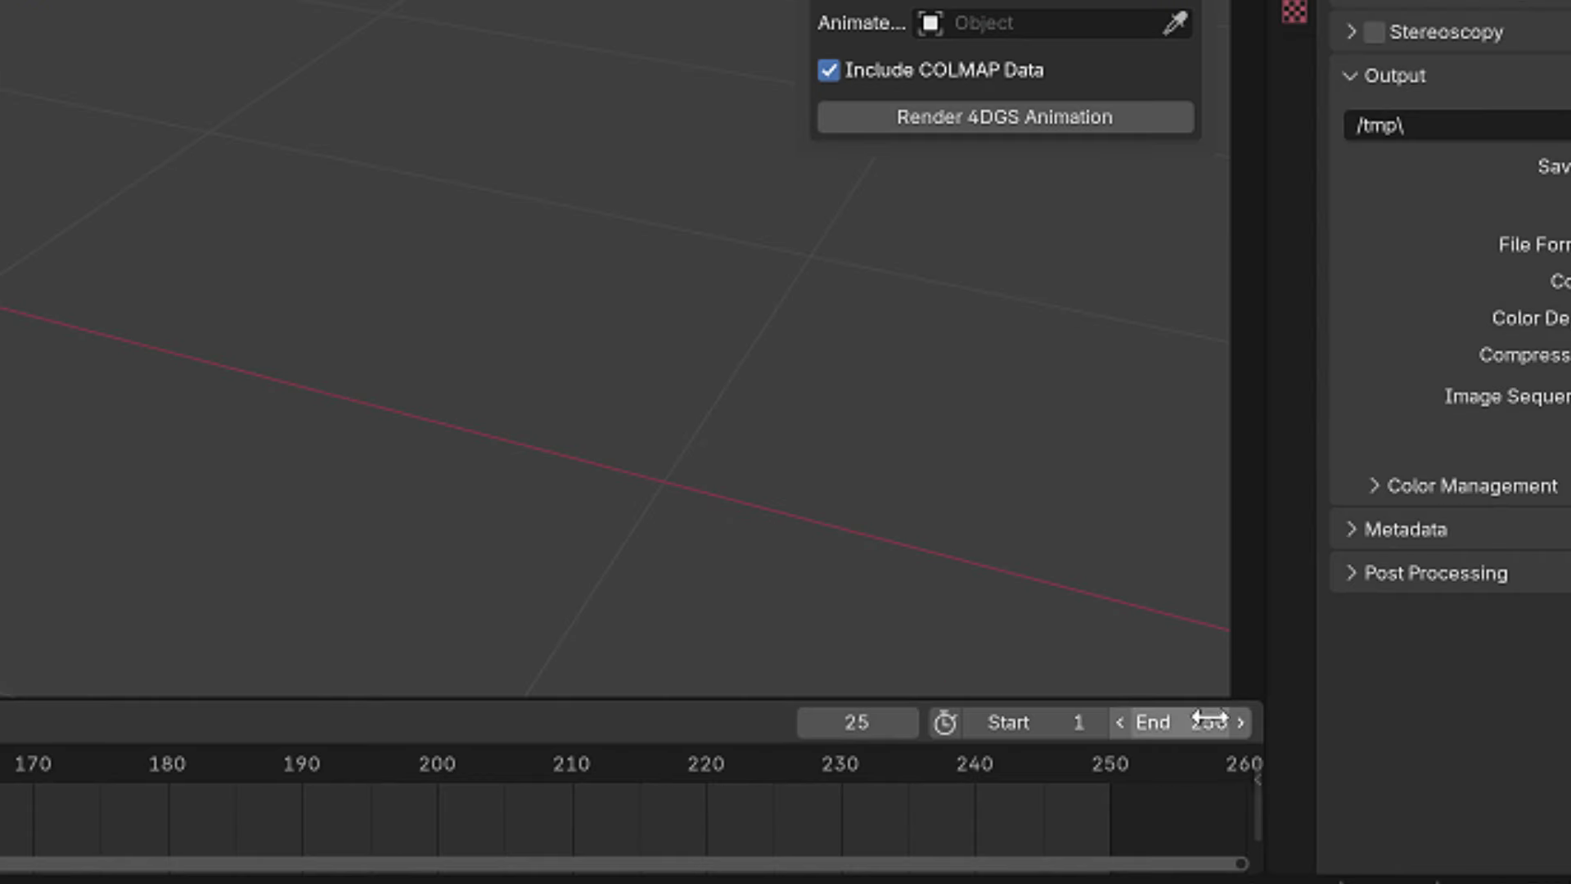
- Set the wrestler scene's end frame to 25 and play back the shortened animation
{"action": "left_click", "coordinate": [1210, 720]}
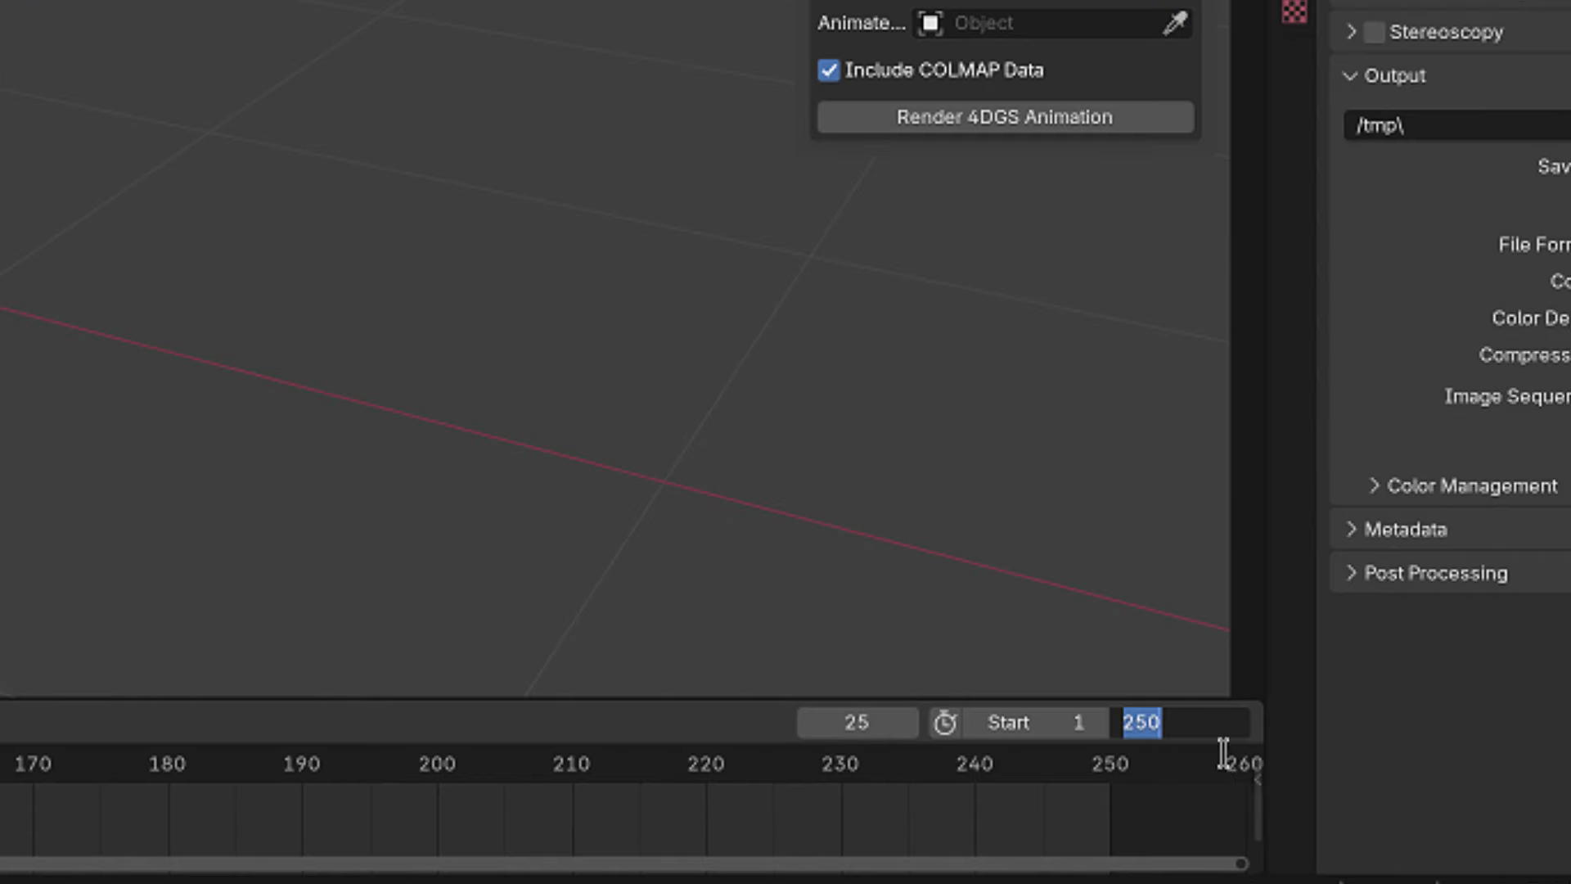
{"action": "type", "text": "25"}
{"action": "key", "text": "Return"}
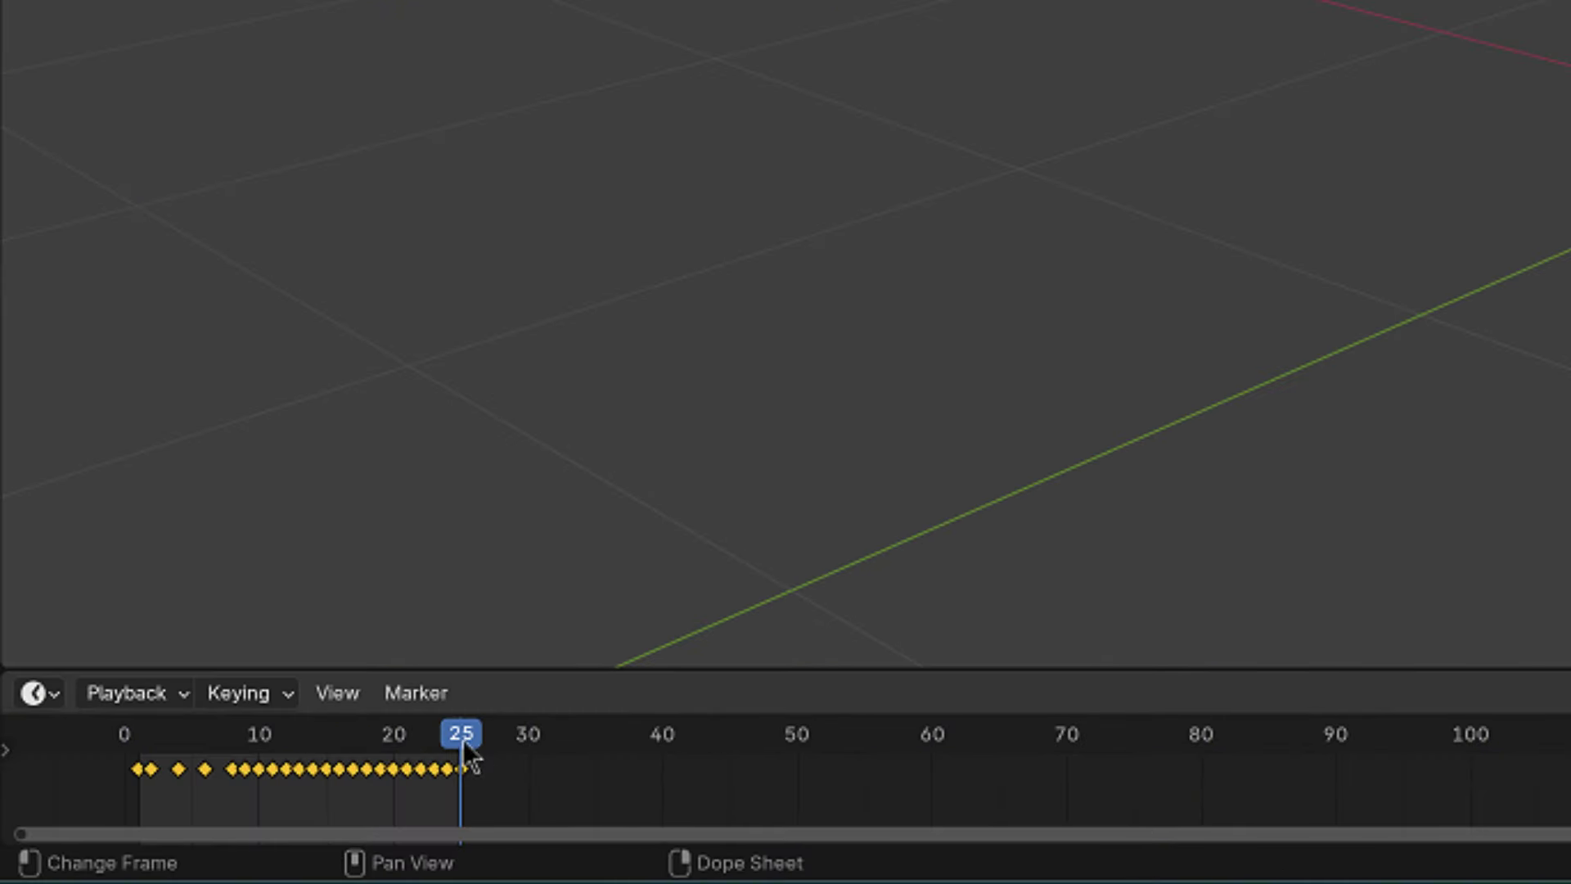
{"action": "left_click_drag", "start_coordinate": [463, 740], "coordinate": [185, 787]}
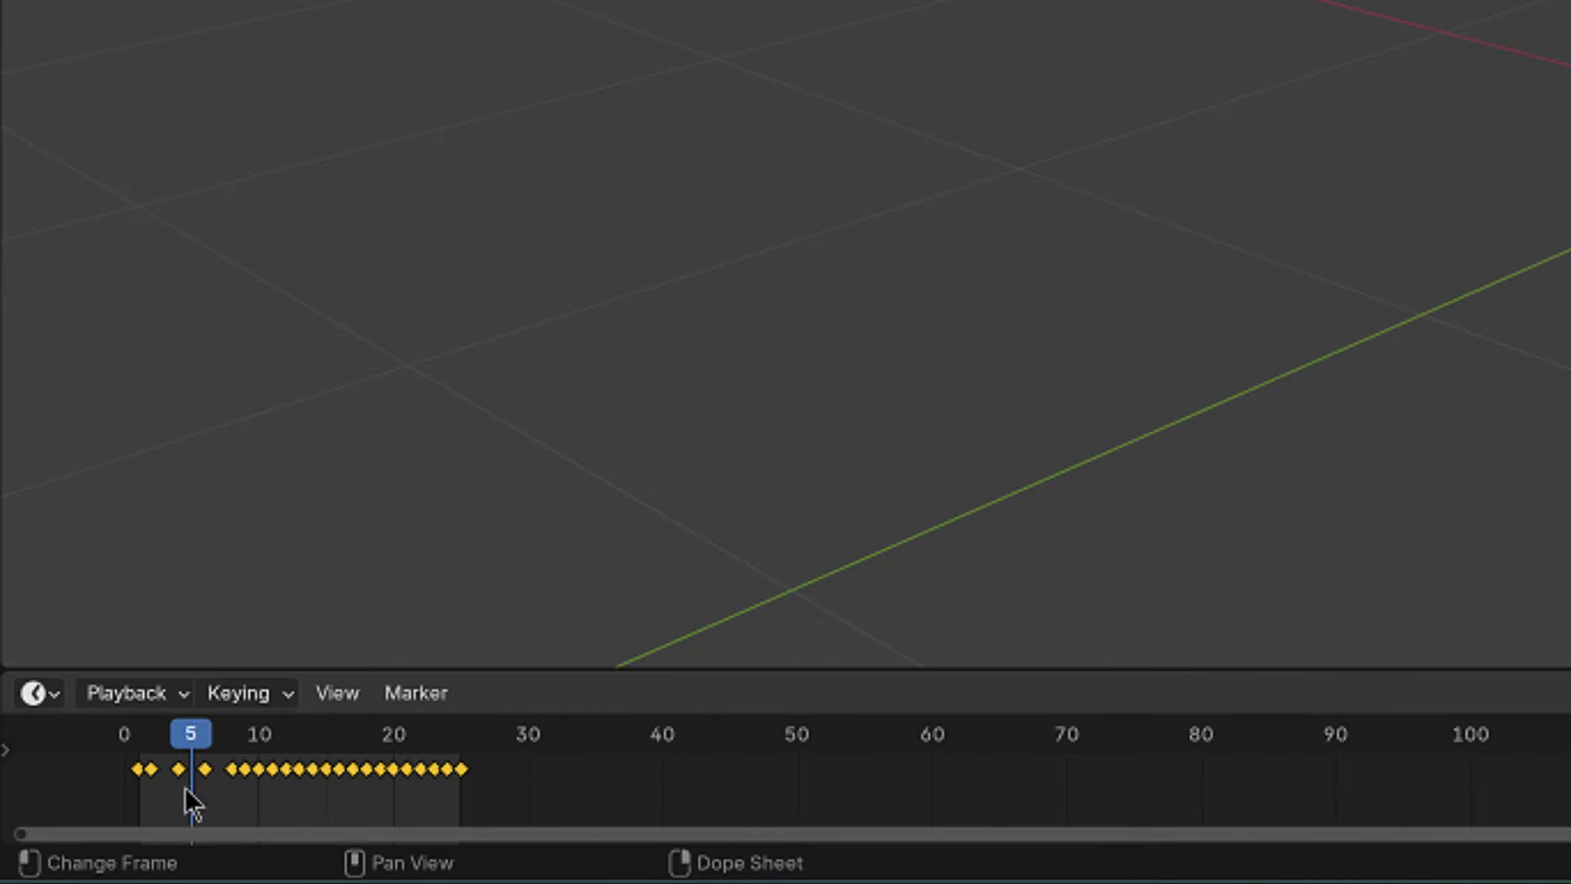
{"action": "key", "text": "space"}
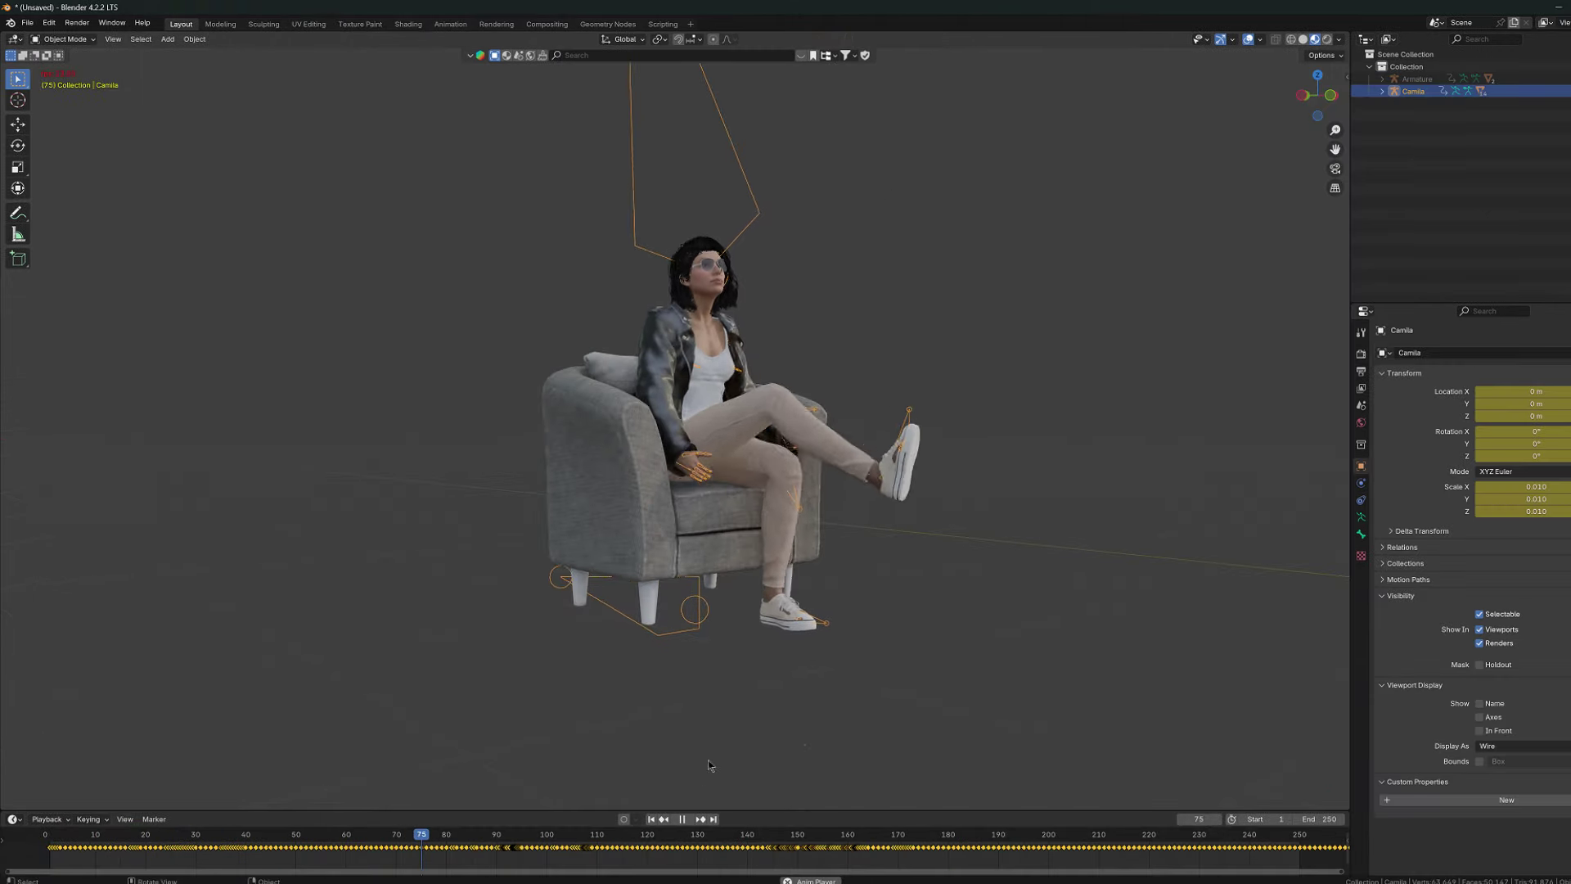
- Stop the seated woman's animation and limit the playback range to frames 145 through 190
{"action": "left_click", "coordinate": [684, 817]}
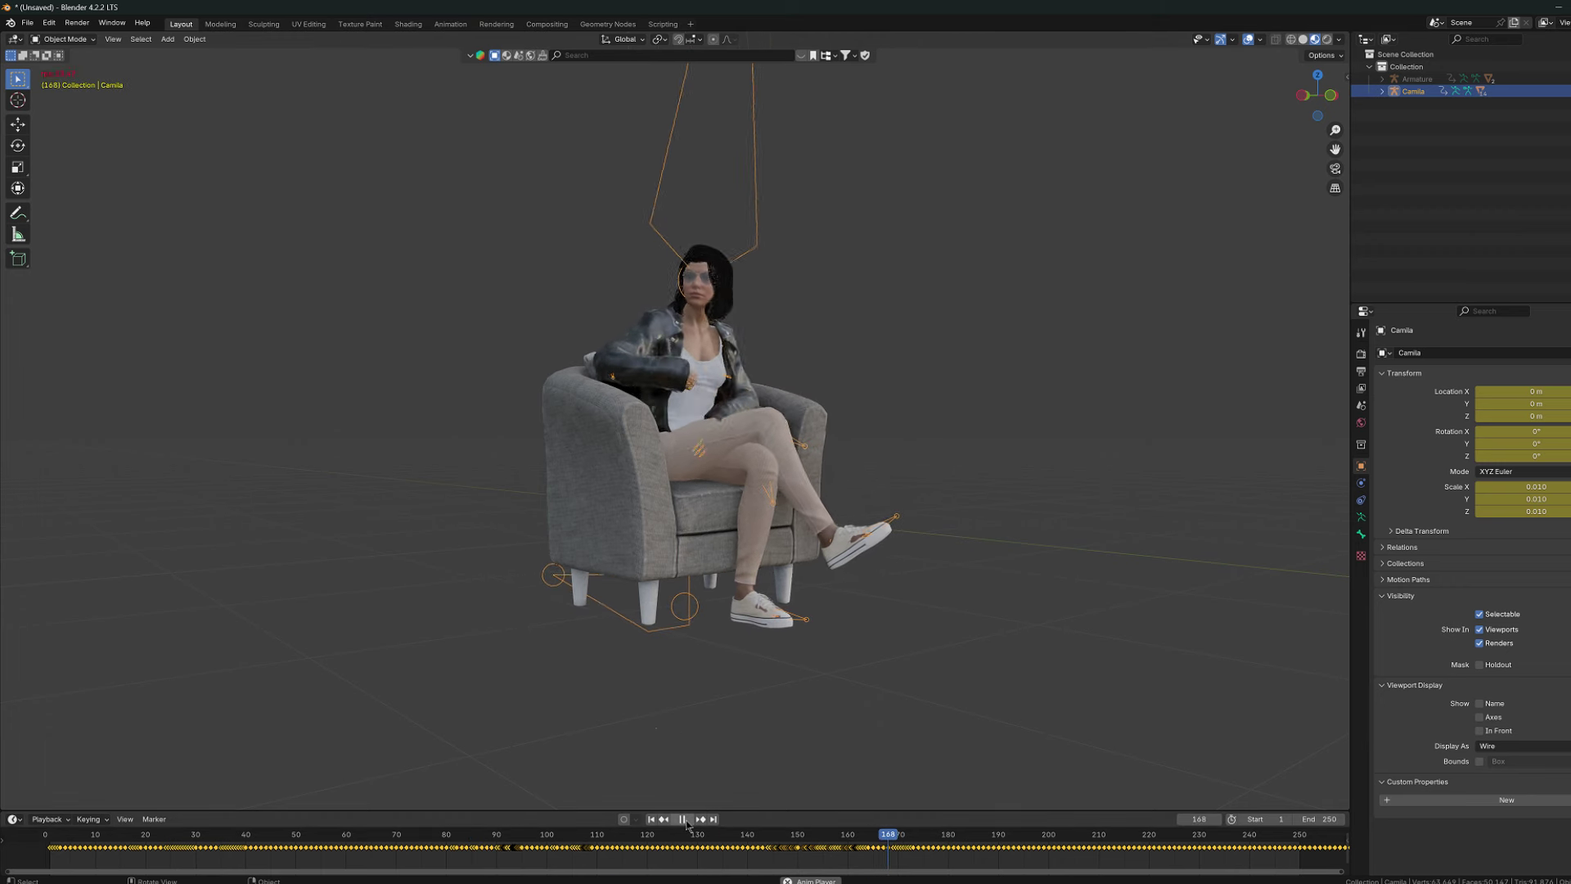
{"action": "type", "text": "1"}
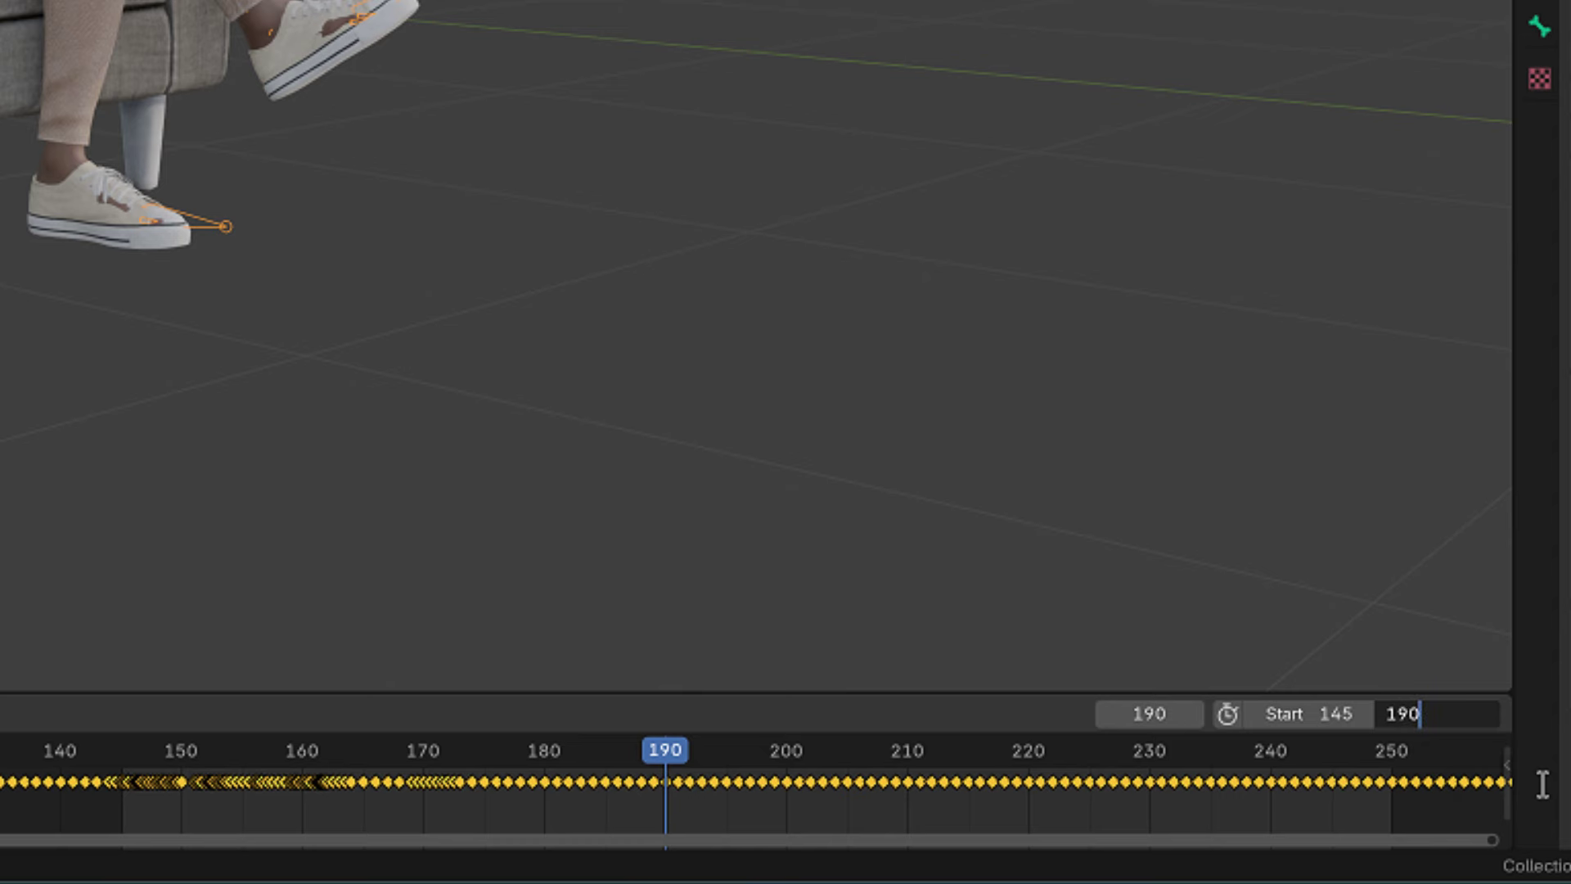
{"action": "type", "text": "90"}
{"action": "key", "text": "Return"}
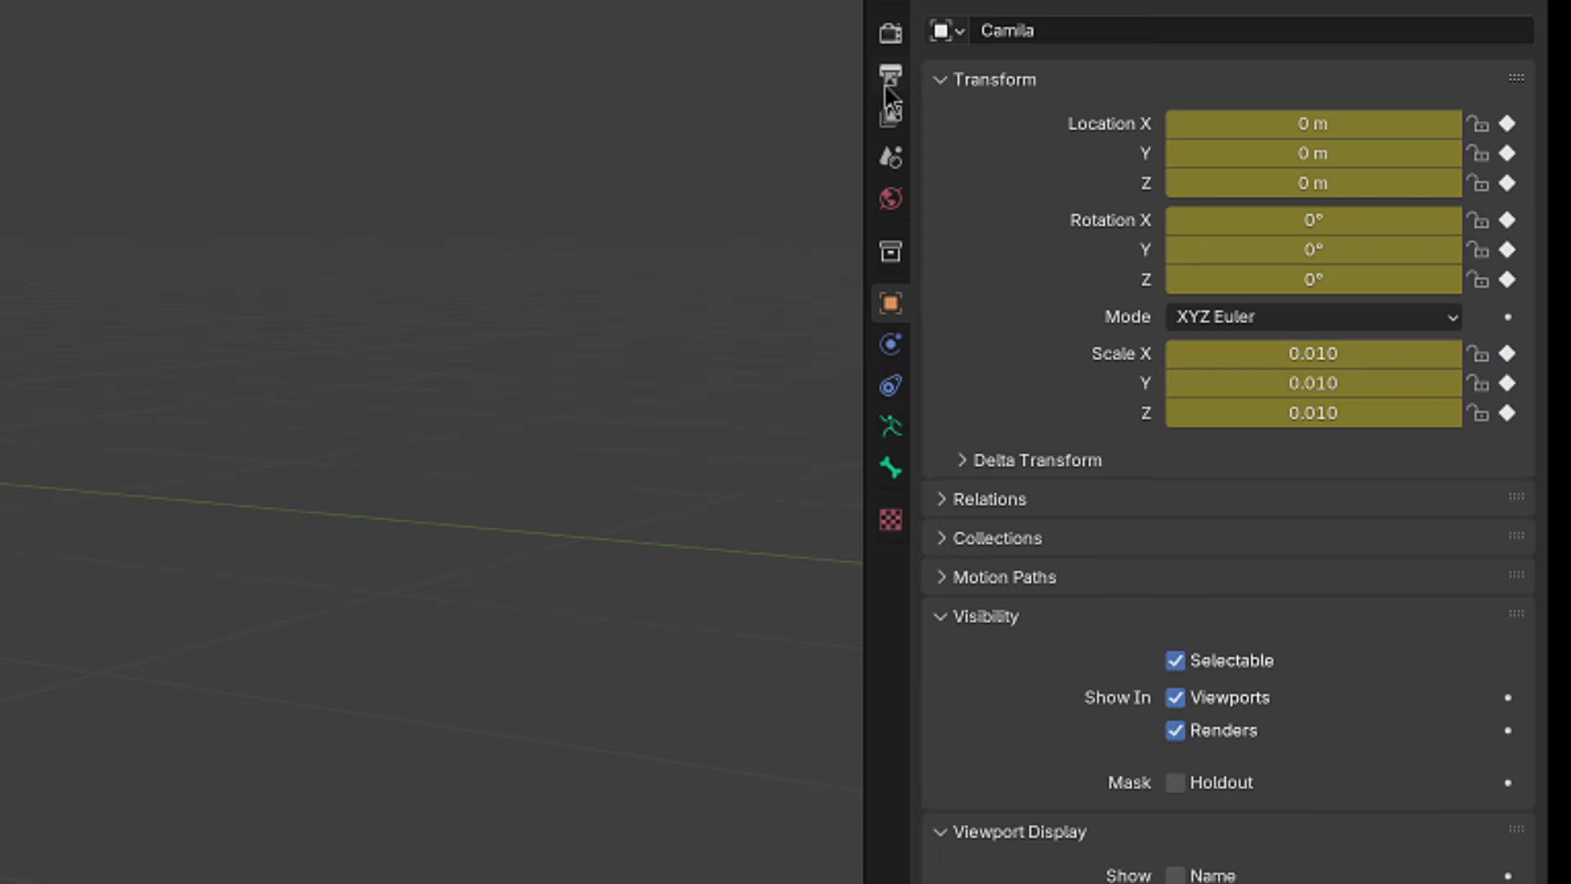
- In the output settings, change the frame range to start at 150 and end at 200
{"action": "left_click", "coordinate": [887, 82]}
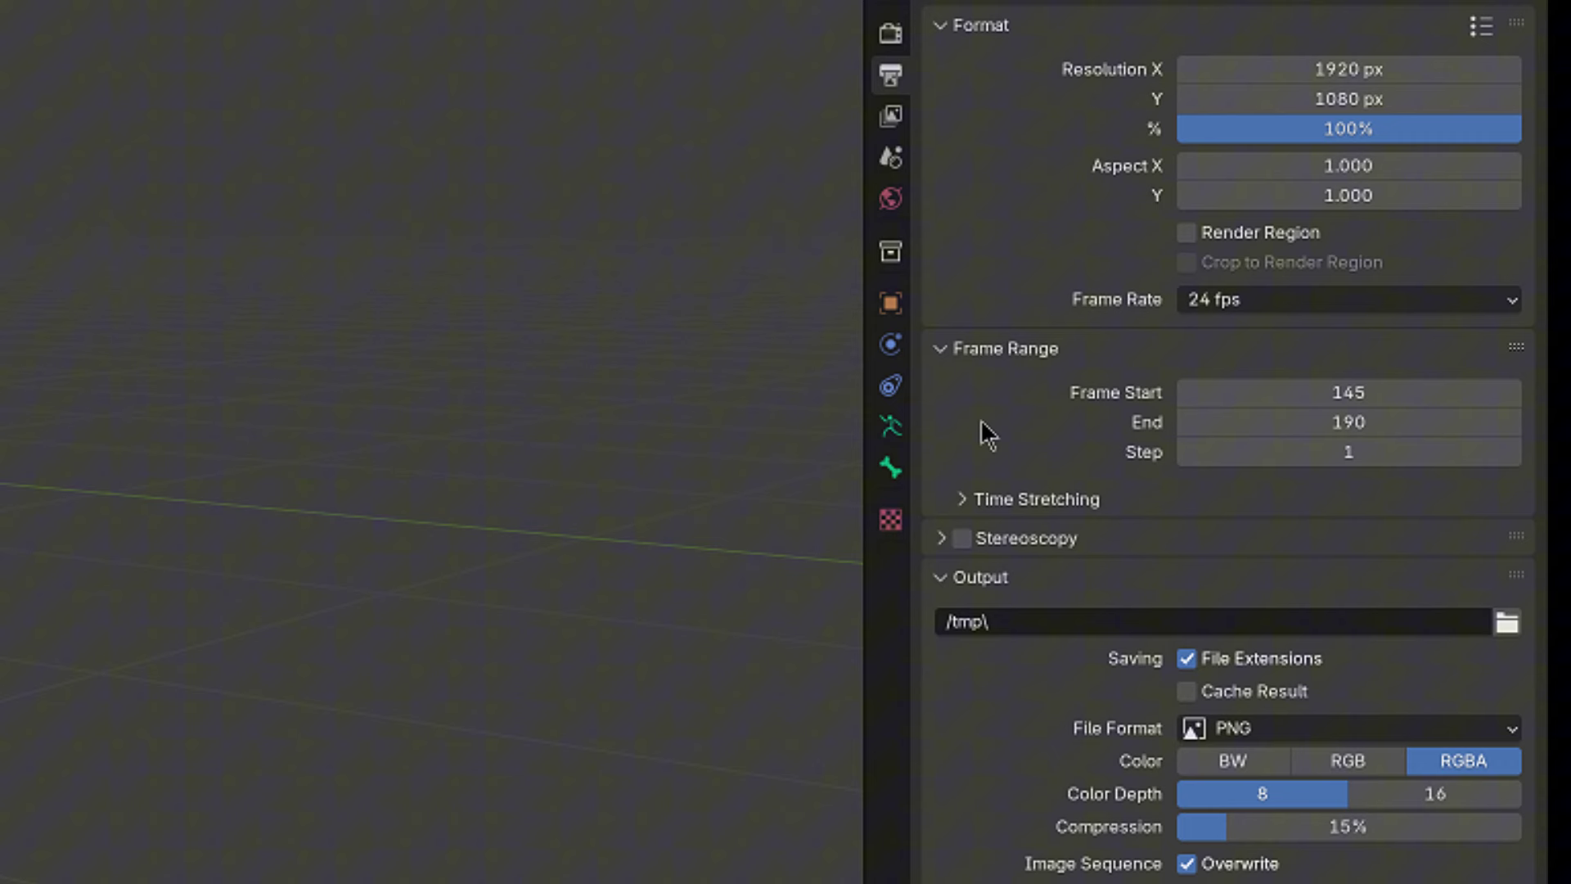
{"action": "left_click", "coordinate": [1428, 420]}
{"action": "type", "text": "200"}
{"action": "key", "text": "Return"}
- Try raising the frame Step to 4 and return it to 1
{"action": "left_click", "coordinate": [1510, 452]}
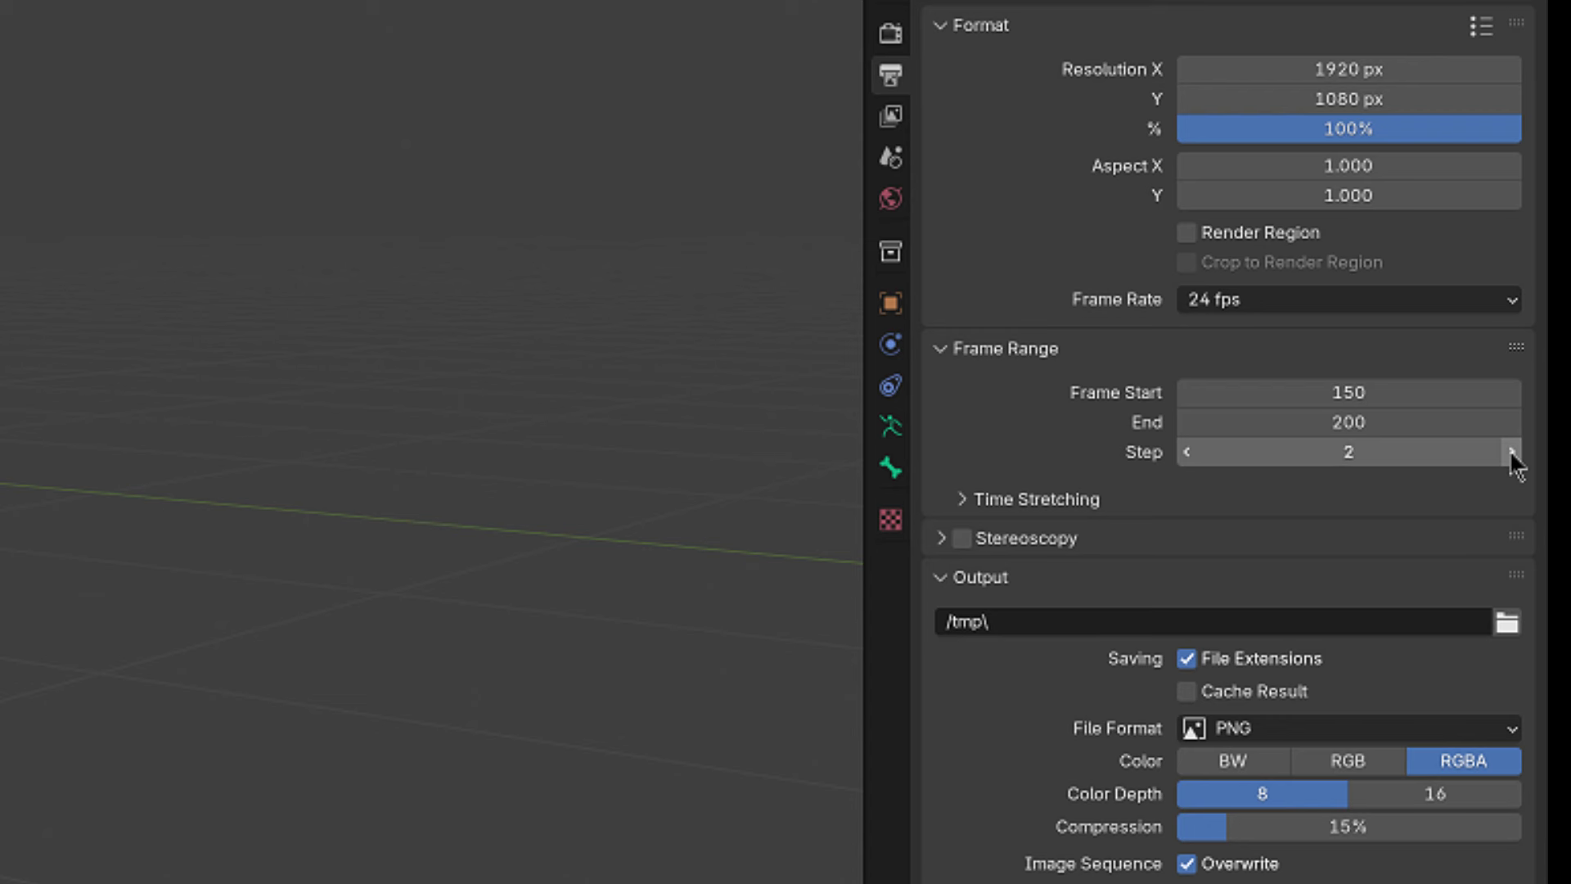
{"action": "left_click", "coordinate": [1511, 451]}
{"action": "left_click", "coordinate": [1511, 452]}
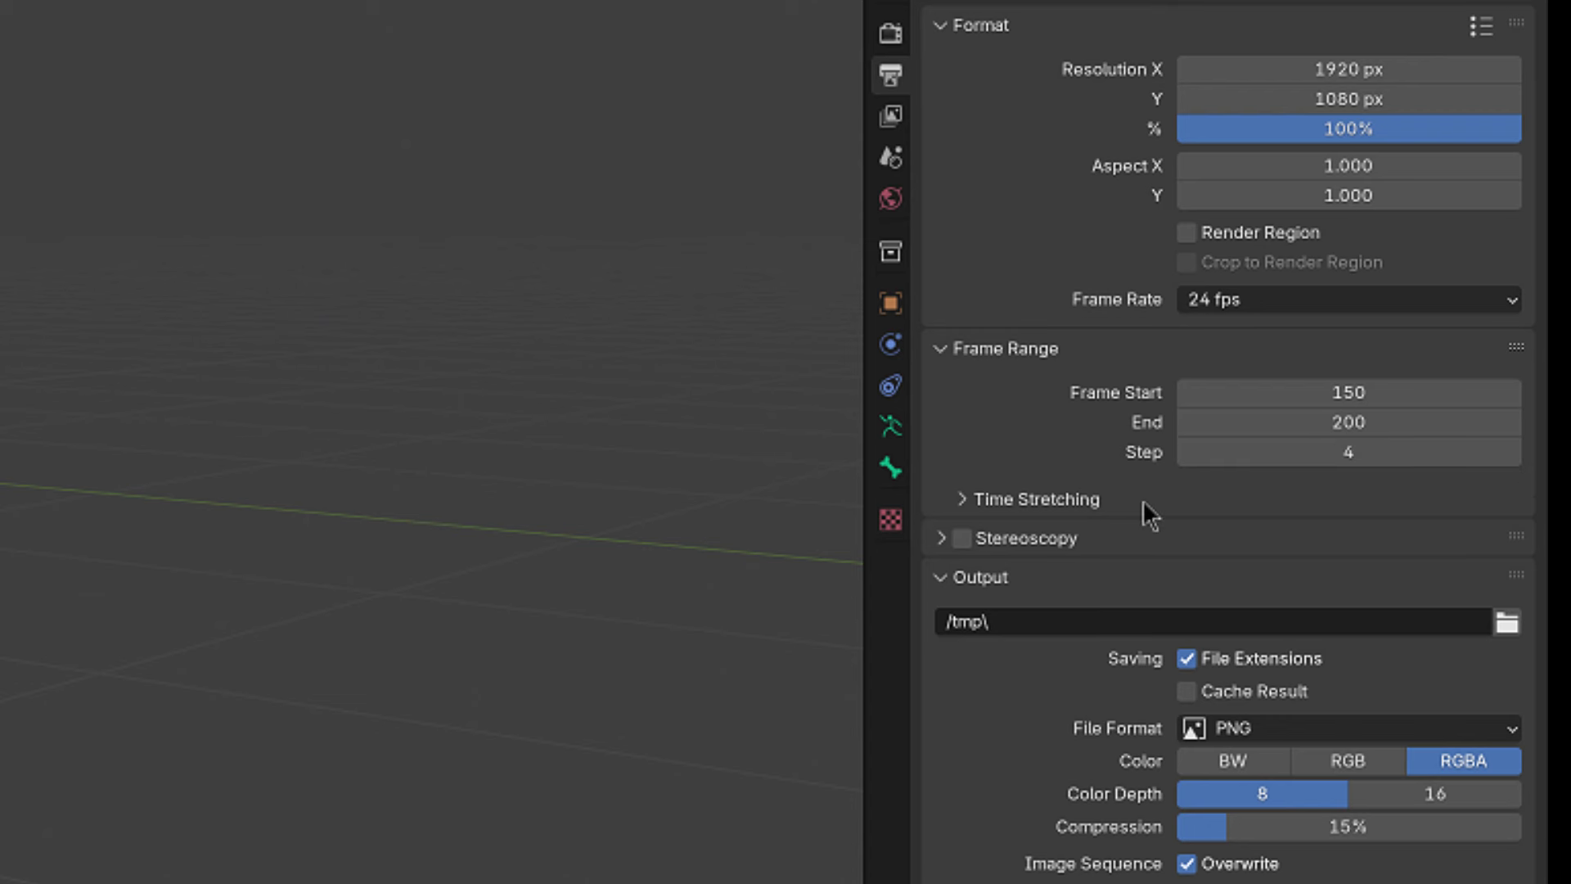
{"action": "left_click", "coordinate": [1189, 452]}
{"action": "left_click", "coordinate": [1189, 452]}
{"action": "left_click", "coordinate": [1192, 452]}
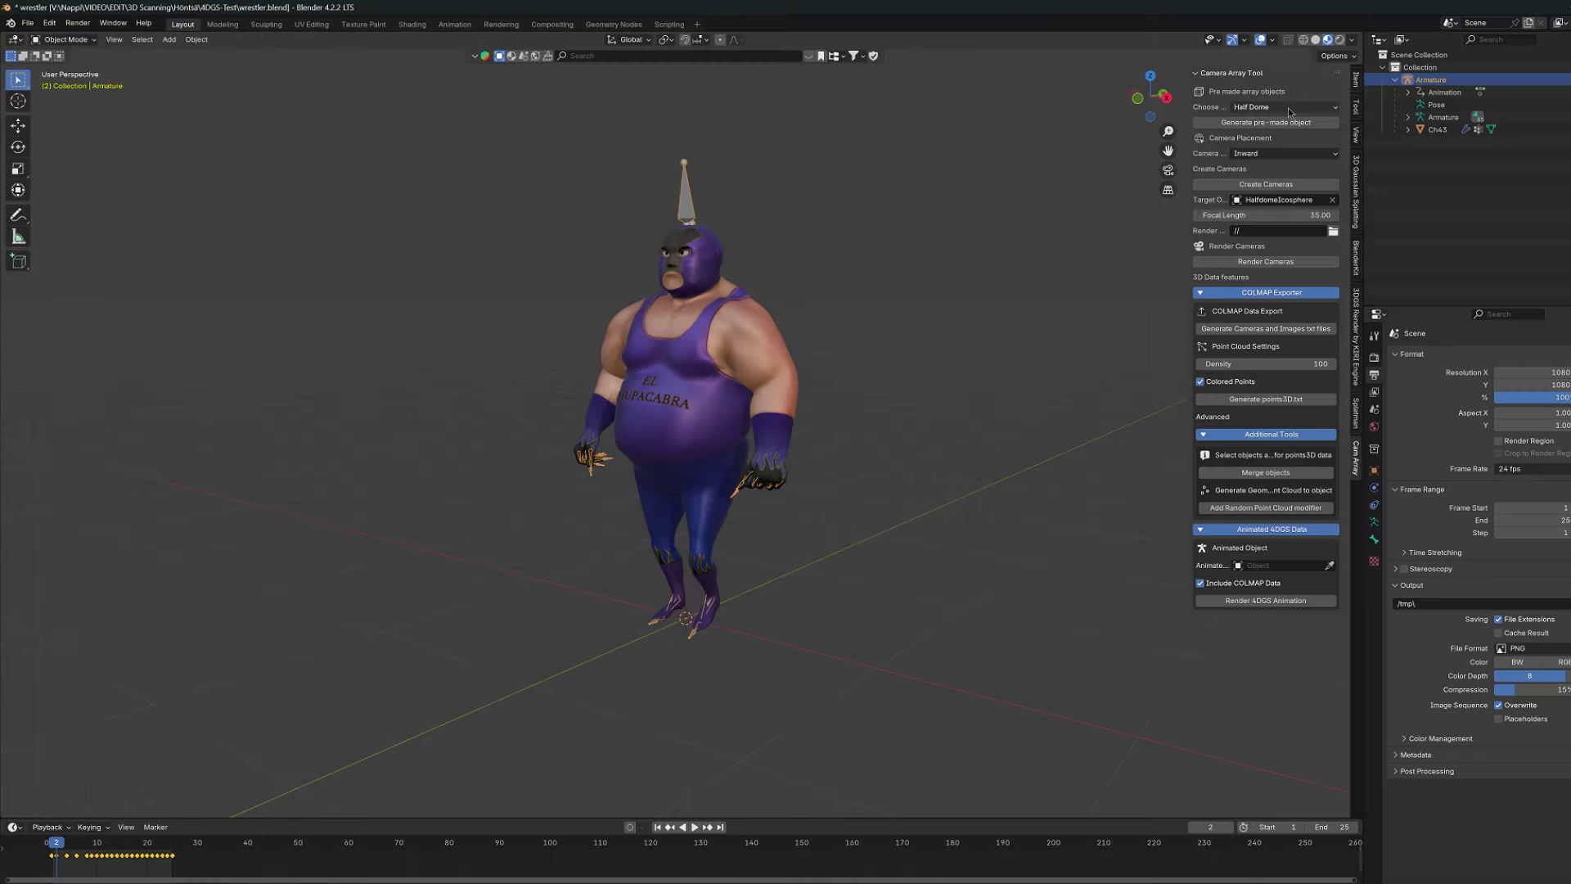
- Generate the pre-made Minimum Cam Angles 17 array object around the wrestler and create inward-facing cameras on it
{"action": "left_click", "coordinate": [1289, 106]}
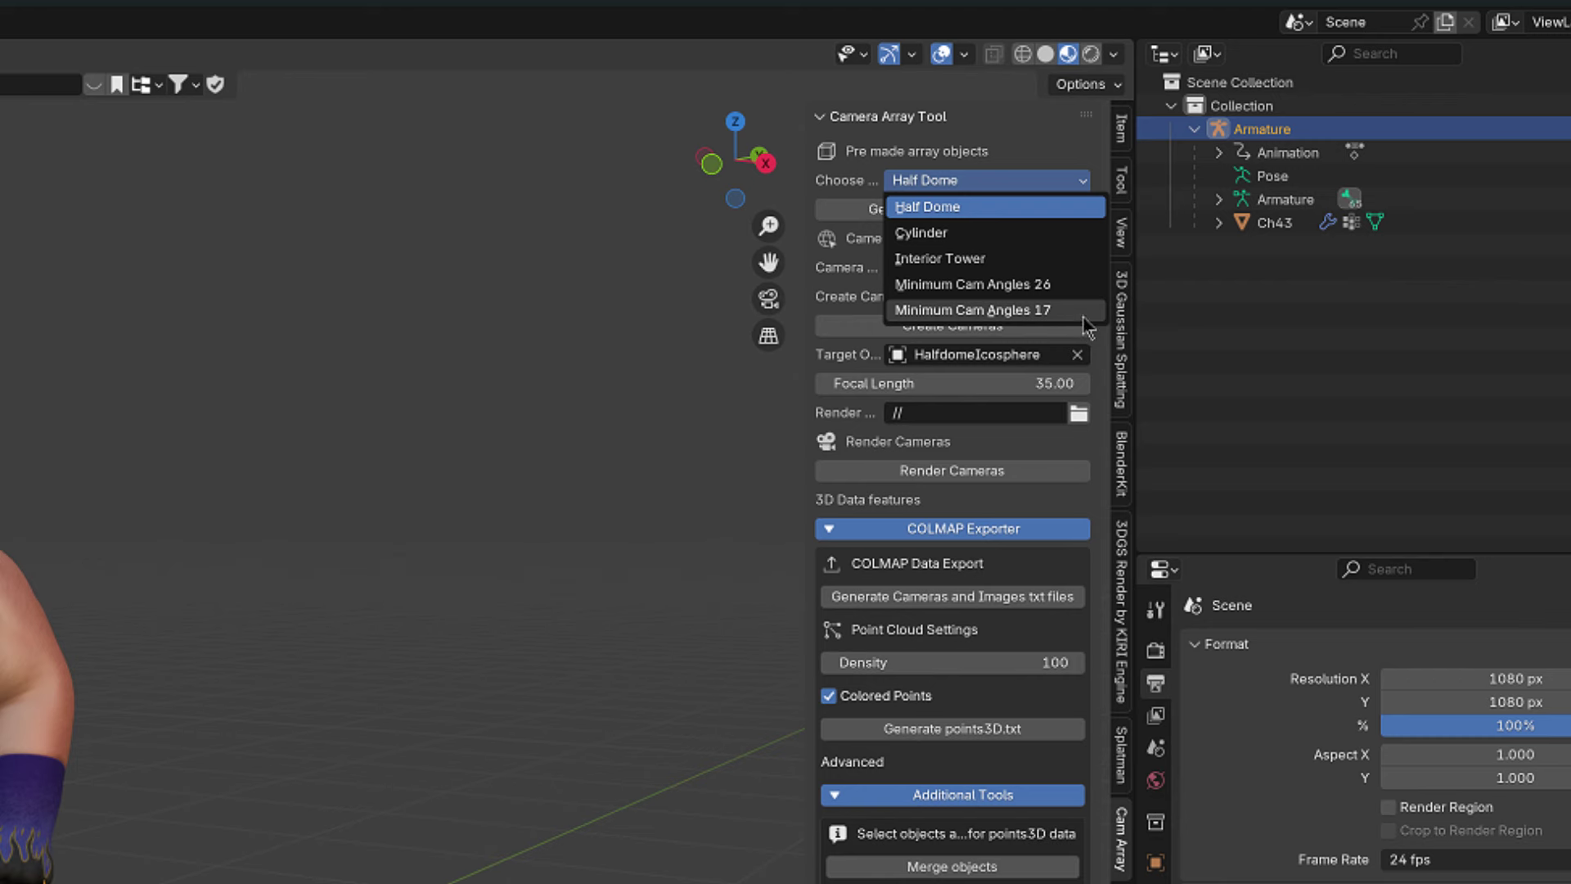
{"action": "left_click", "coordinate": [1068, 314]}
{"action": "left_click", "coordinate": [994, 208]}
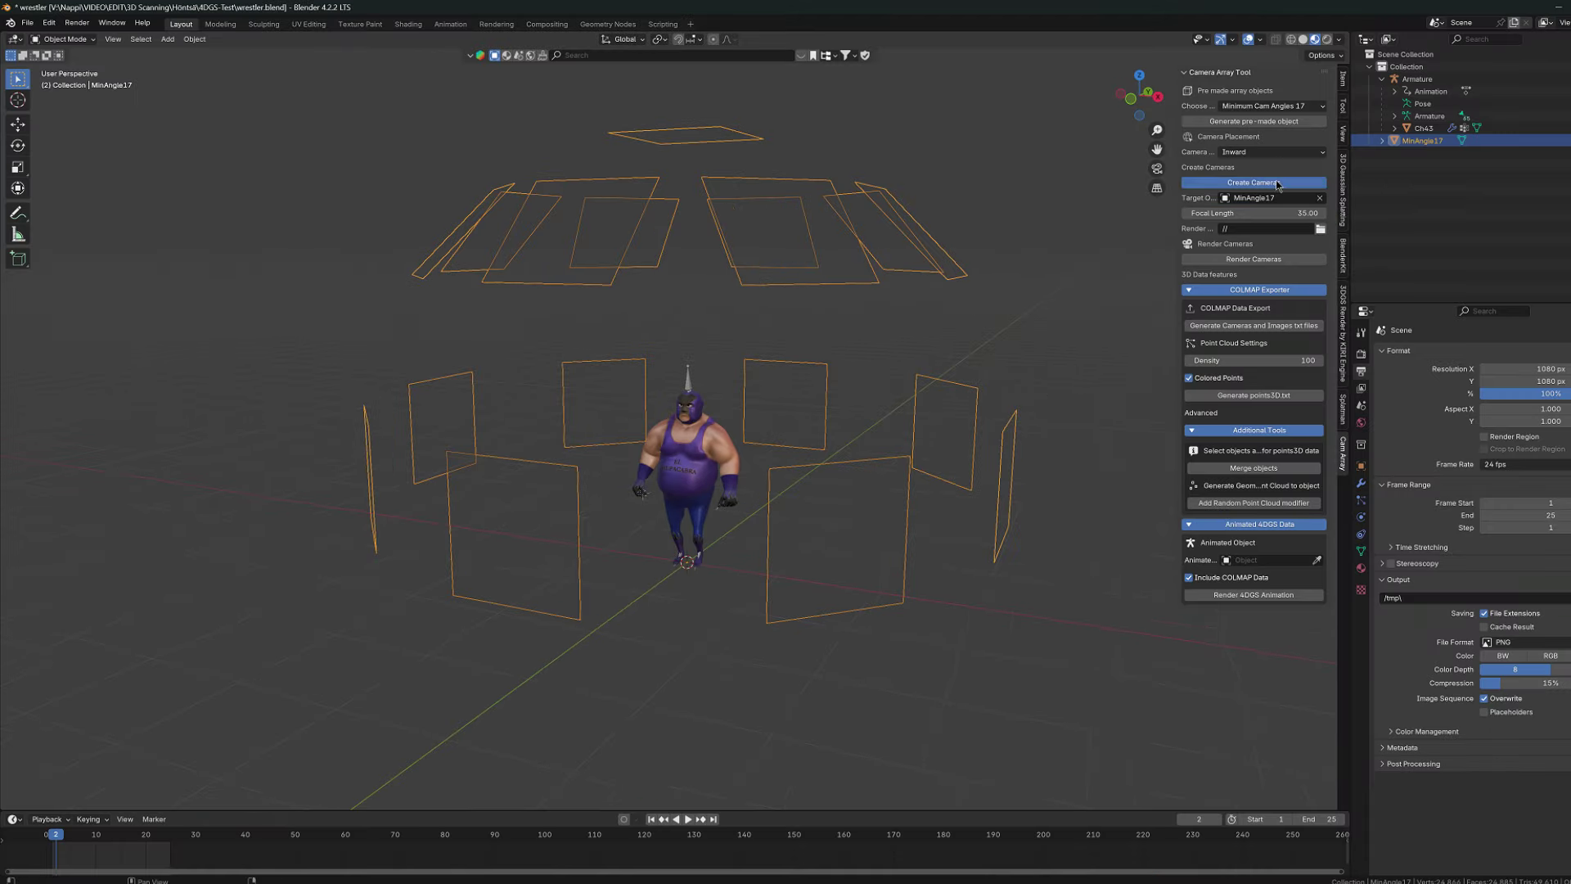
{"action": "left_click", "coordinate": [1277, 182]}
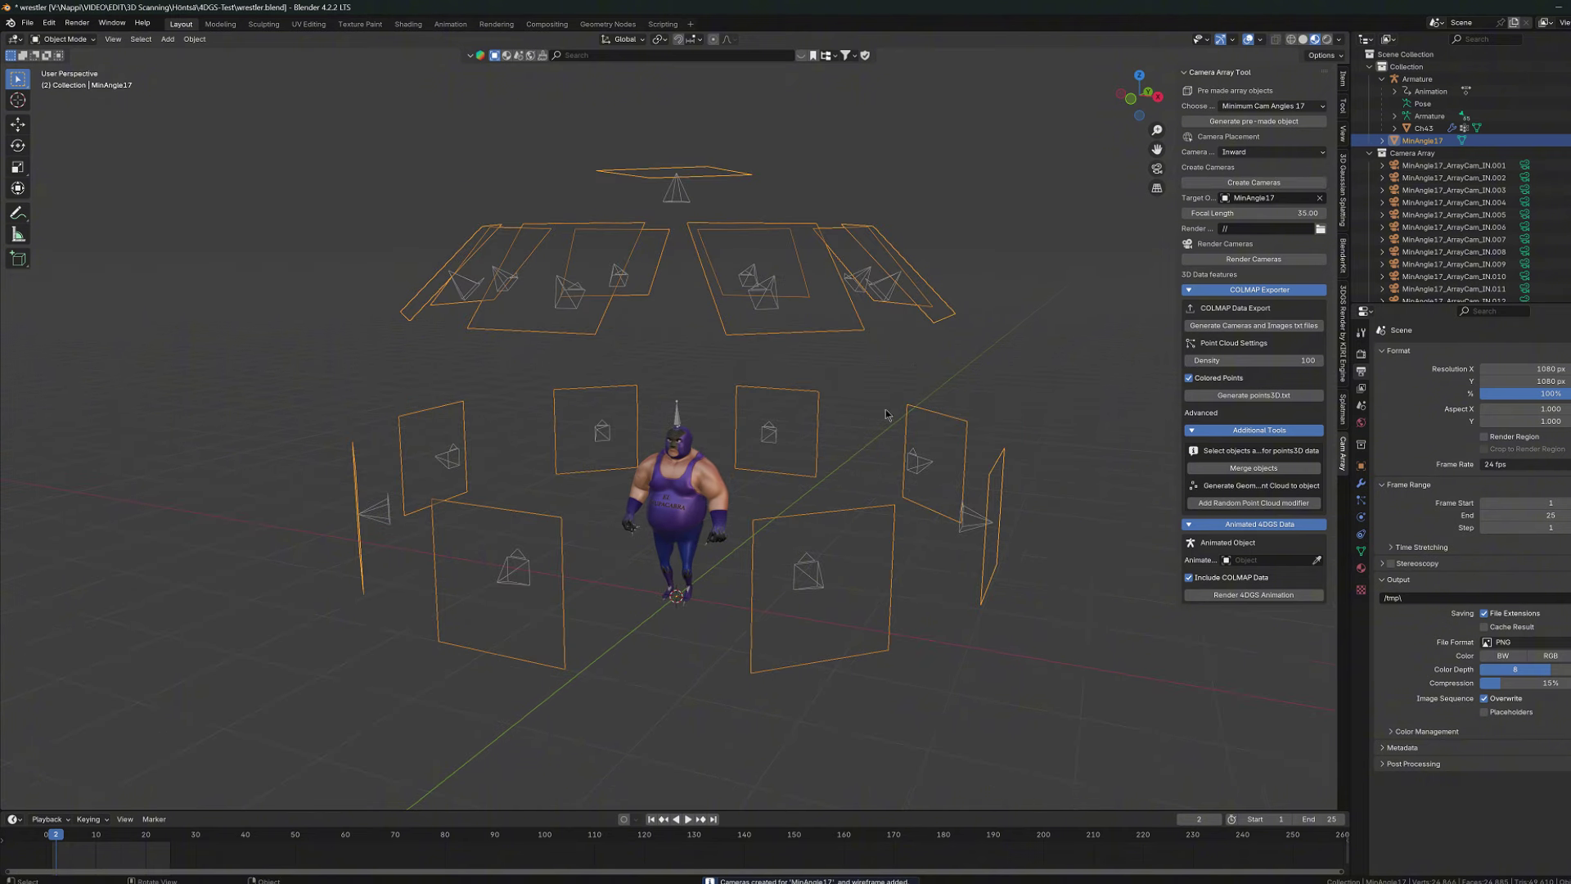
- Look through the active array camera and lower the camera array about 0.28 m along global Z to frame the wrestler
{"action": "key", "text": "KP_0"}
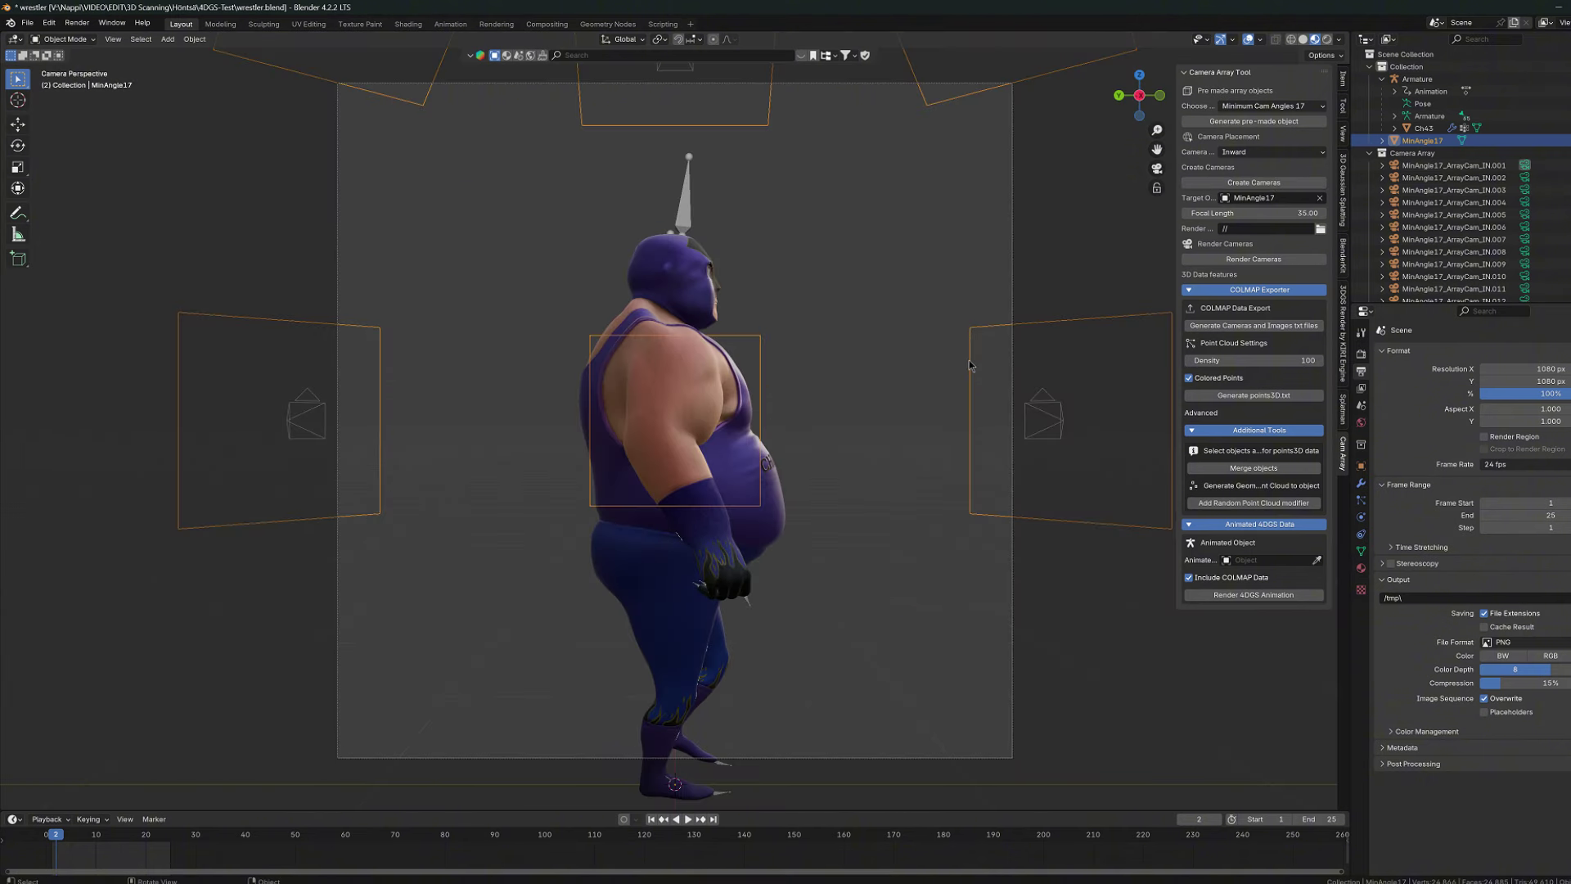
{"action": "key", "text": "g"}
{"action": "key", "text": "z"}
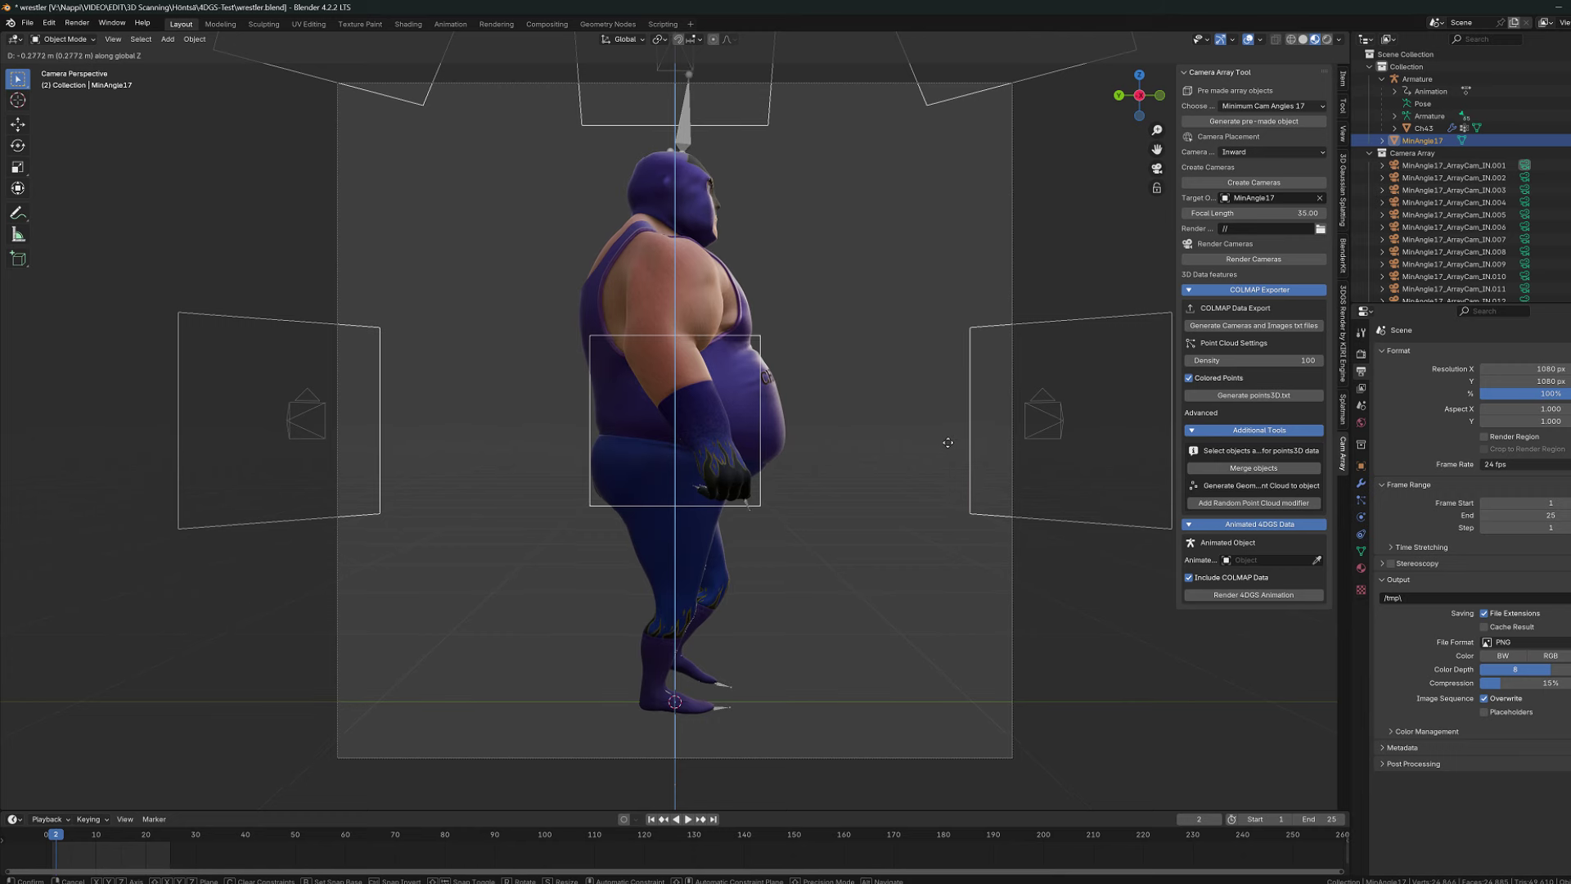
{"action": "left_click", "coordinate": [948, 446]}
- Check the wrestler's framing through a series of the array cameras, from number 002 to number 012
{"action": "left_click", "coordinate": [1526, 178]}
{"action": "left_click", "coordinate": [1526, 189]}
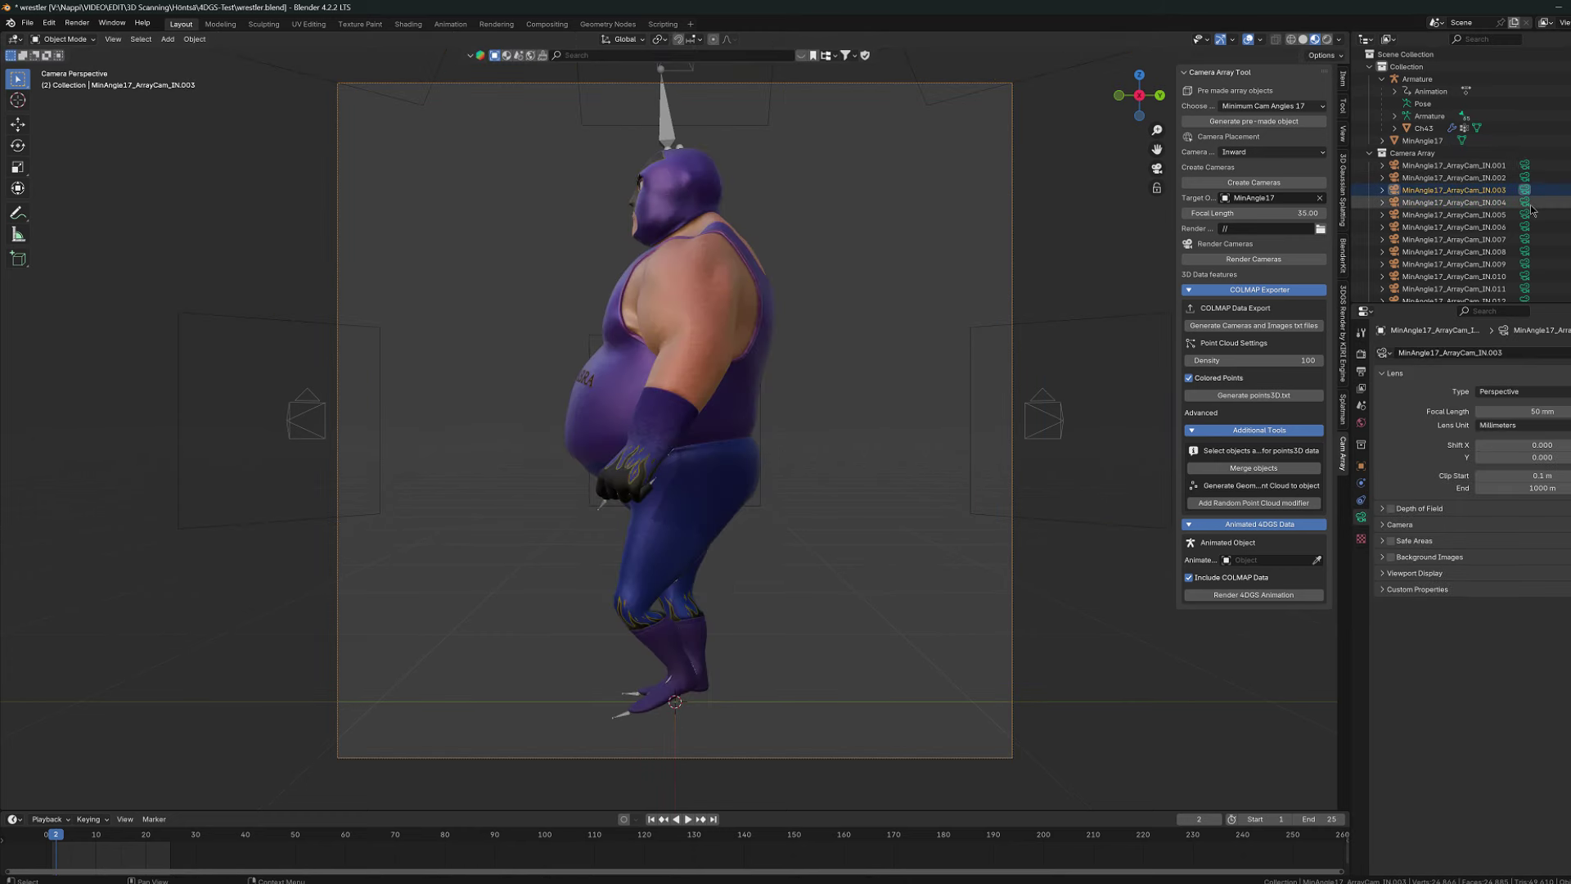
{"action": "left_click", "coordinate": [1525, 202]}
{"action": "left_click", "coordinate": [1526, 239]}
{"action": "left_click", "coordinate": [1526, 252]}
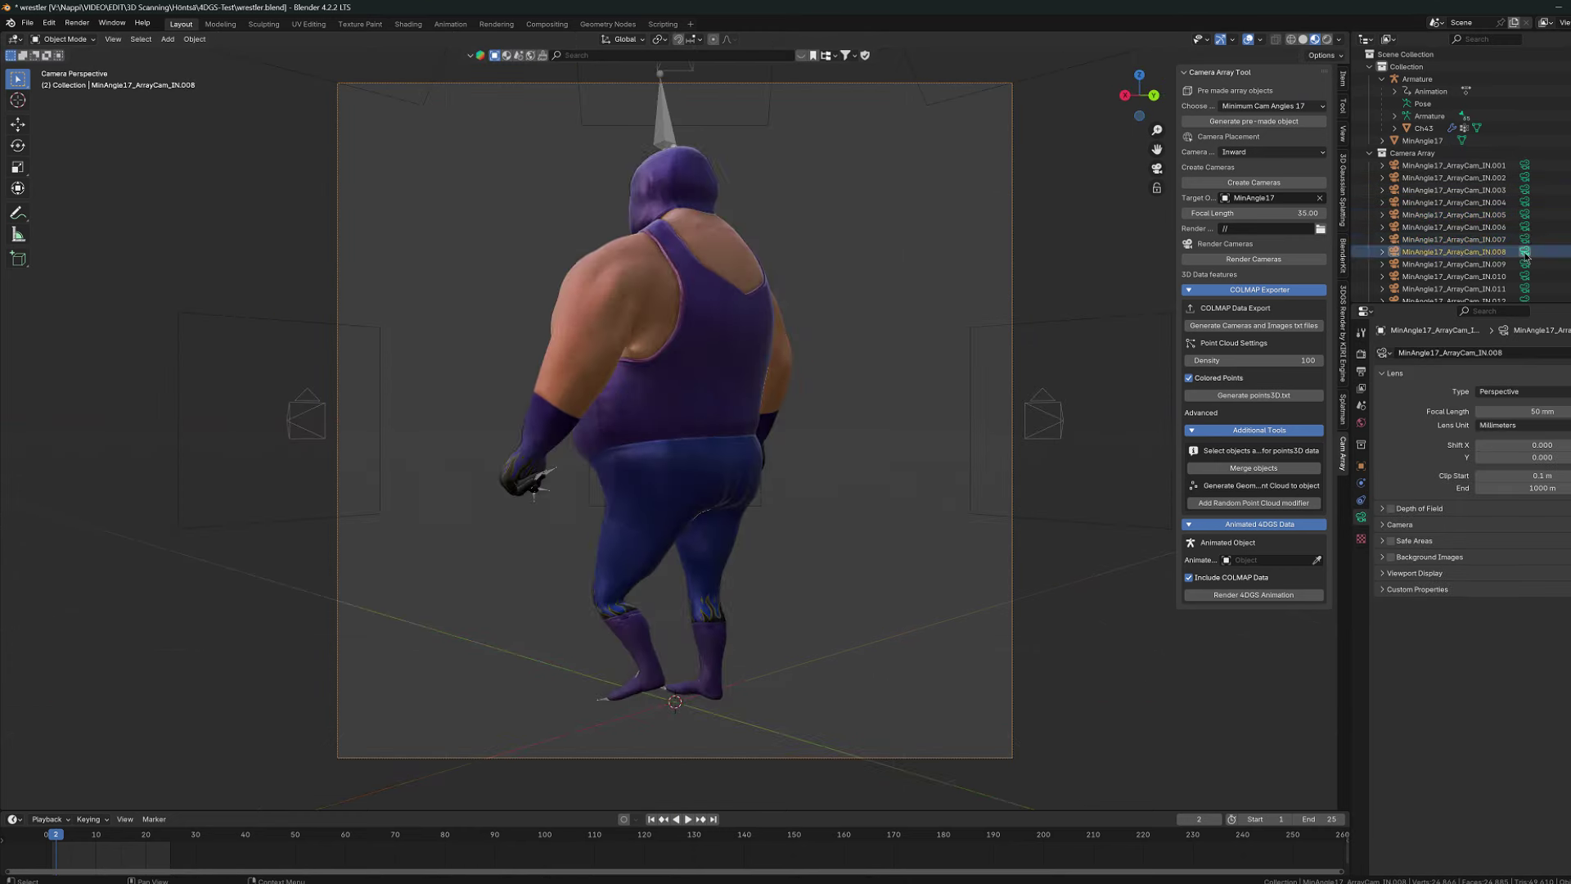
{"action": "left_click", "coordinate": [1526, 276]}
{"action": "left_click", "coordinate": [1526, 289]}
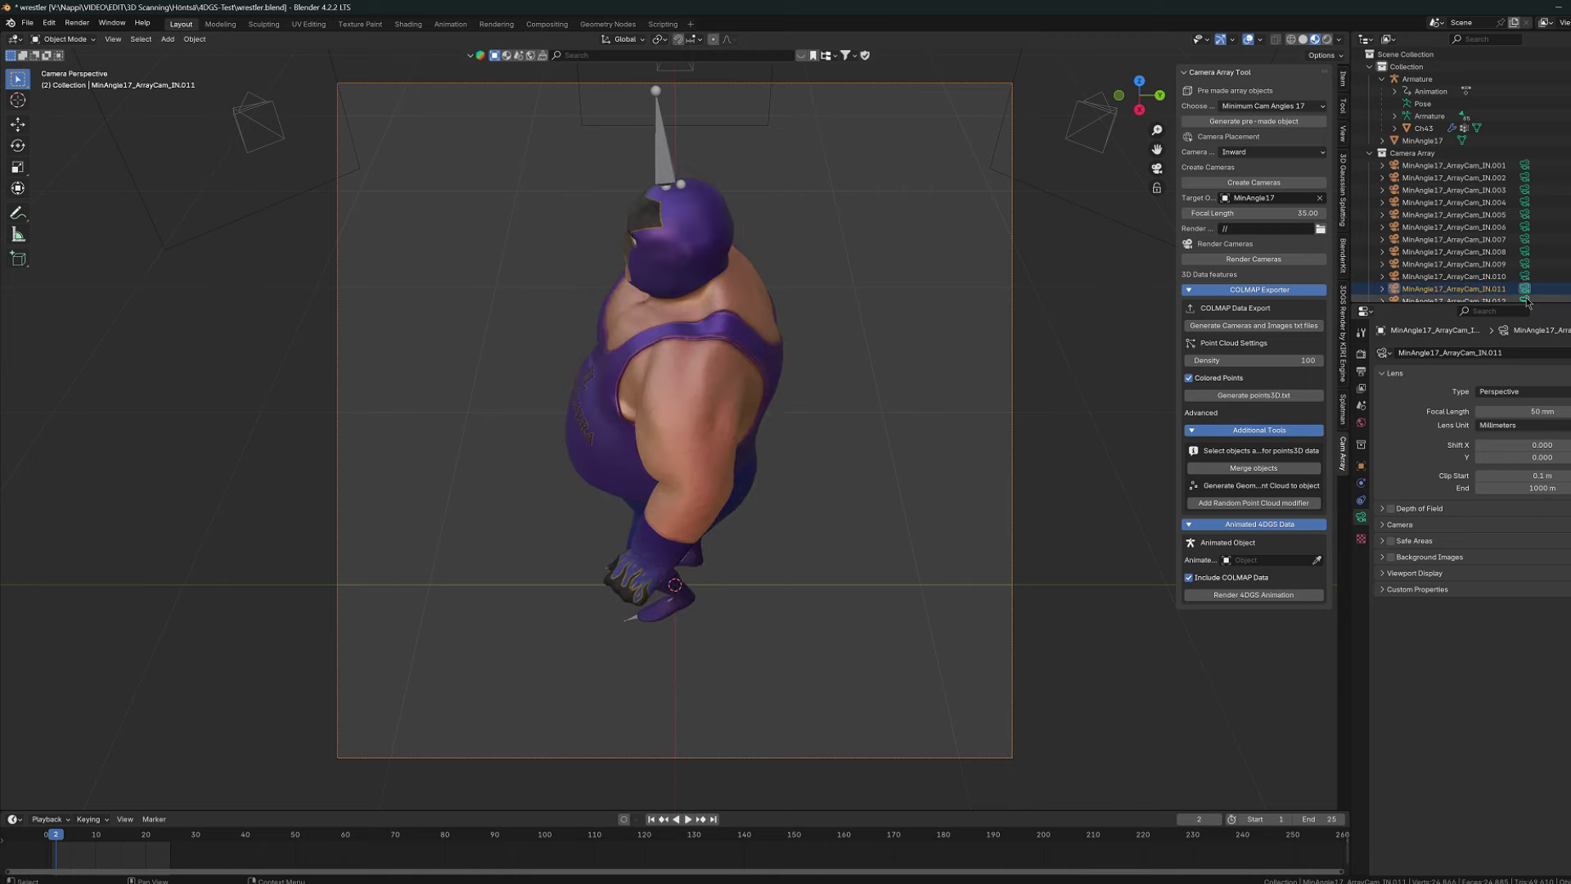
{"action": "left_click", "coordinate": [1526, 301]}
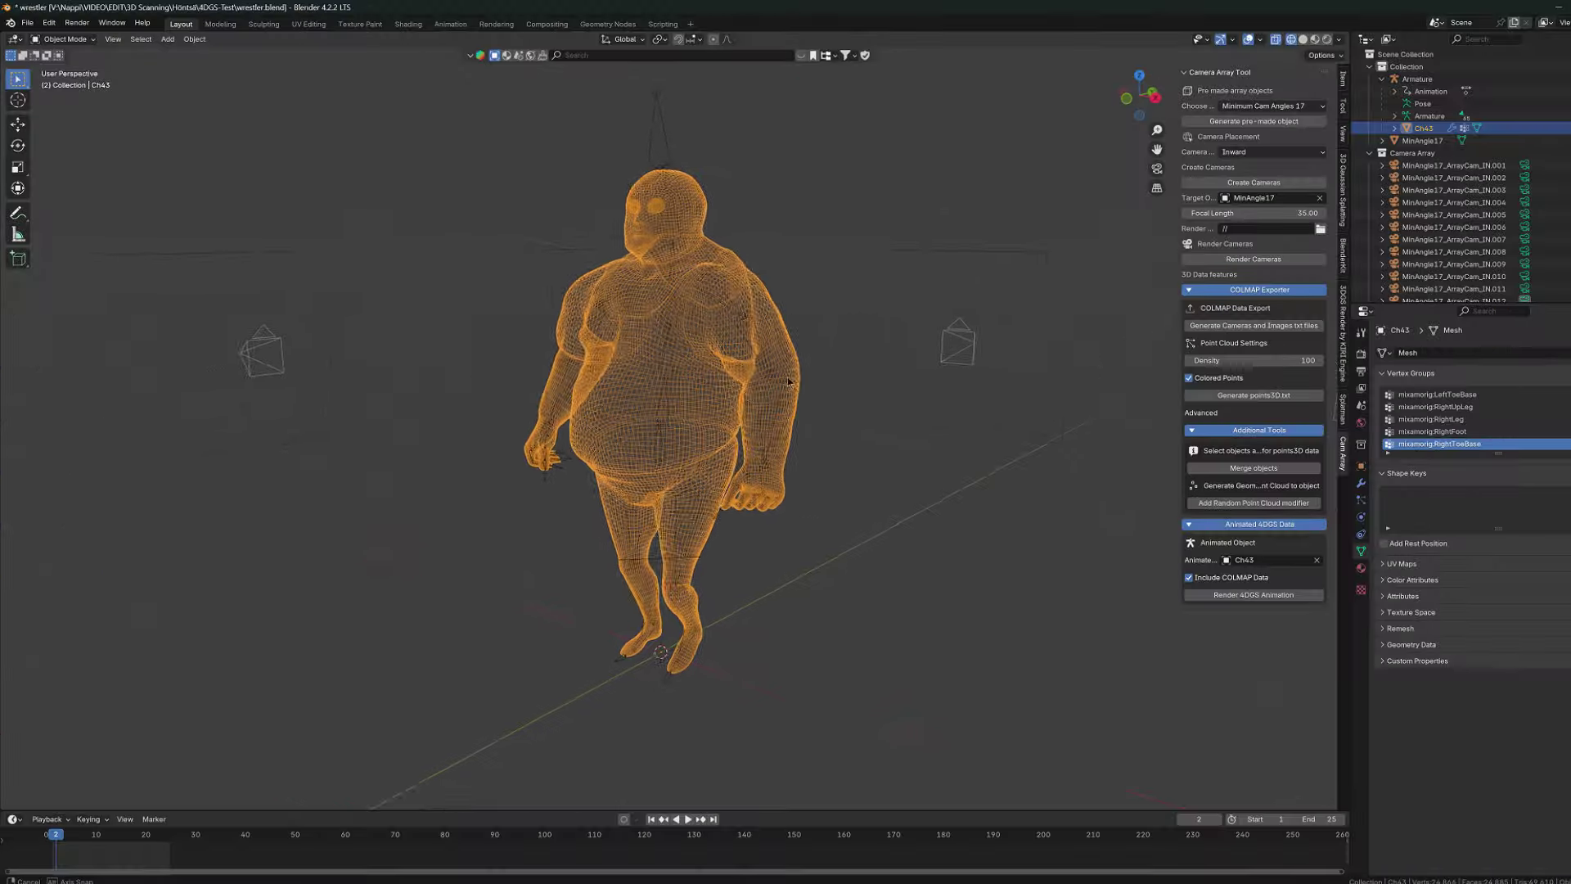
- Select the wrestler's armature, play its animation and scrub back through the frames to examine the mesh's movement
{"action": "middle_click_drag", "start_coordinate": [788, 381], "coordinate": [799, 398]}
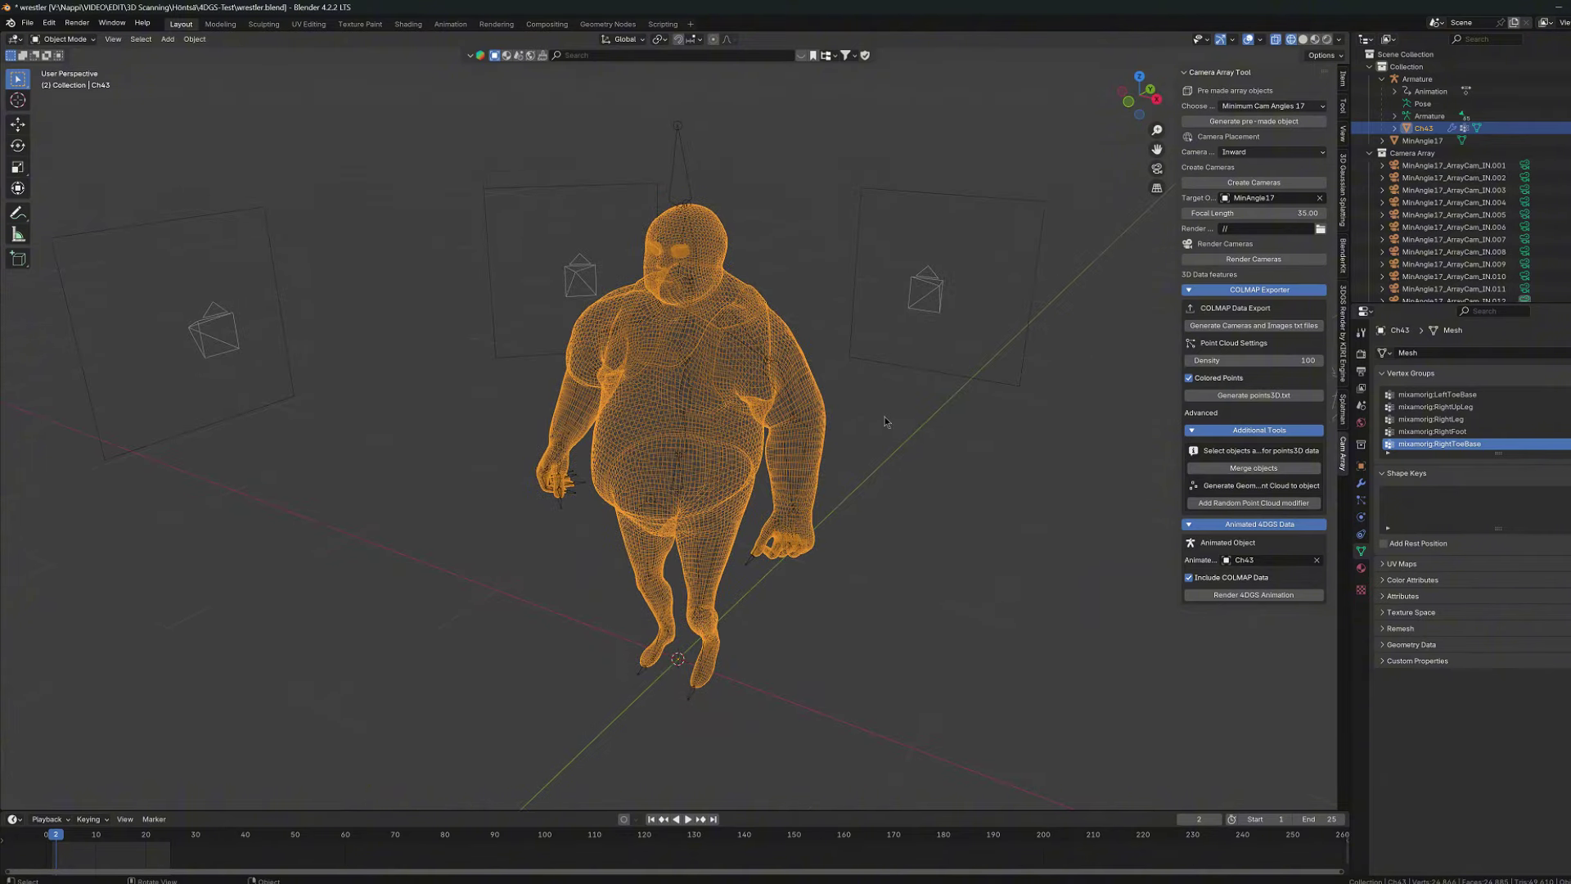
{"action": "left_click", "coordinate": [615, 637]}
{"action": "key", "text": "space"}
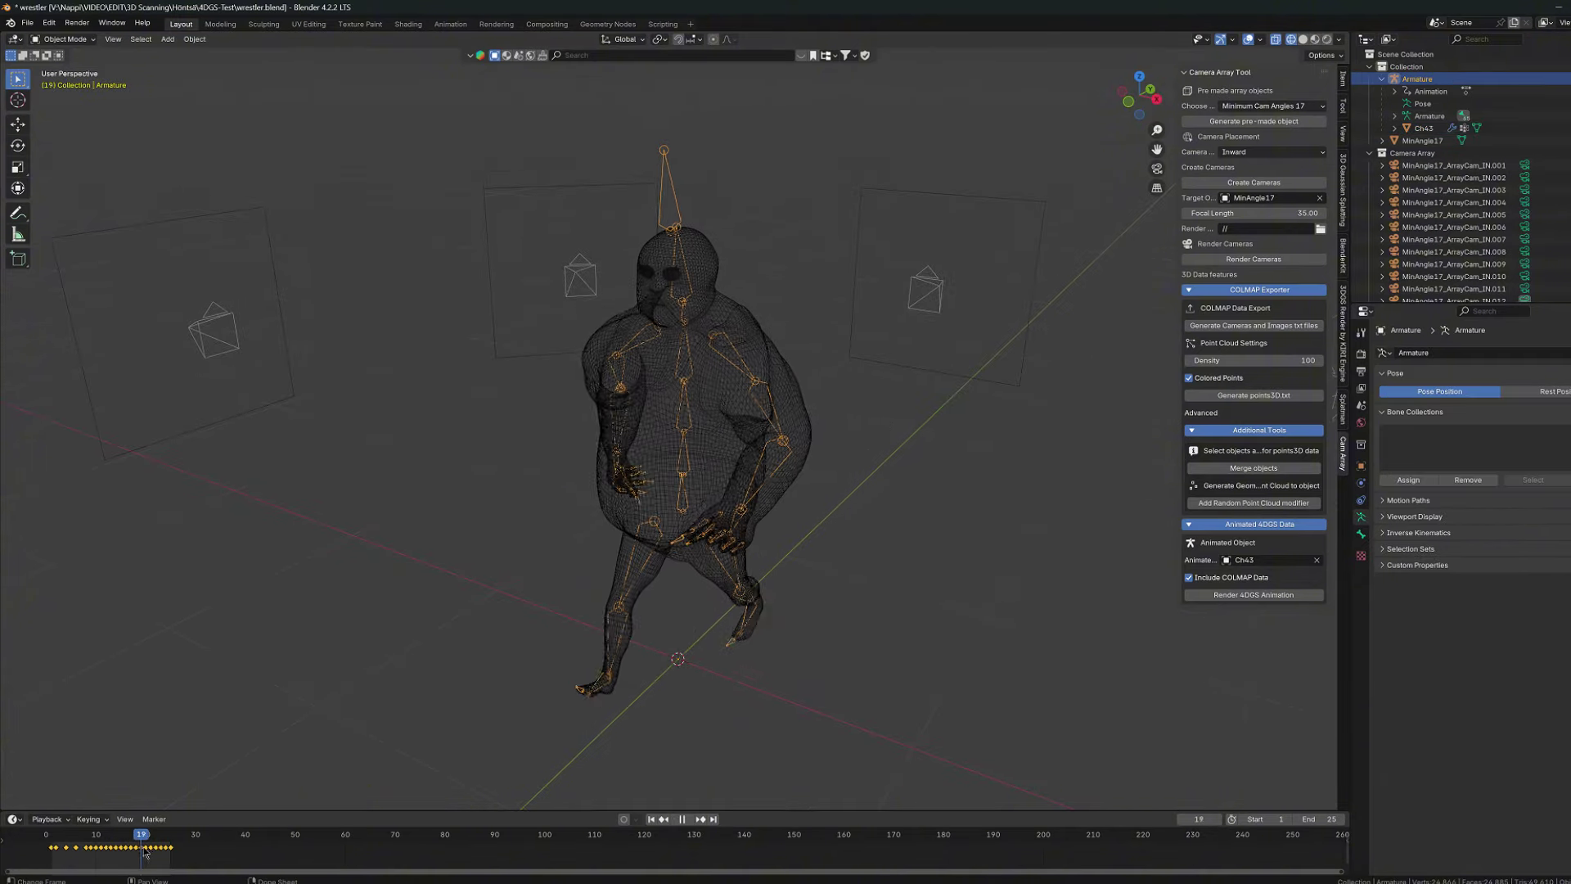
{"action": "left_click_drag", "start_coordinate": [145, 852], "coordinate": [60, 852]}
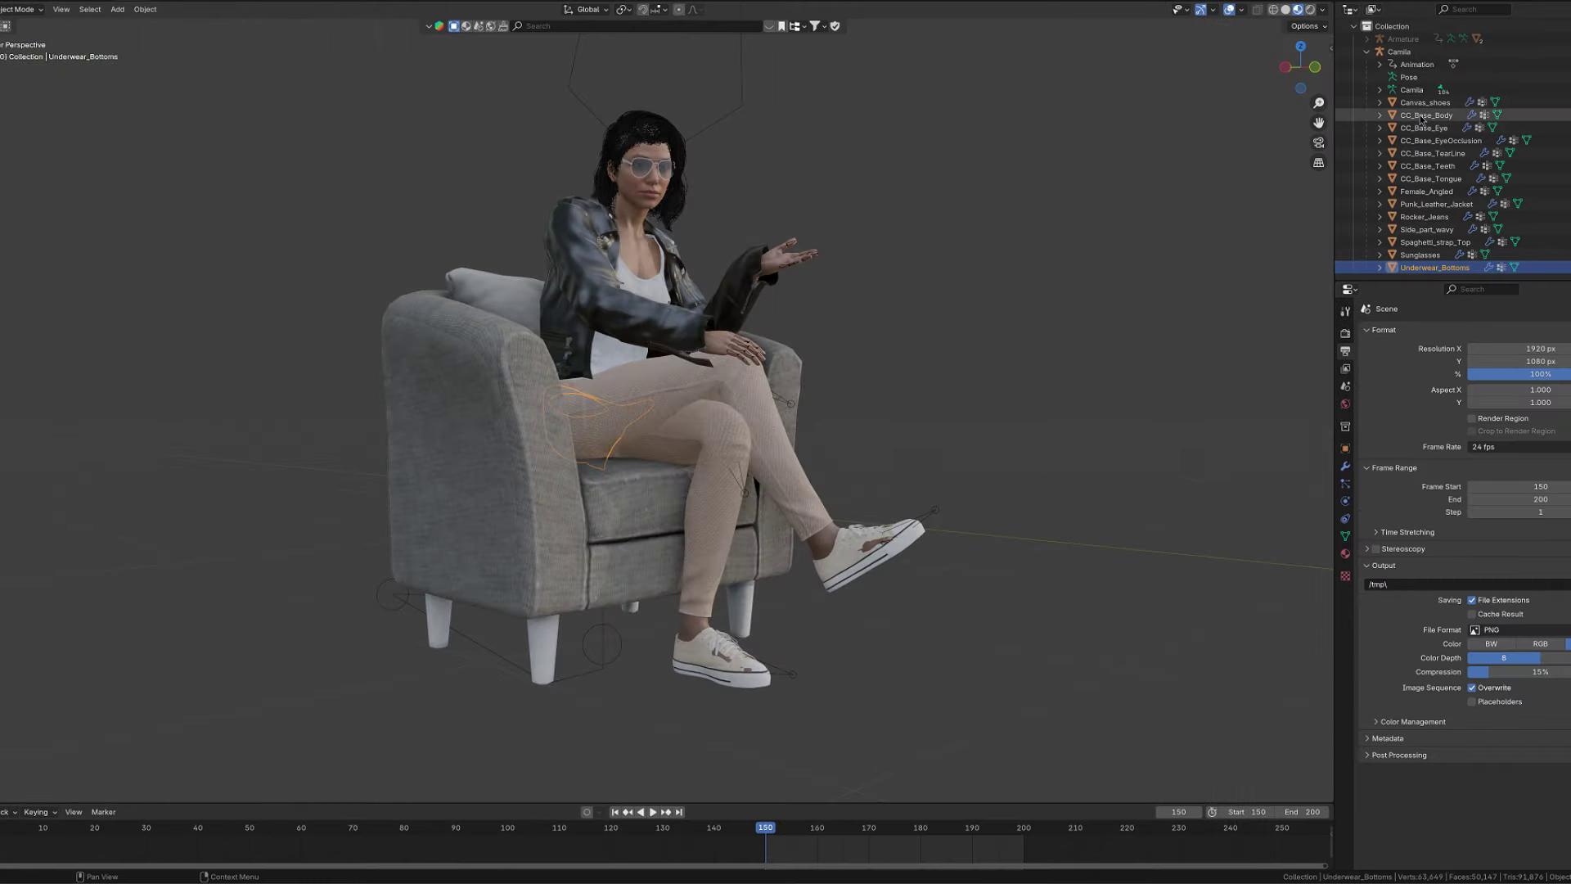
- In the seated woman scene, join her separate body, clothing and hair meshes into one object and deselect it
{"action": "left_click", "coordinate": [1424, 127]}
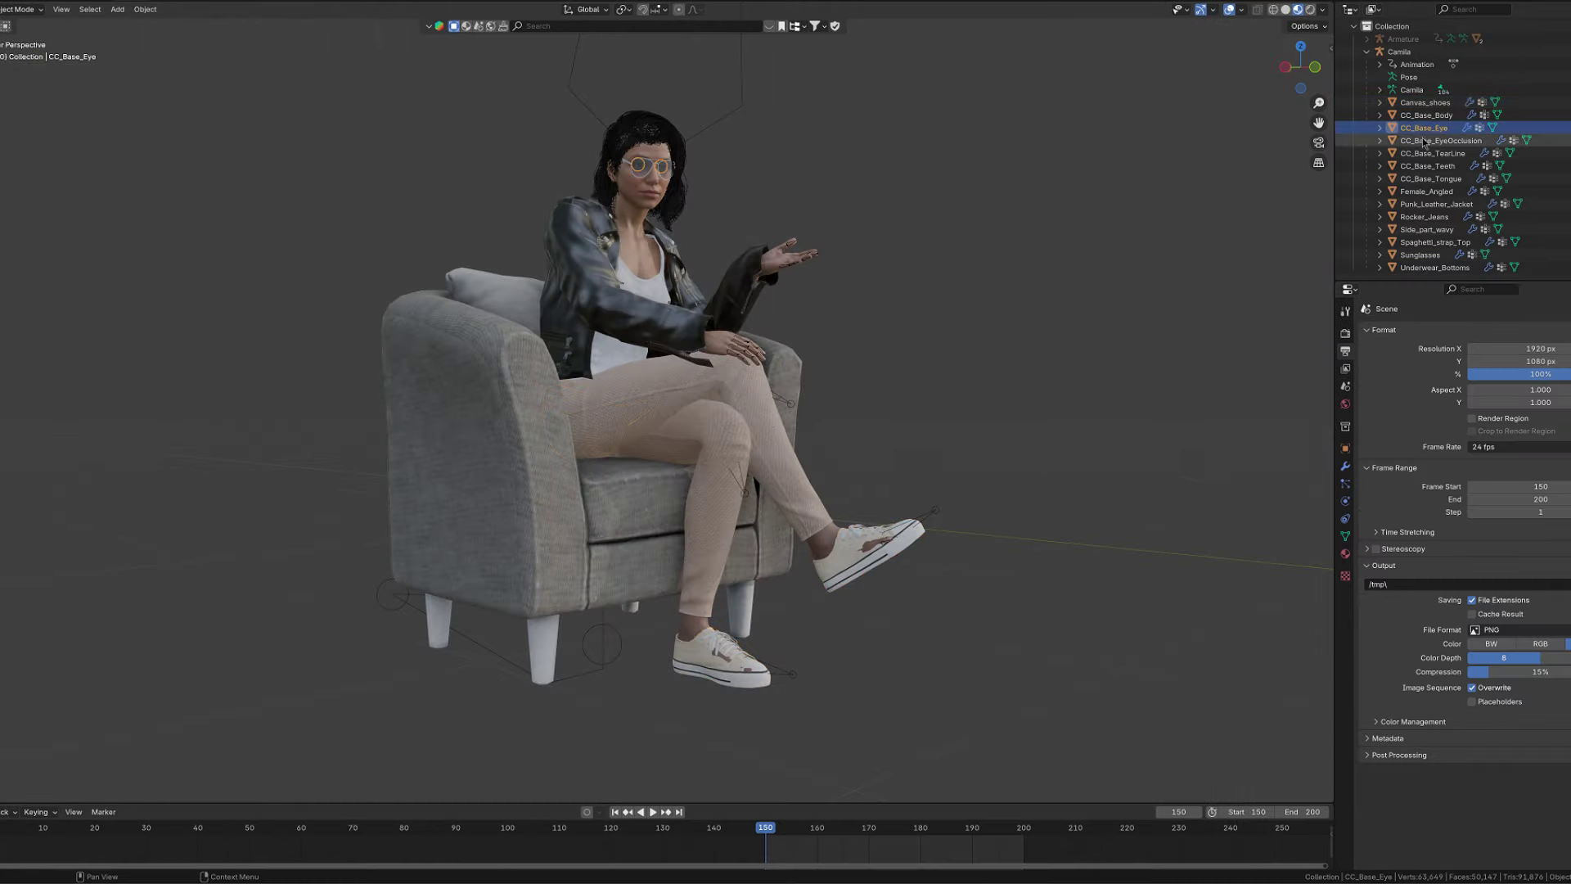
{"action": "left_click", "coordinate": [1425, 140]}
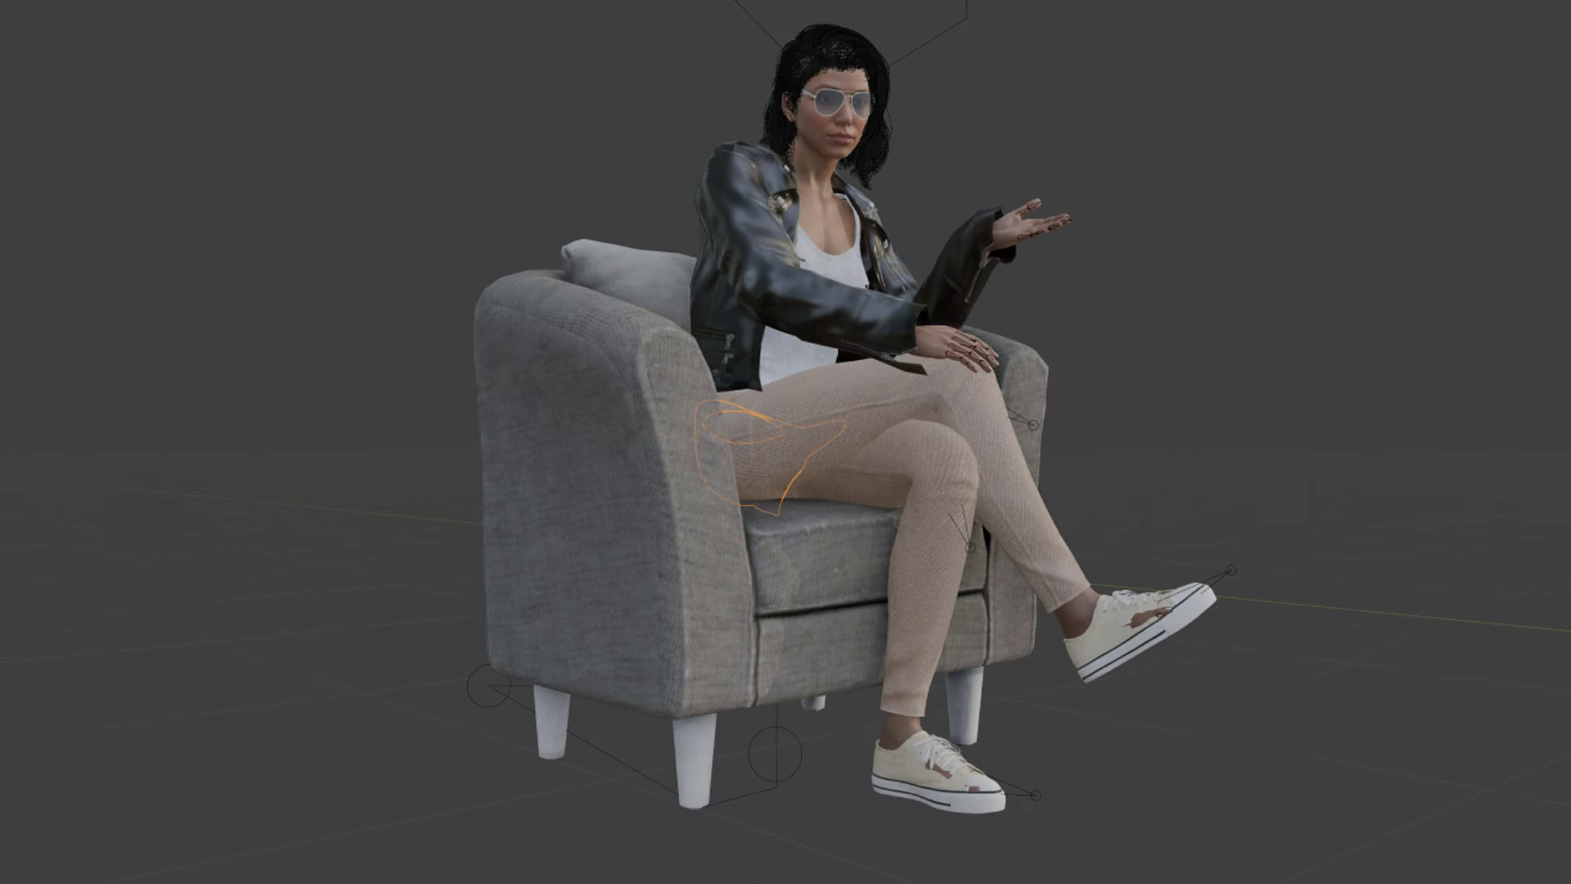
{"action": "right_click", "coordinate": [859, 87]}
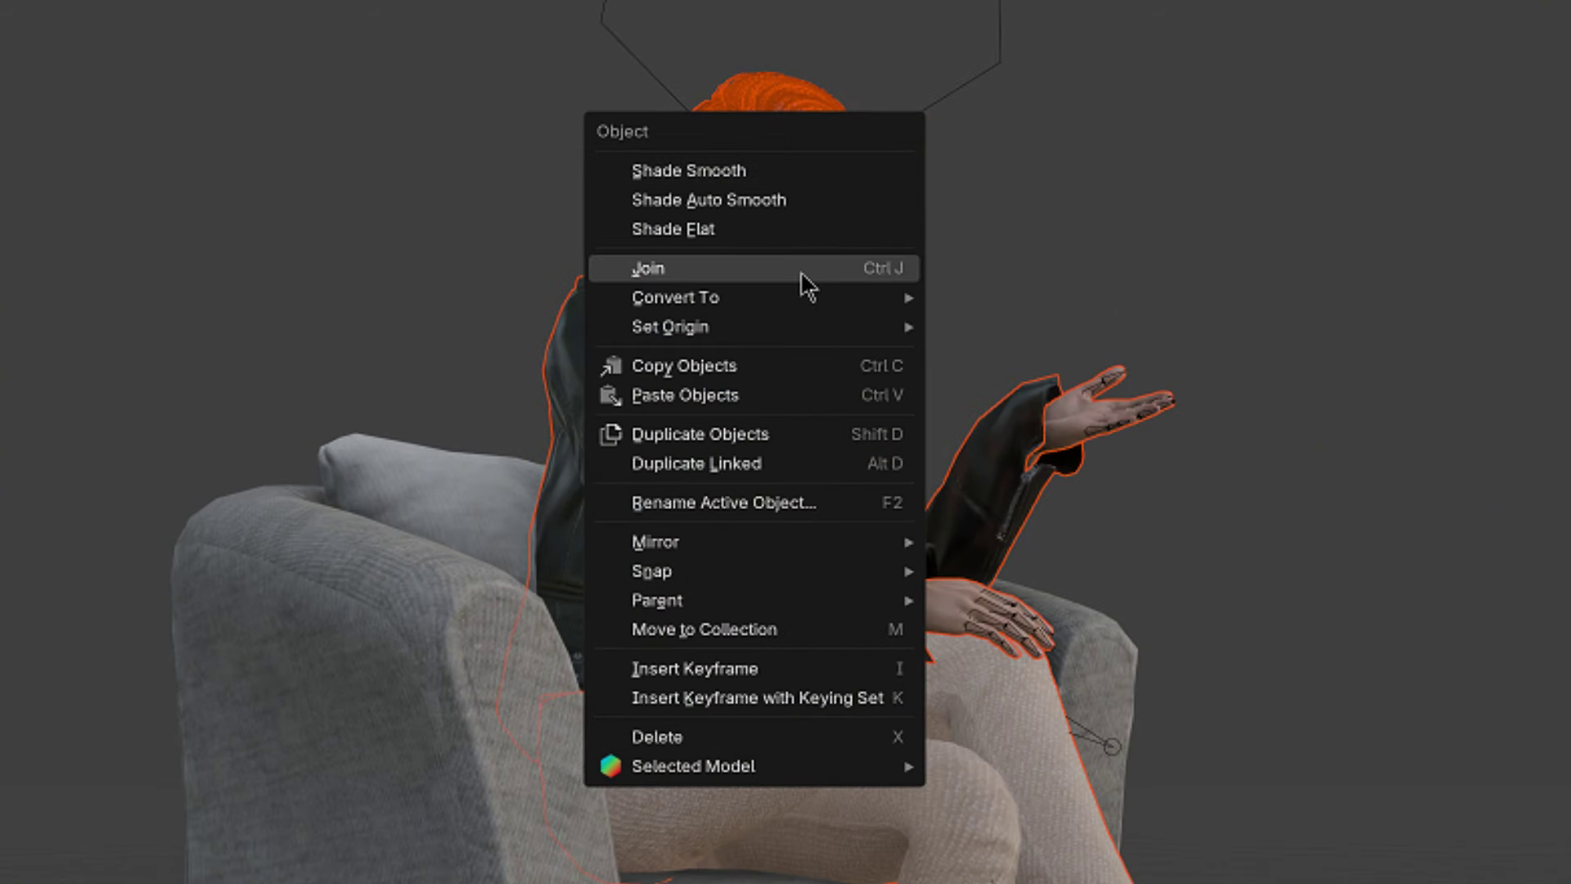
{"action": "left_click", "coordinate": [802, 272]}
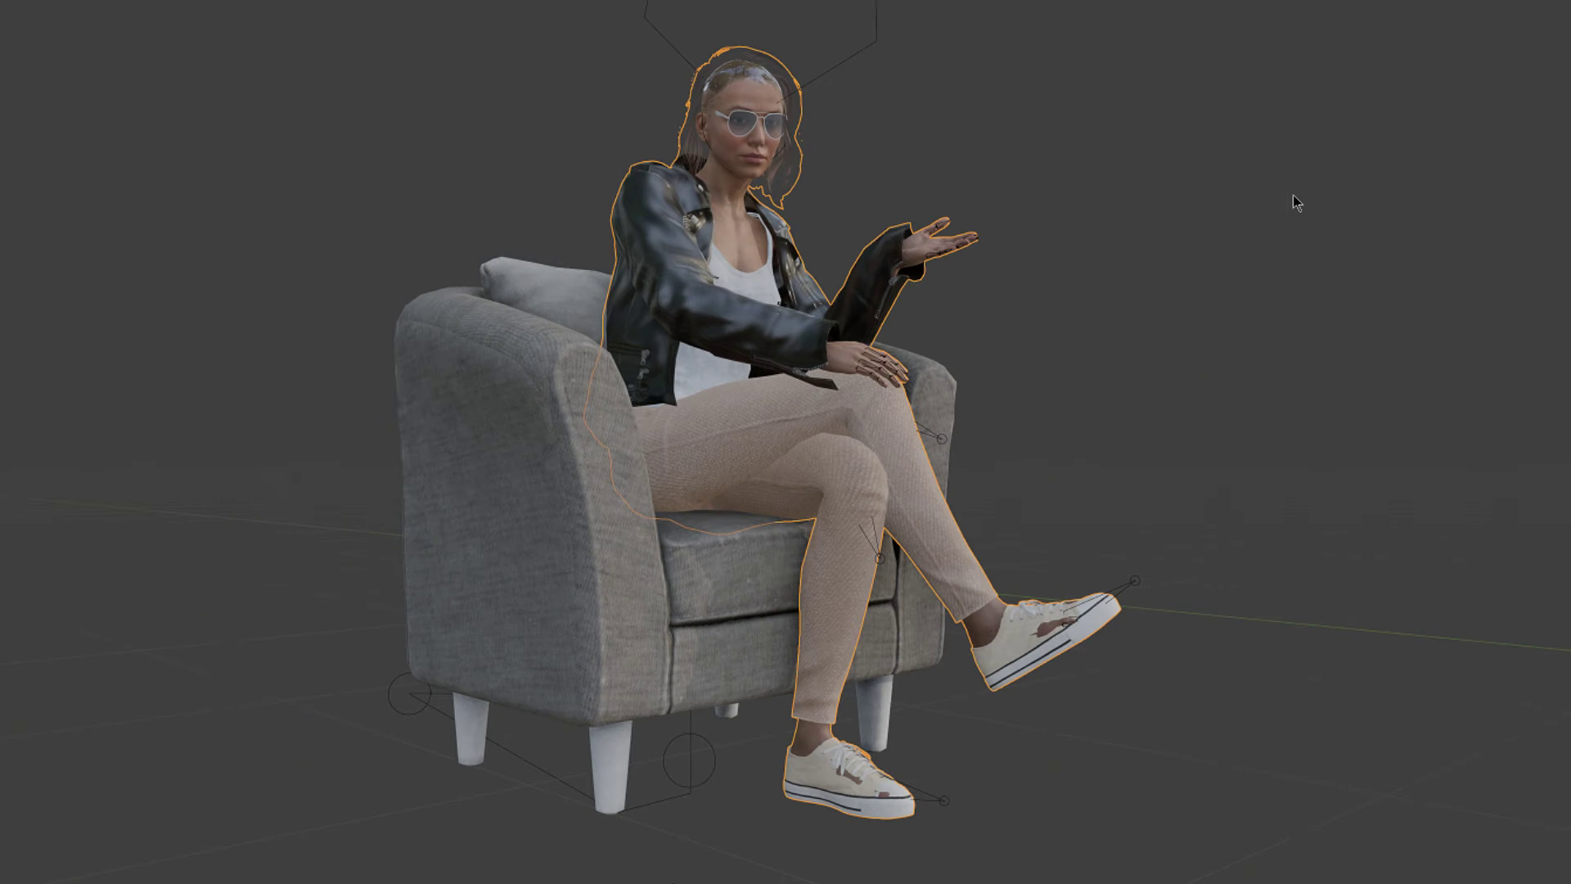
{"action": "left_click", "coordinate": [1252, 295]}
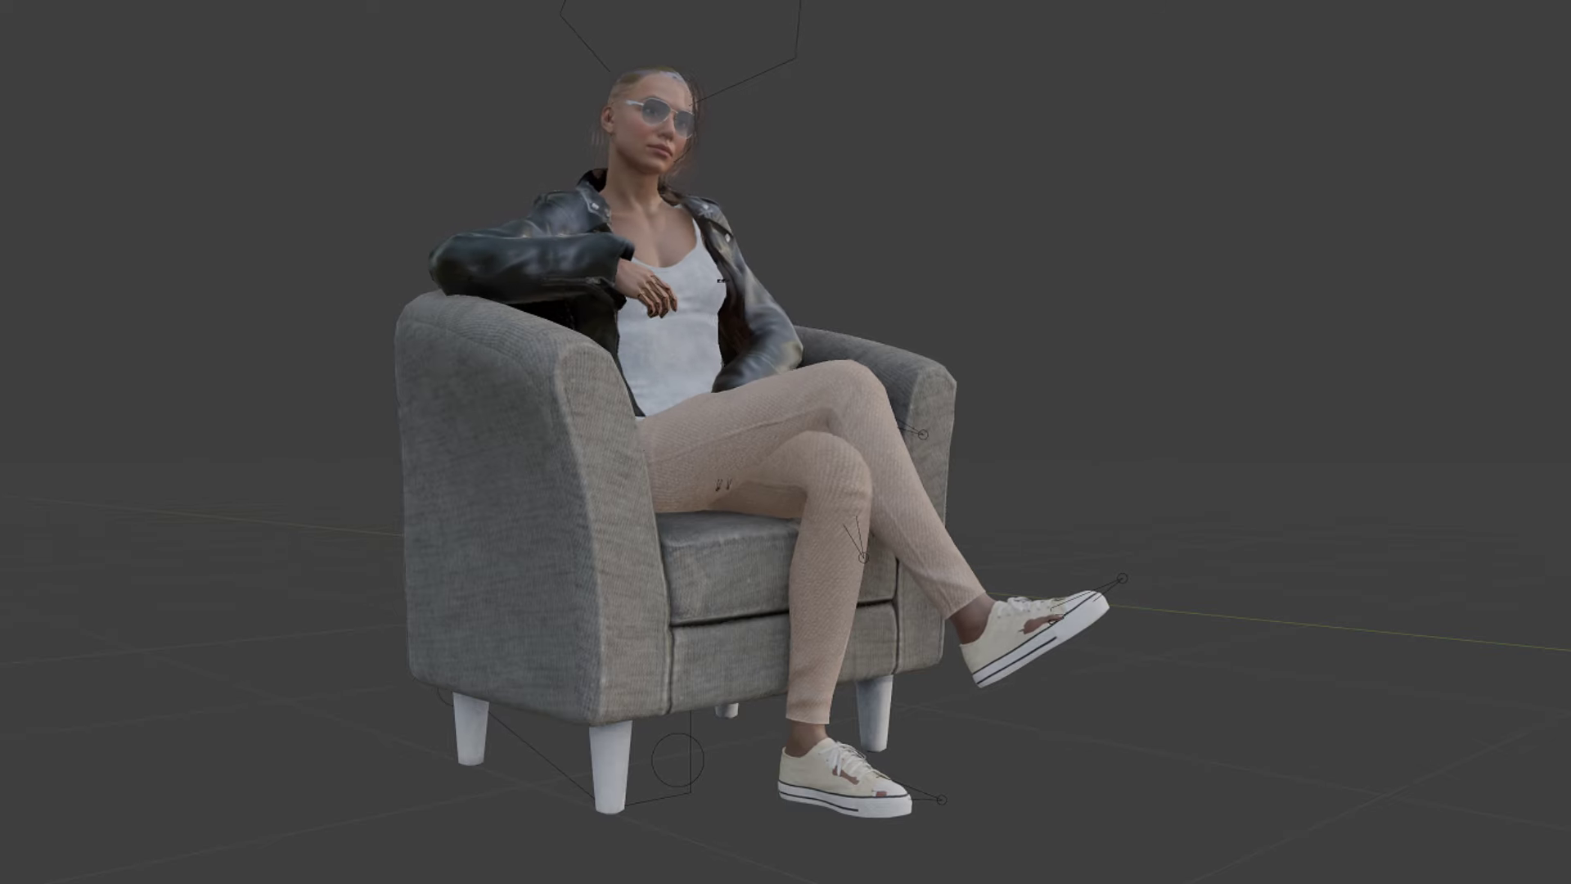
{"action": "left_click", "coordinate": [887, 451]}
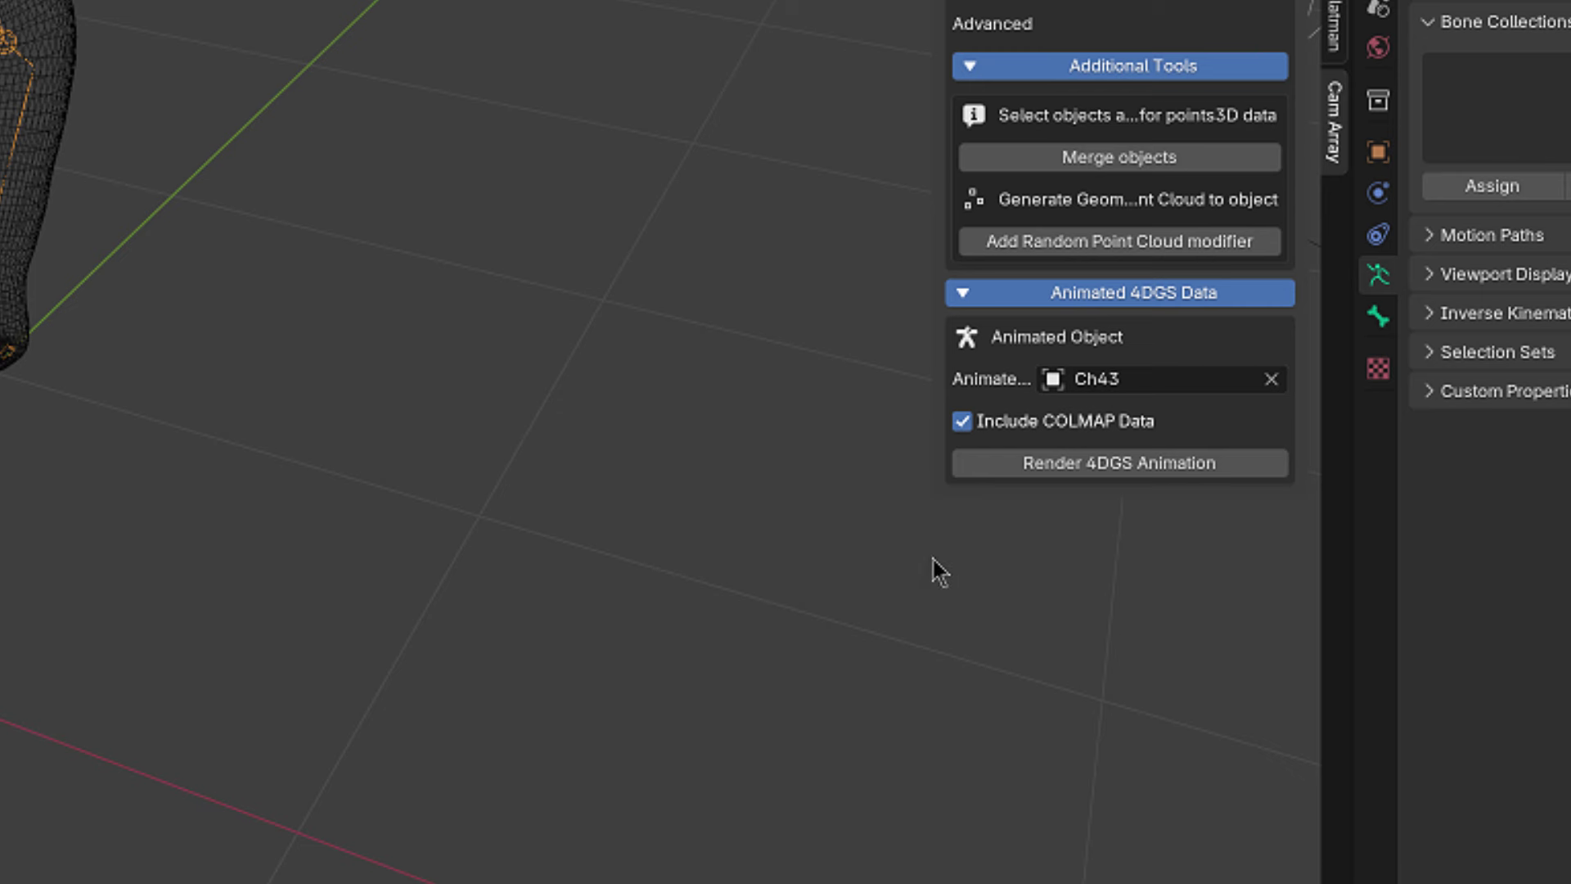
- Start the 4DGS animation render for the wrestler mesh Ch43 with COLMAP data included
{"action": "left_click", "coordinate": [1050, 470]}
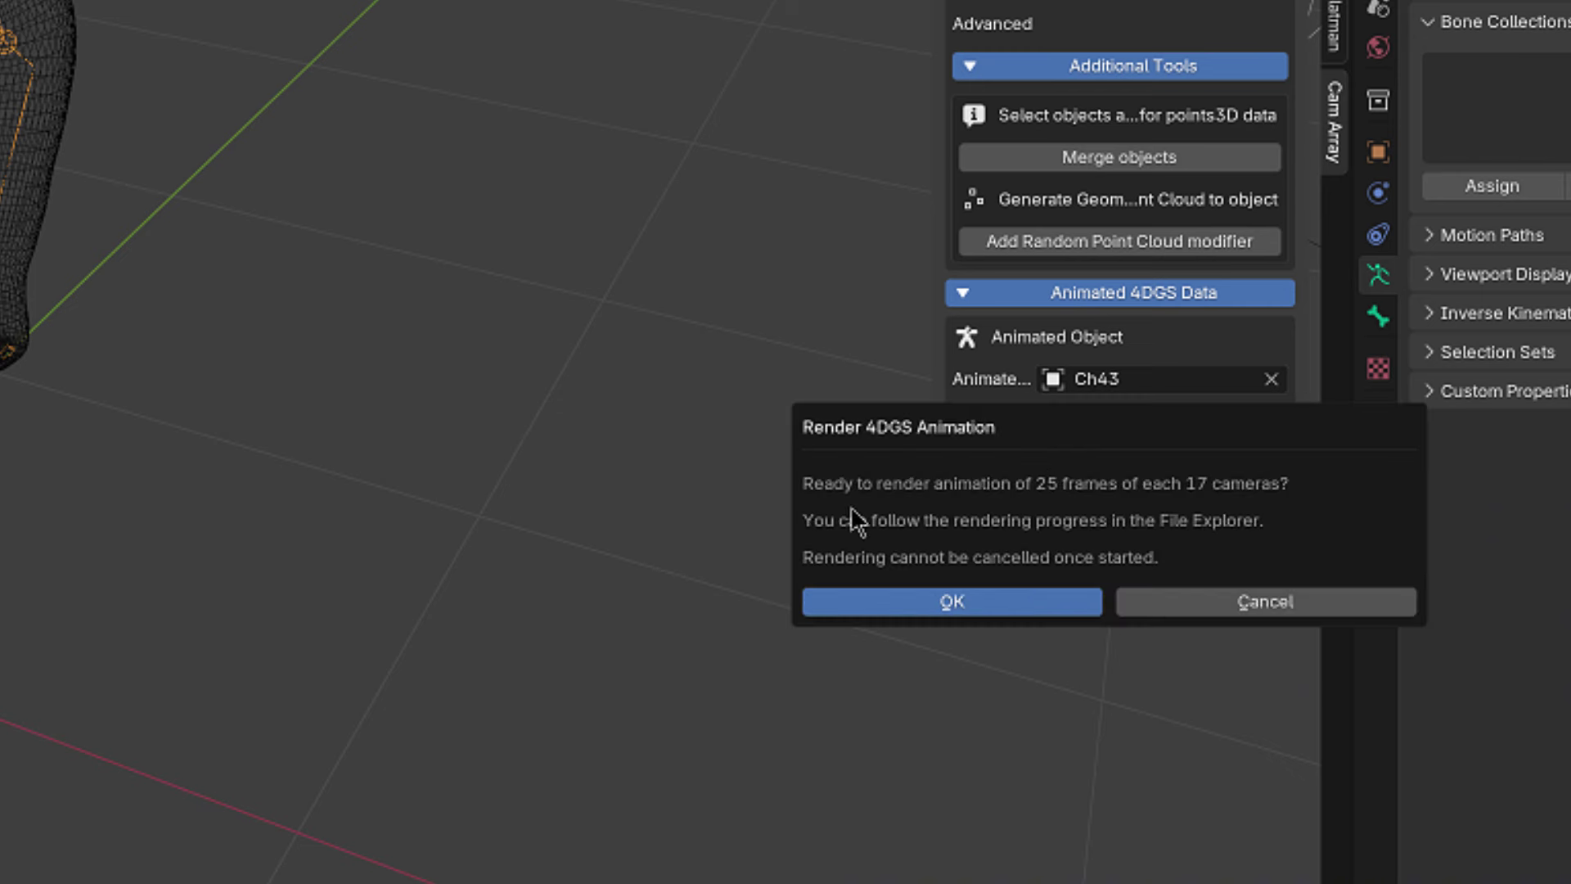